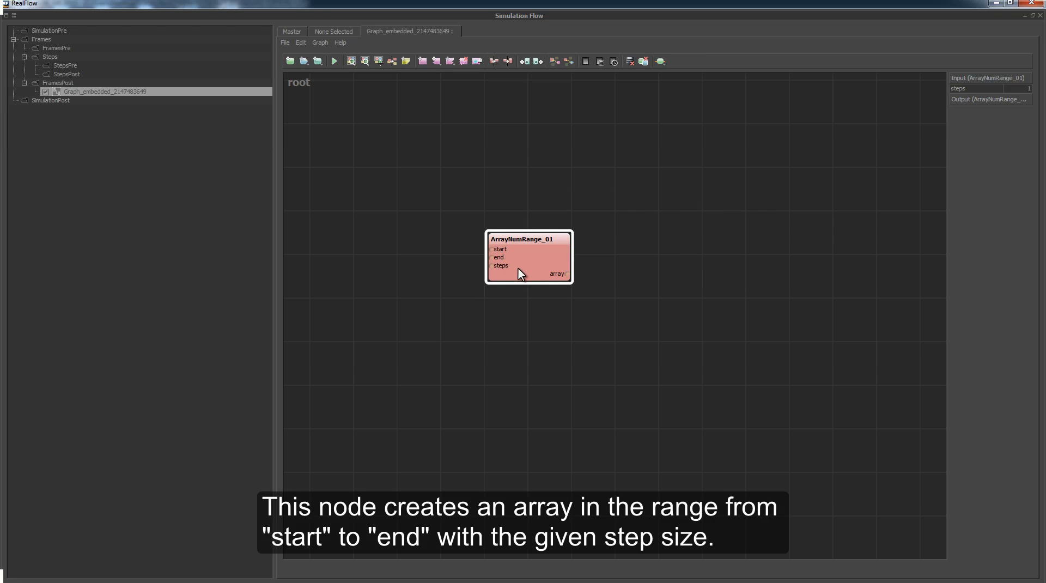
Add two Real nodes beside the ArrayNumRange_01 node, placed one below the other.
right_click(391, 183)
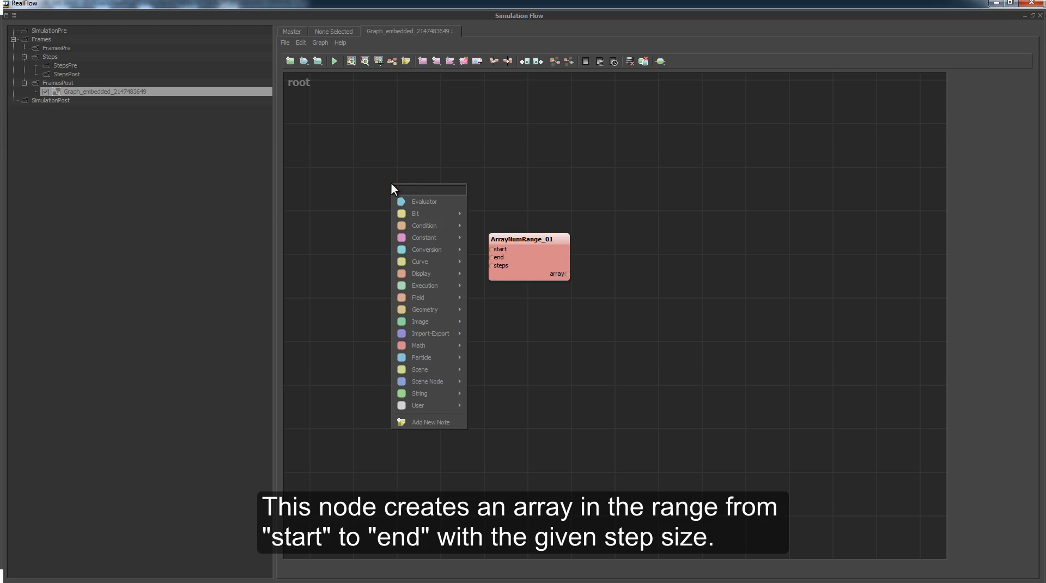
text(real)
key(Return)
key(Tab)
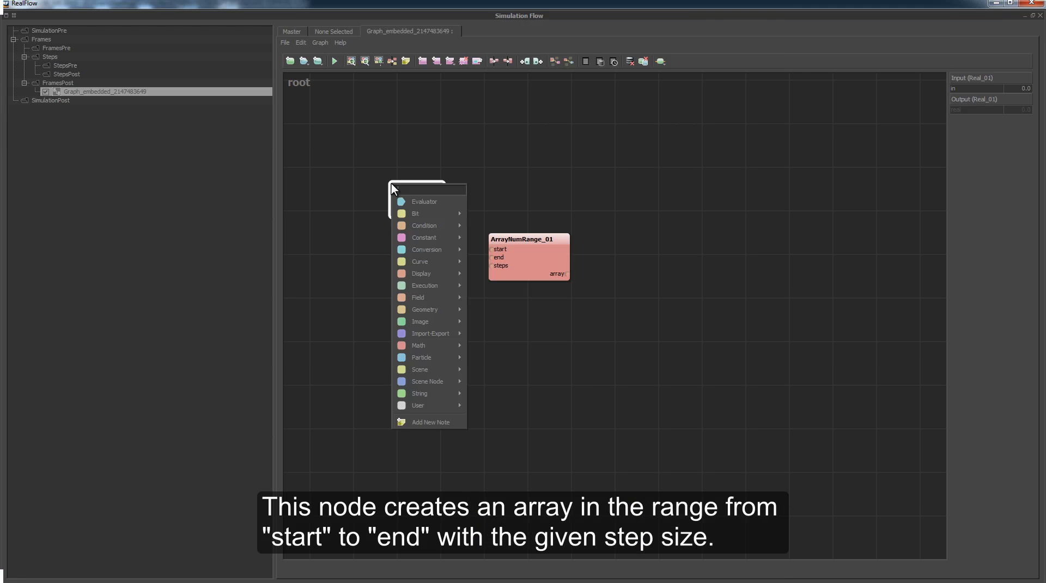
text(real)
key(Return)
drag(406, 196, 408, 243)
Connect Real_01 to the range node's start input, set Real_02 to 2.0 and connect it to the end input.
drag(424, 207, 492, 249)
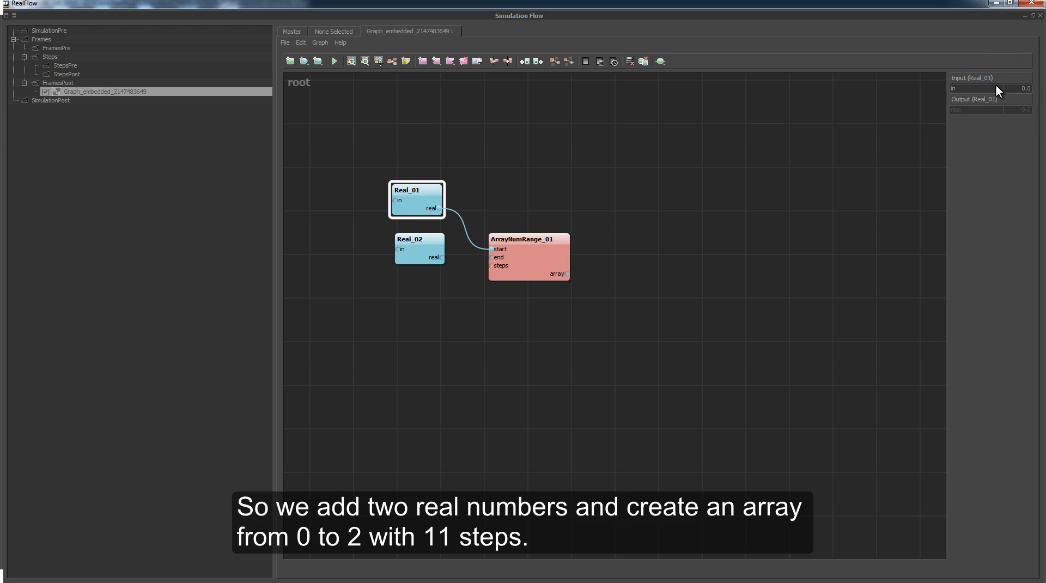
click(428, 248)
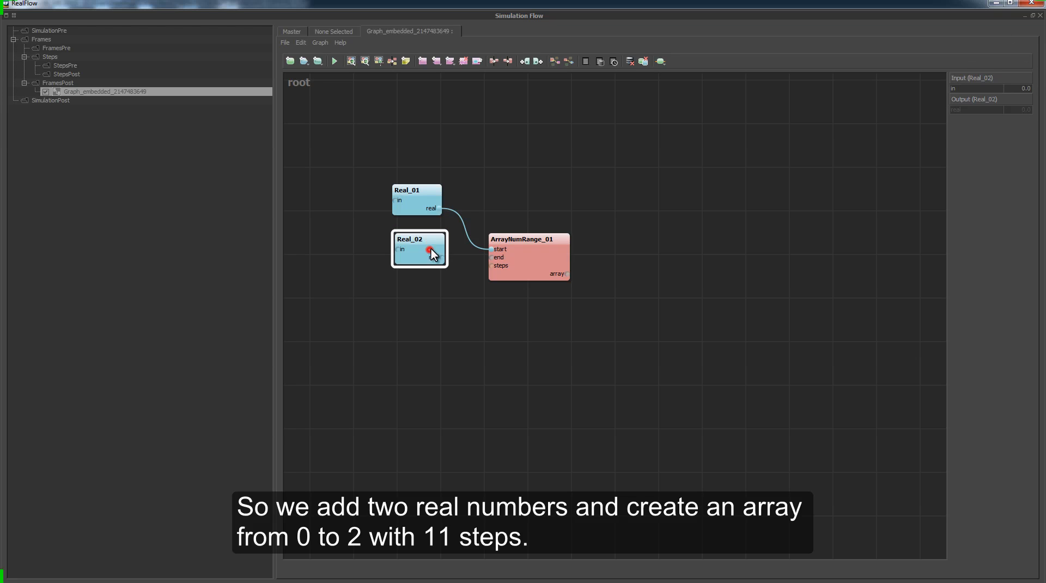
click(1013, 87)
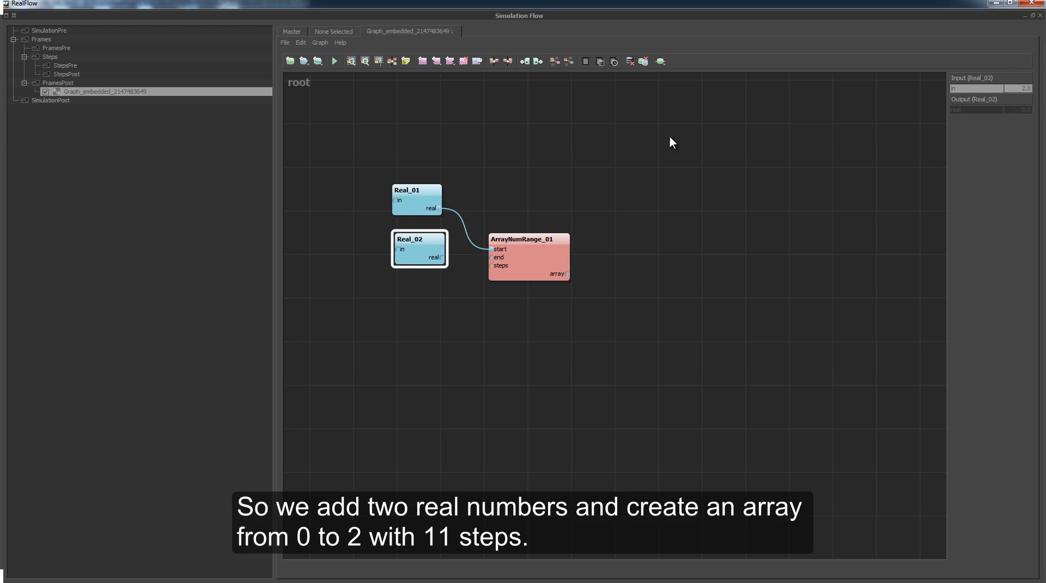
drag(442, 257, 492, 257)
Set the steps of ArrayNumRange_01 to 11 and connect its array output to a new Evaluator node.
click(508, 271)
click(1008, 87)
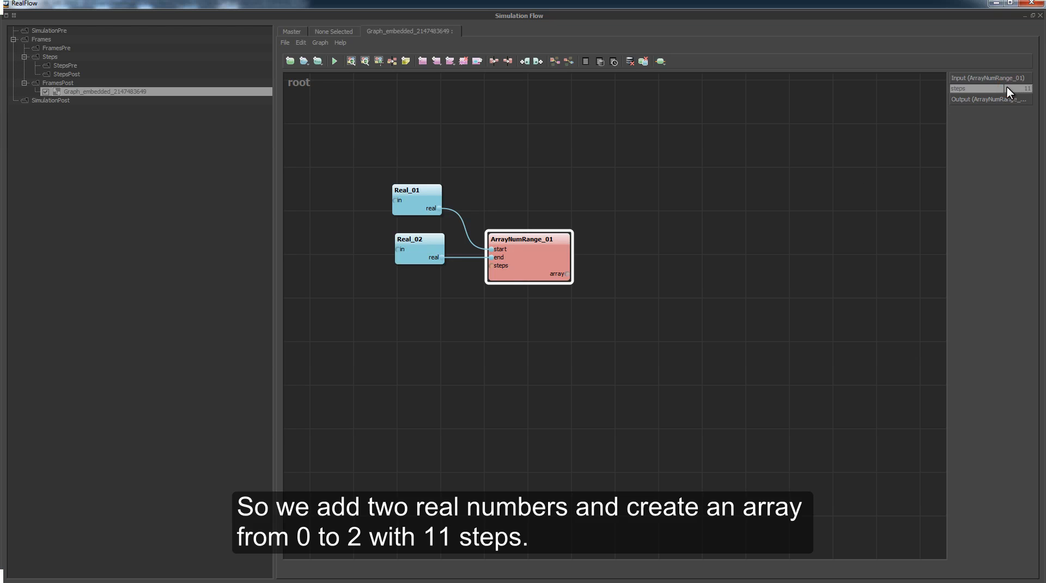
right_click(527, 261)
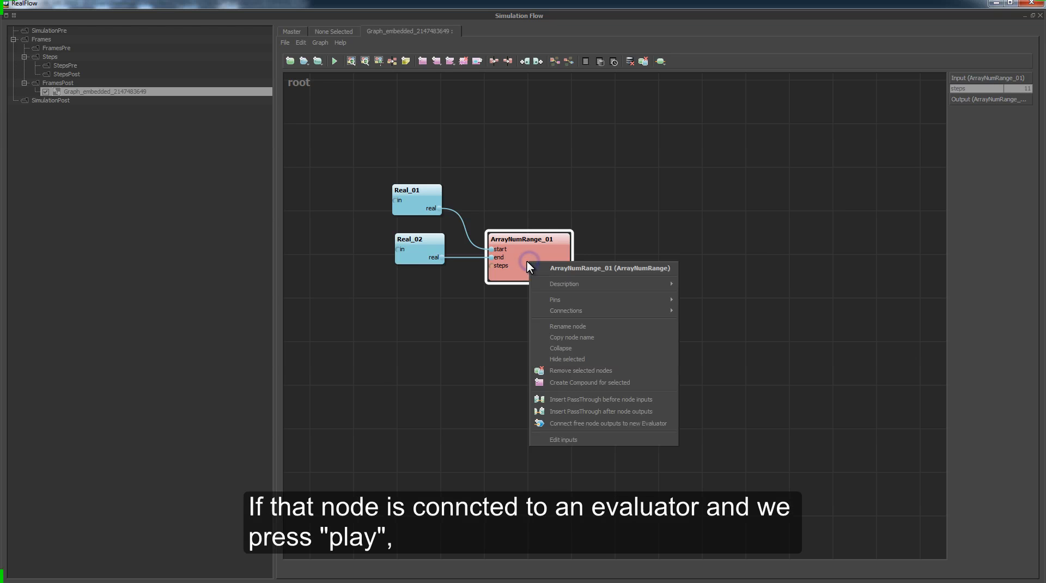
click(625, 424)
drag(613, 242, 657, 274)
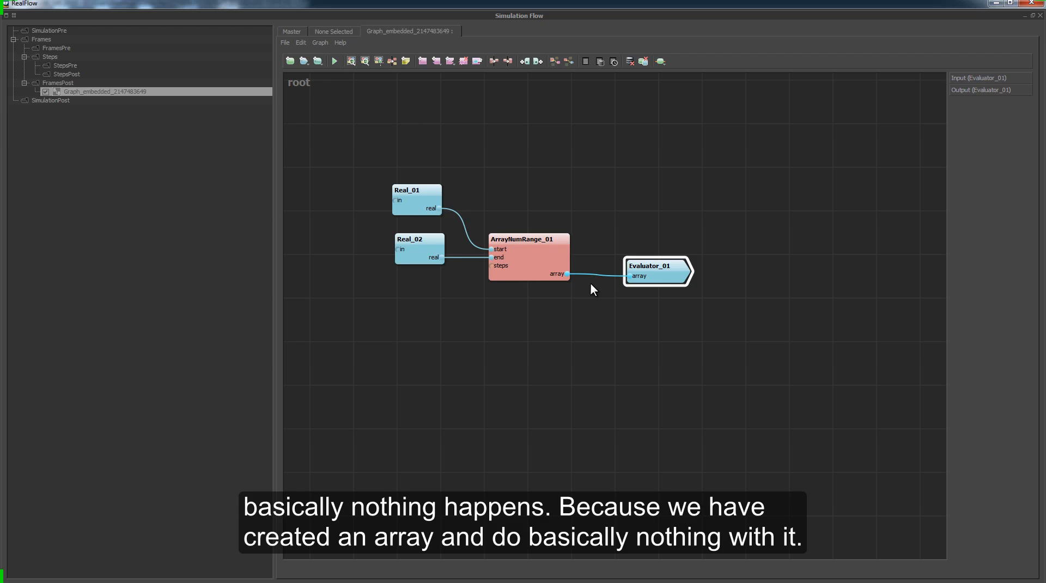
Inspect the data type and size of the range node's array output and of Real_01's output.
right_click(565, 273)
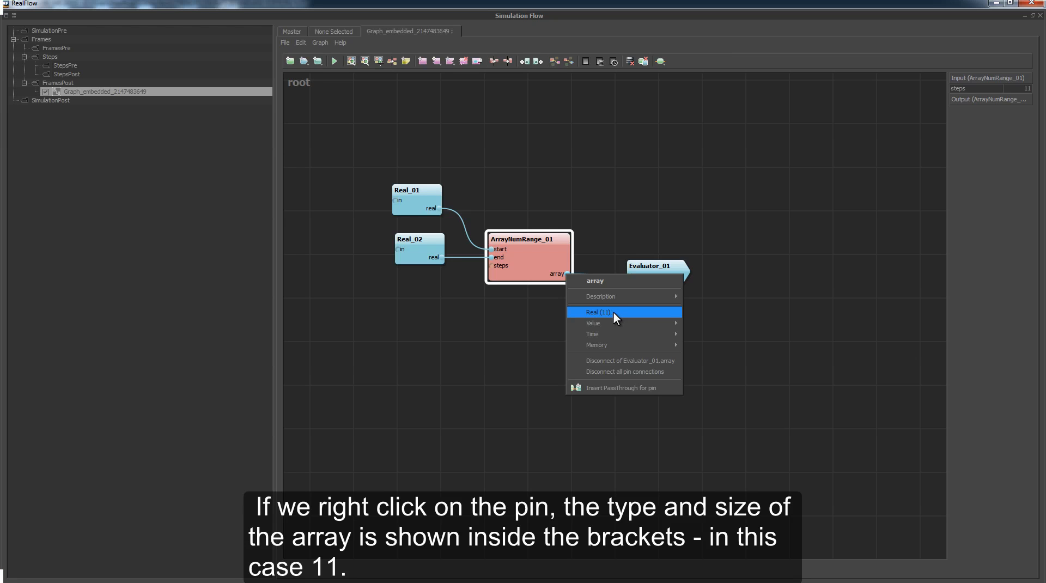
click(526, 261)
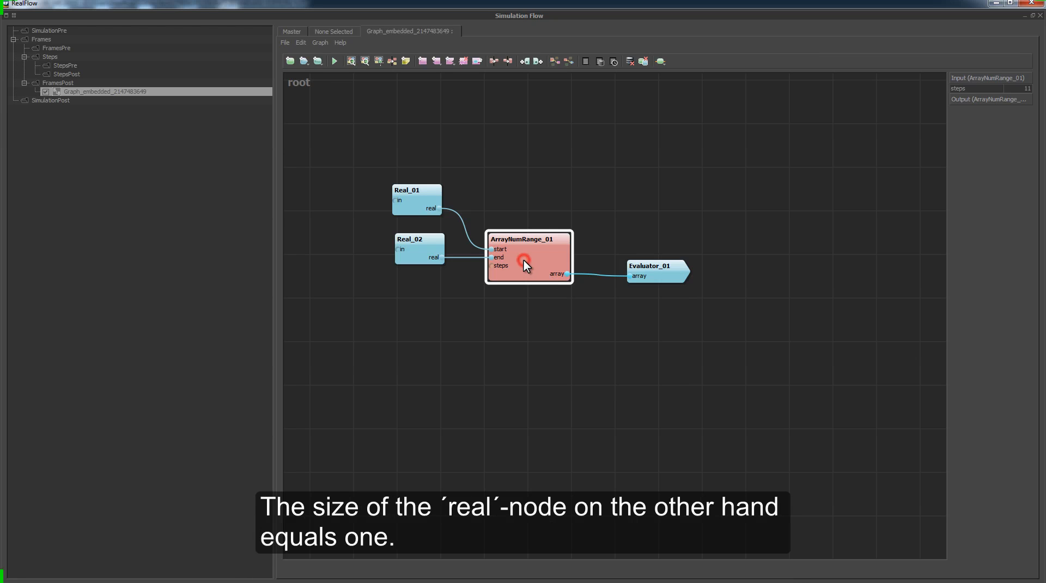
right_click(437, 208)
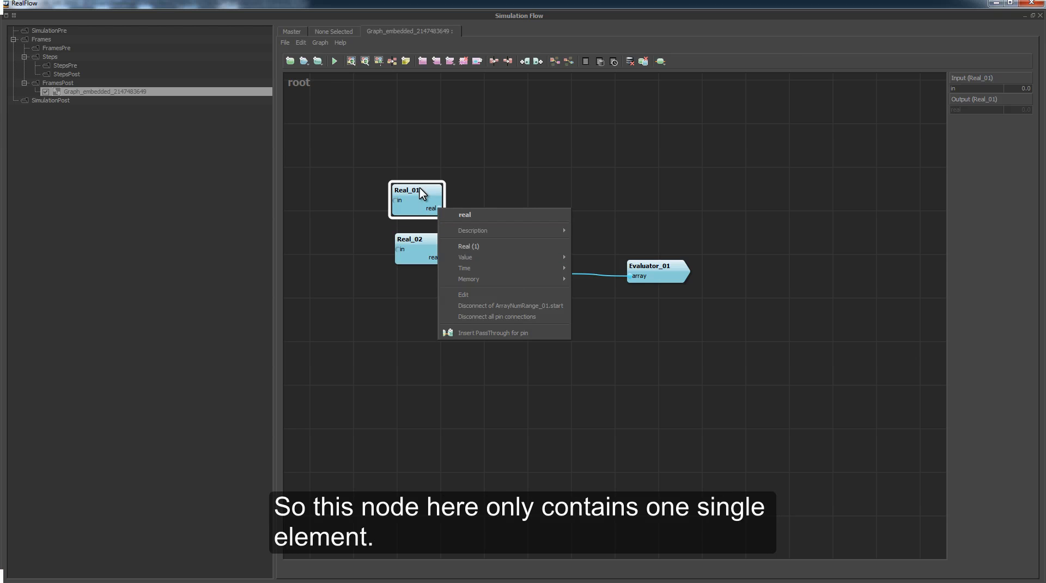
drag(420, 201, 422, 199)
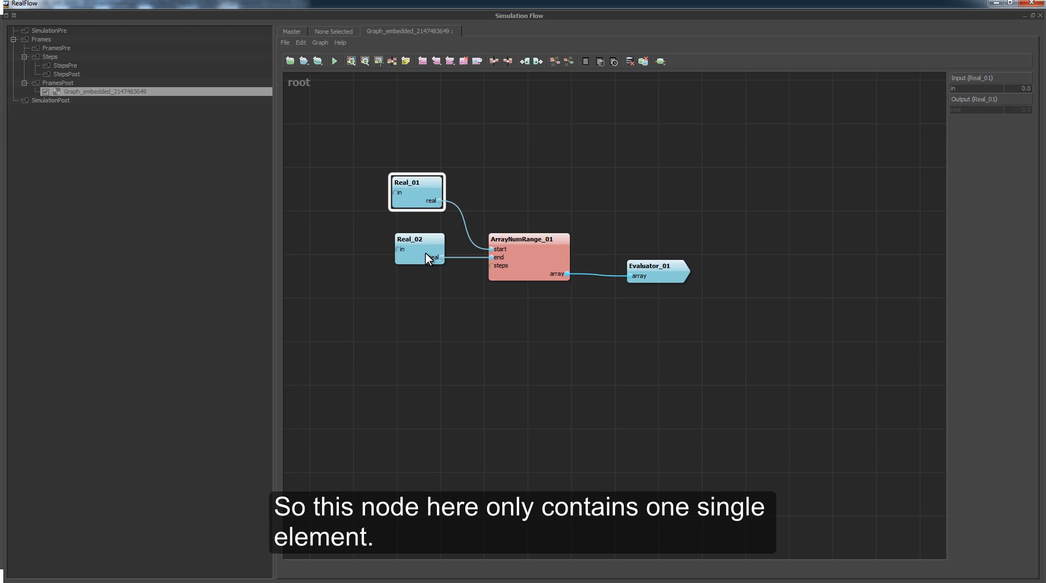
drag(429, 259, 428, 260)
drag(536, 259, 539, 244)
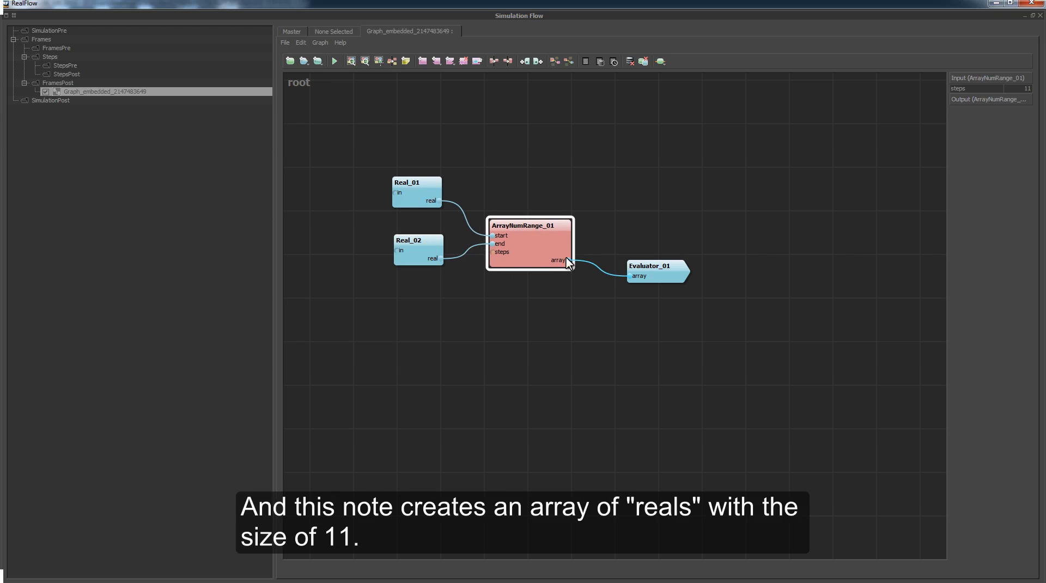
right_click(567, 261)
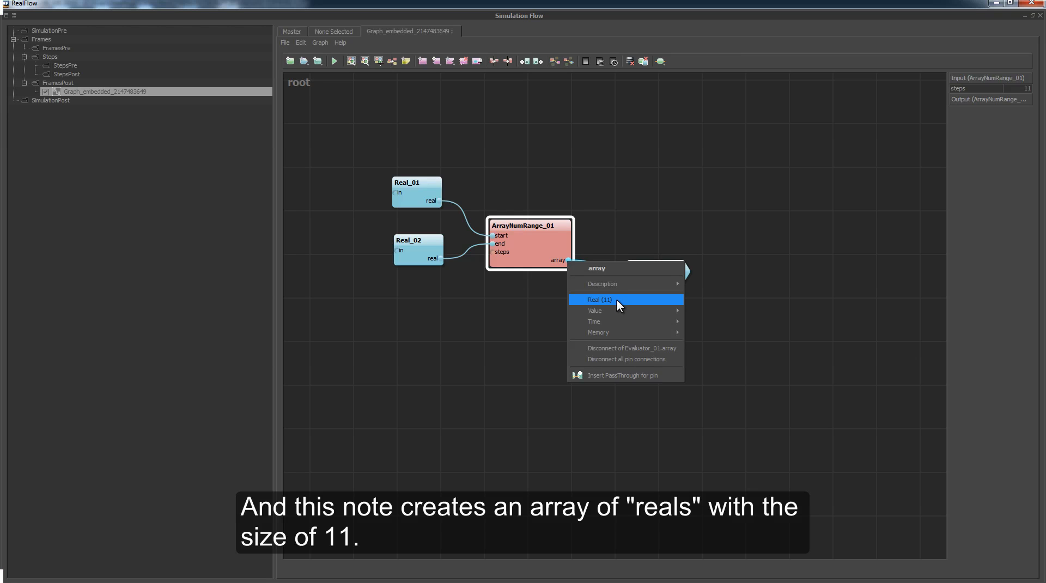
click(648, 208)
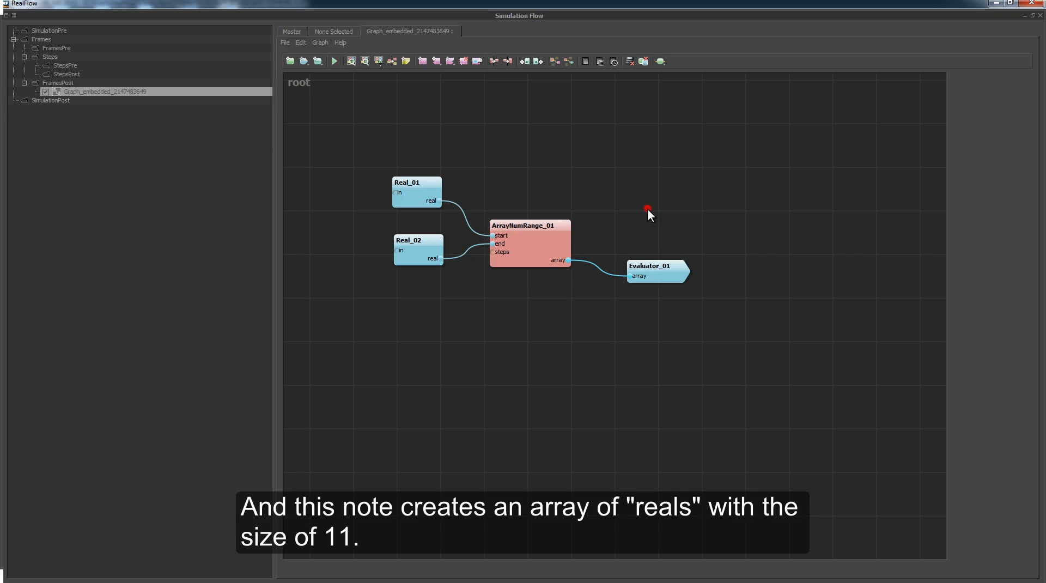
Add a MessagePrint node between the range node and the Evaluator, and connect its through output to the Evaluator.
drag(657, 271, 727, 281)
right_click(567, 310)
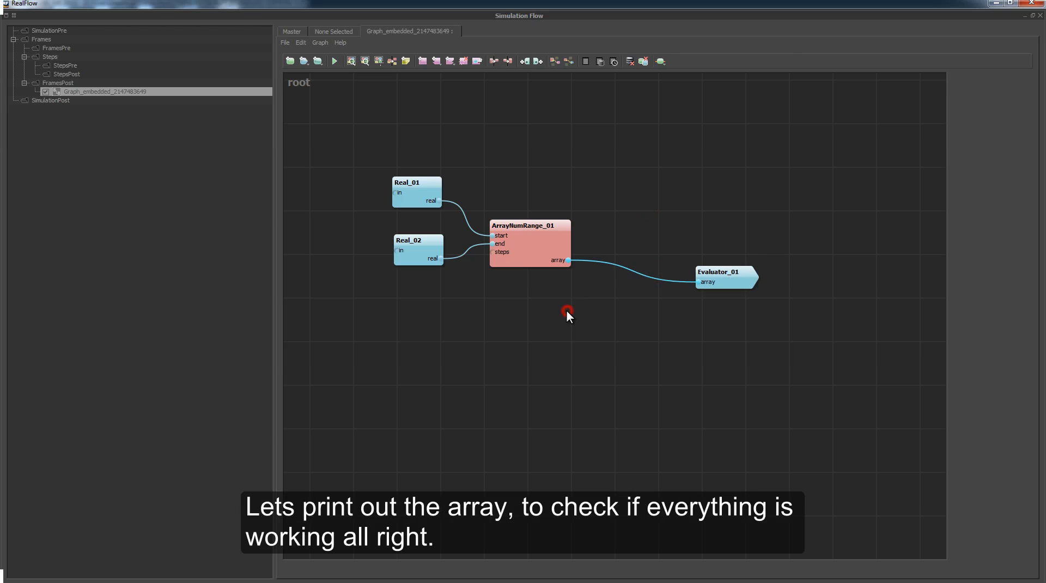
text(print)
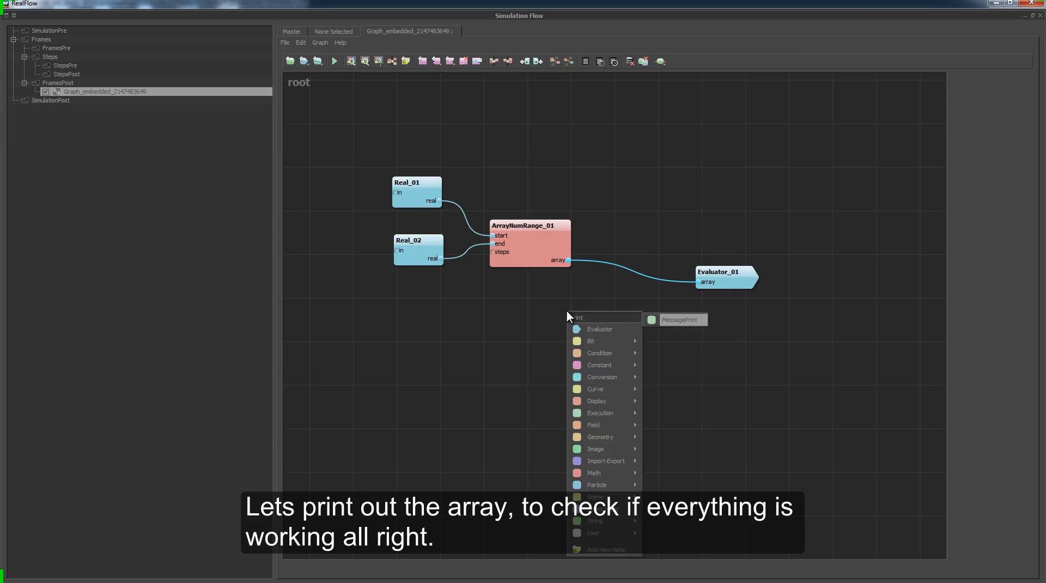
key(Return)
drag(738, 281, 765, 270)
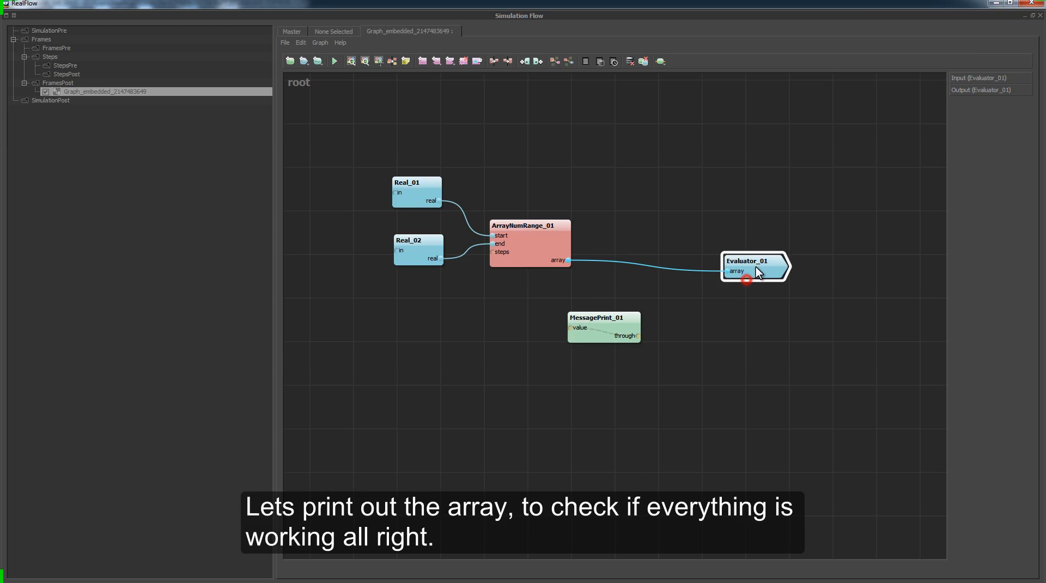
drag(613, 337, 746, 273)
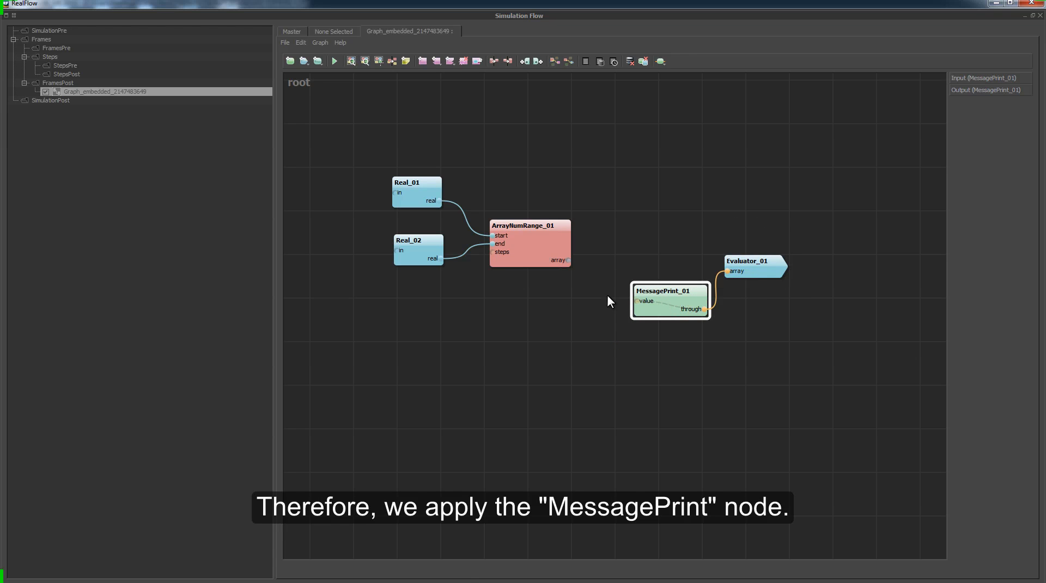
Add a RealToString node and connect it between the range node's array output and the MessagePrint value input.
drag(537, 257, 513, 249)
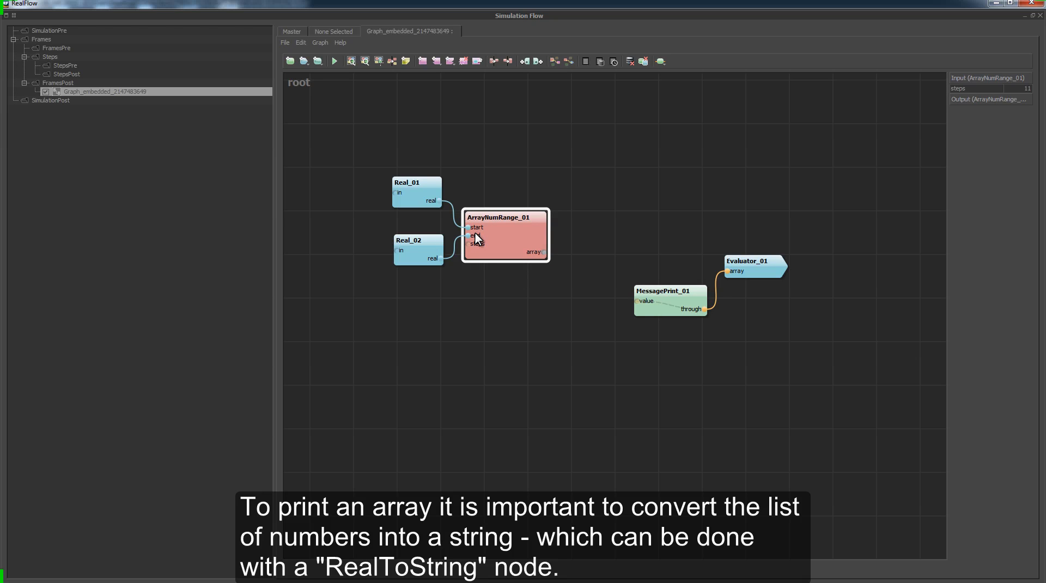
click(538, 317)
right_click(538, 317)
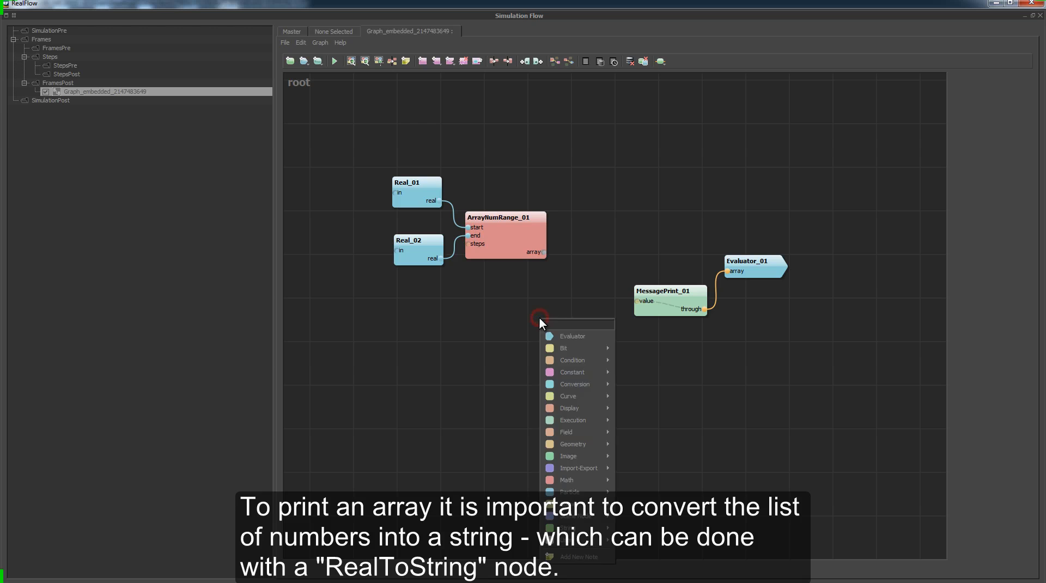
text(real string)
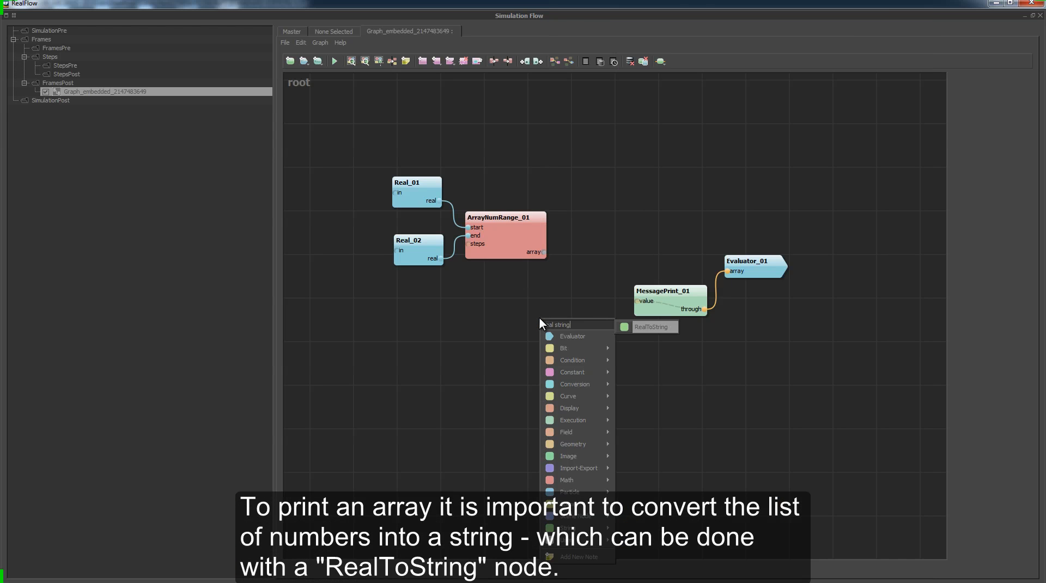
key(Return)
drag(545, 252, 644, 306)
Restore the Simulation Flow window to a smaller size and dock the Messages panel above the 3D view.
double_click(510, 3)
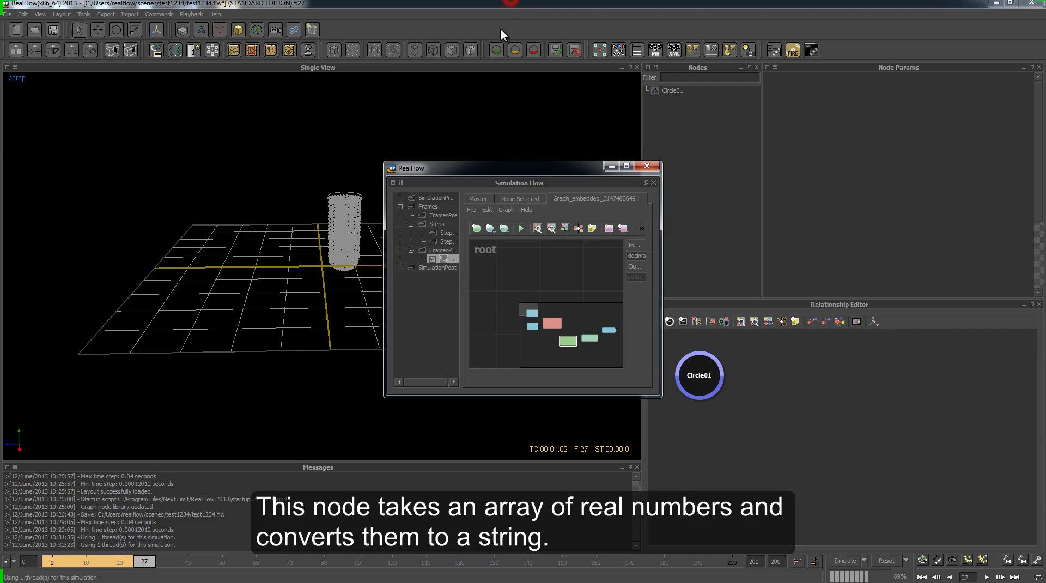
drag(534, 169, 766, 169)
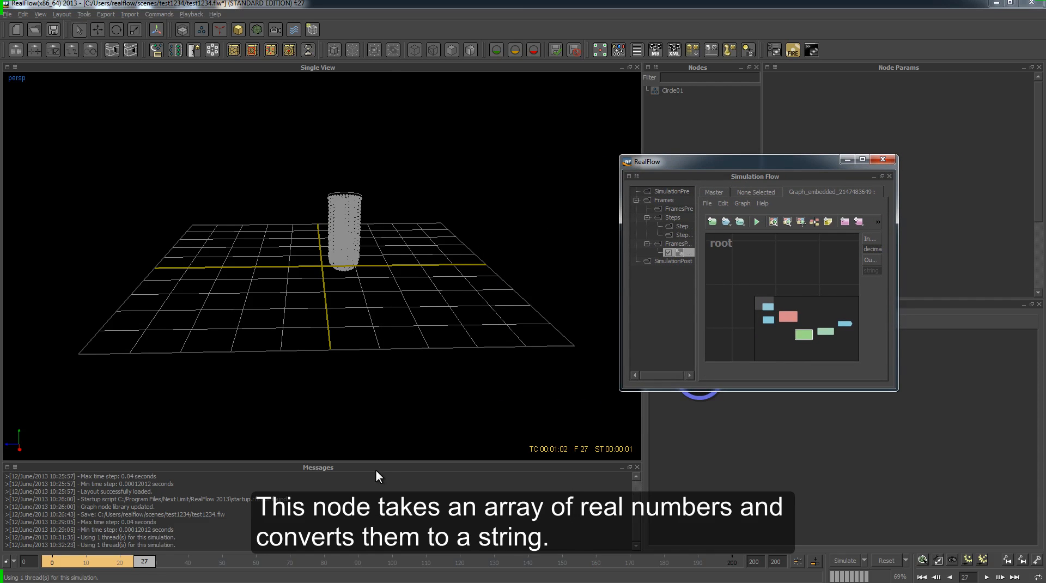
drag(372, 466, 345, 80)
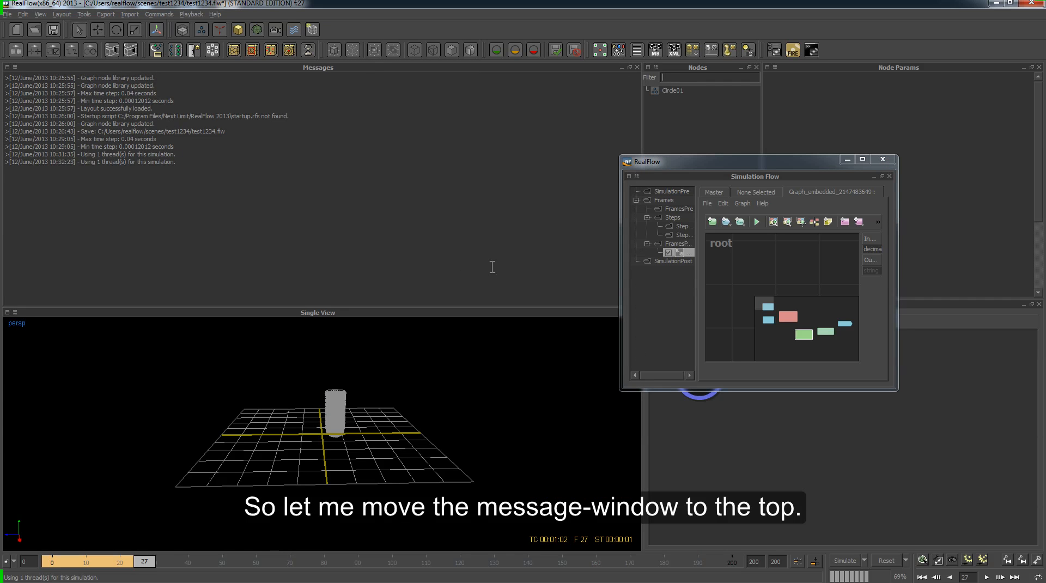
drag(391, 305, 376, 227)
Move the Simulation Flow window below the messages, run the graph and highlight the printed array values.
drag(678, 162, 248, 262)
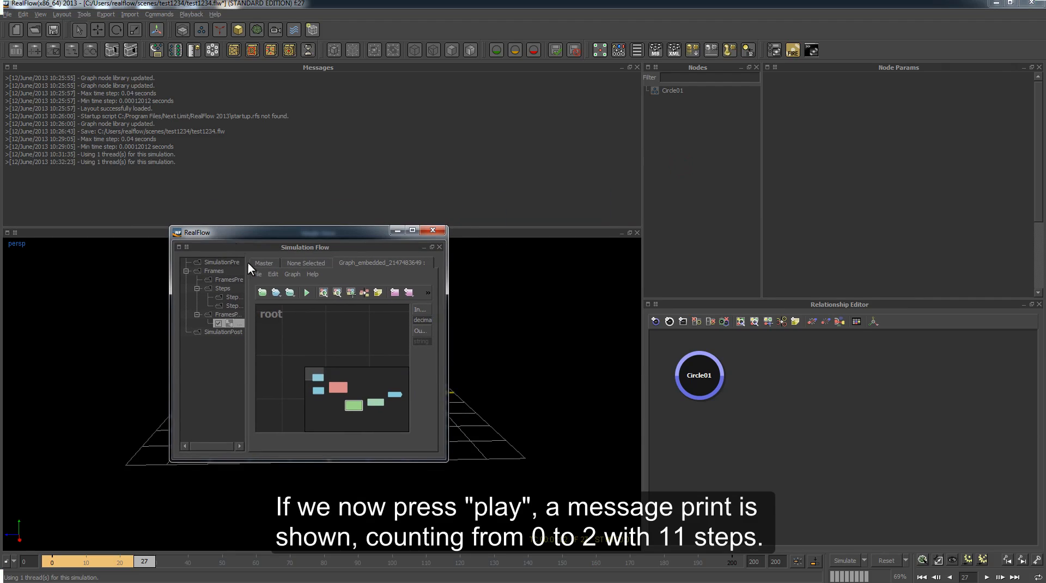
click(308, 292)
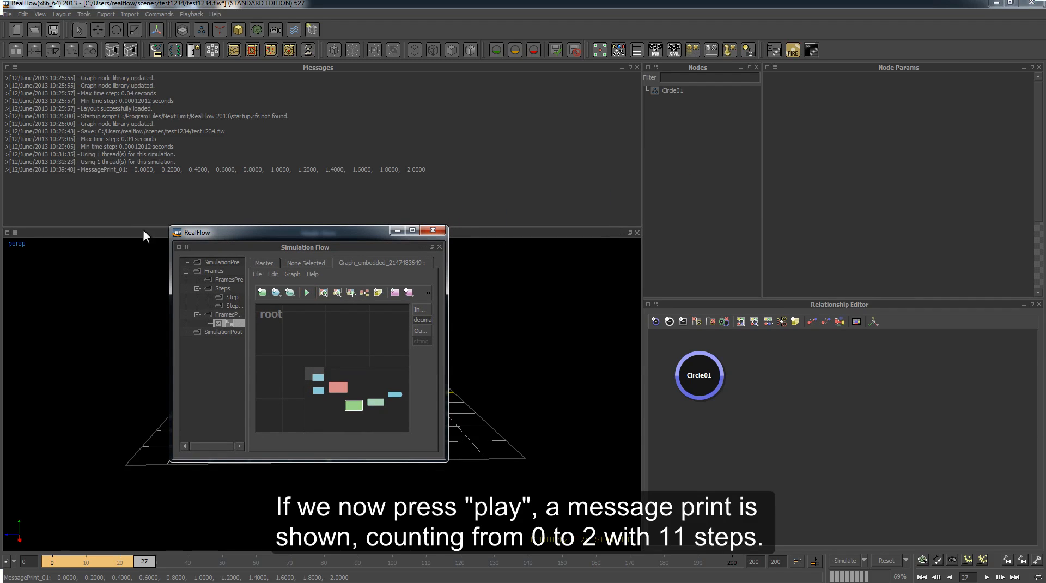
drag(132, 169, 439, 168)
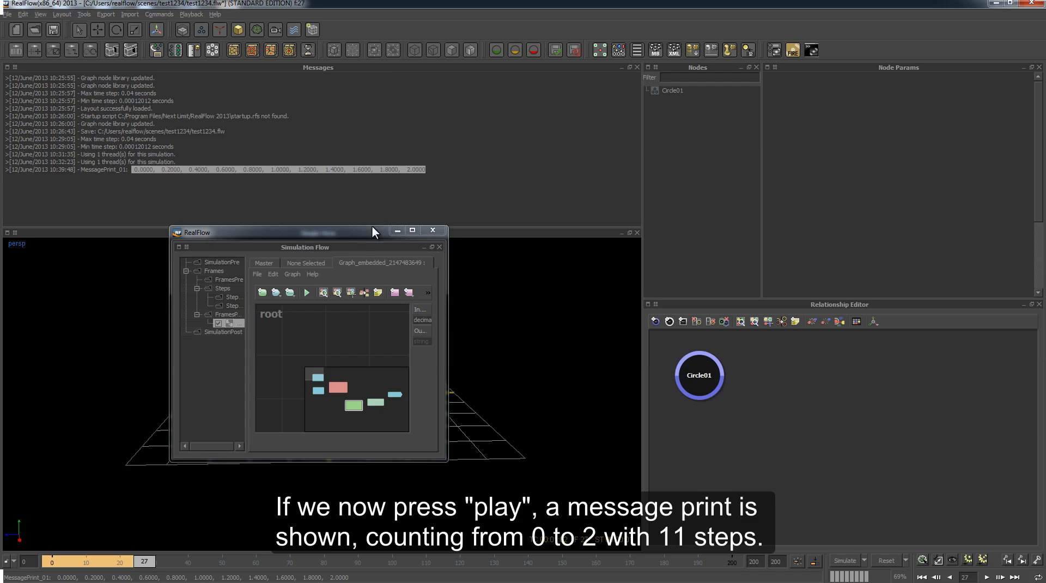
Enlarge the Simulation Flow window and add a GetArrayNumElement node below RealToString_01.
drag(365, 230, 338, 23)
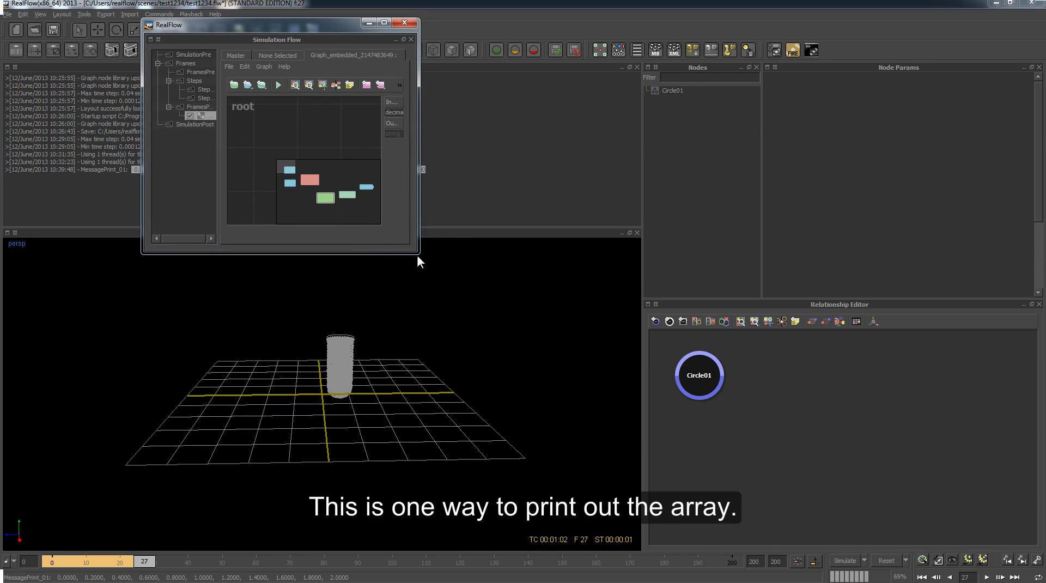
drag(417, 251, 916, 533)
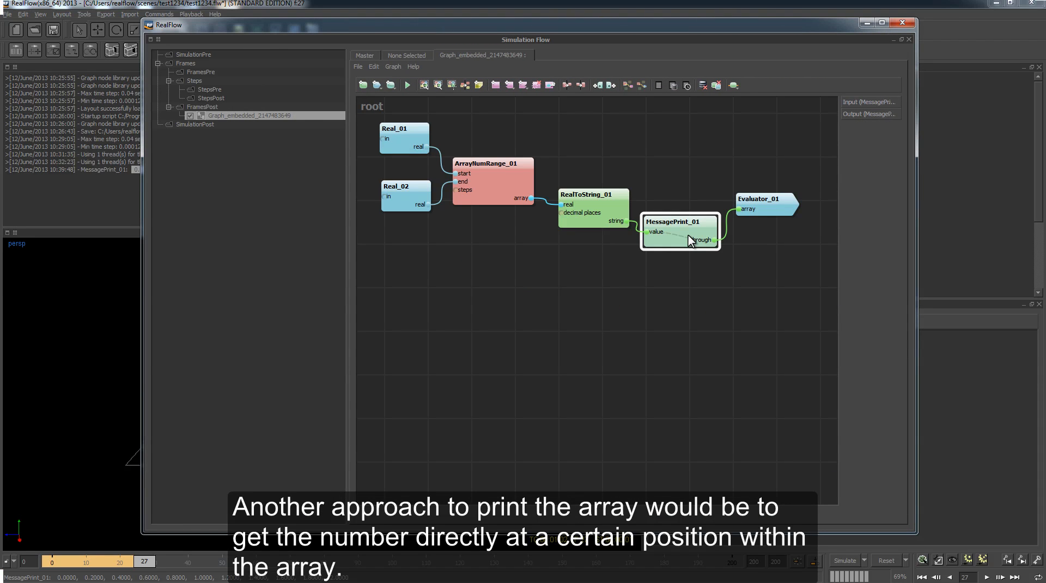
click(551, 286)
right_click(551, 290)
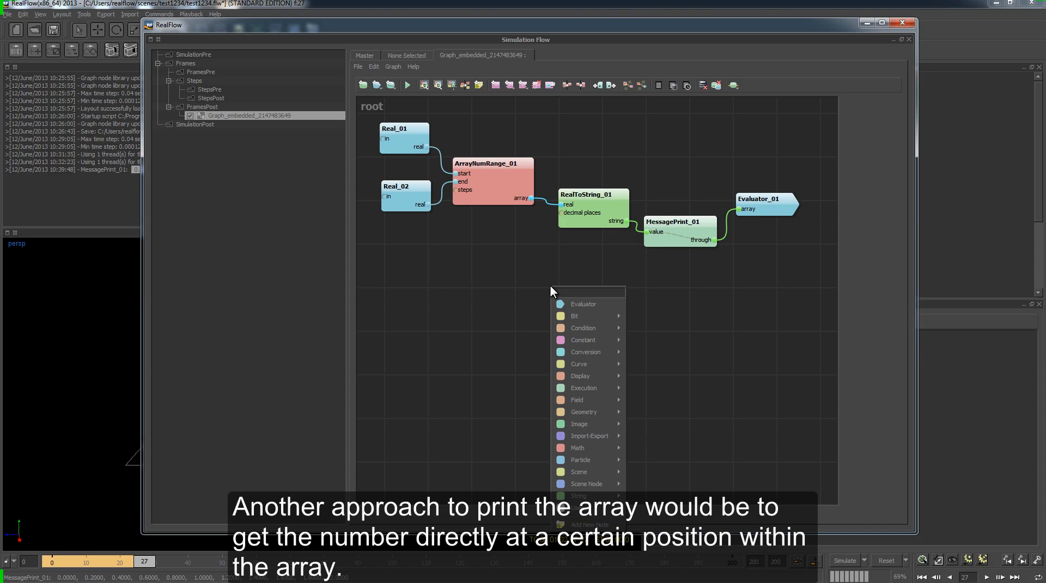
text(get array)
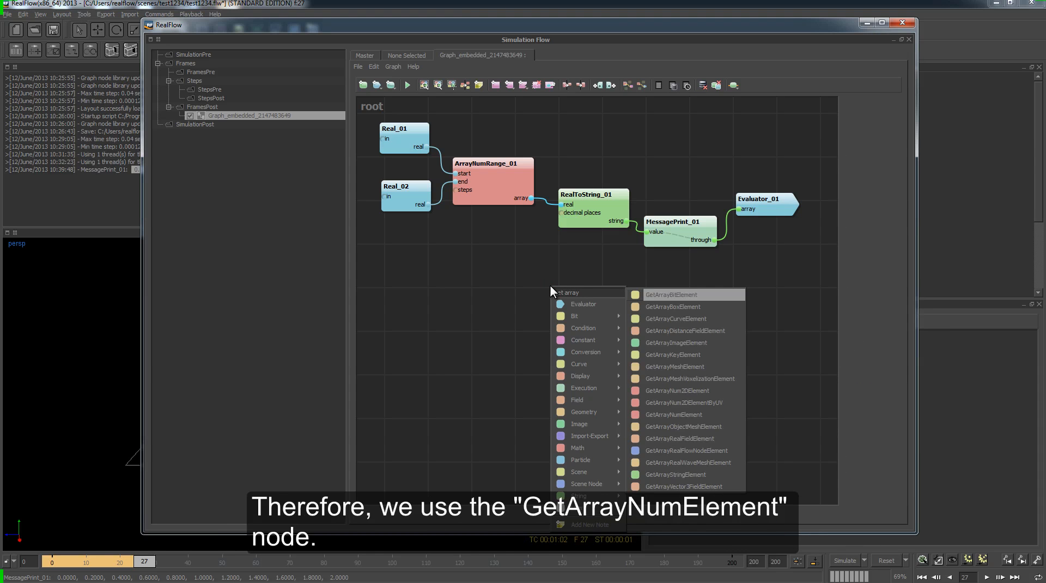
text( num)
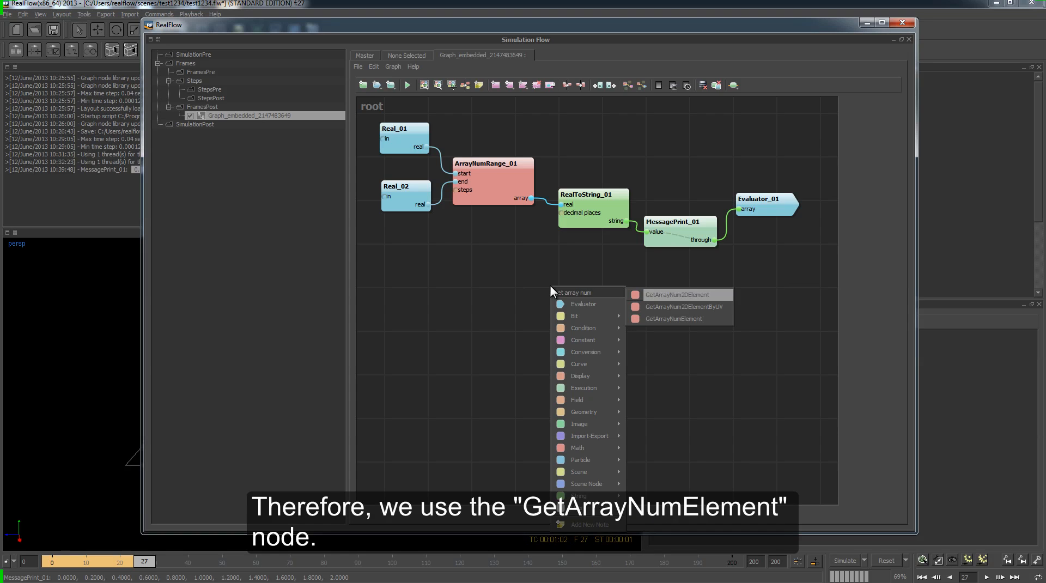
key(Down)
key(Down)
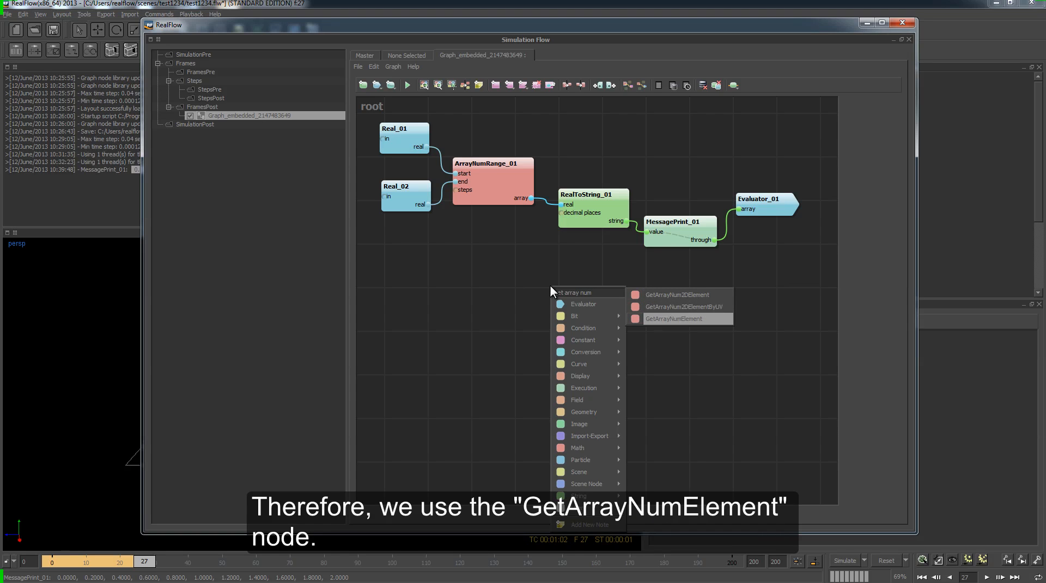
key(Return)
mouse_move(584, 304)
mouse_down()
mouse_move(546, 310)
mouse_move(567, 305)
mouse_up()
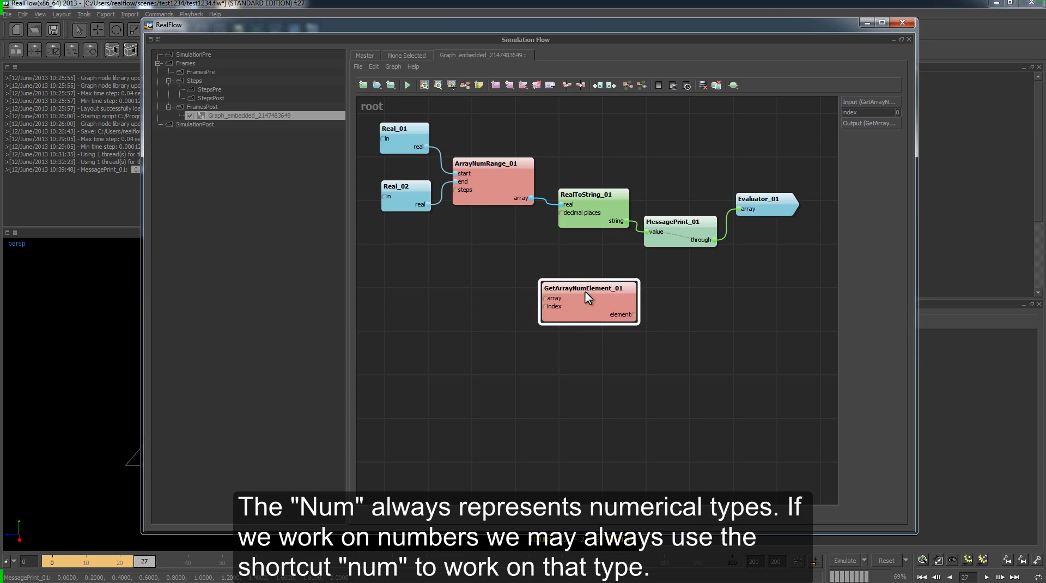
Connect the range node's array output to GetArrayNumElement_01's array input and set its index to 5.
drag(519, 188, 603, 305)
click(592, 303)
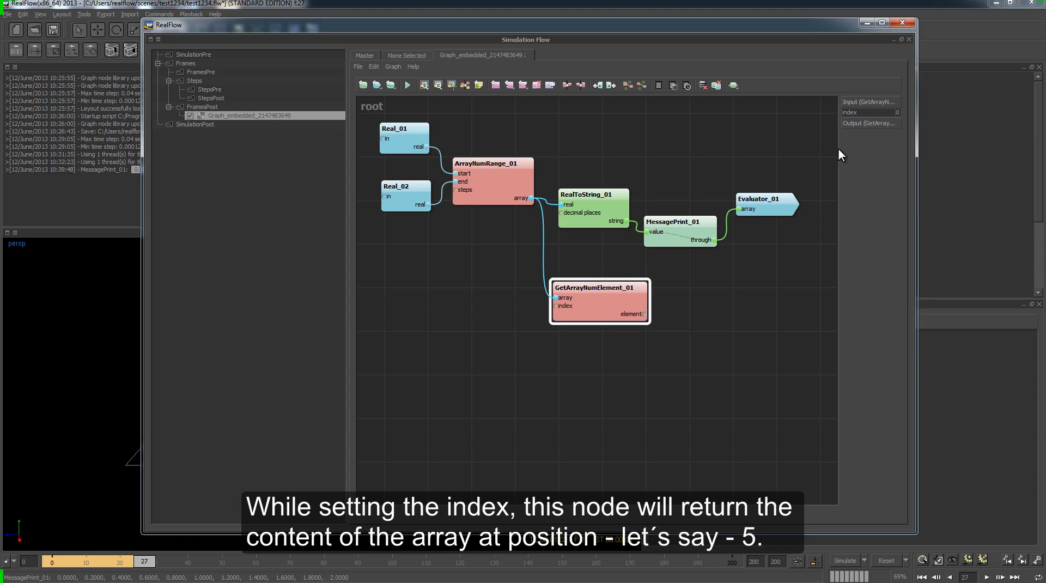
drag(838, 149, 800, 148)
click(883, 112)
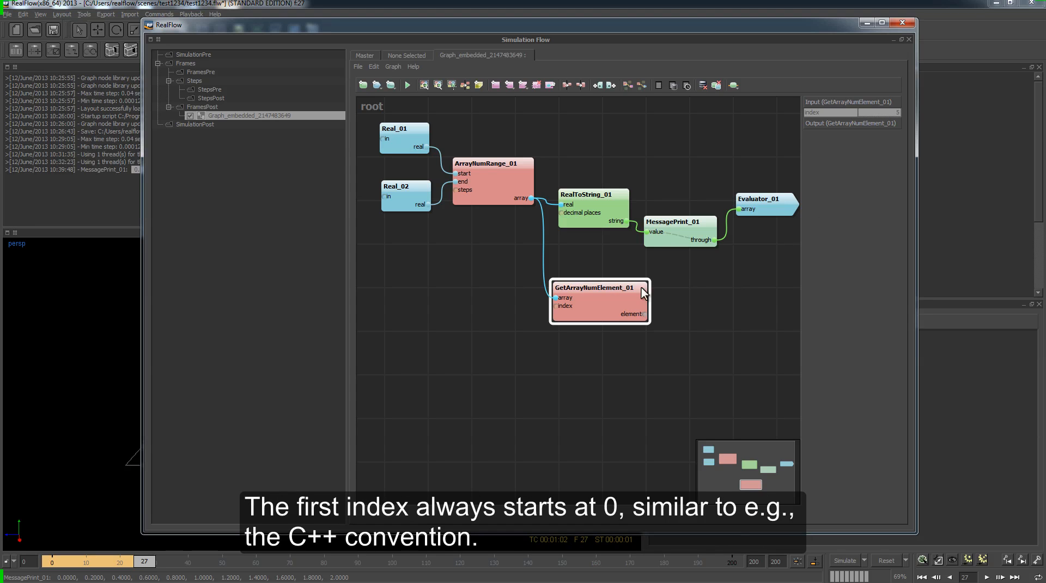
Delete the RealToString node and connect GetArrayNumElement_01's element output to the MessagePrint value input.
middle_drag(649, 368, 576, 355)
drag(695, 193, 730, 176)
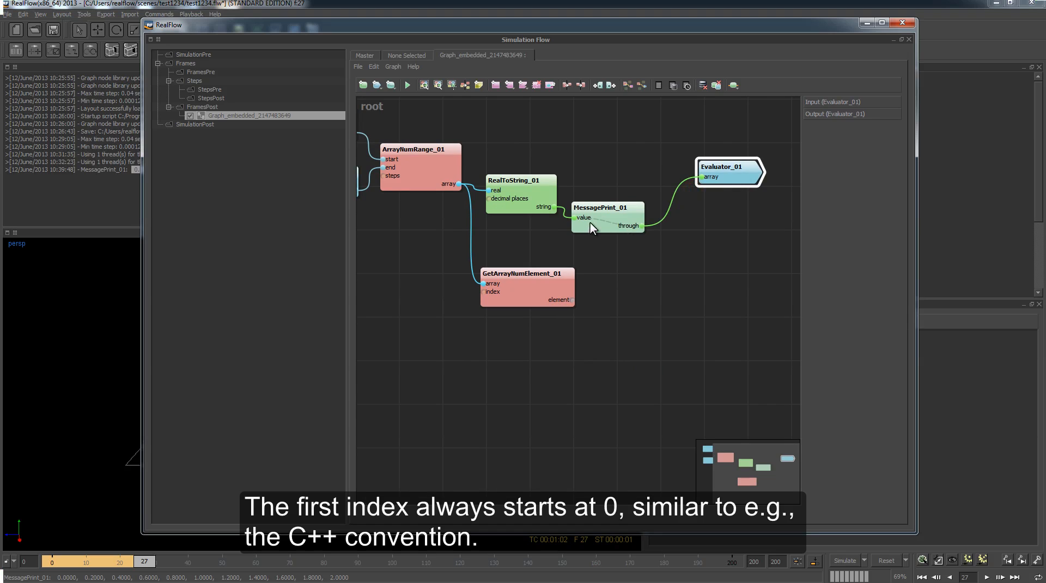
drag(590, 222, 539, 215)
click(517, 190)
key(Delete)
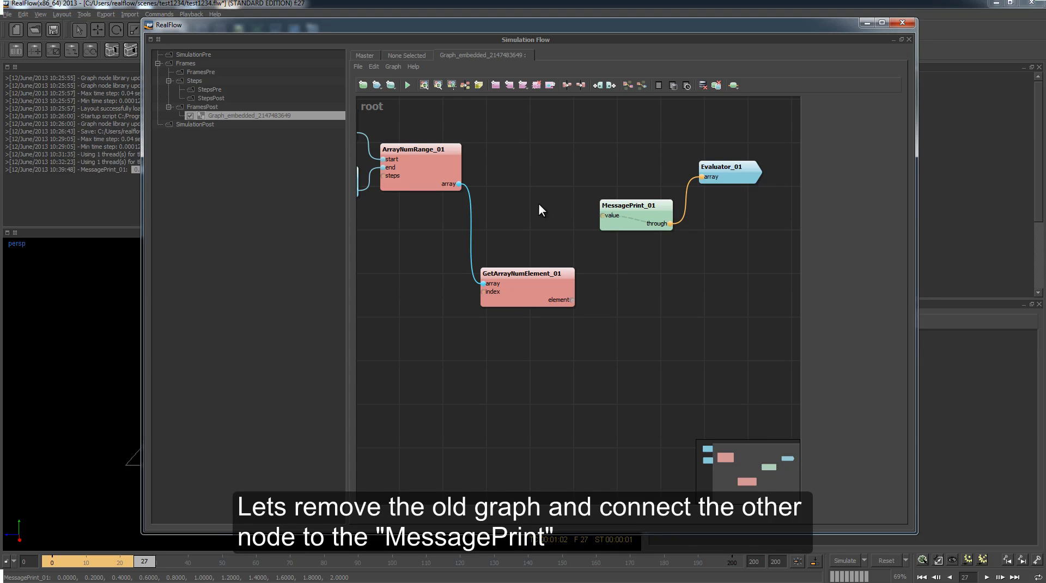
drag(571, 300, 611, 220)
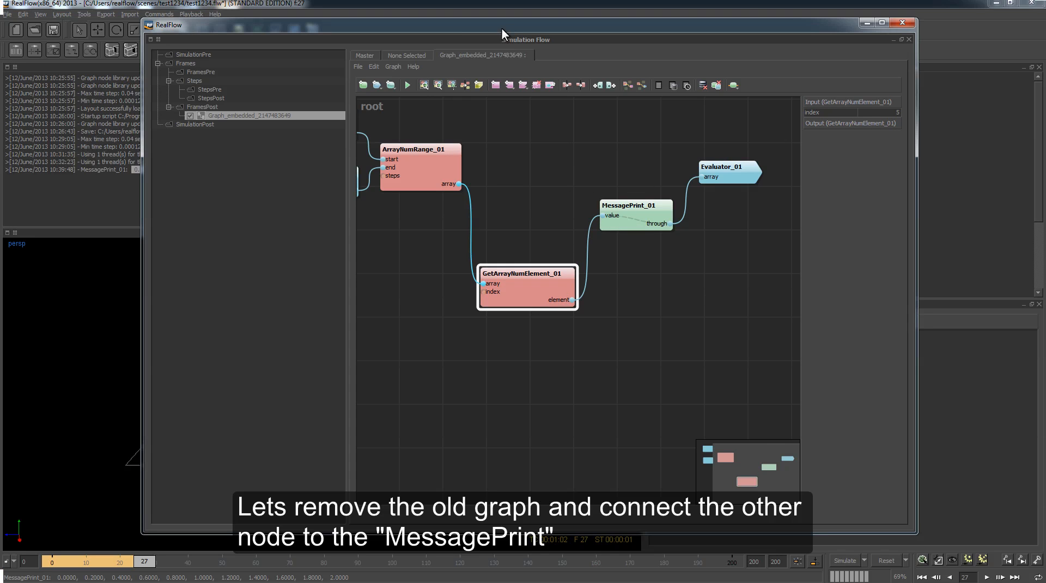
Move the Simulation Flow window below the messages, run the graph and highlight the newly printed element.
drag(503, 24, 480, 235)
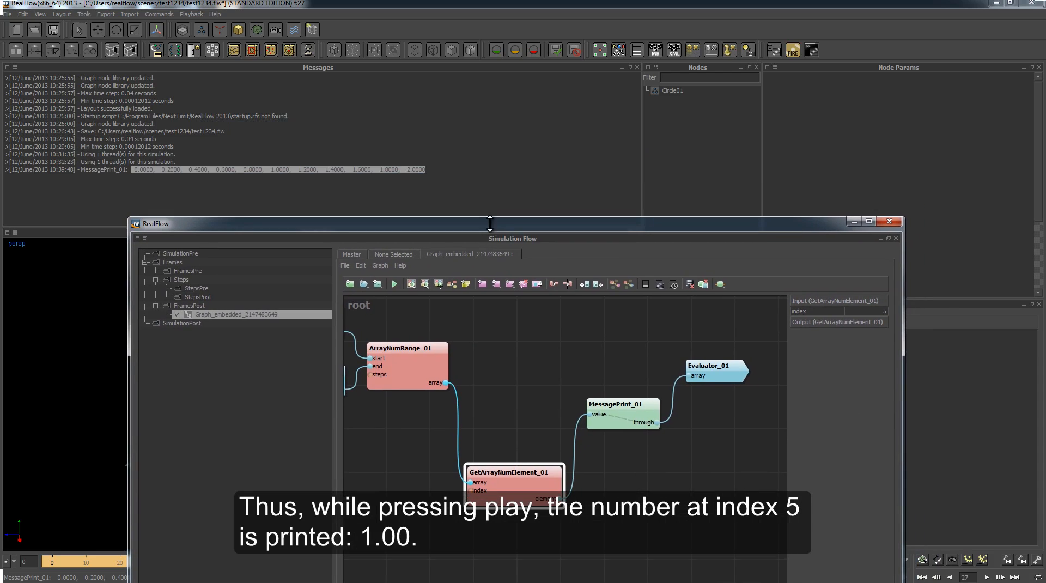
click(394, 283)
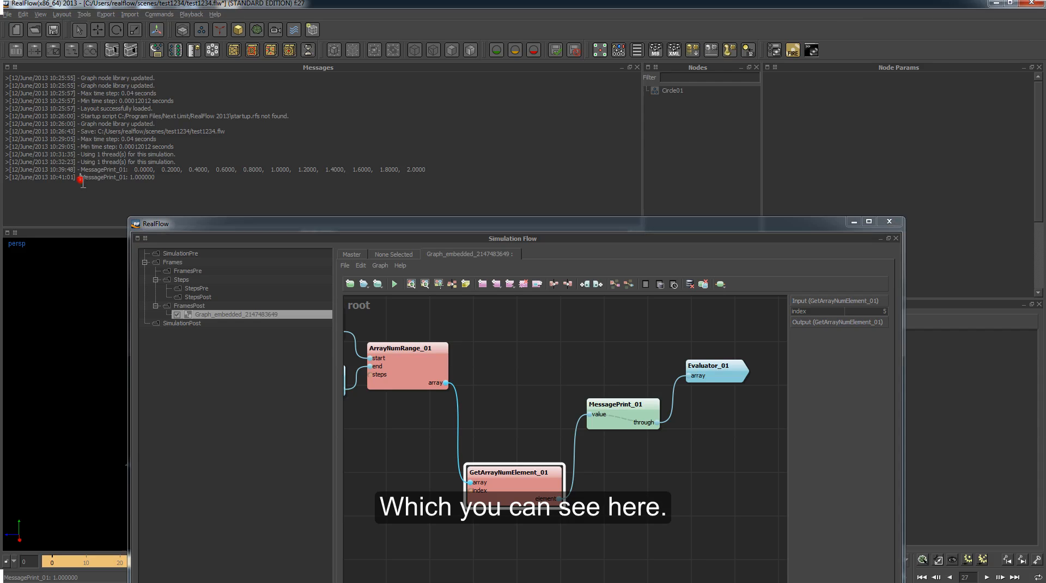
drag(80, 177, 162, 181)
Maximize the Simulation Flow window and line up the GetArrayNumElement, MessagePrint and Evaluator nodes in a row.
double_click(270, 224)
middle_drag(390, 311, 484, 352)
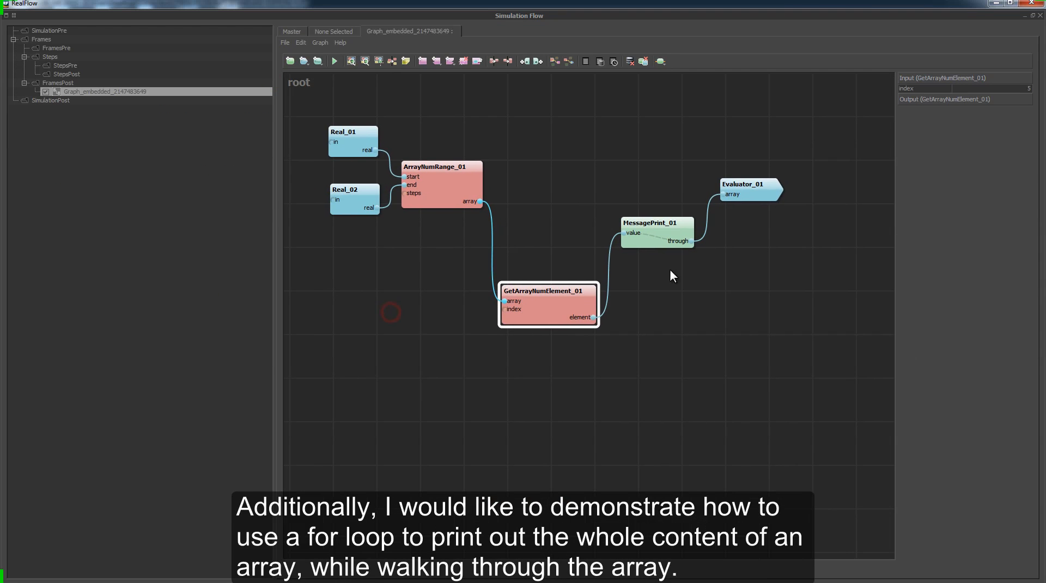
drag(762, 192, 835, 276)
drag(646, 226, 684, 280)
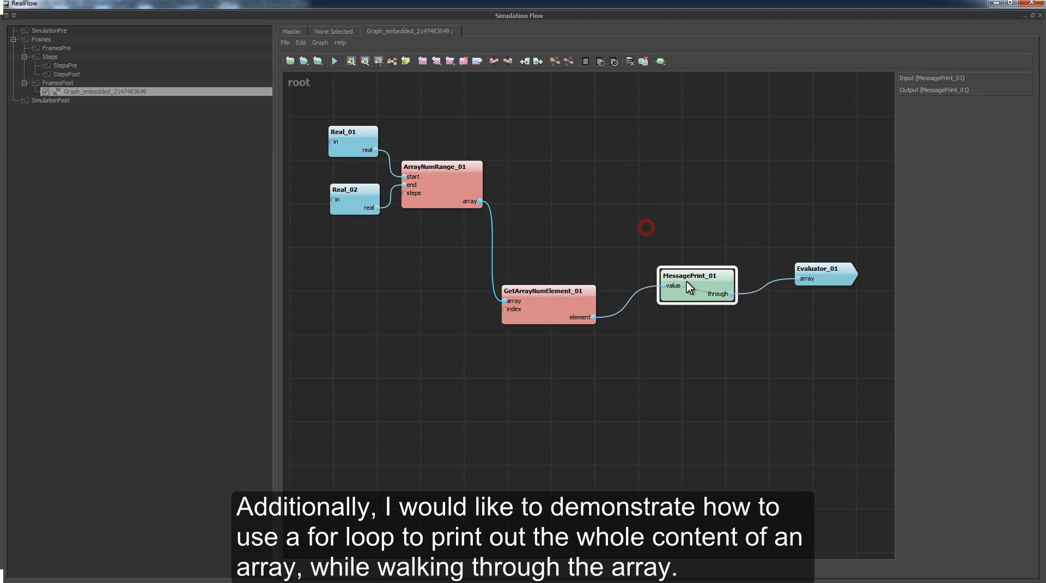
drag(541, 309, 545, 292)
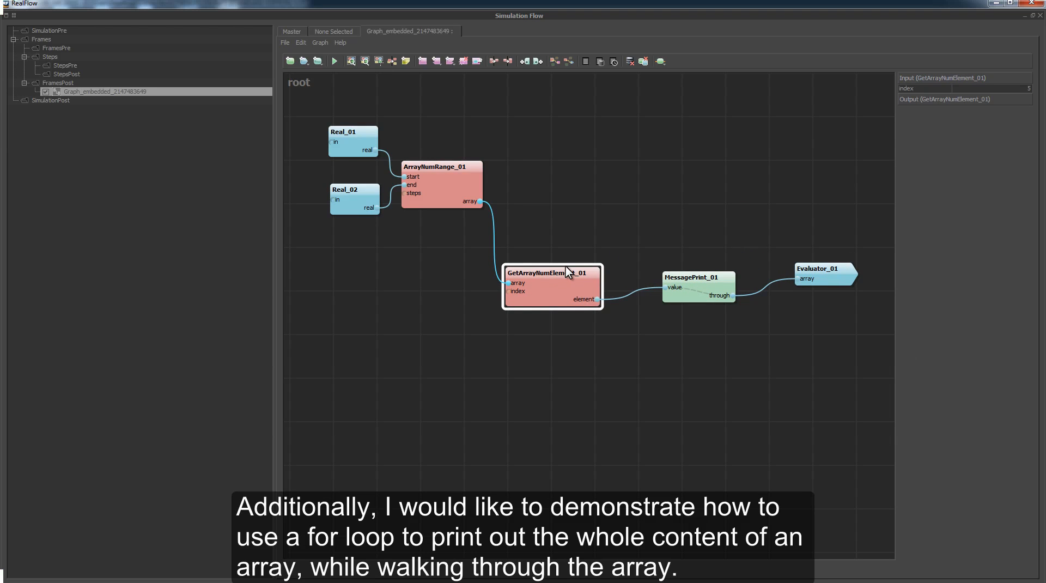
Create a compound from the GetArrayNumElement and MessagePrint nodes and place it between the range node and the Evaluator.
drag(488, 332, 741, 242)
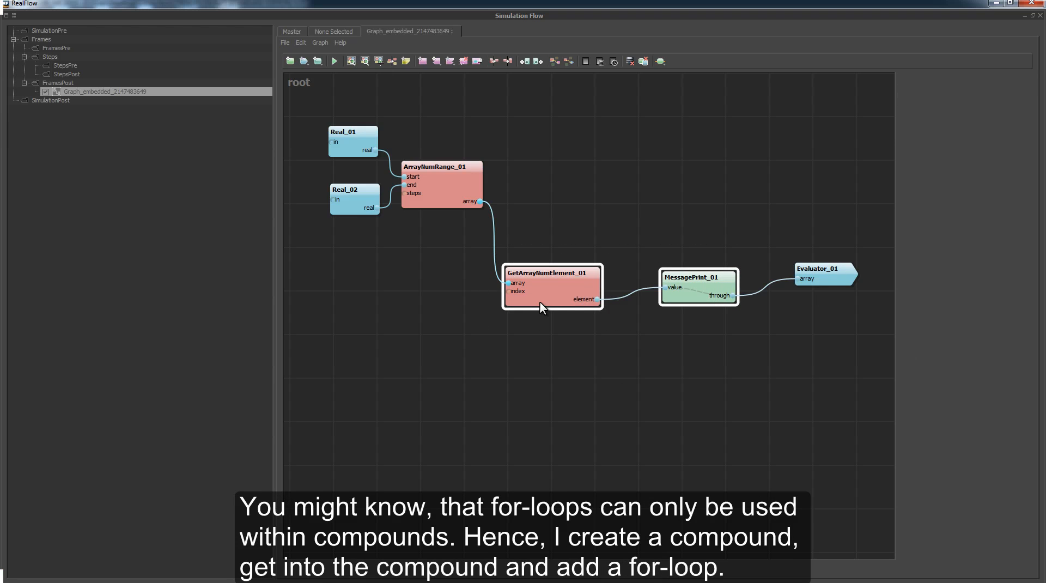
right_click(555, 289)
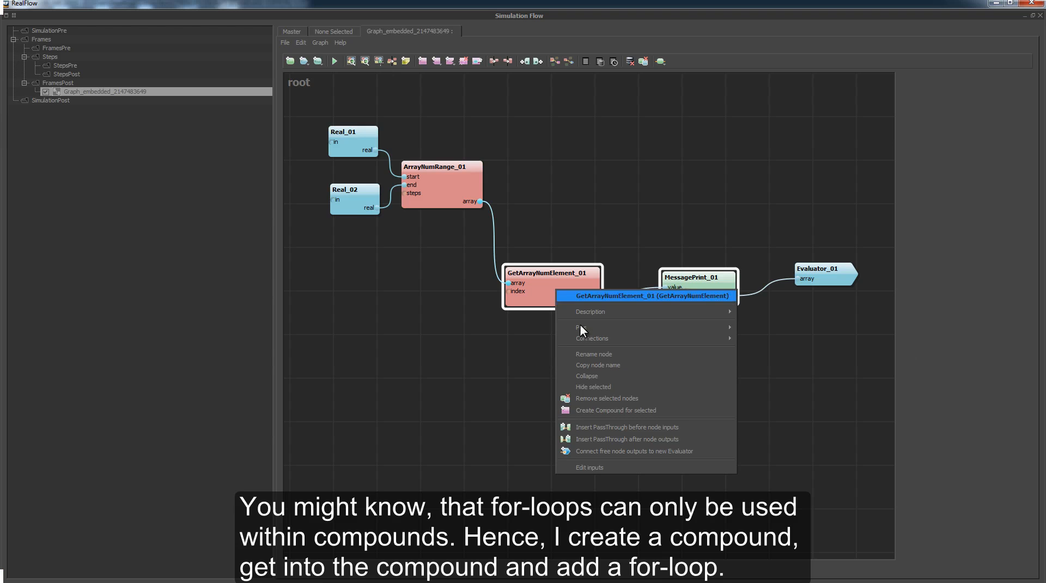
click(635, 408)
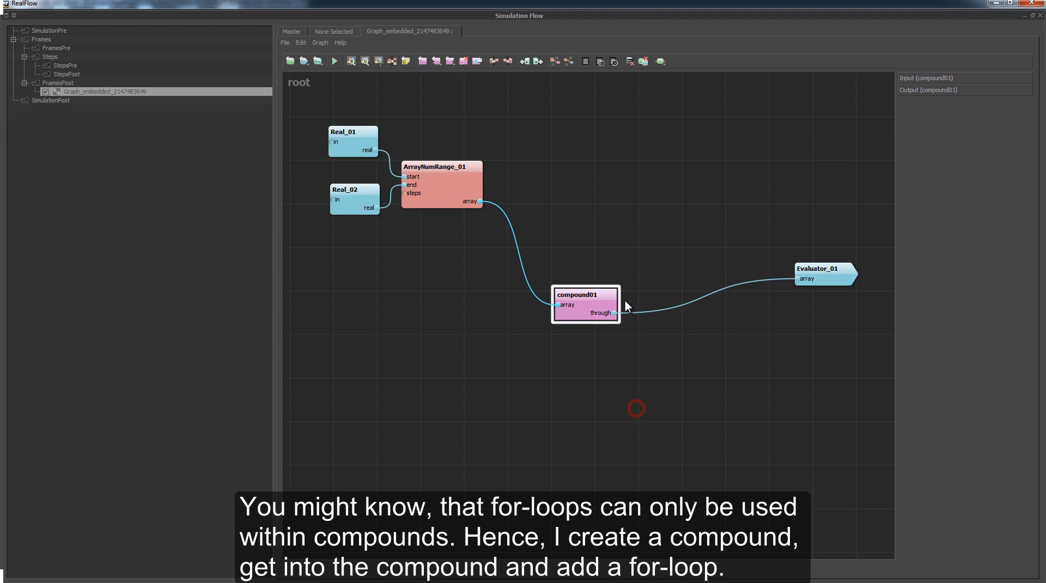
drag(596, 304, 620, 265)
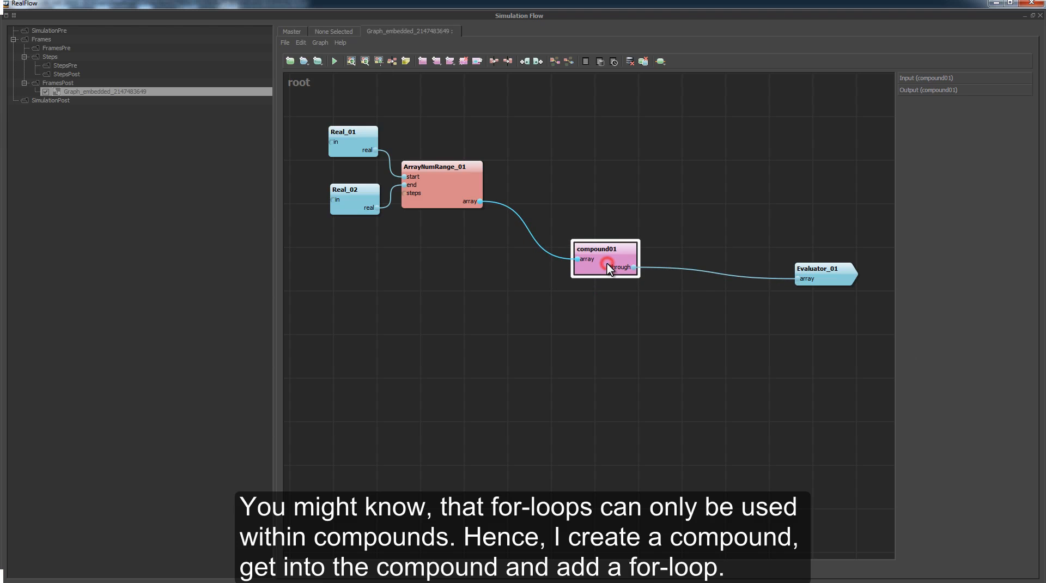
Enter the compound and line up its input interface, GetArrayNumElement, MessagePrint and output interface nodes.
double_click(607, 263)
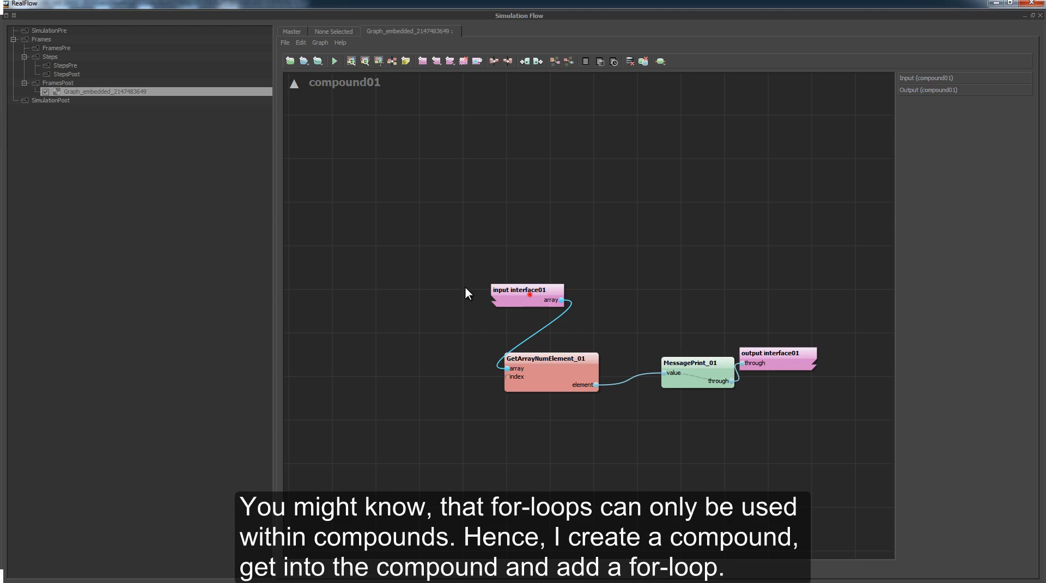
drag(529, 292, 392, 355)
drag(769, 362, 828, 379)
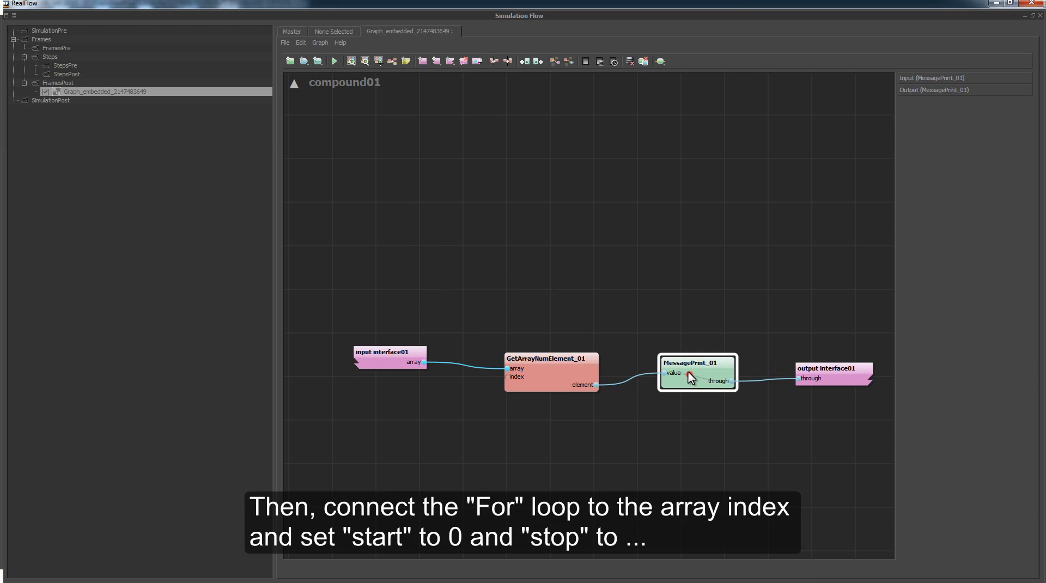
drag(689, 374, 685, 370)
drag(557, 361, 557, 350)
Add a For node below the input interface and connect its current index to GetArrayNumElement_01's index input.
right_click(445, 433)
text(for)
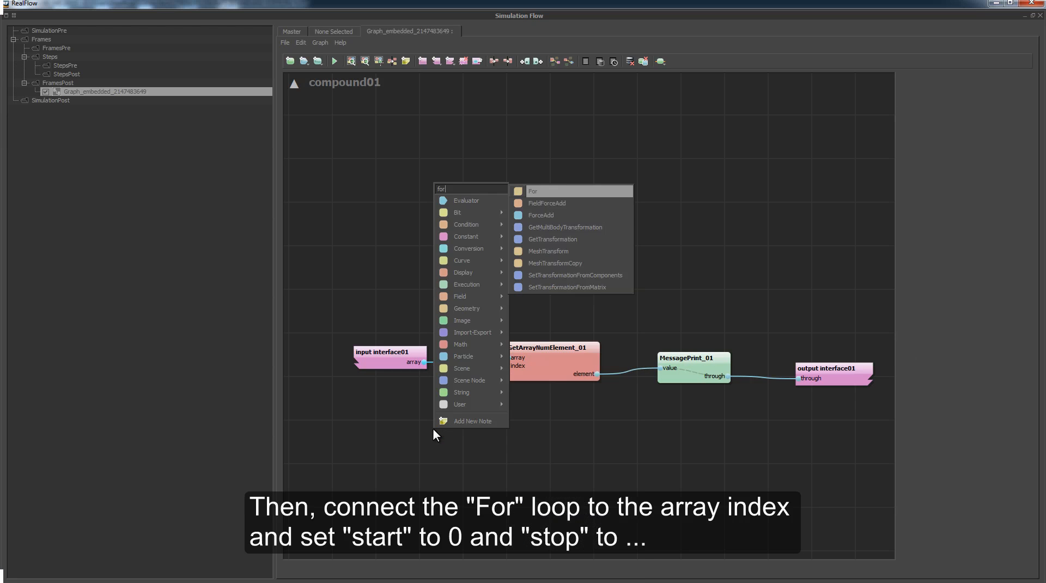
key(Return)
drag(455, 451, 511, 366)
click(395, 343)
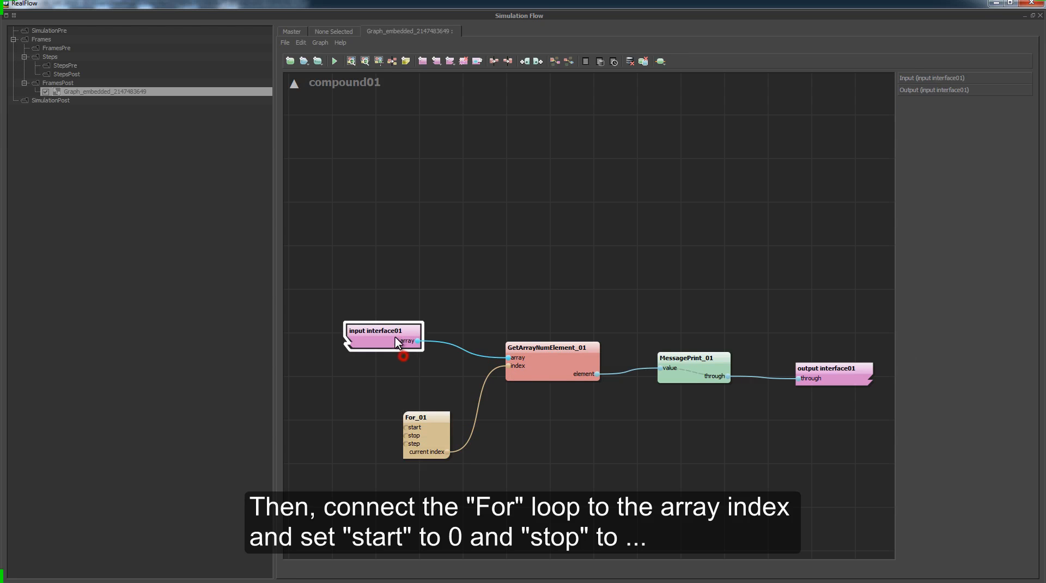
drag(424, 432, 421, 418)
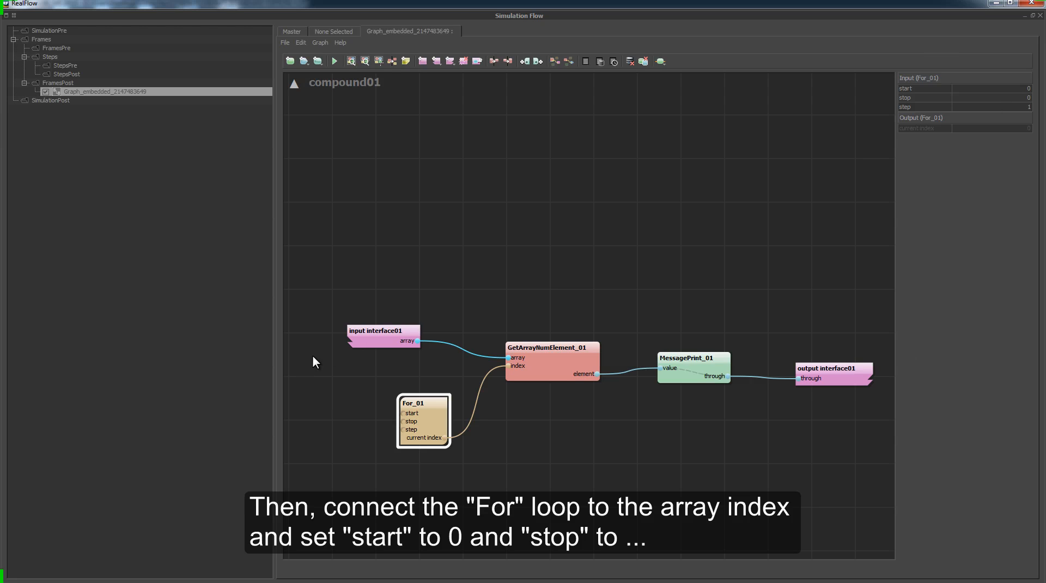
Move the input interface node up and add an ArraySize node between it and the For node.
drag(379, 337, 351, 272)
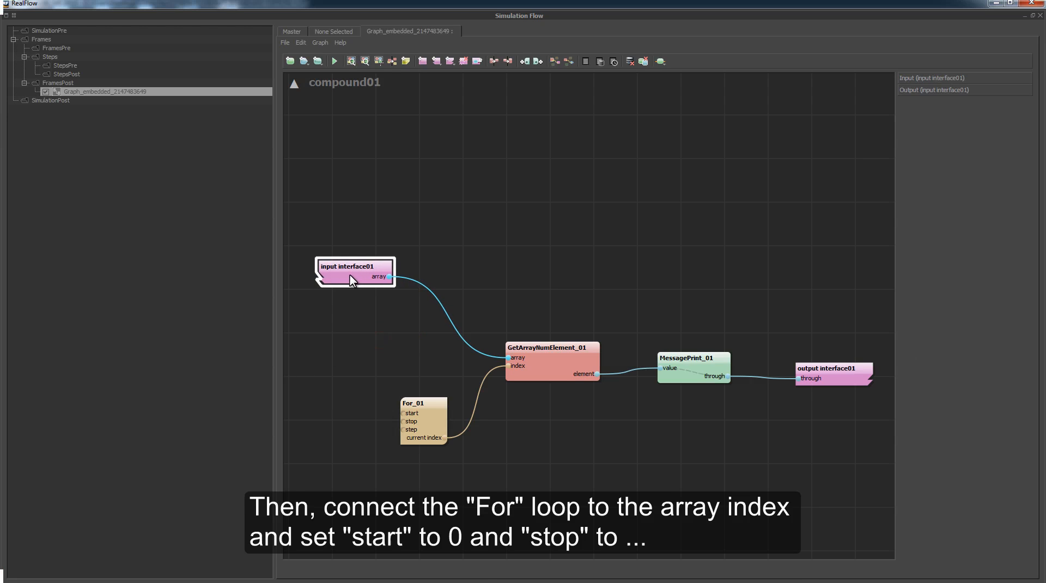
click(390, 340)
right_click(360, 357)
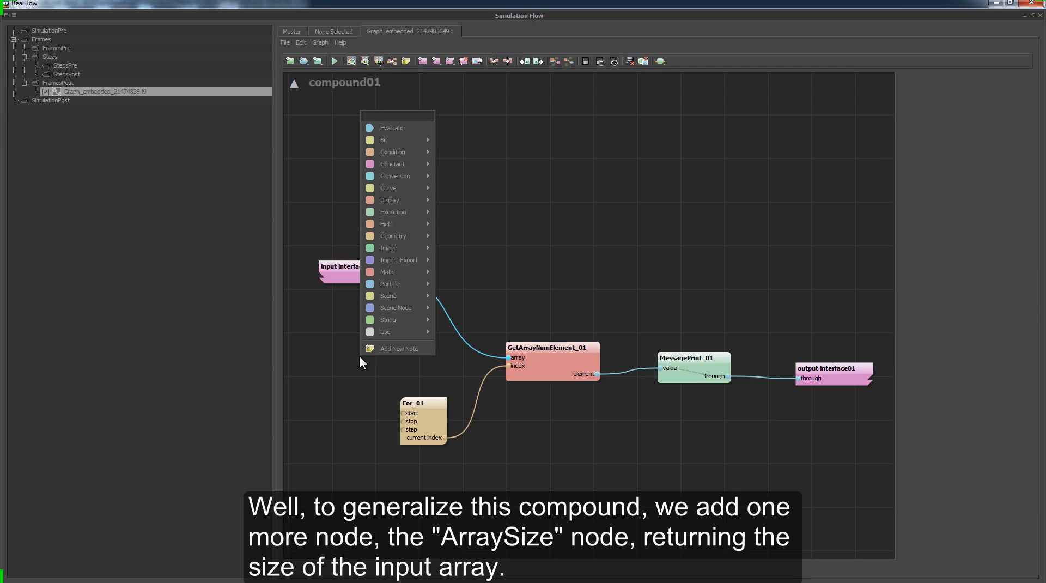
text(array)
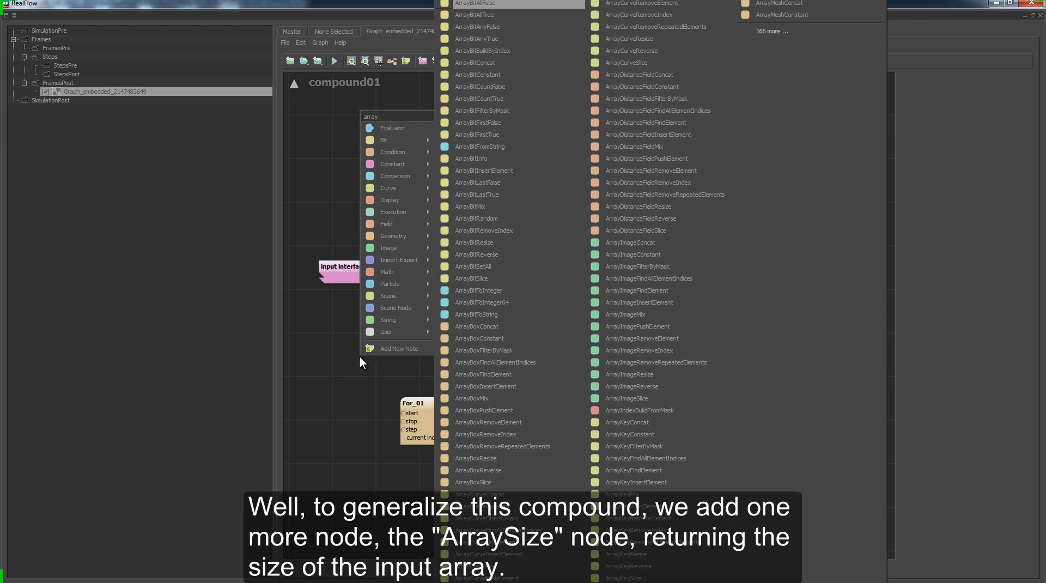
text( size)
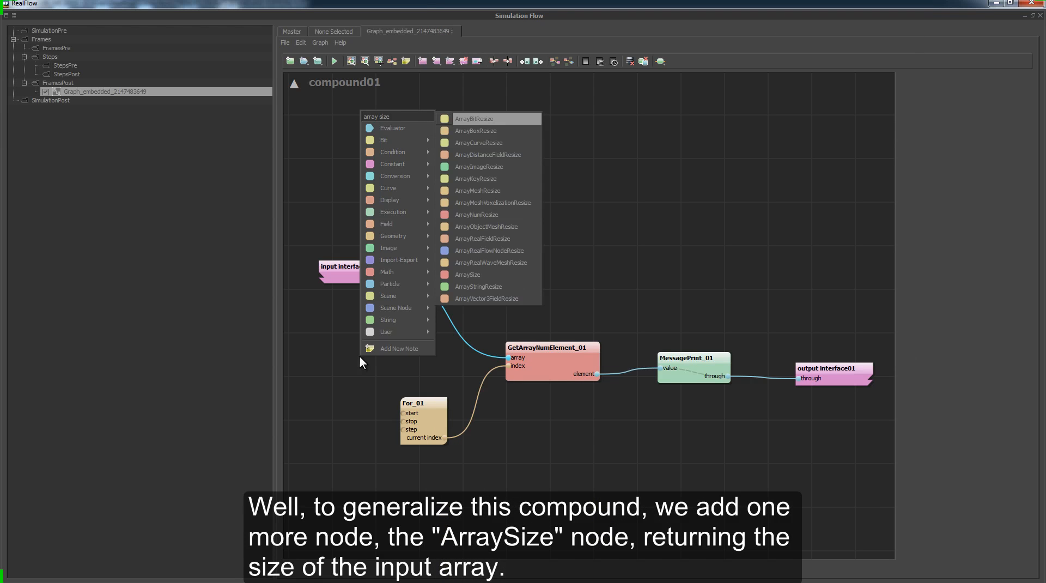
key(Up)
key(Up)
key(Up)
key(Return)
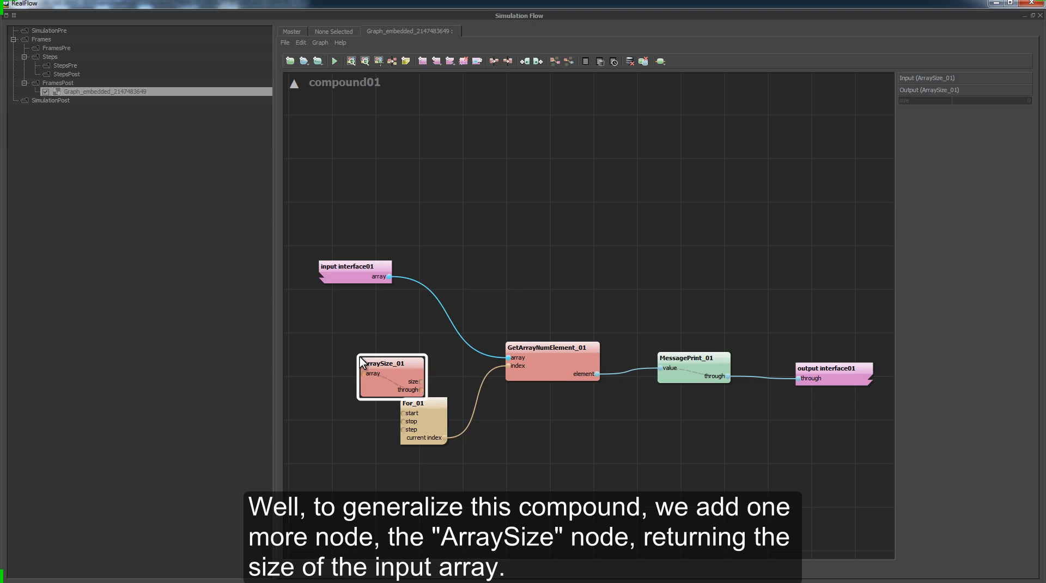
Connect the input interface's array to the ArraySize node and its size output to the For node's stop input.
drag(402, 378, 390, 342)
drag(349, 271, 354, 340)
drag(418, 428, 443, 427)
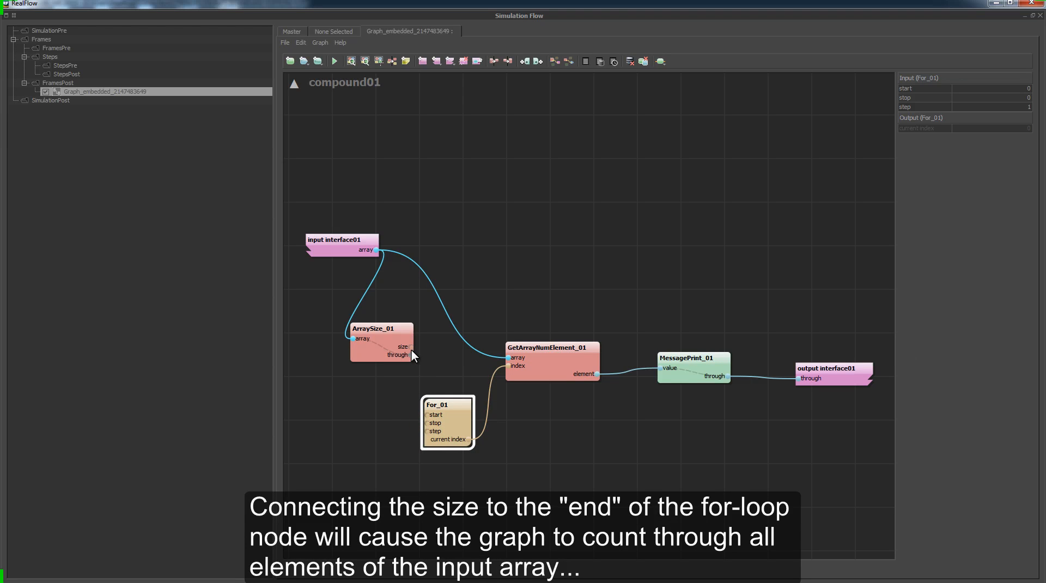
drag(409, 349, 446, 414)
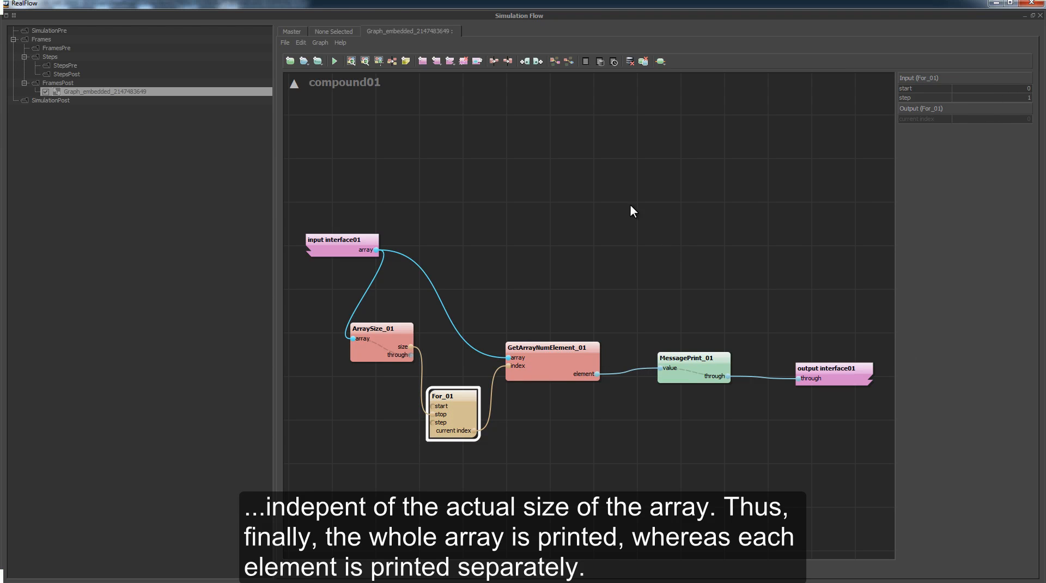
Restore the Simulation Flow window beside the messages, run the graph and highlight the separately printed array elements.
double_click(396, 5)
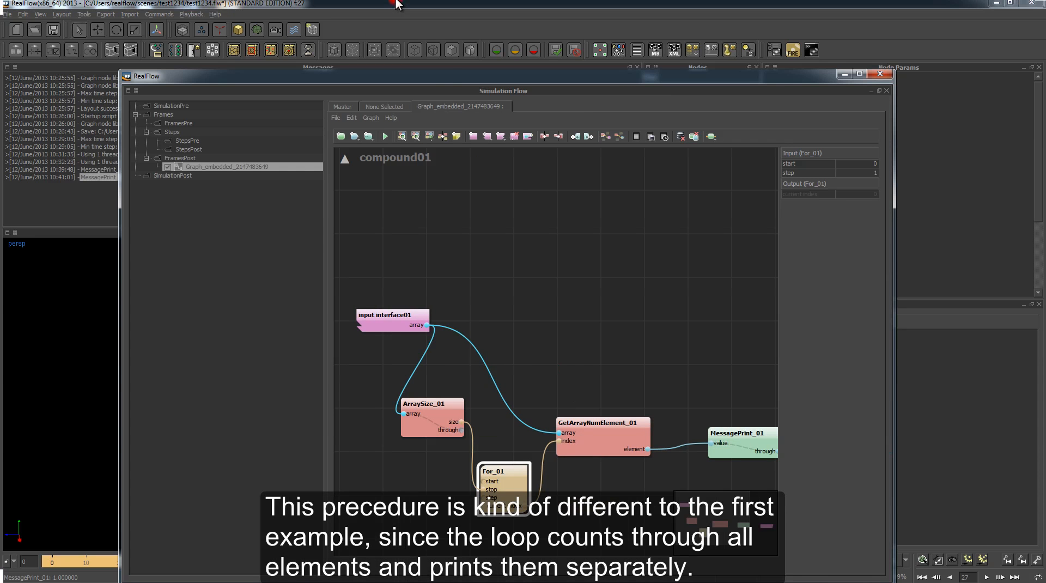
drag(429, 77, 599, 59)
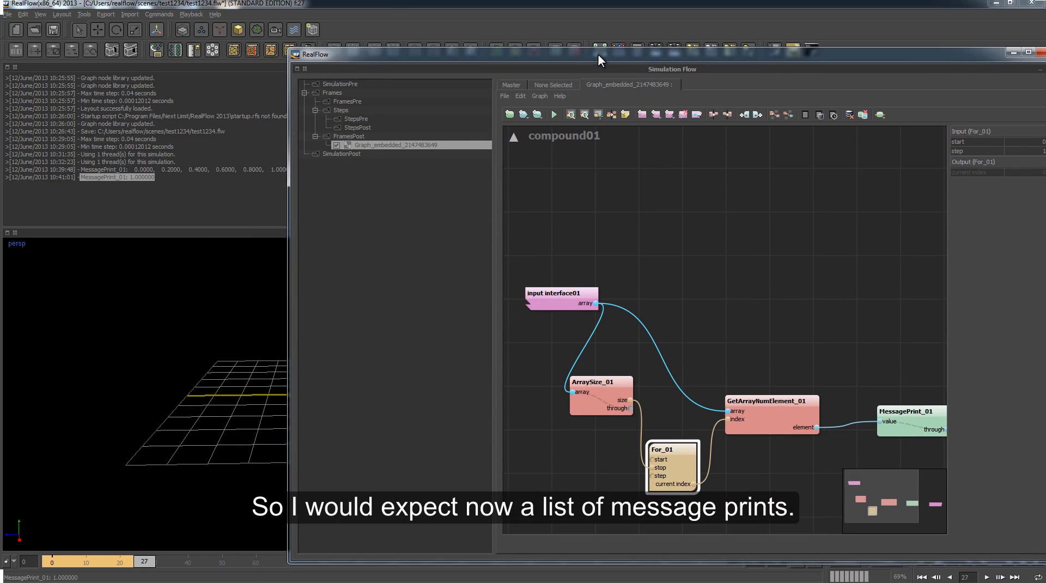
click(553, 113)
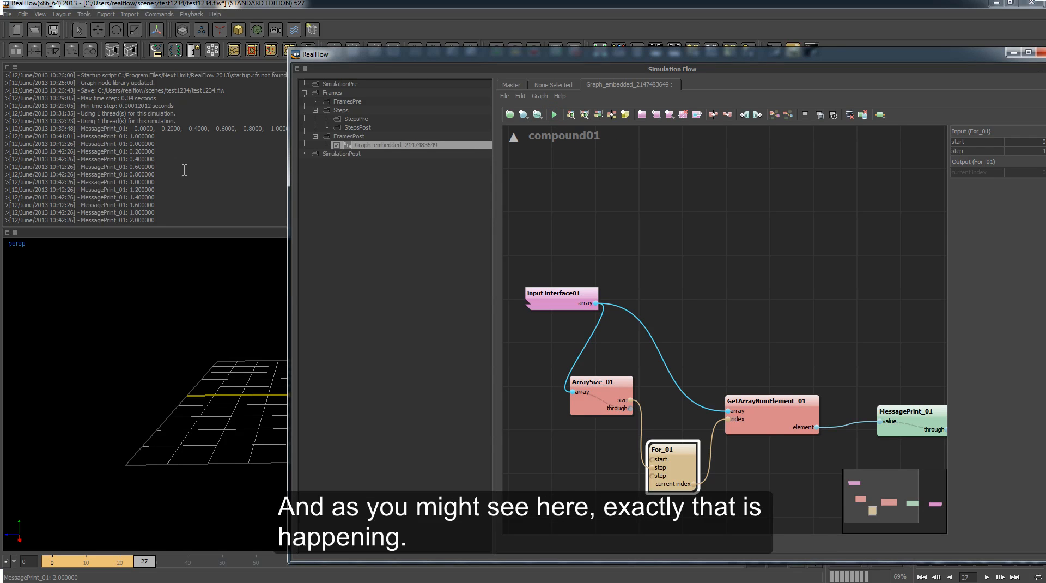
drag(100, 150, 194, 223)
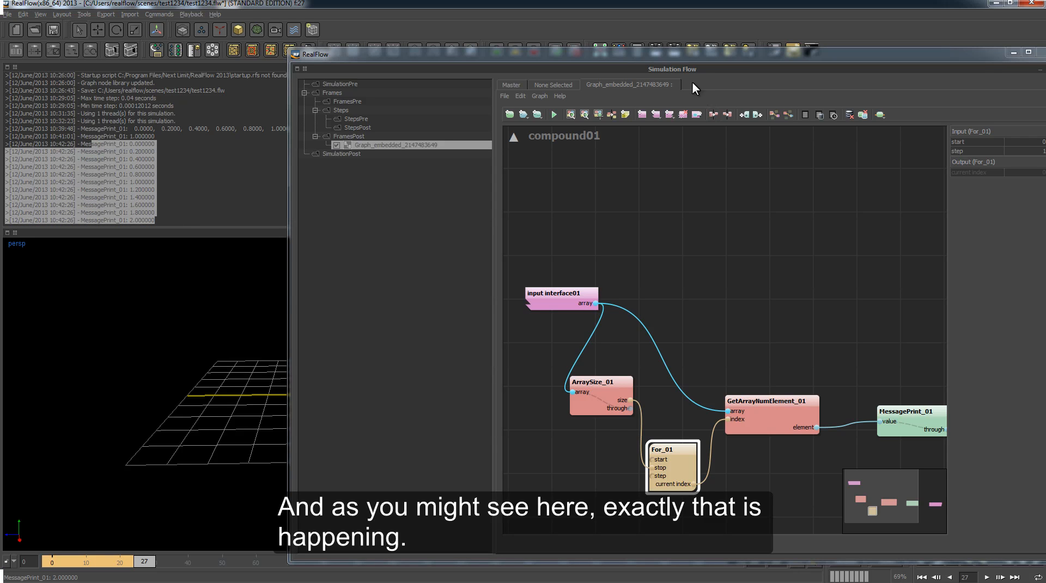
Move the Simulation Flow window back over the messages and return from the compound to the root graph.
drag(672, 53, 486, 40)
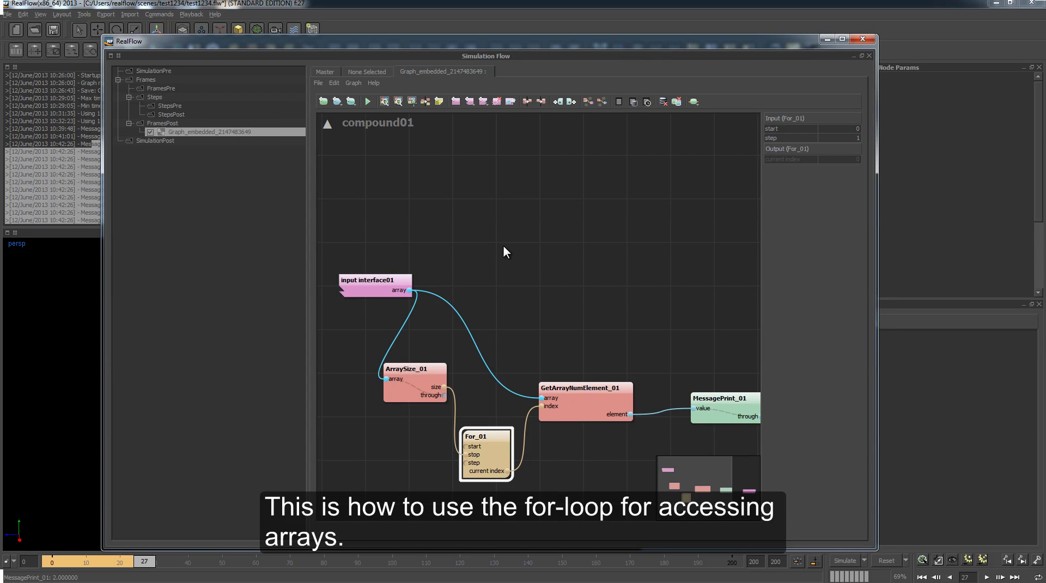
drag(384, 280, 381, 278)
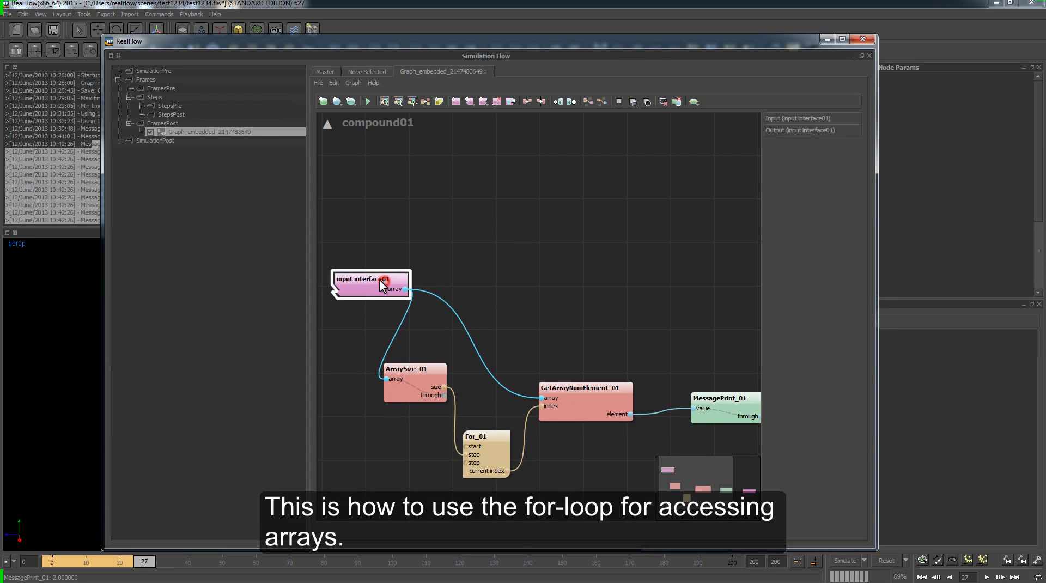
click(327, 124)
middle_drag(466, 308, 486, 407)
scroll(488, 363, down, 2)
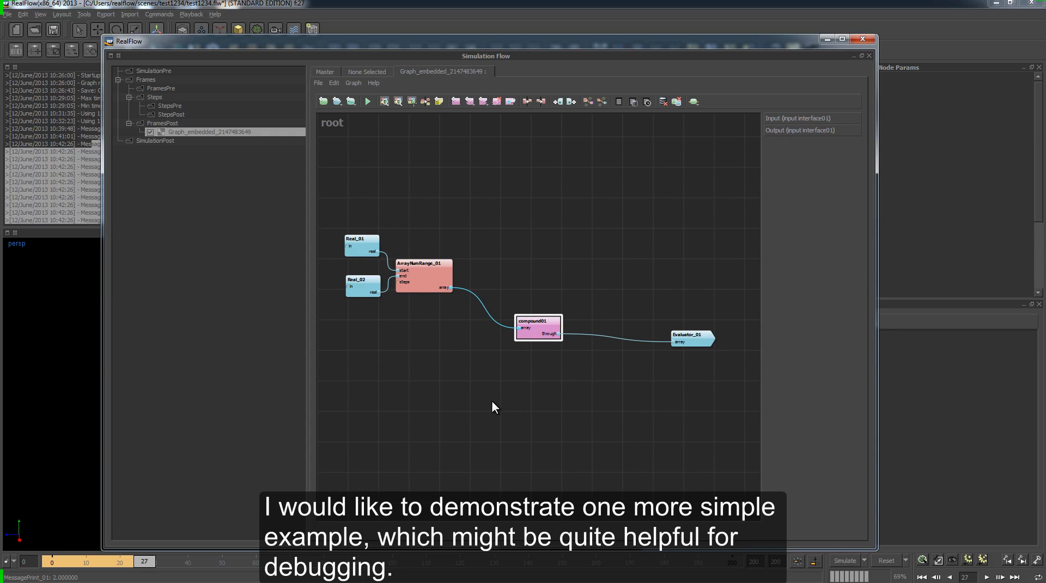
Add an ArrayNumResize node in the empty area above the compound in the root graph.
click(475, 202)
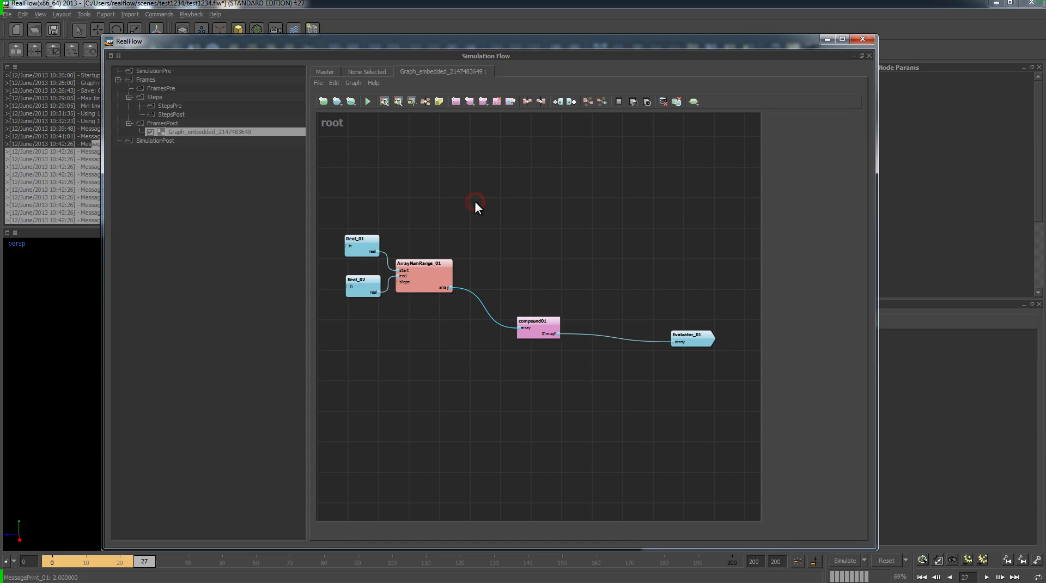
right_click(476, 202)
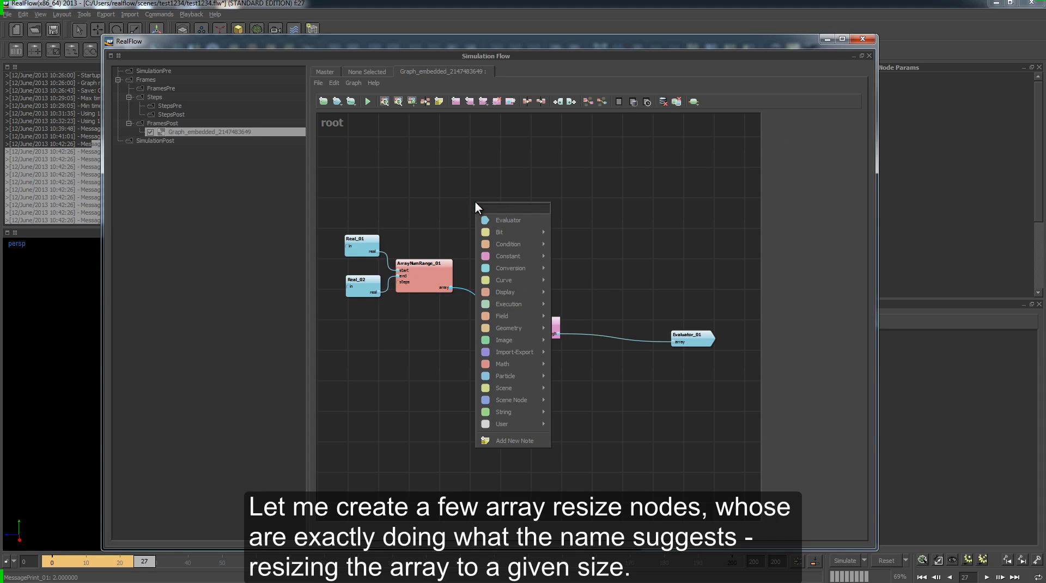
text(arra)
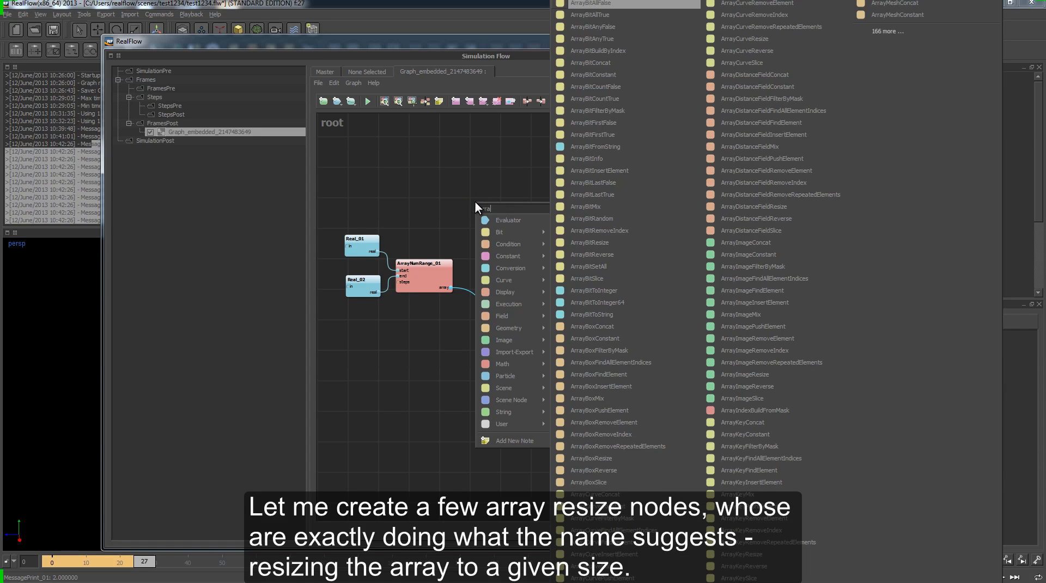
text( resi)
key(Up)
key(Up)
key(Up)
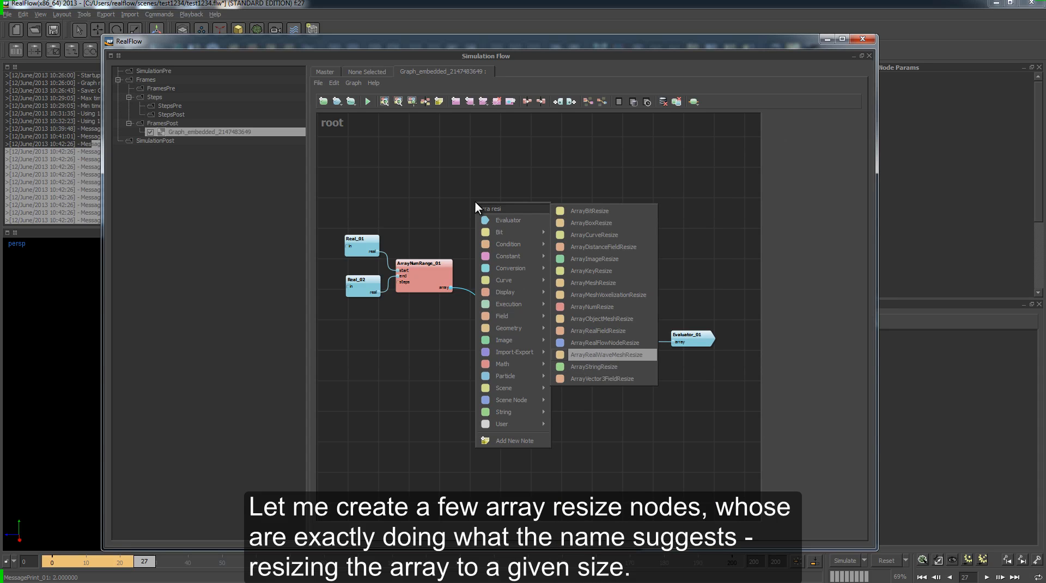
key(Up)
key(Up)
key(Up)
key(Up)
key(Return)
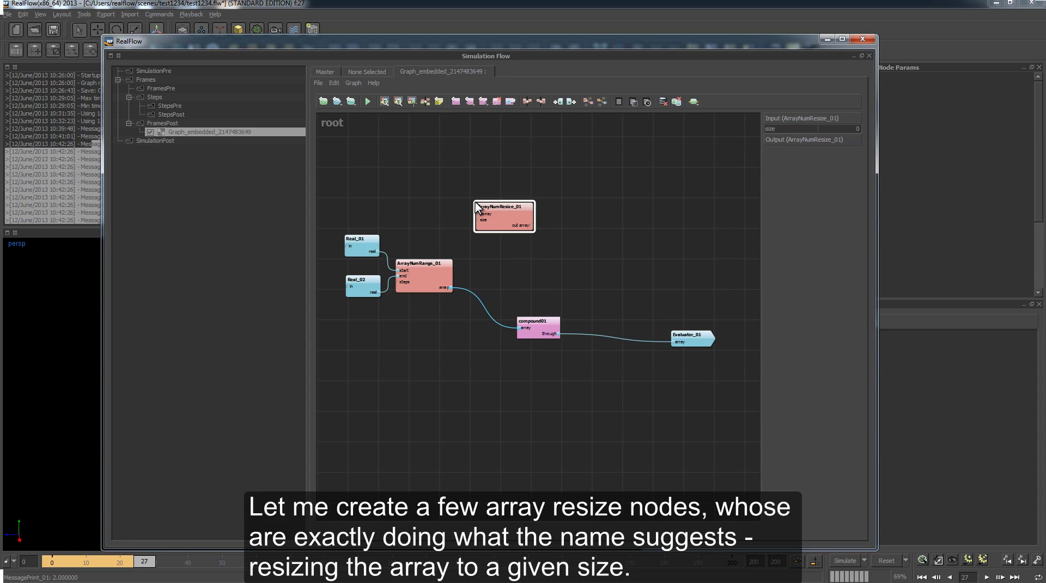
Connect the ArrayNumRange node's array output to the ArrayNumResize node and make two copies of that resize node.
click(507, 218)
drag(449, 287, 543, 270)
key(ctrl+c)
key(ctrl+v)
key(ctrl+v)
Stack the three ArrayNumResize nodes in a column and connect the ArrayNumRange array to both copies.
drag(567, 201, 550, 228)
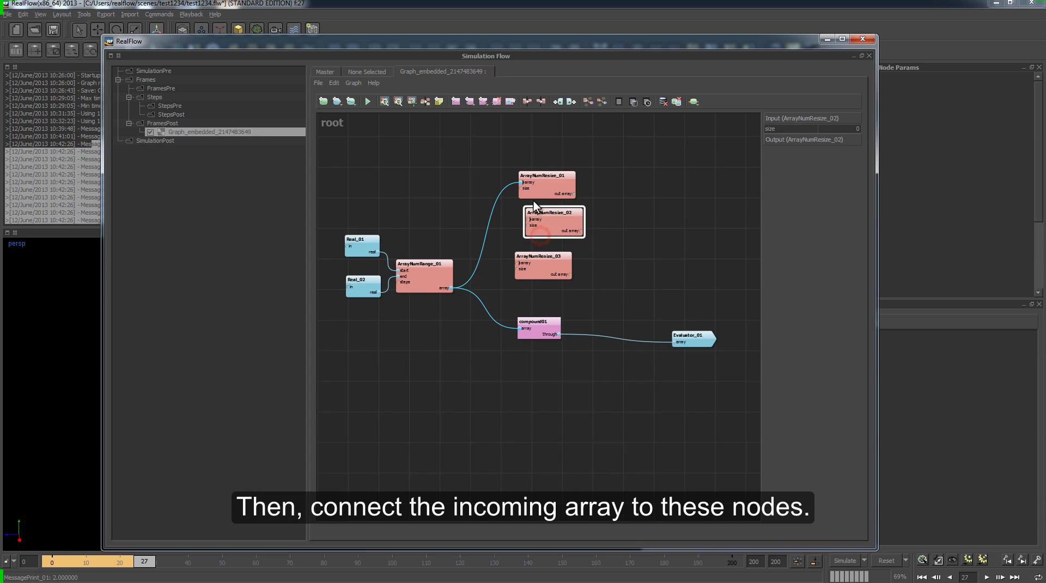
drag(450, 288, 556, 266)
drag(538, 227, 546, 196)
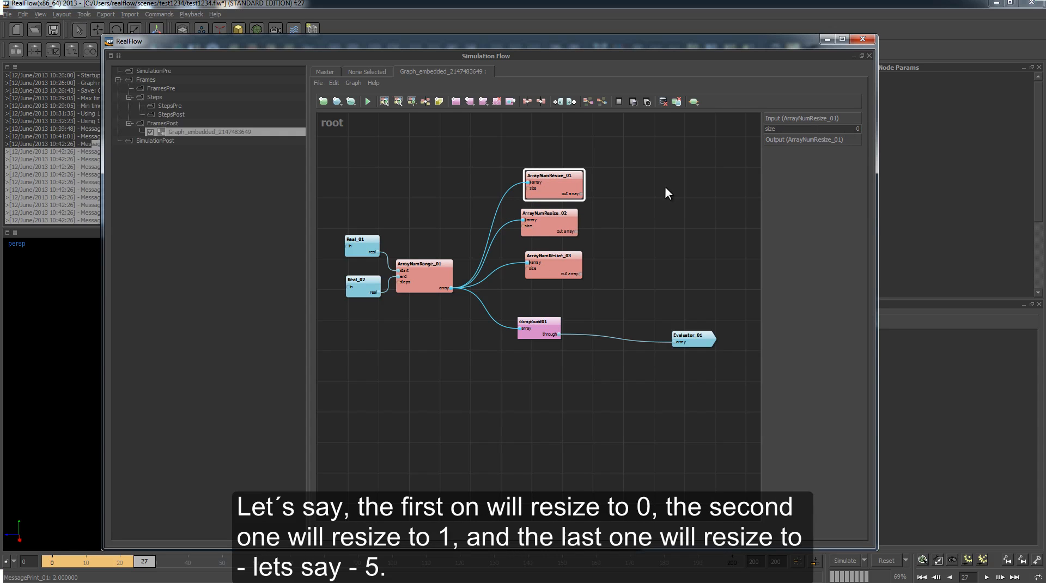
Set the size of ArrayNumResize_02 to 1 and the size of ArrayNumResize_03 to 5.
drag(556, 219, 565, 219)
double_click(858, 129)
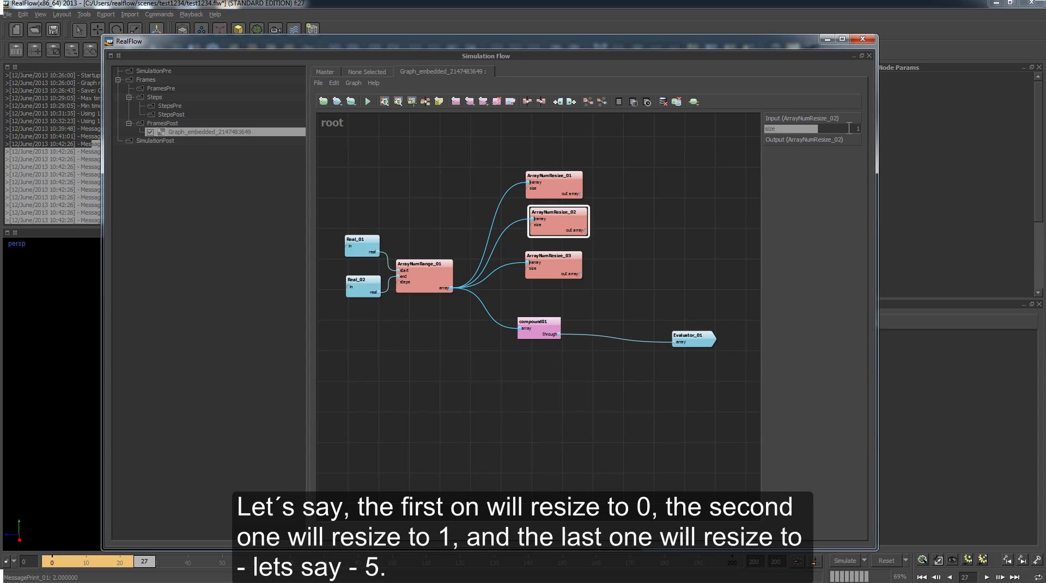
click(654, 230)
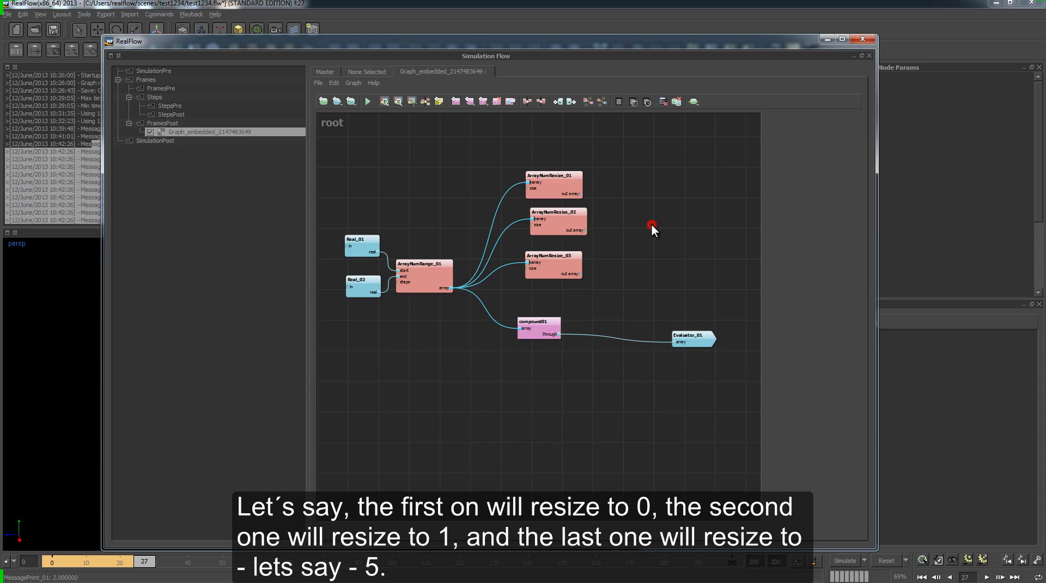
click(560, 263)
click(854, 129)
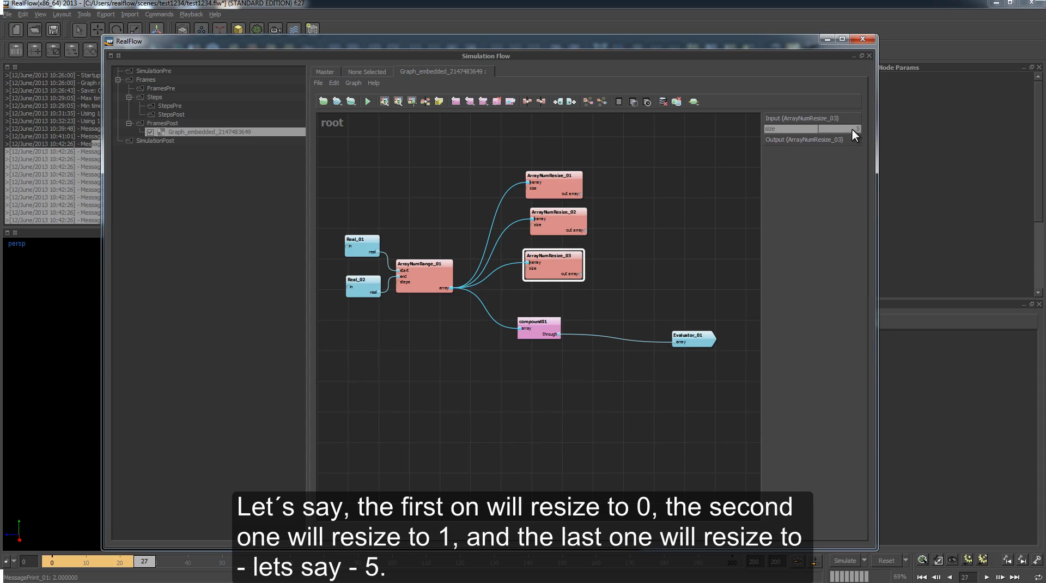
Add a second Evaluator node beside the three ArrayNumResize nodes.
right_click(644, 192)
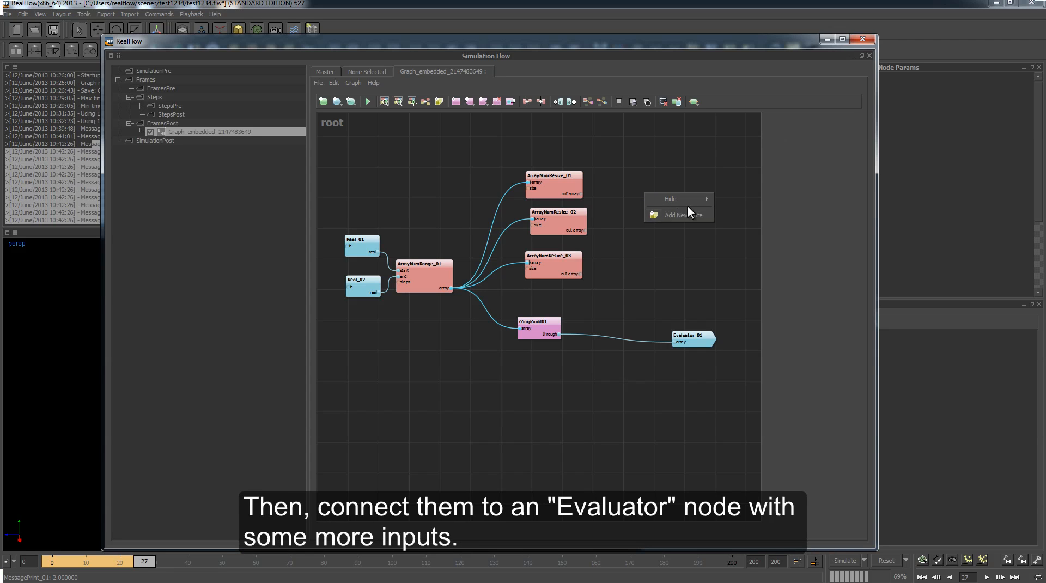
click(636, 239)
right_click(636, 240)
text(eva)
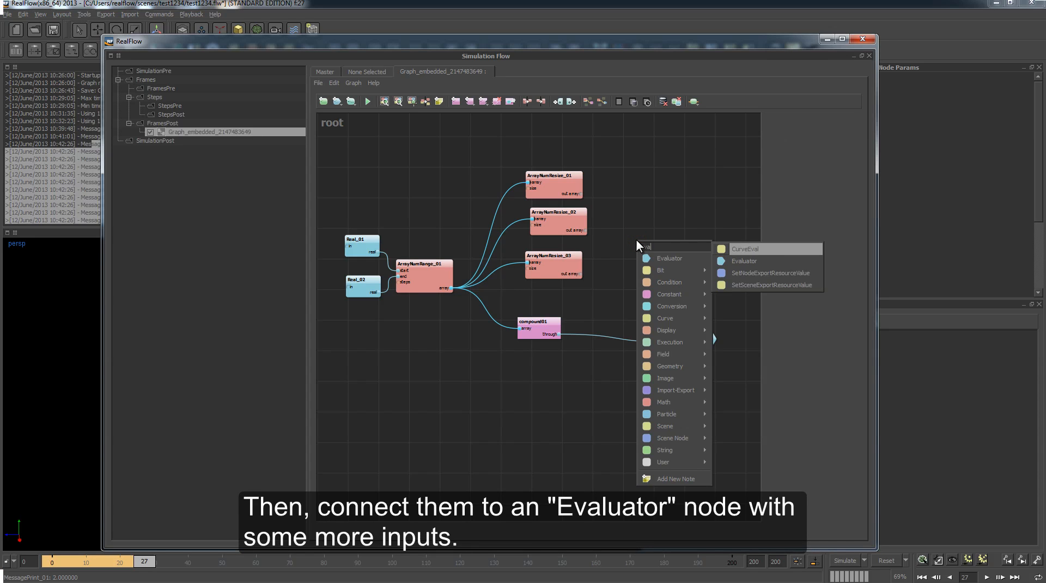
text(l)
key(Down)
key(Return)
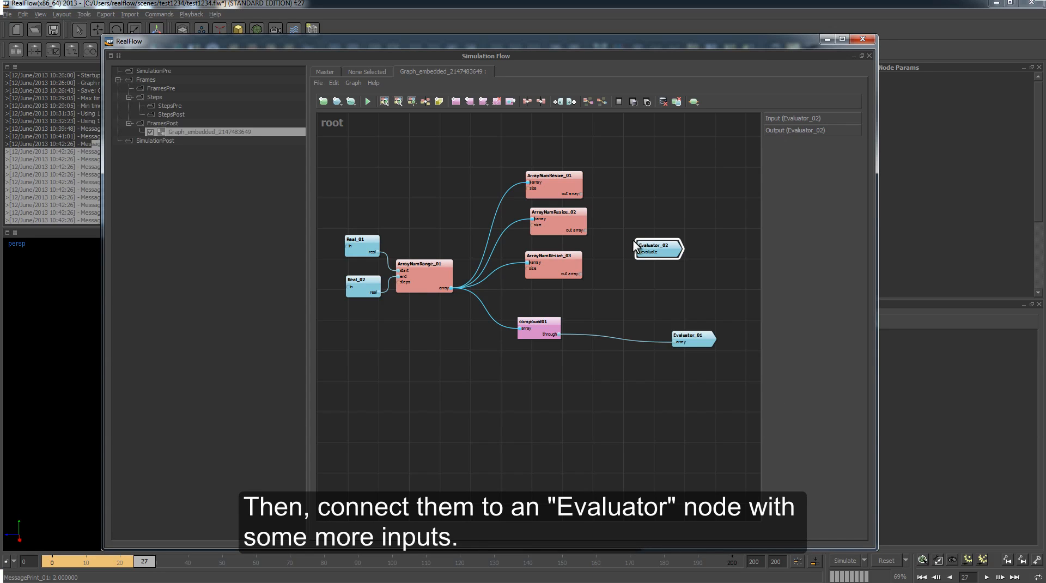
Add two input pins to the new Evaluator node and delete the compound together with its old Evaluator.
right_click(651, 249)
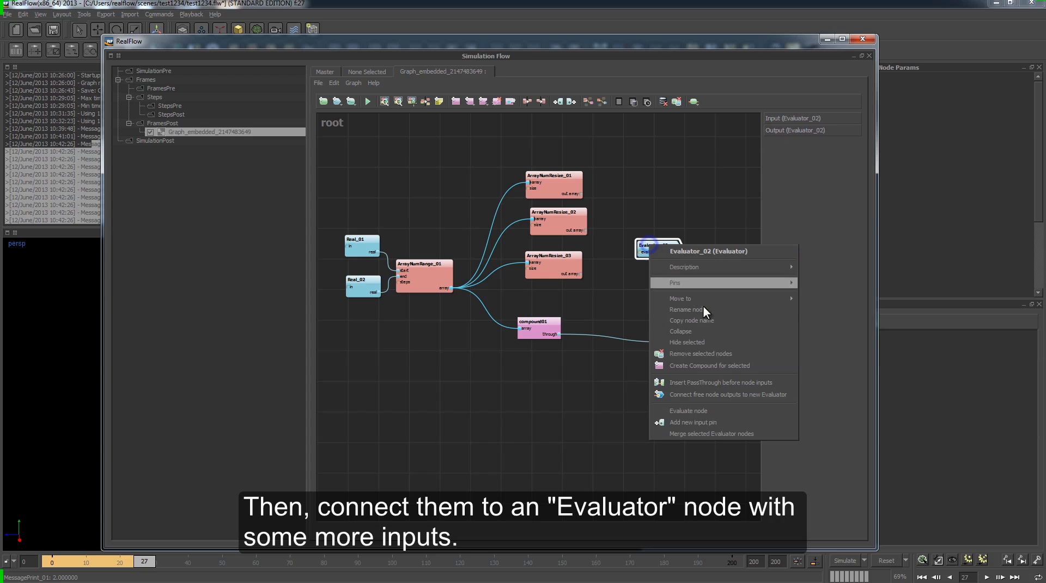
click(714, 422)
right_click(659, 251)
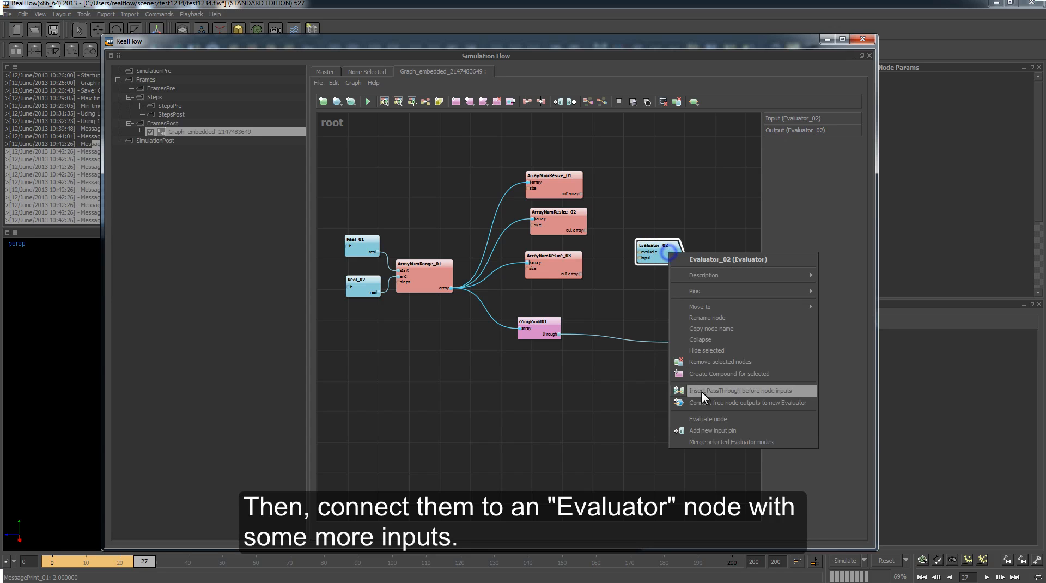
click(722, 430)
drag(487, 385, 730, 298)
key(Delete)
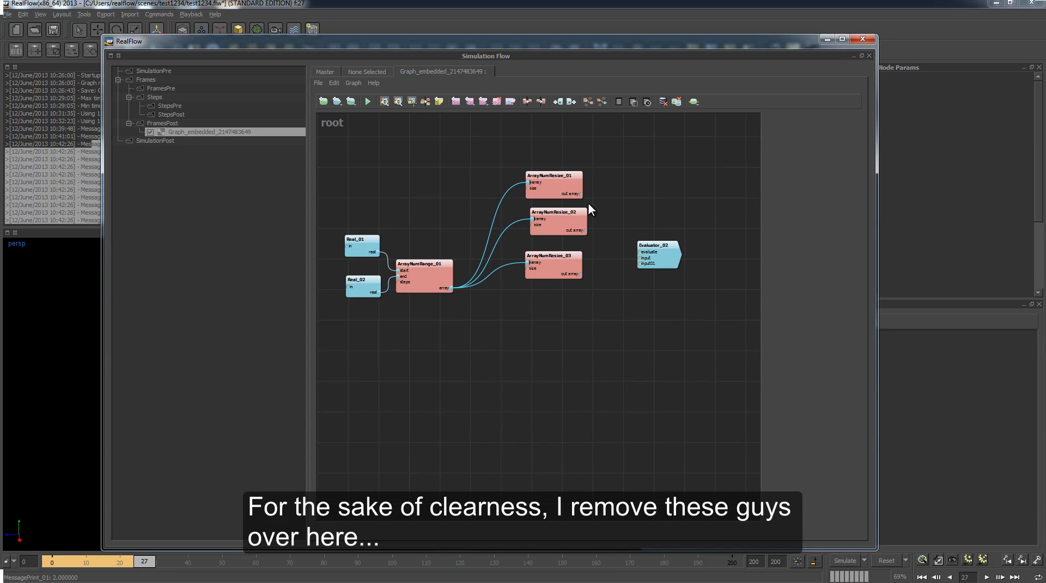
Connect the three ArrayNumResize outputs in order to the Evaluator's evaluate, input and input01 pins.
drag(581, 193, 643, 252)
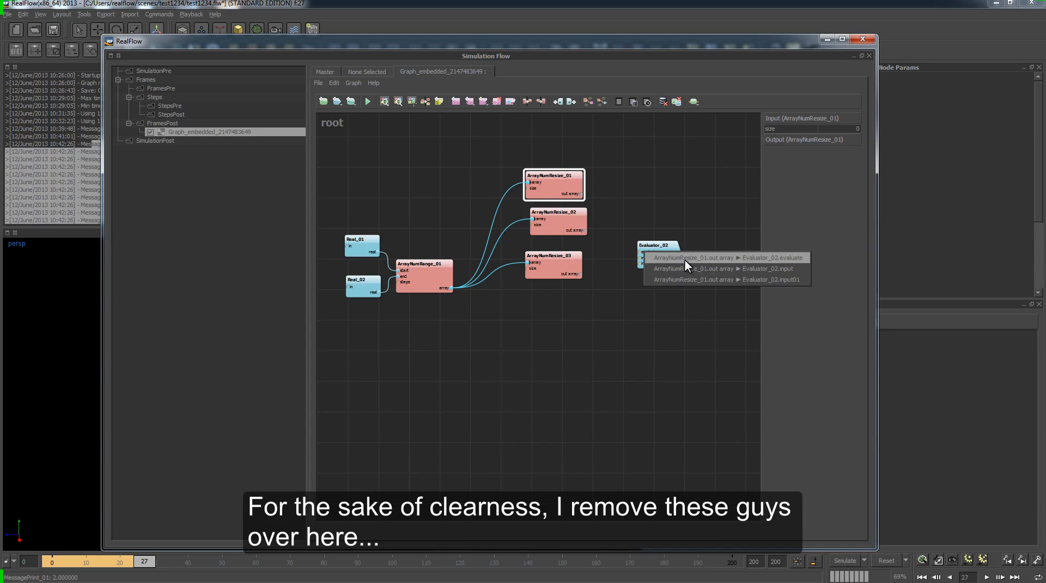
click(684, 257)
drag(586, 230, 645, 257)
click(658, 262)
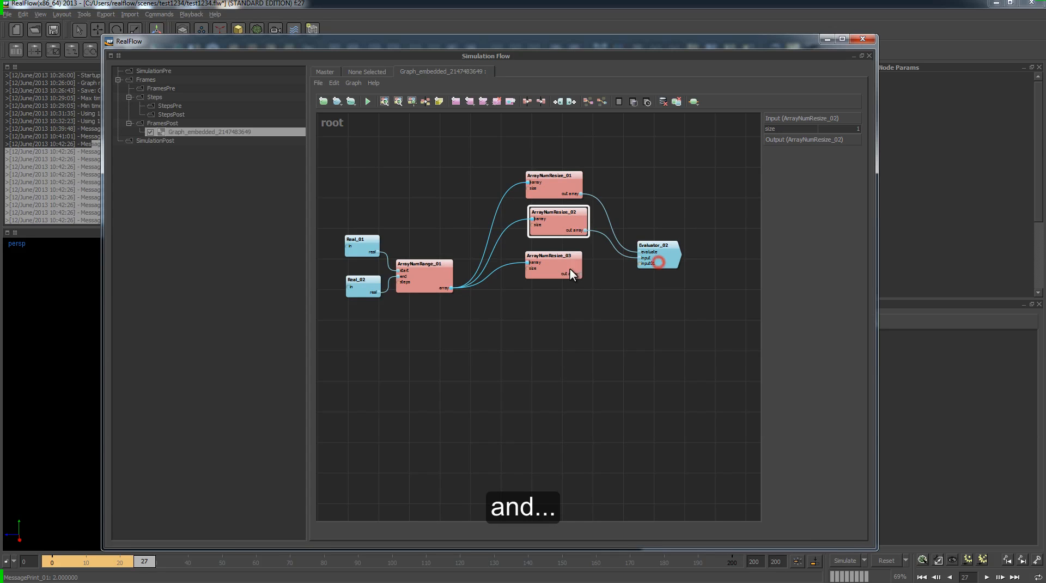
drag(572, 274, 649, 263)
Move the resize nodes and Evaluator down level with the ArrayNumRange node and run the graph.
drag(529, 141, 652, 314)
click(596, 175)
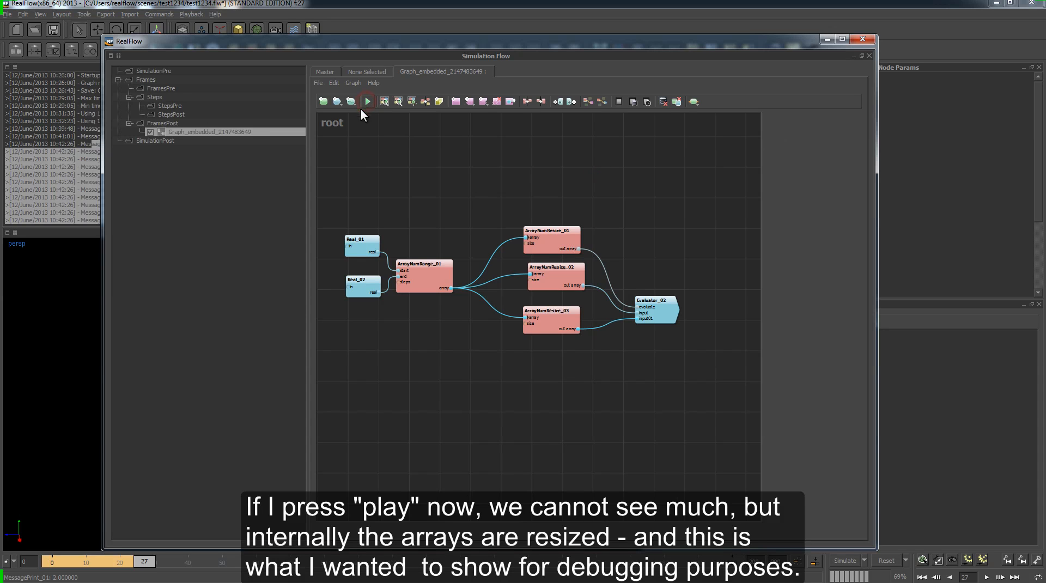
drag(557, 276, 551, 278)
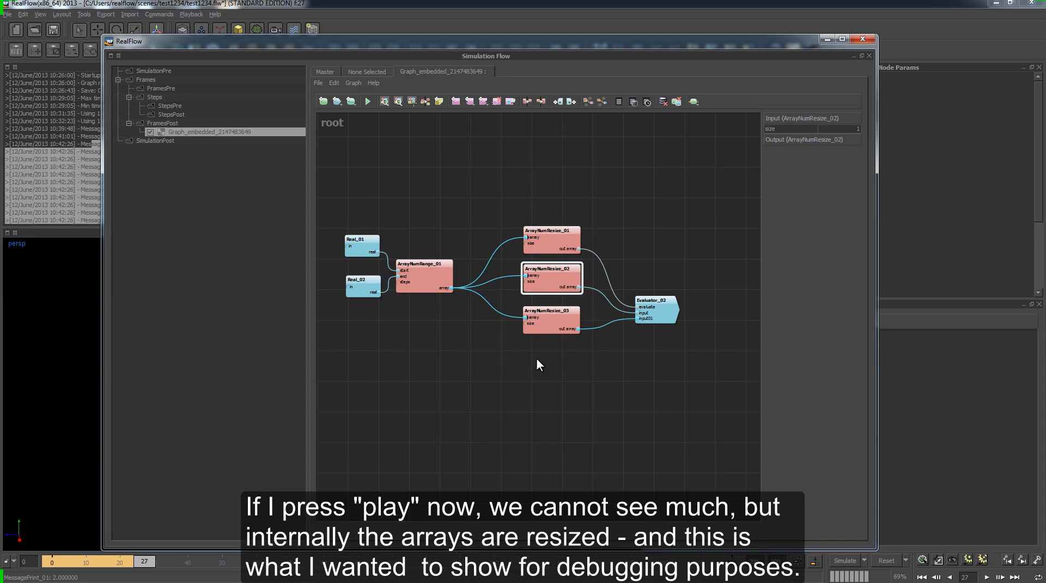
Check the resulting array size on the out array pin of each of the three ArrayNumResize nodes.
middle_drag(546, 370, 523, 380)
scroll(533, 374, up, 6)
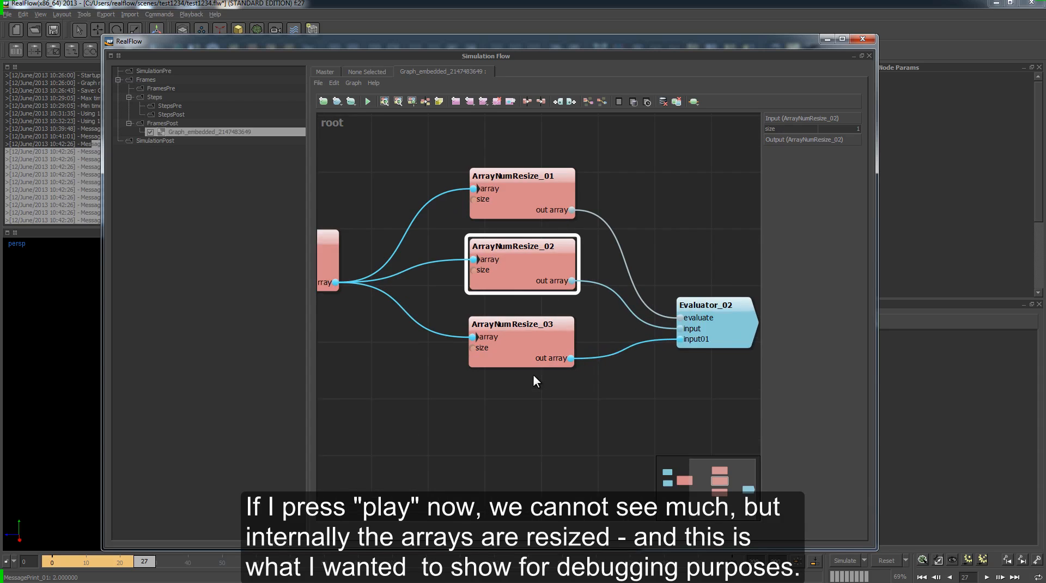
scroll(533, 375, up, 1)
middle_drag(659, 381, 550, 404)
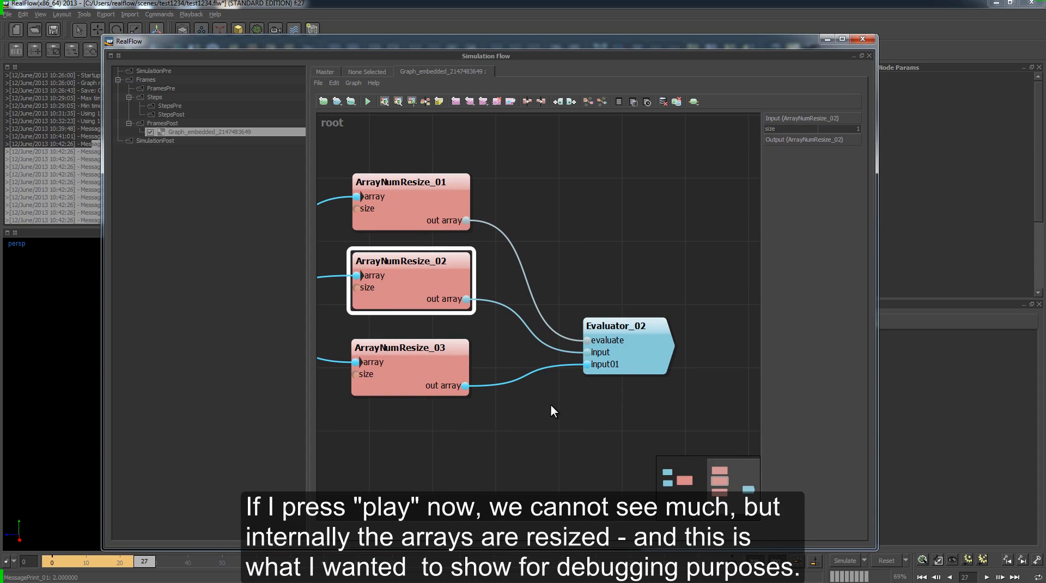
right_click(466, 220)
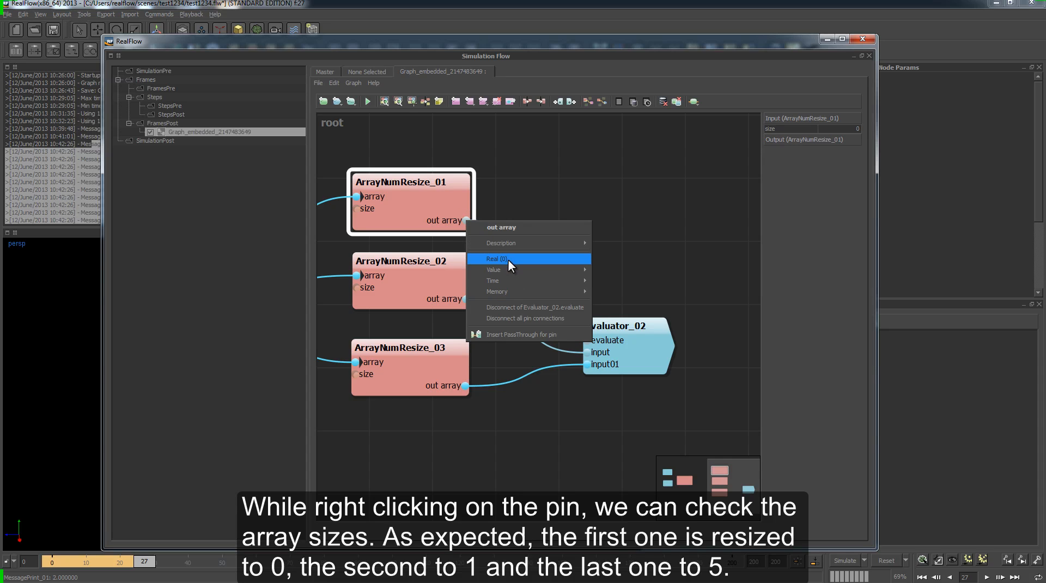
click(438, 279)
right_click(467, 300)
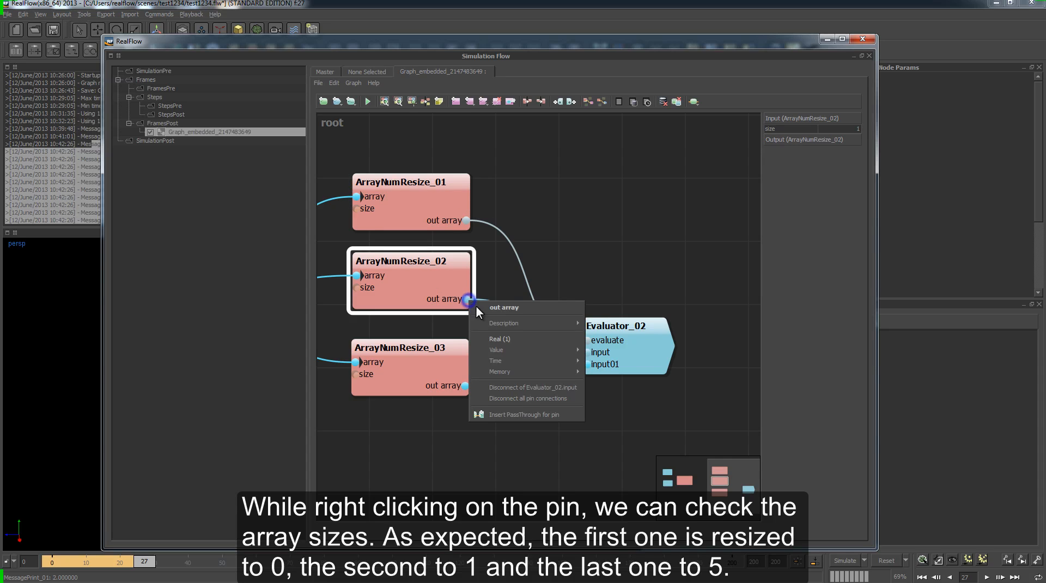
click(407, 381)
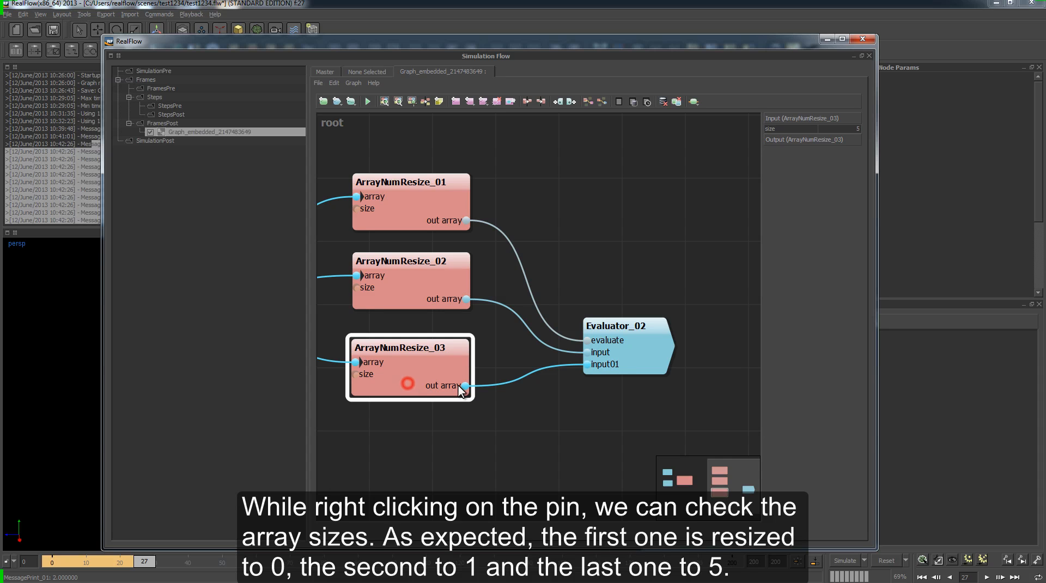
right_click(464, 386)
click(587, 222)
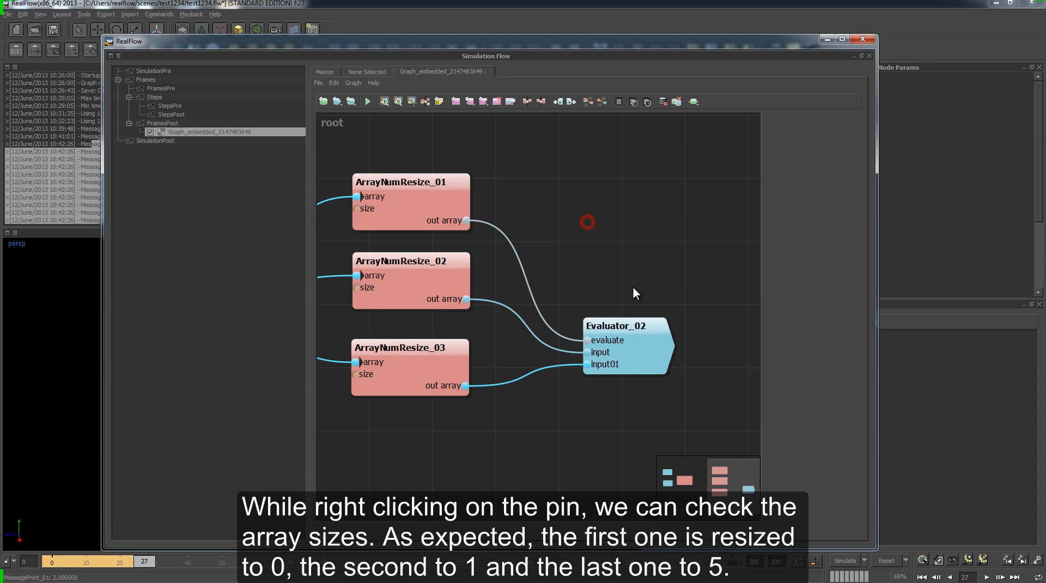
Examine the colour saturation of the three connections entering the Evaluator node up close.
scroll(640, 297, up, 5)
middle_drag(728, 434, 566, 342)
scroll(567, 336, up, 1)
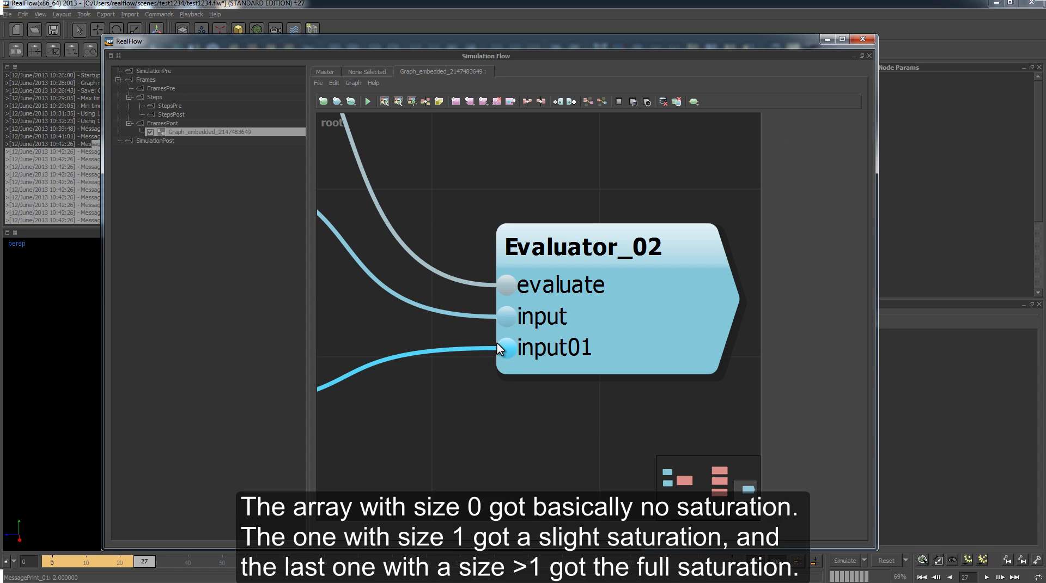
scroll(473, 339, down, 5)
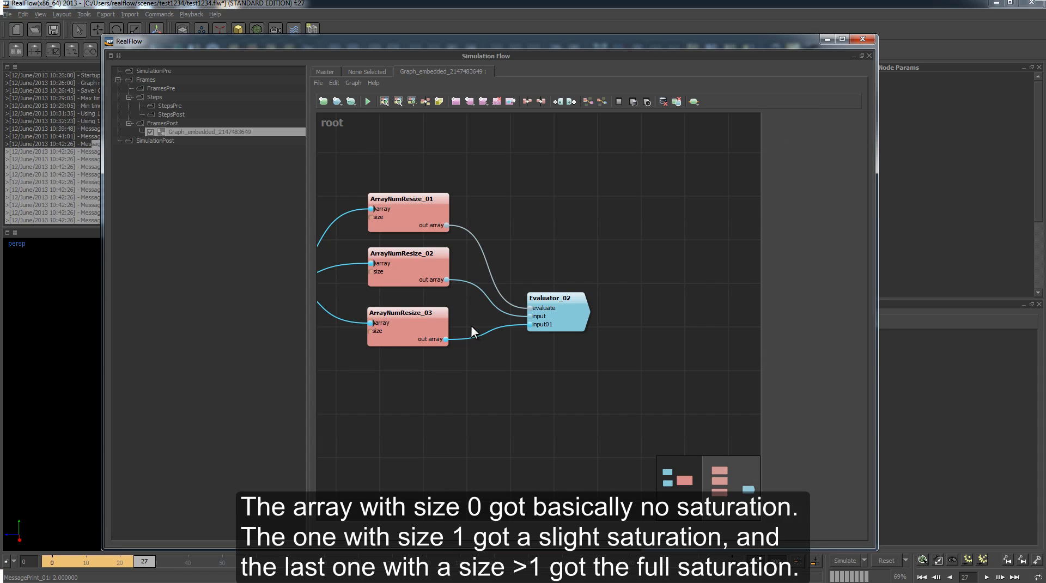
middle_drag(400, 291, 520, 283)
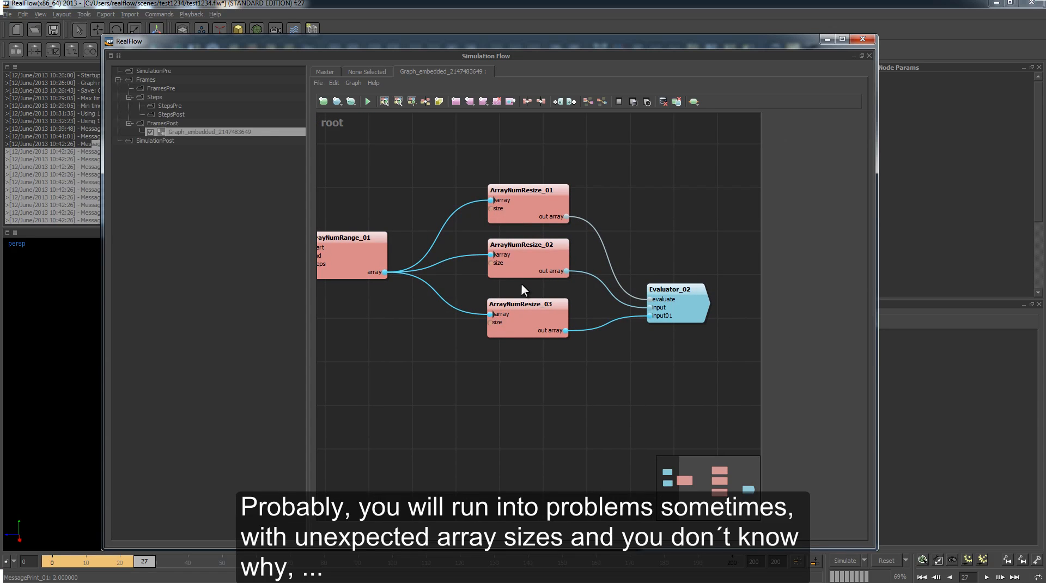
Space the three ArrayNumResize nodes further apart in an aligned vertical column.
drag(536, 200, 531, 184)
click(522, 264)
drag(522, 264, 517, 258)
drag(526, 320, 518, 325)
drag(516, 255, 509, 261)
drag(525, 179, 521, 180)
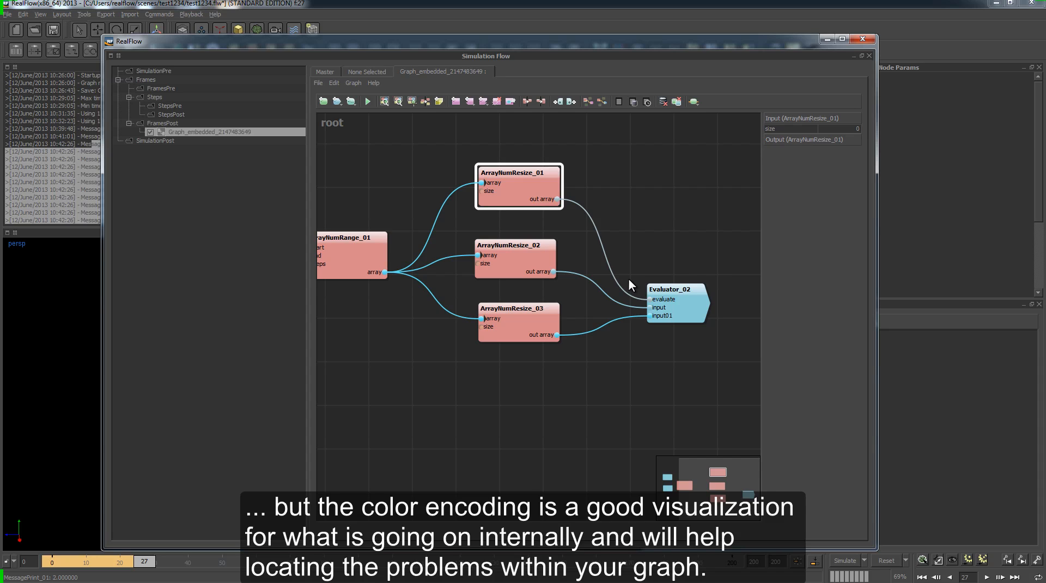
drag(542, 189, 538, 191)
drag(533, 317, 531, 322)
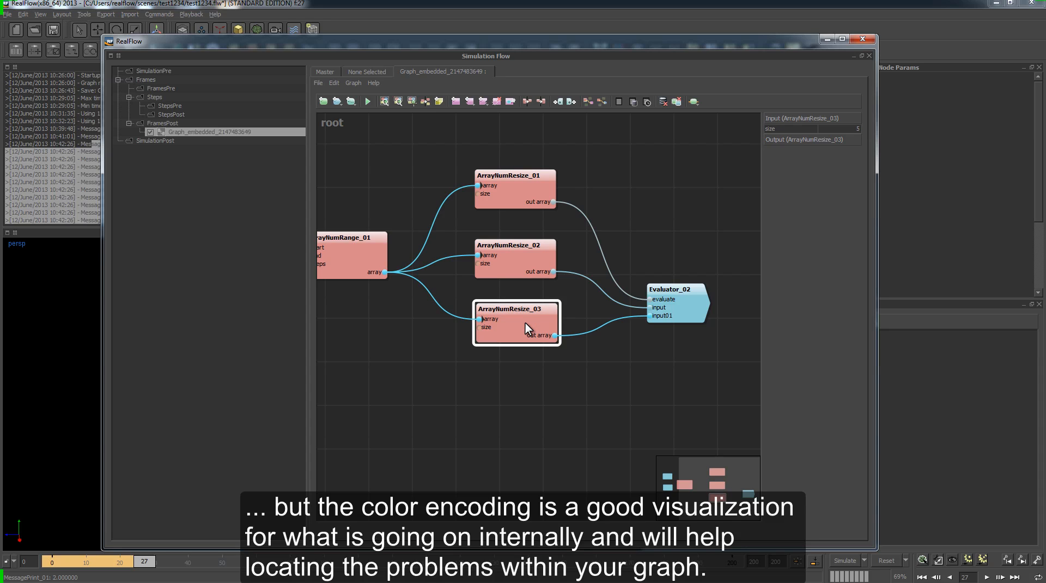
scroll(452, 316, down, 3)
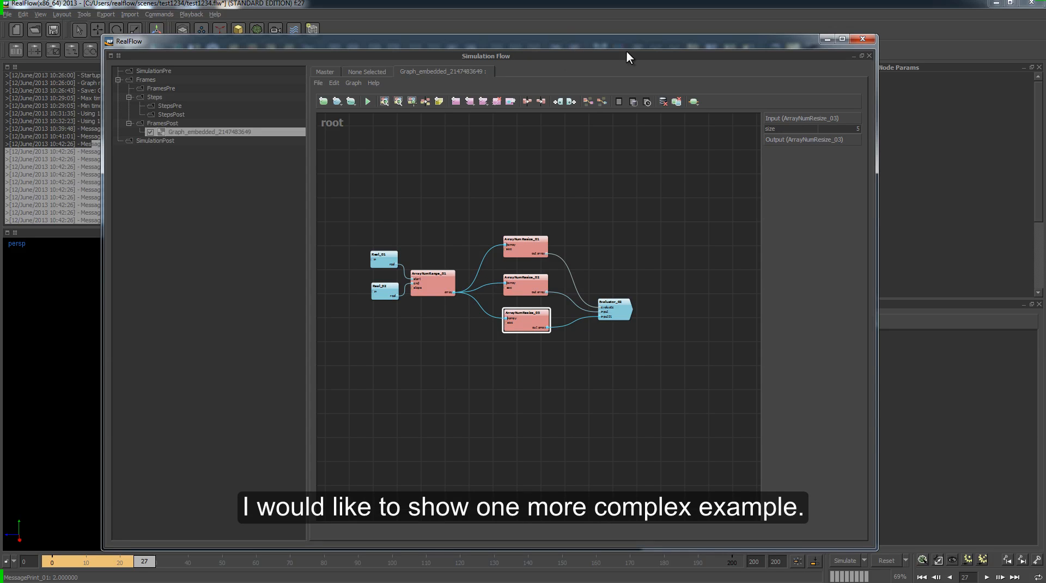
Minimize the Simulation Flow window, then reset the scene and start simulating the circle emitter.
click(827, 39)
click(352, 366)
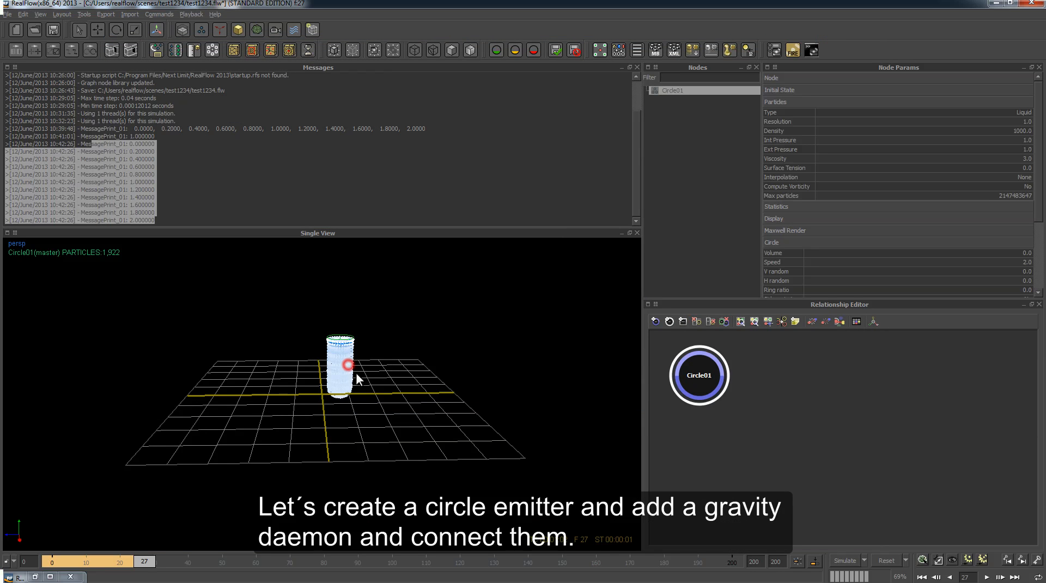
alt+drag(351, 366, 409, 376)
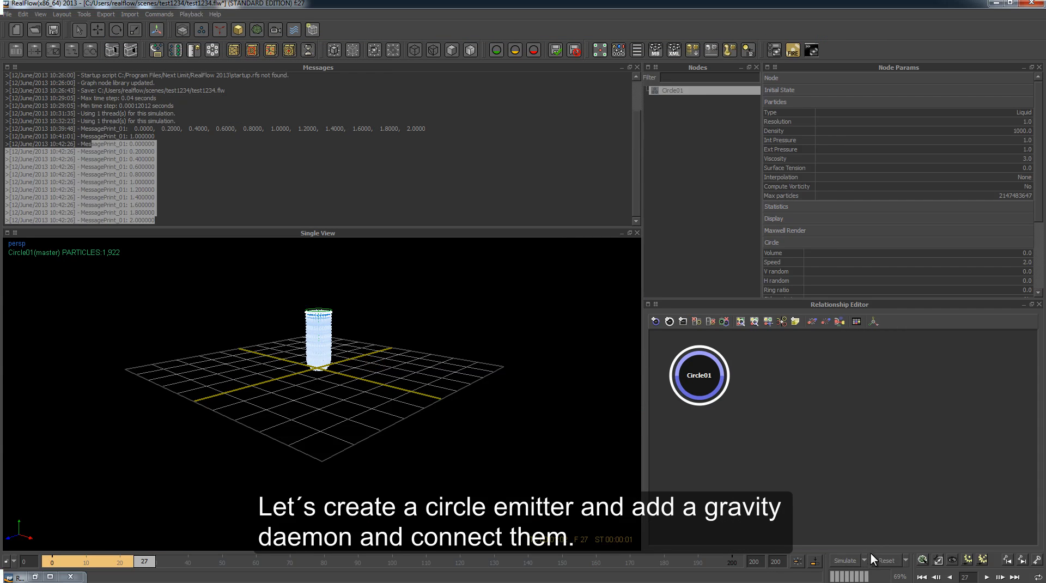
click(888, 561)
key(Return)
click(844, 560)
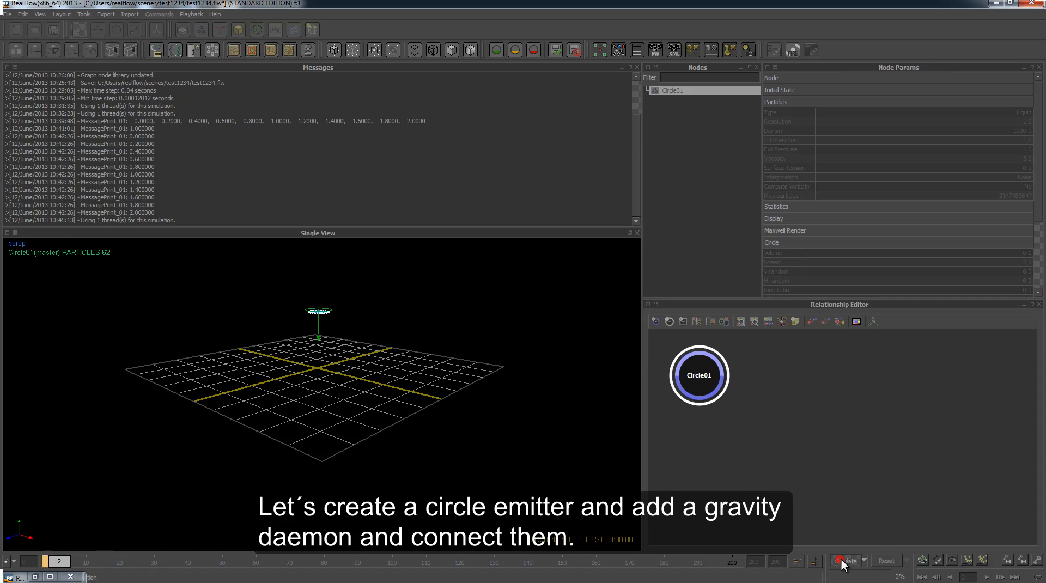
Stop the running simulation and add a Gravity daemon to the scene.
click(840, 563)
alt+drag(465, 400, 421, 401)
click(220, 30)
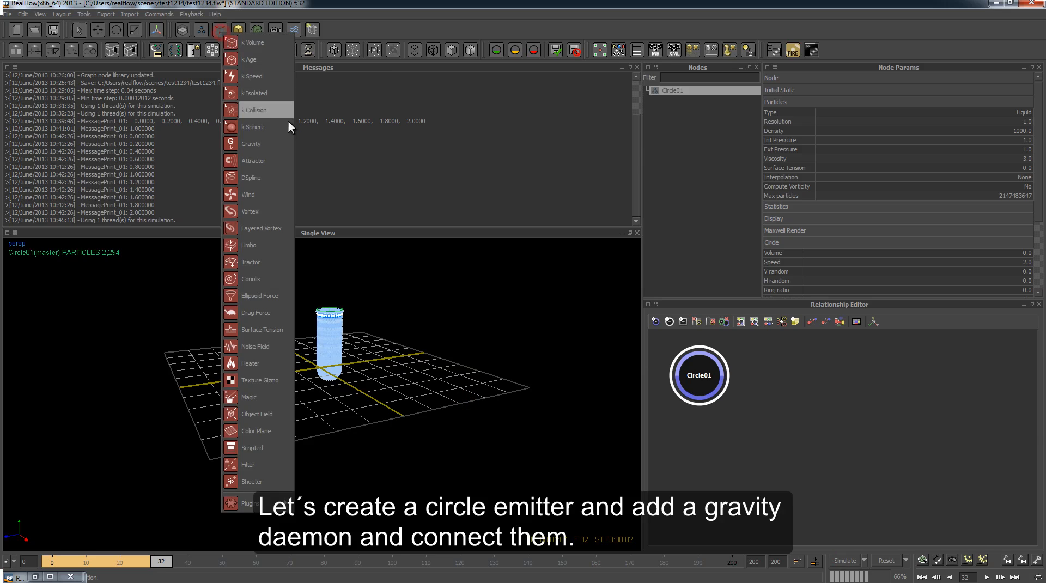
click(275, 143)
Arrange the connected Circle01 and Gravity01 nodes side by side in the relationship graph, with the emitter before the daemon.
drag(693, 355, 699, 426)
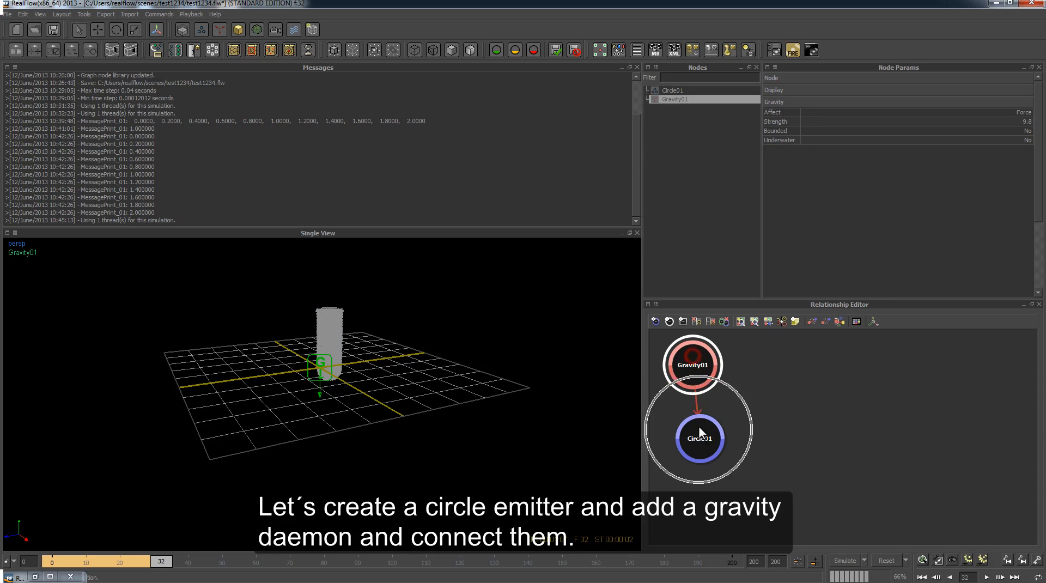
drag(684, 358, 806, 434)
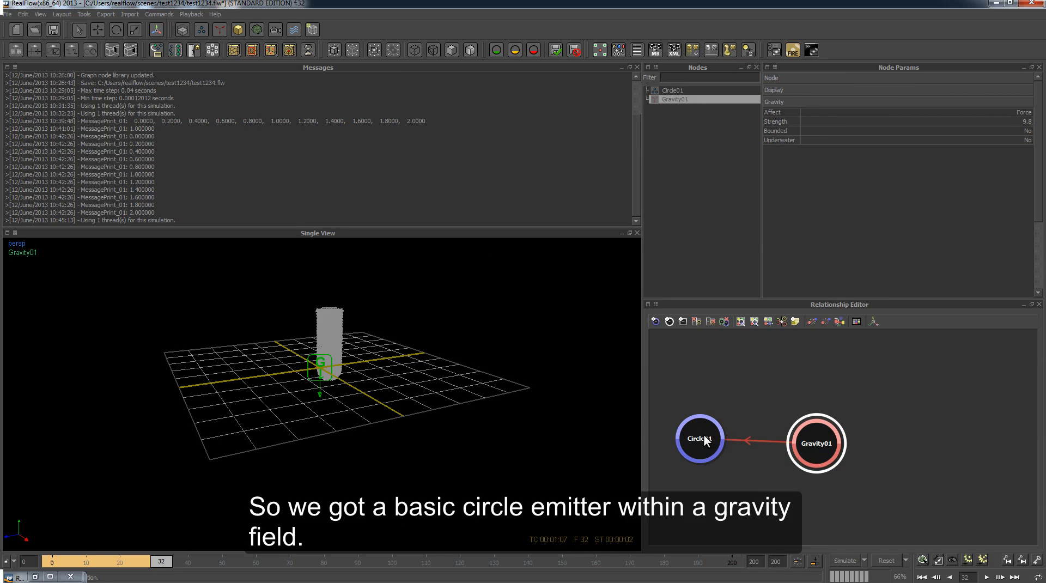
drag(704, 440, 709, 407)
drag(819, 453, 816, 421)
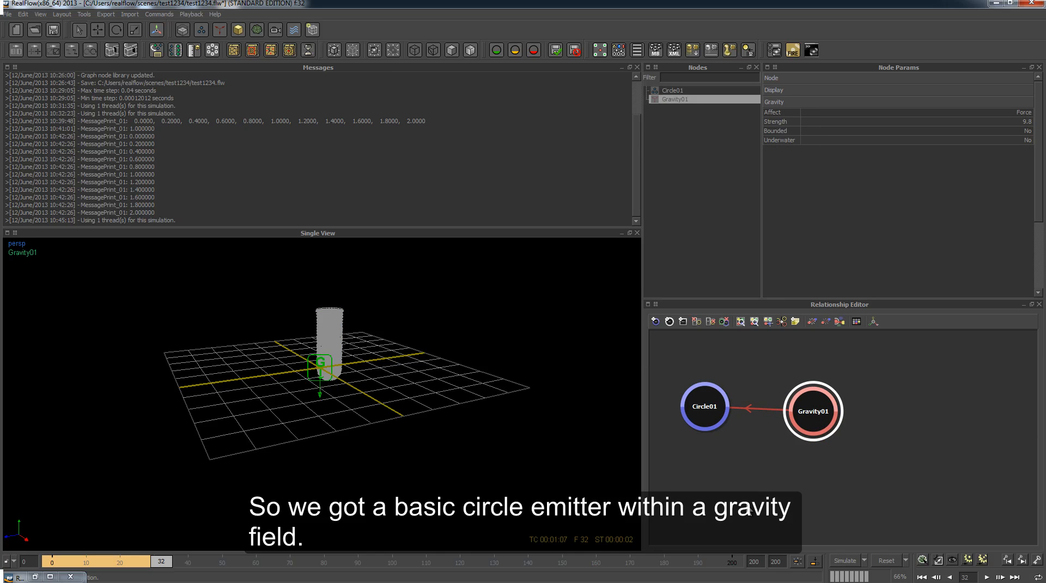
Reset all simulation data and leave no scene node selected.
click(886, 561)
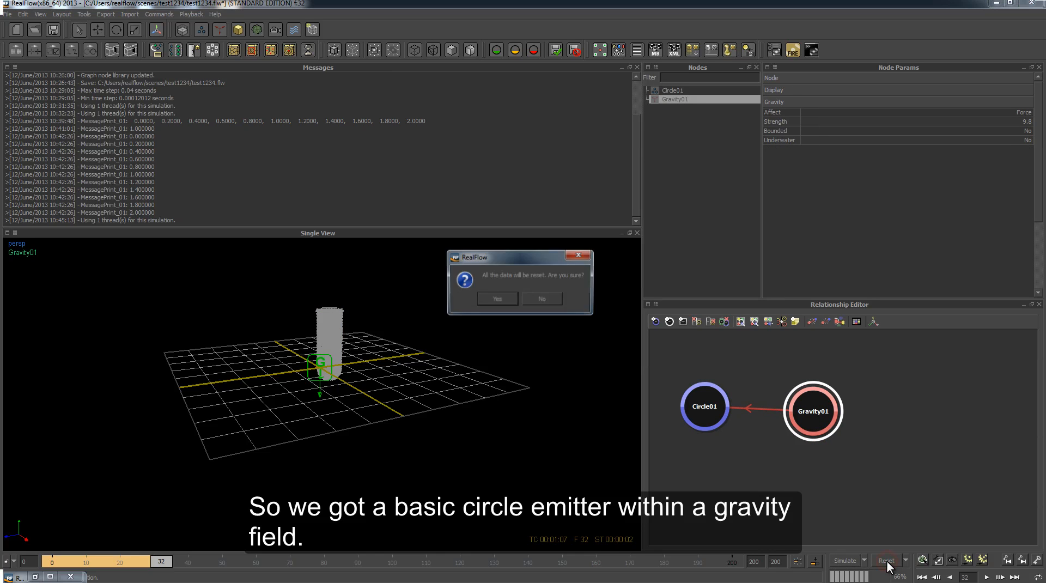
click(498, 300)
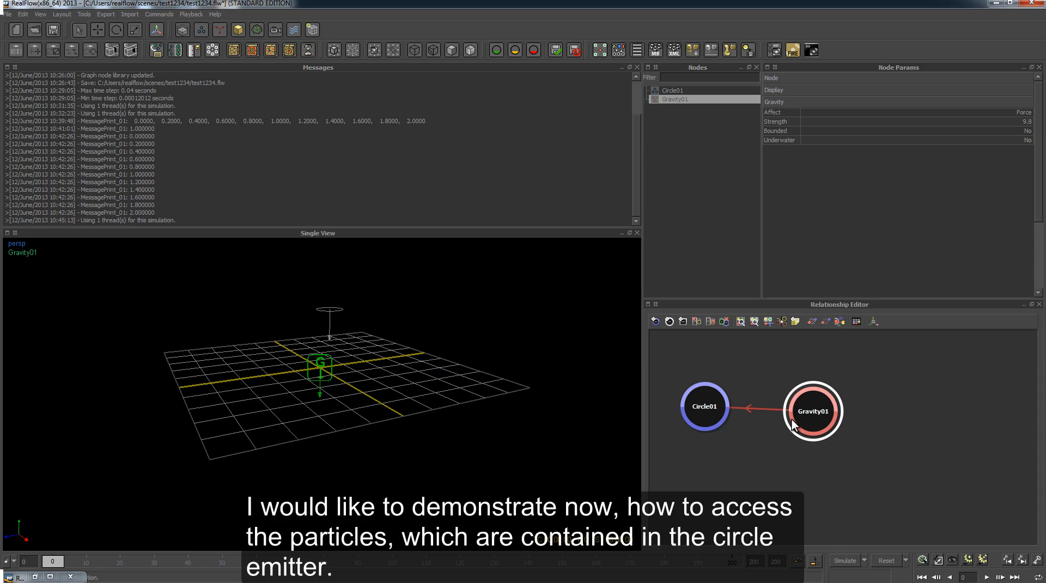
click(705, 410)
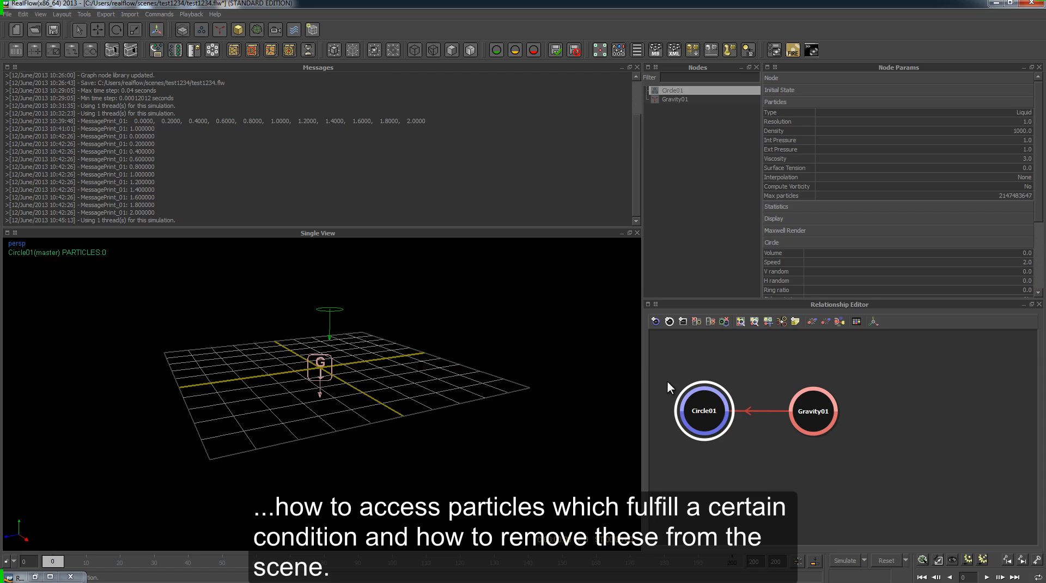
click(453, 328)
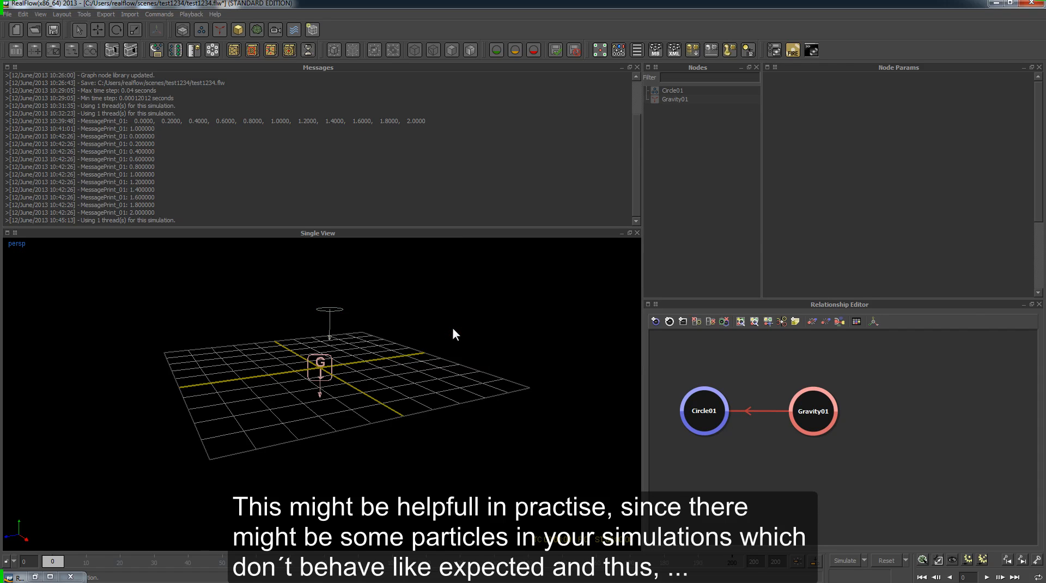
Restore the Simulation Flow window, disable the existing FramesPost graph and add a new graph under FramesPost.
double_click(508, 219)
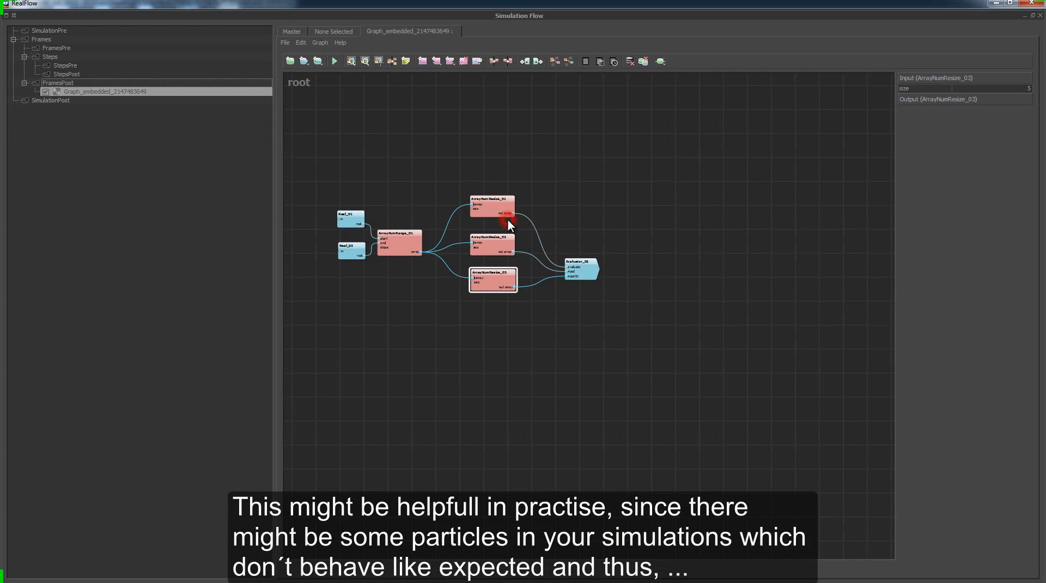
click(44, 91)
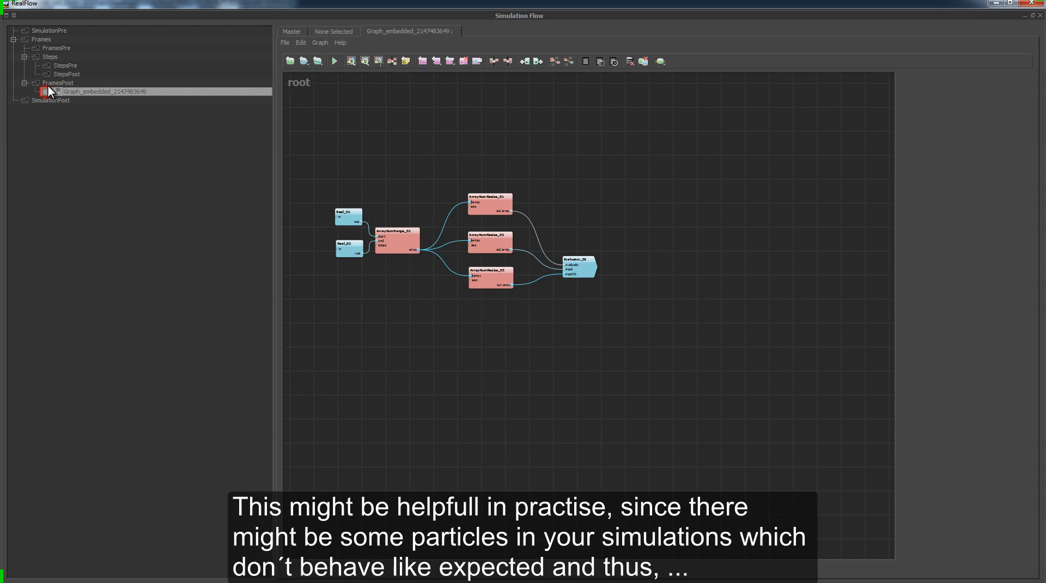
right_click(50, 84)
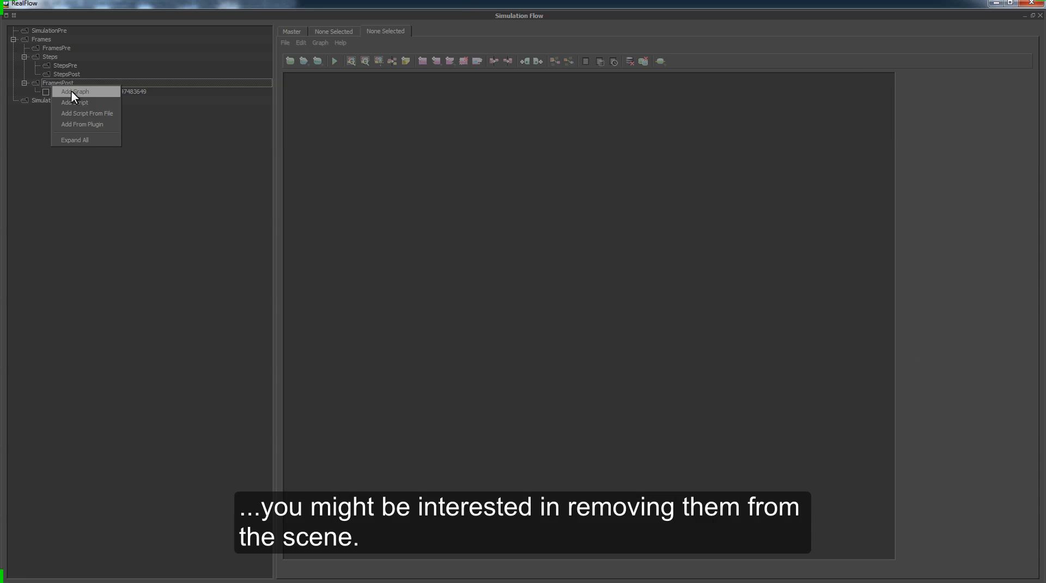
click(71, 91)
click(384, 202)
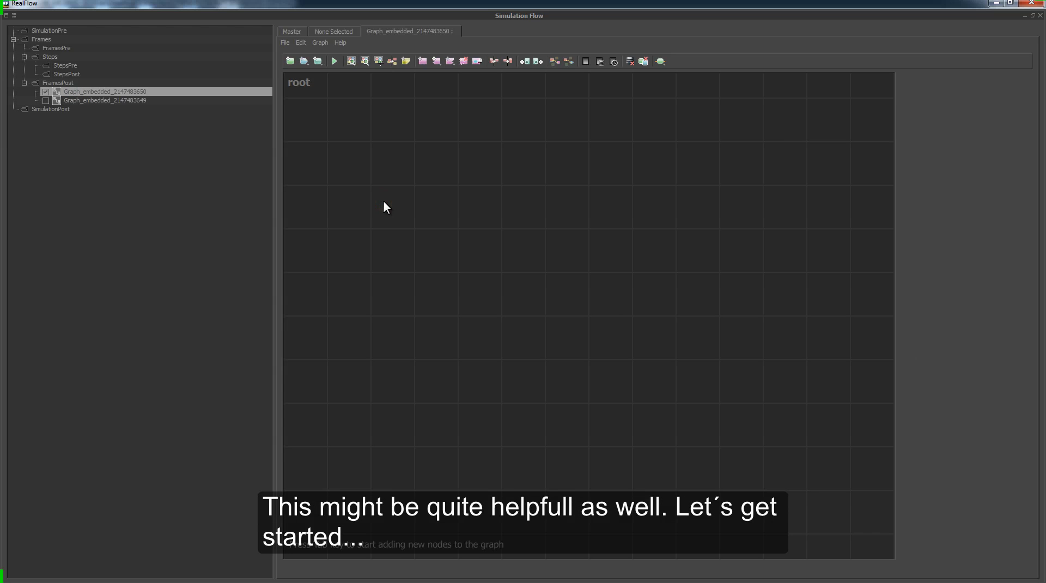
Add a GetAllStandardEmitters node to the empty graph.
key(Tab)
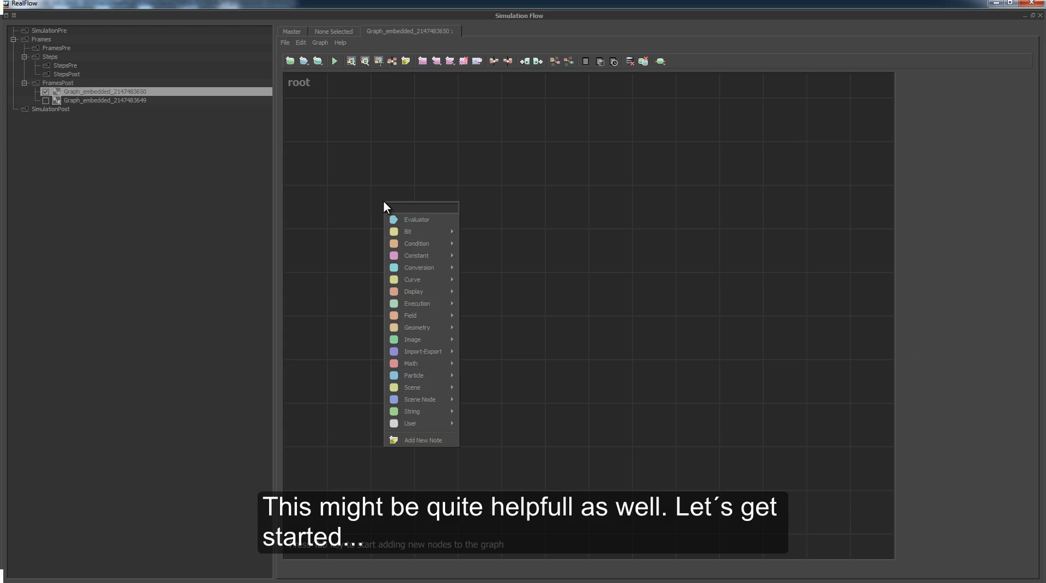
text(get emitt)
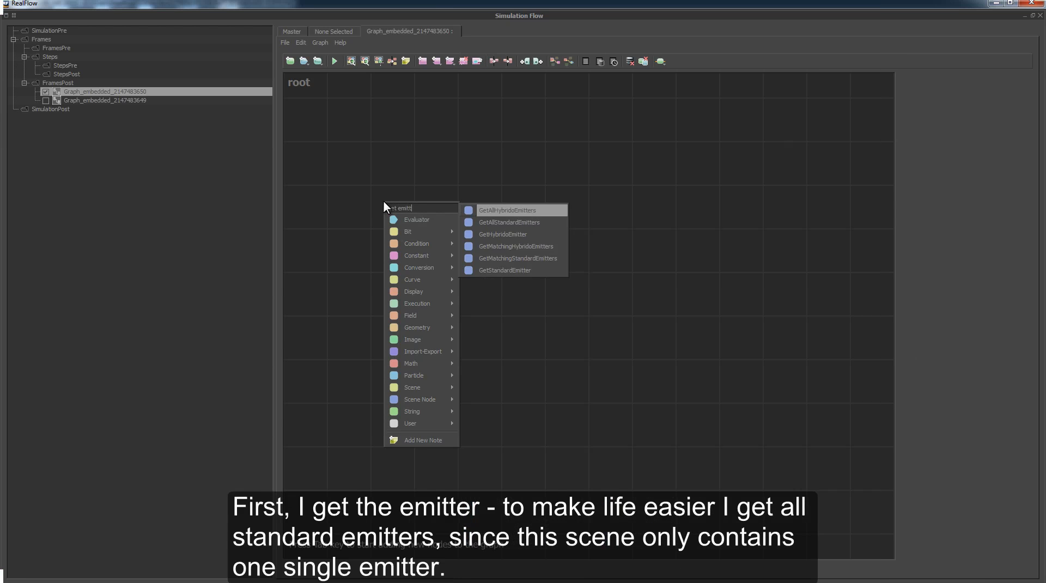
text(er)
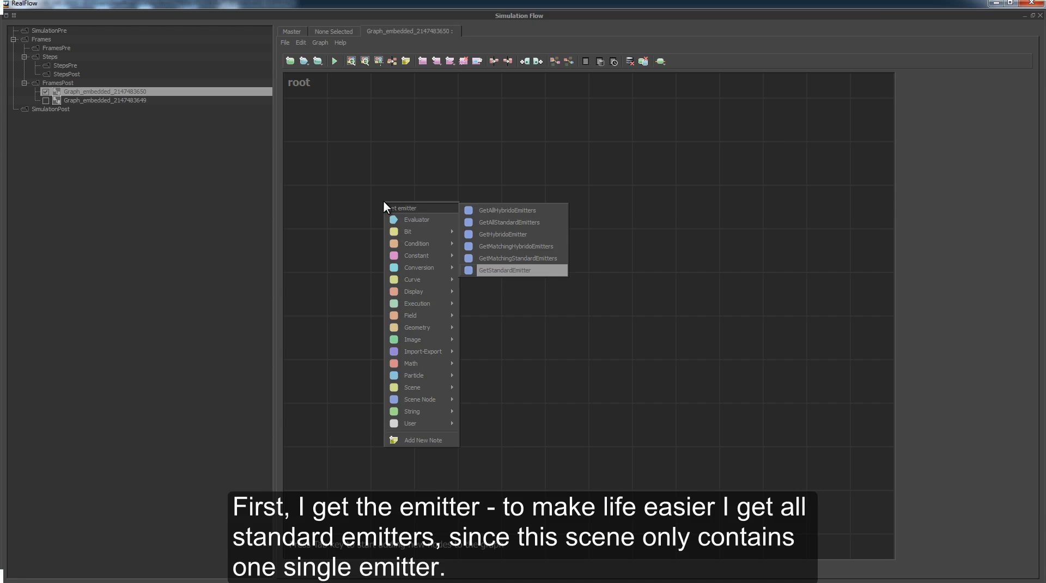
key(Up)
key(Up)
key(Up)
key(Up)
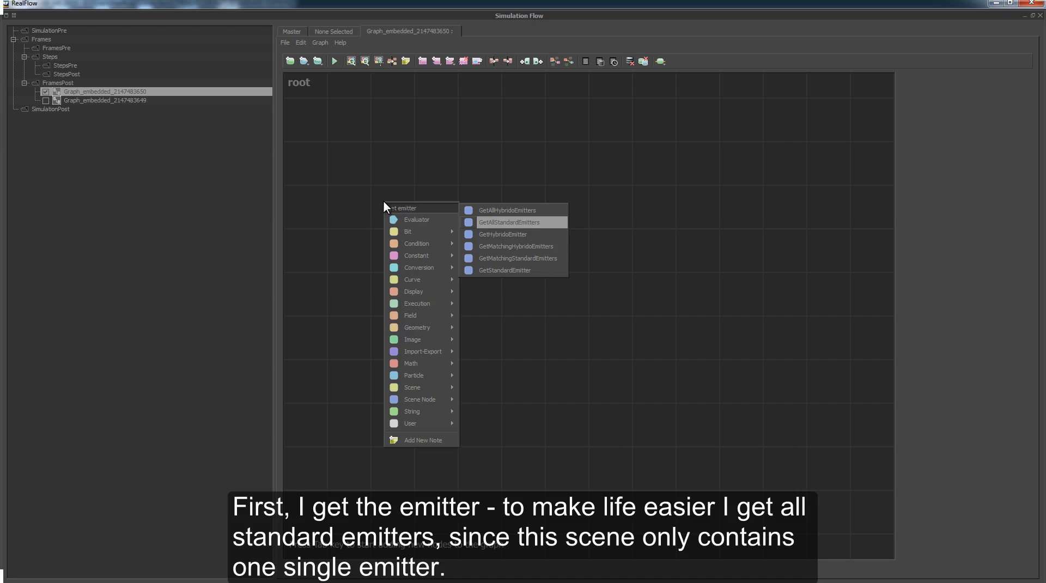
key(Return)
drag(440, 216, 432, 218)
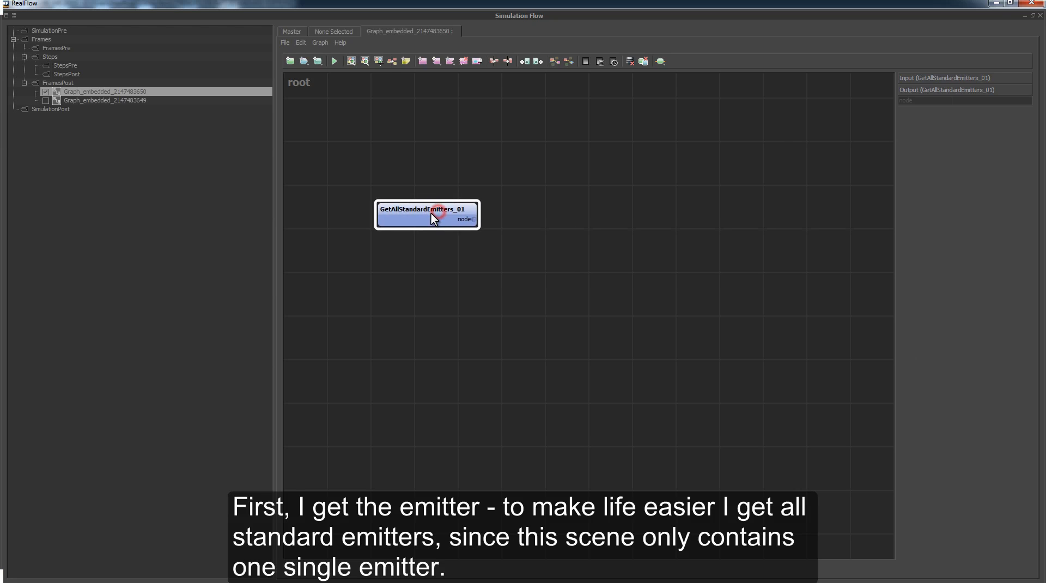
Check the Circle01 emitter in the scene's node list and return to the maximized Simulation Flow window.
drag(401, 3, 294, 119)
click(681, 90)
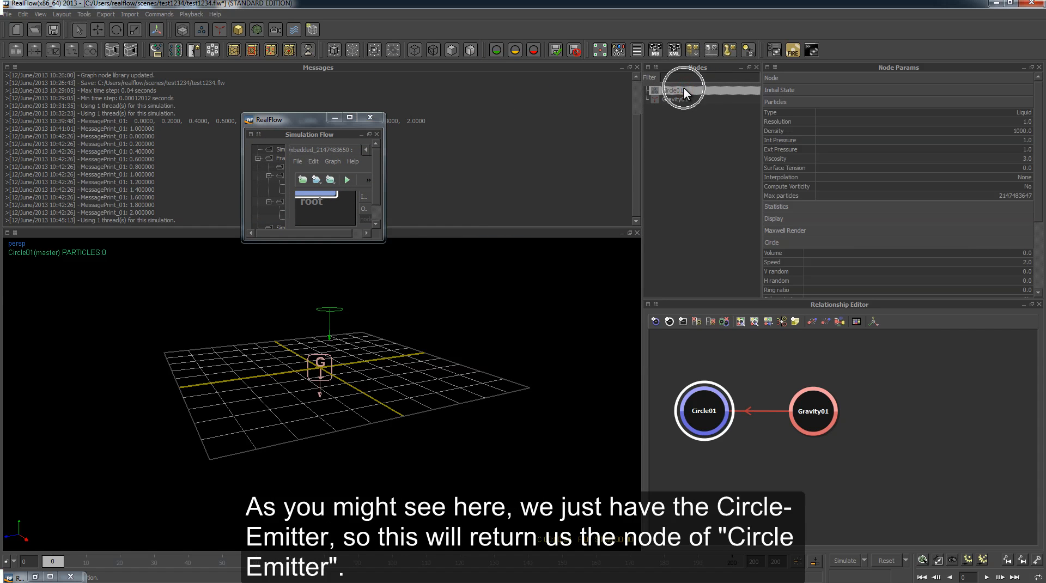
double_click(295, 119)
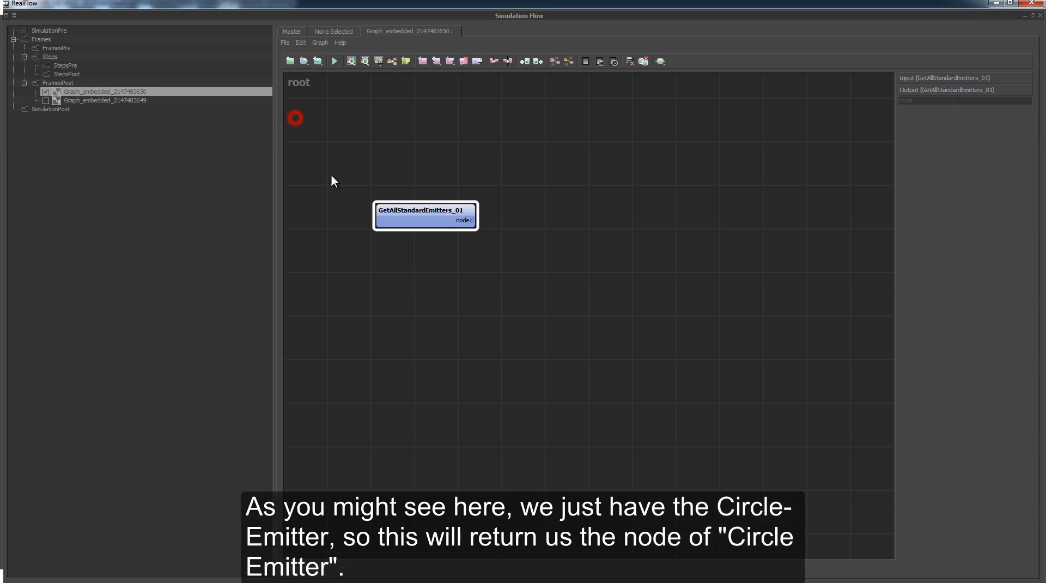
Add a GetParticles node beside GetAllStandardEmitters and feed the emitter node output into its node input.
drag(423, 214, 396, 213)
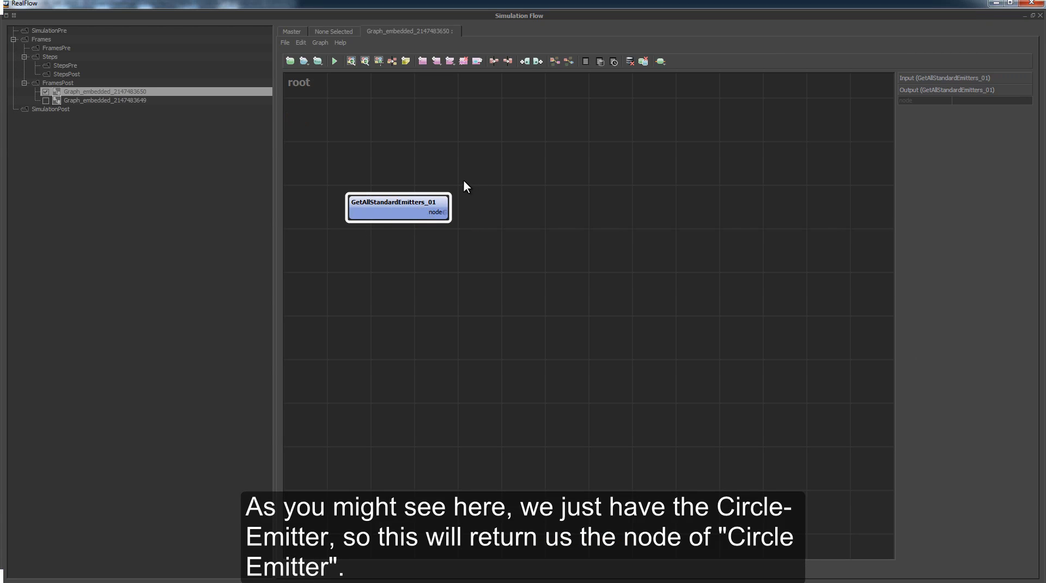
click(479, 271)
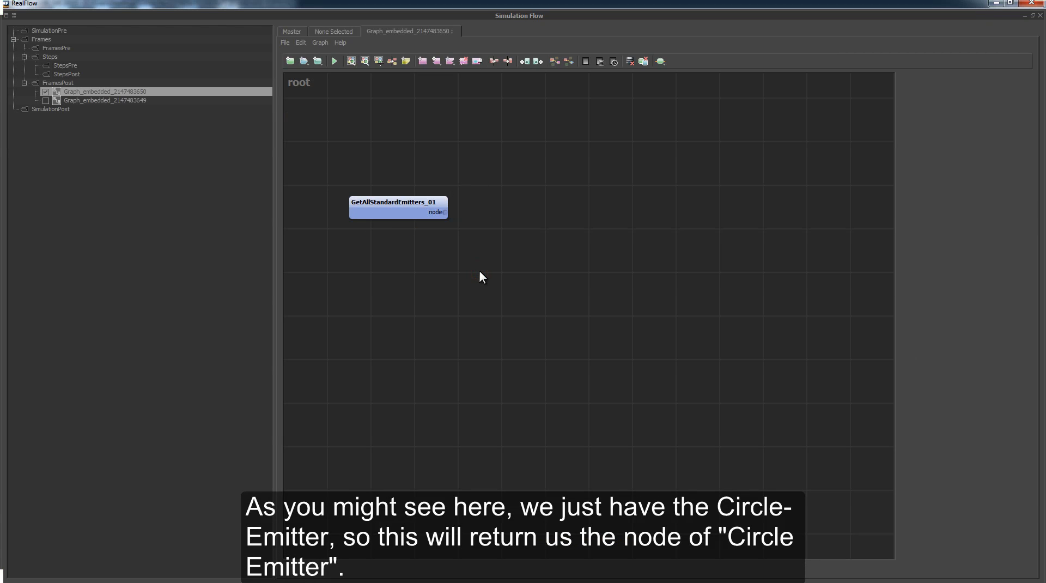
right_click(479, 271)
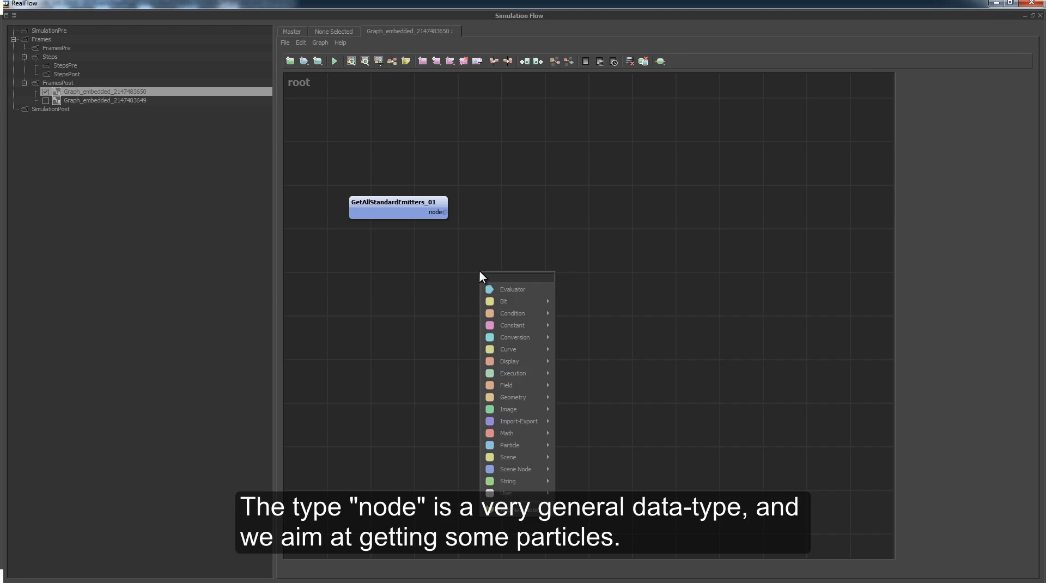
text(part)
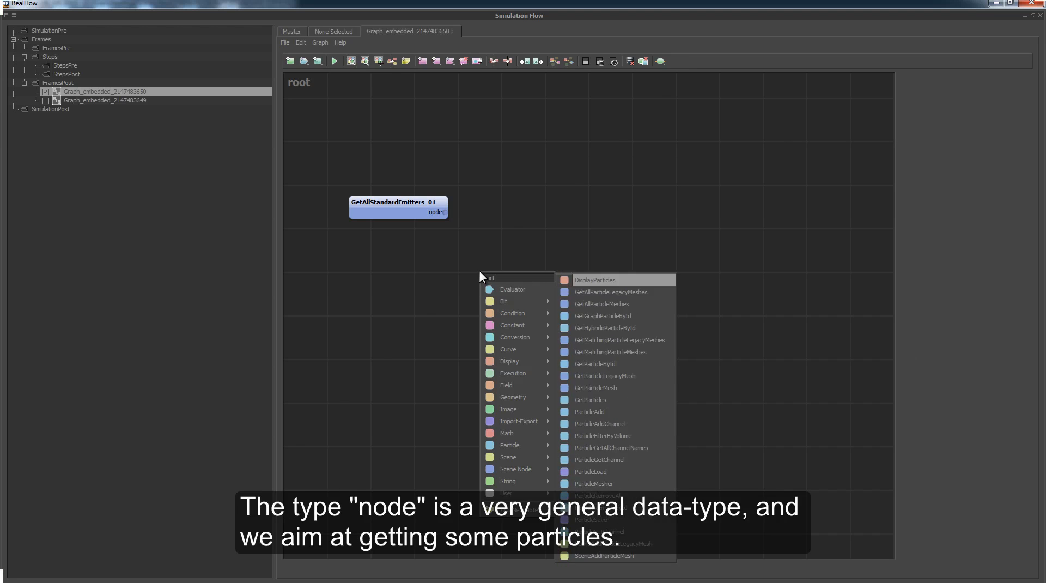
text(icle get)
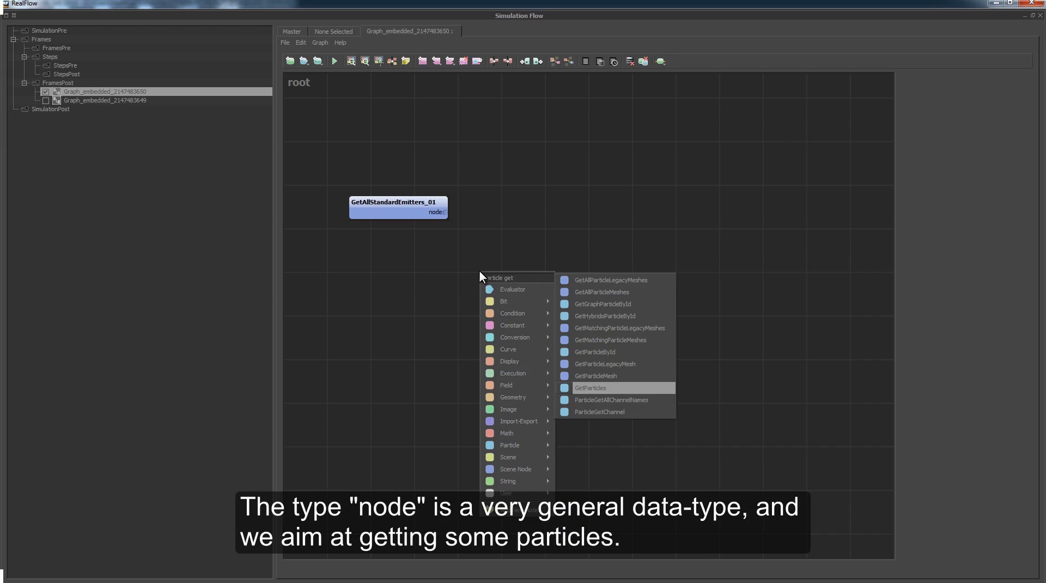
key(Return)
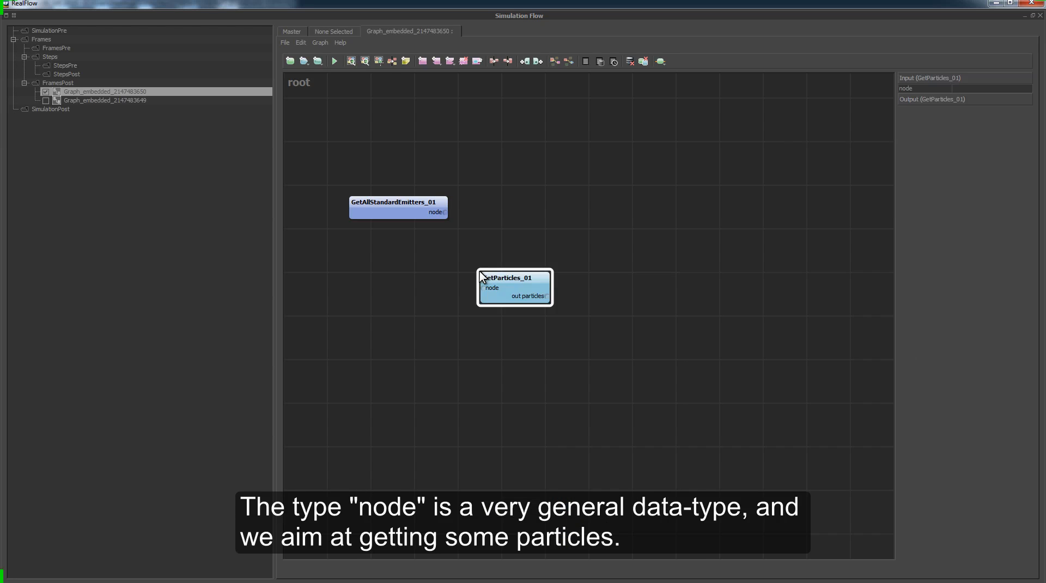
drag(509, 286, 481, 211)
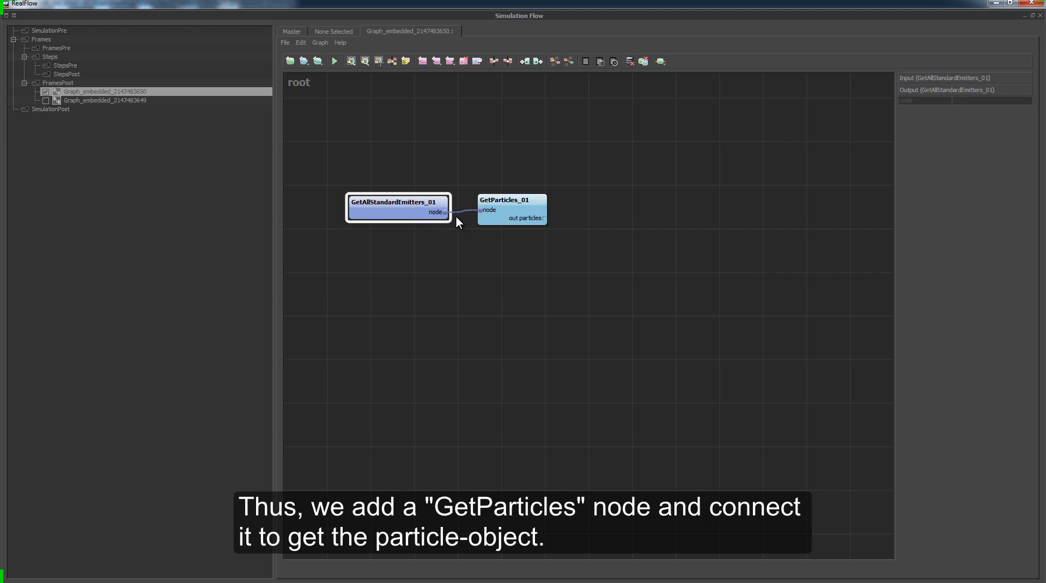
click(521, 211)
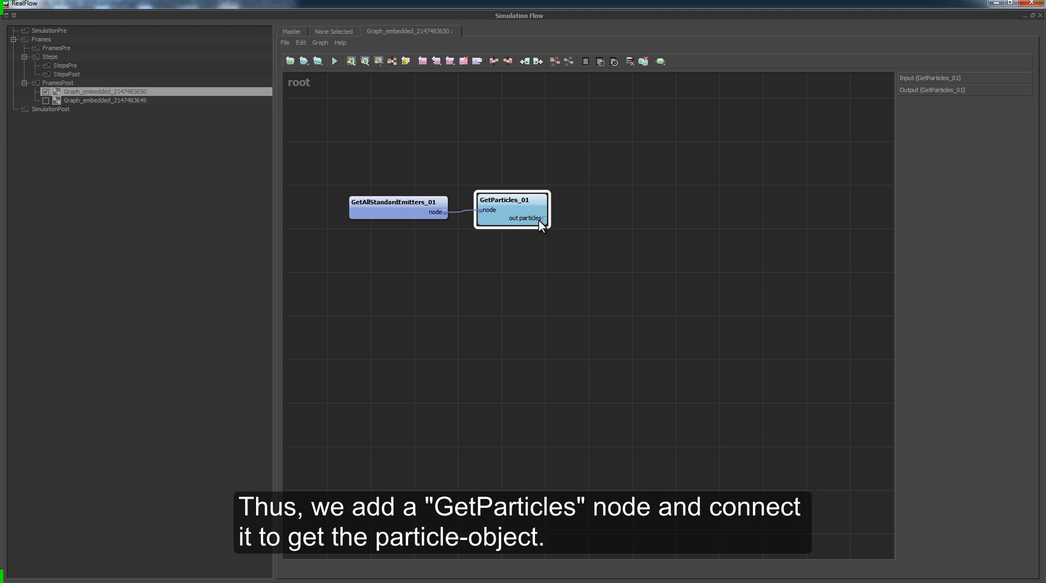
drag(520, 210, 523, 211)
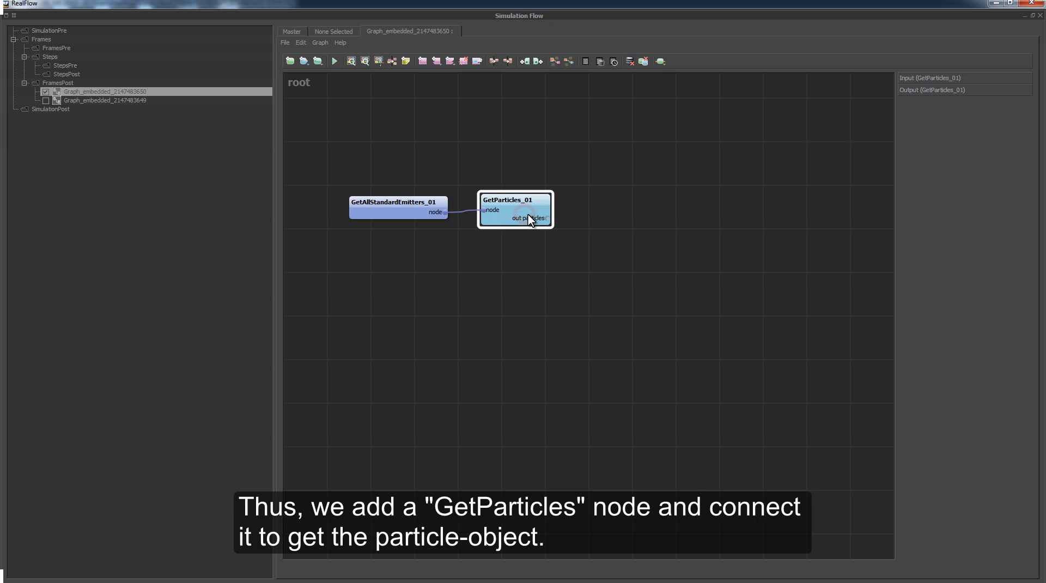
Add a ParticleGetChannel node and place it after the GetParticles node.
right_click(533, 254)
text(get pa)
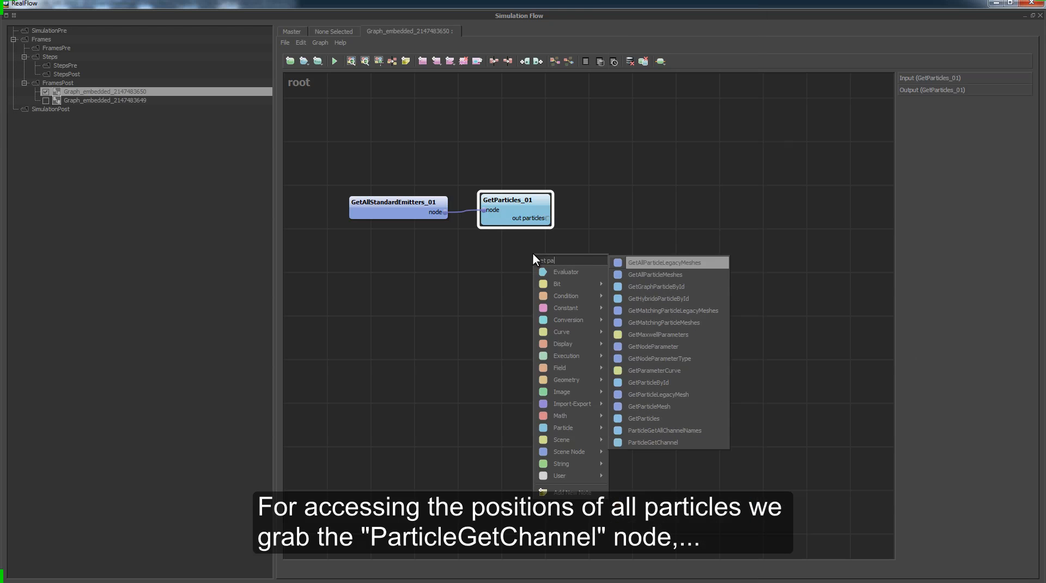
text(rchann)
key(Down)
key(Return)
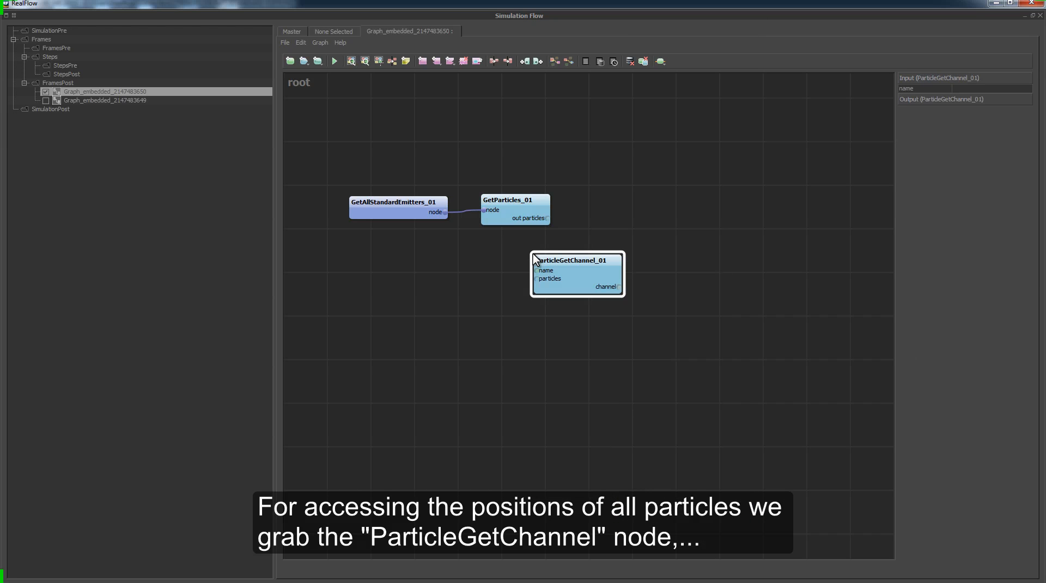
drag(542, 265, 588, 218)
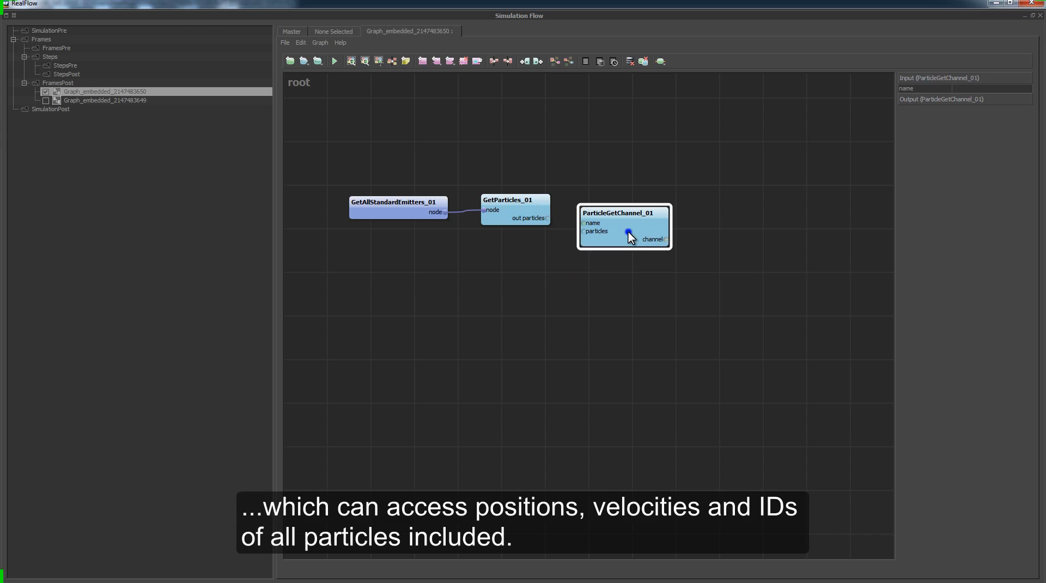
Read the ParticleGetChannel node's description to find the valid built-in channel names for its name input.
right_click(628, 232)
click(696, 258)
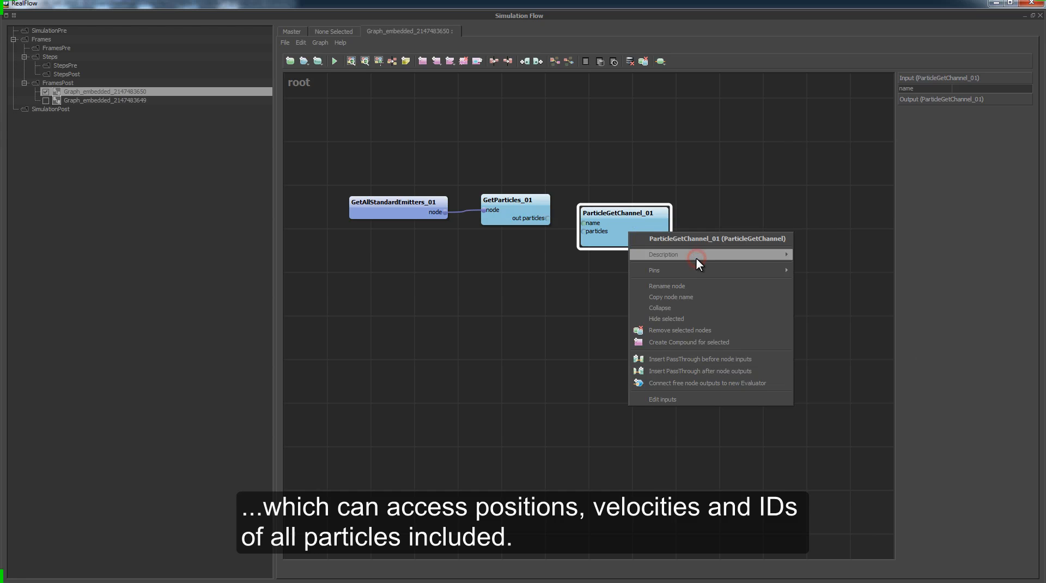
mouse_move(732, 253)
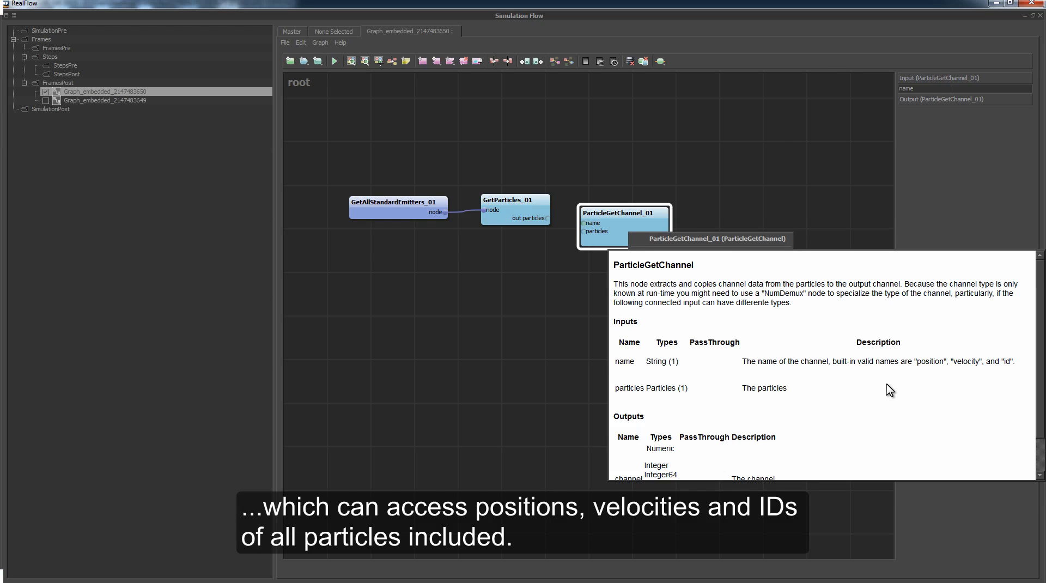
double_click(929, 362)
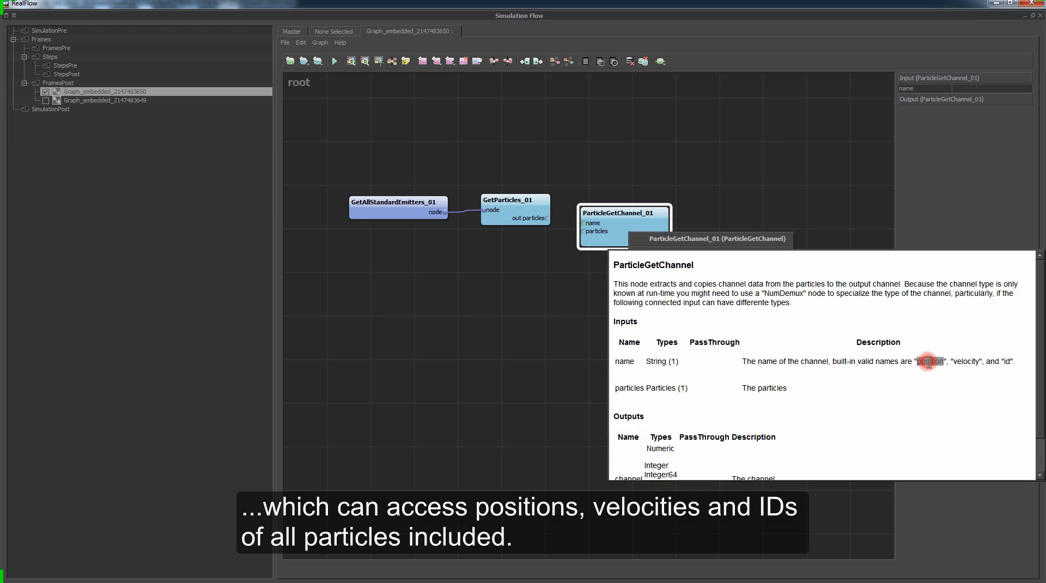
double_click(966, 362)
double_click(1006, 362)
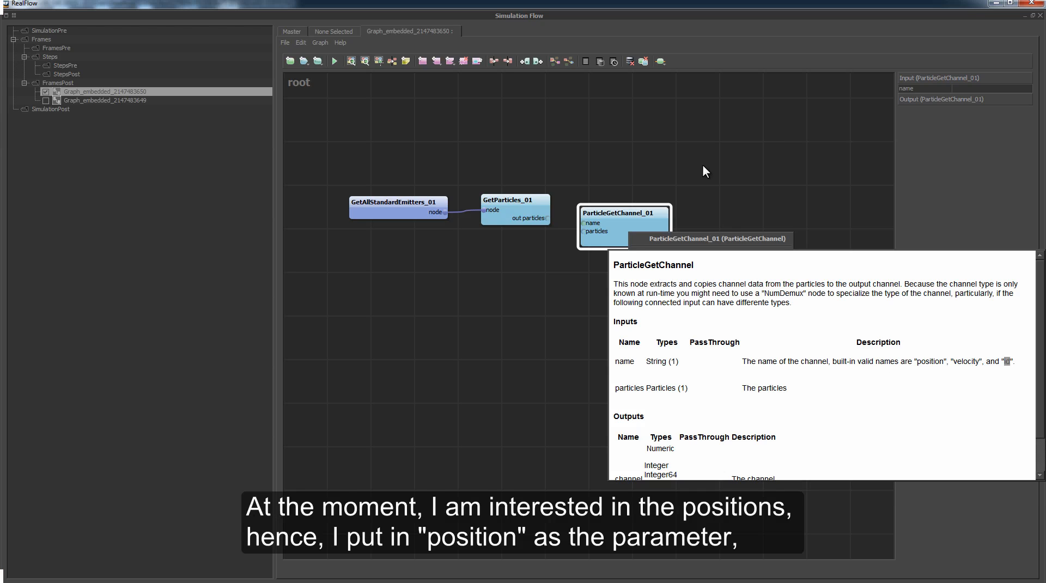
Feed the GetParticles output into the ParticleGetChannel node's particles input and set that node's channel name to position.
click(689, 170)
drag(548, 218, 583, 231)
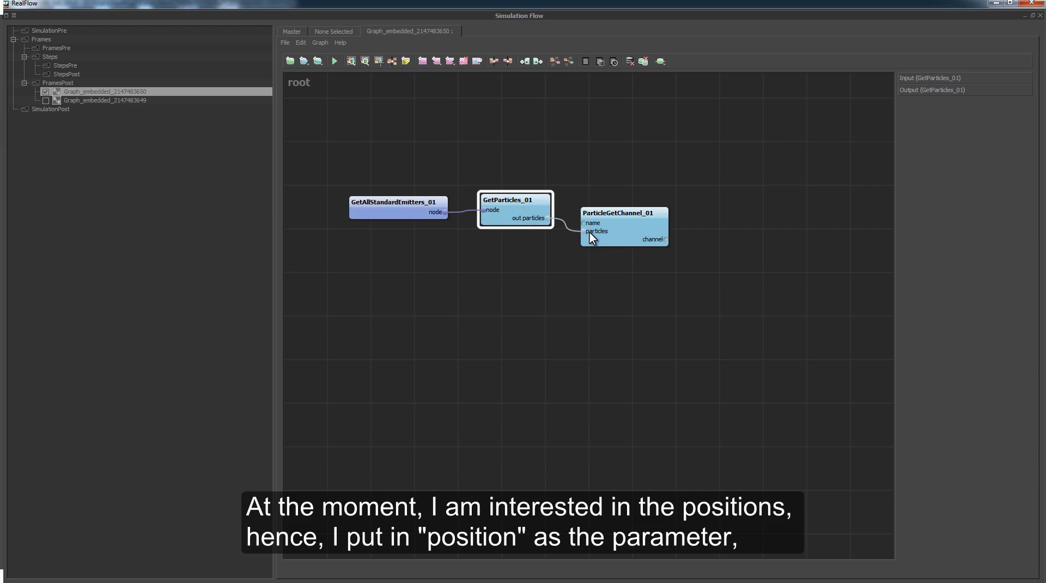
click(636, 227)
click(1024, 88)
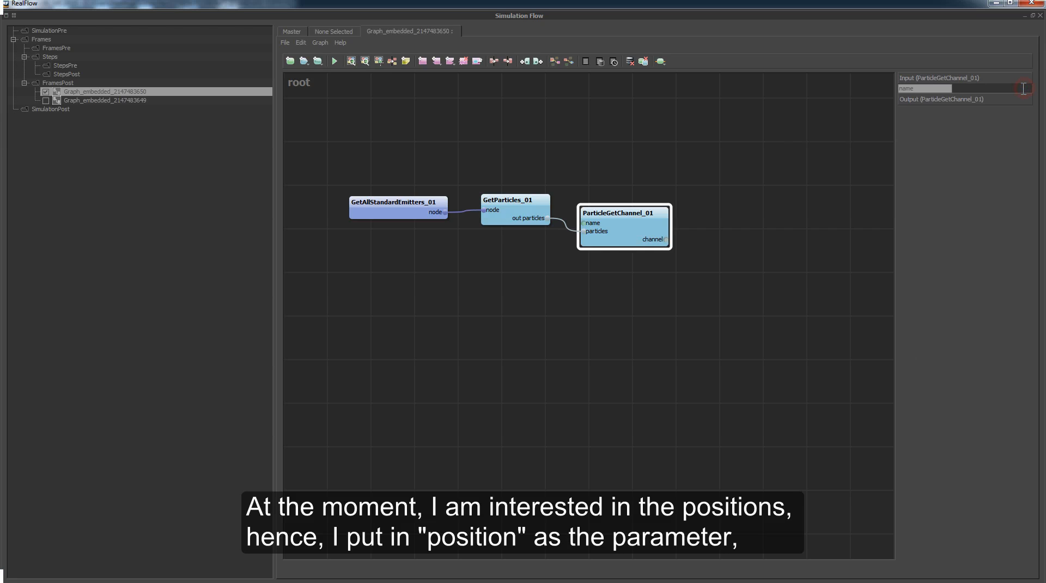
text(position)
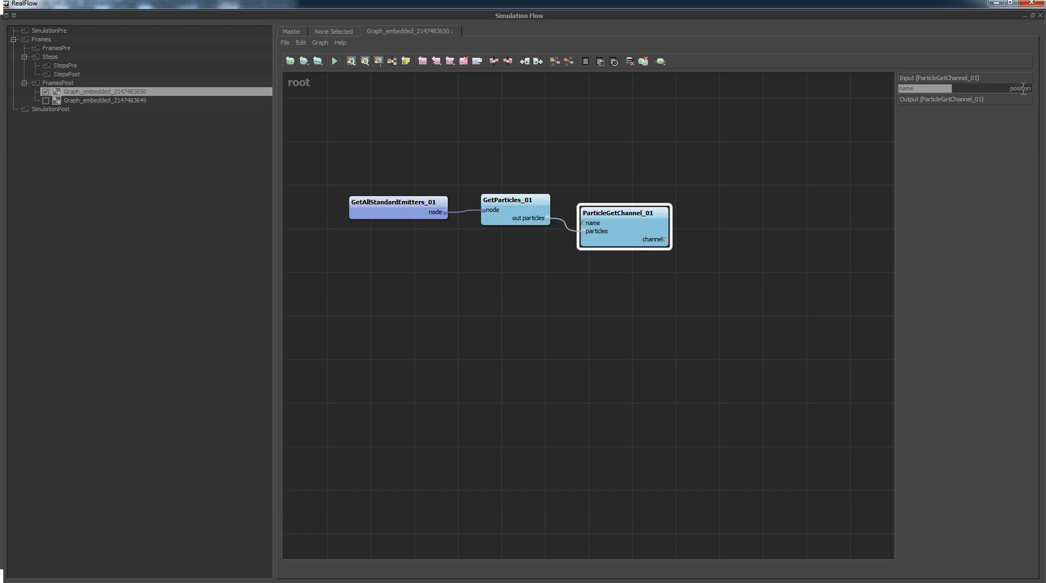
key(Return)
drag(651, 344, 539, 325)
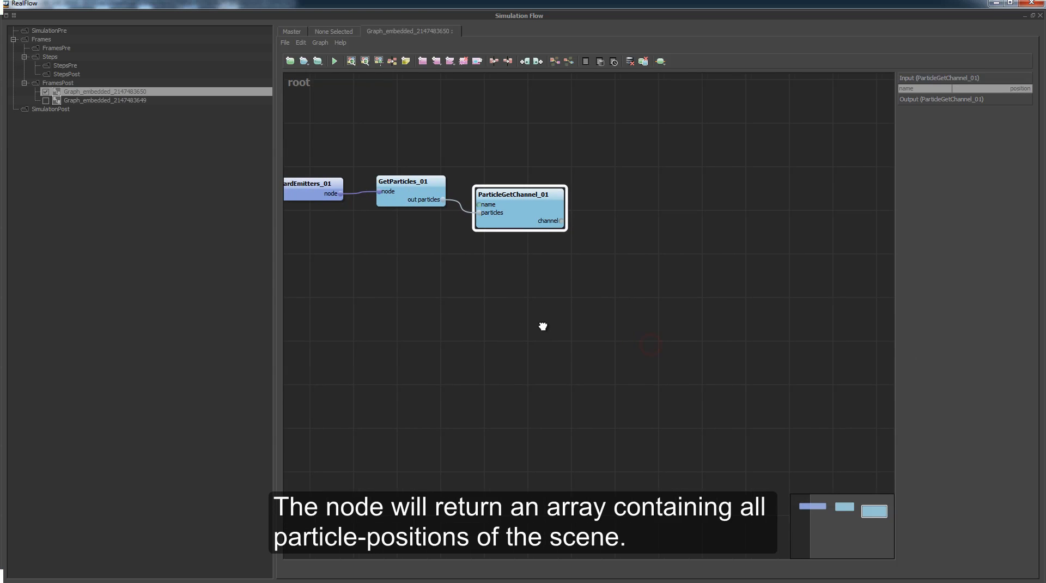
drag(510, 216, 515, 197)
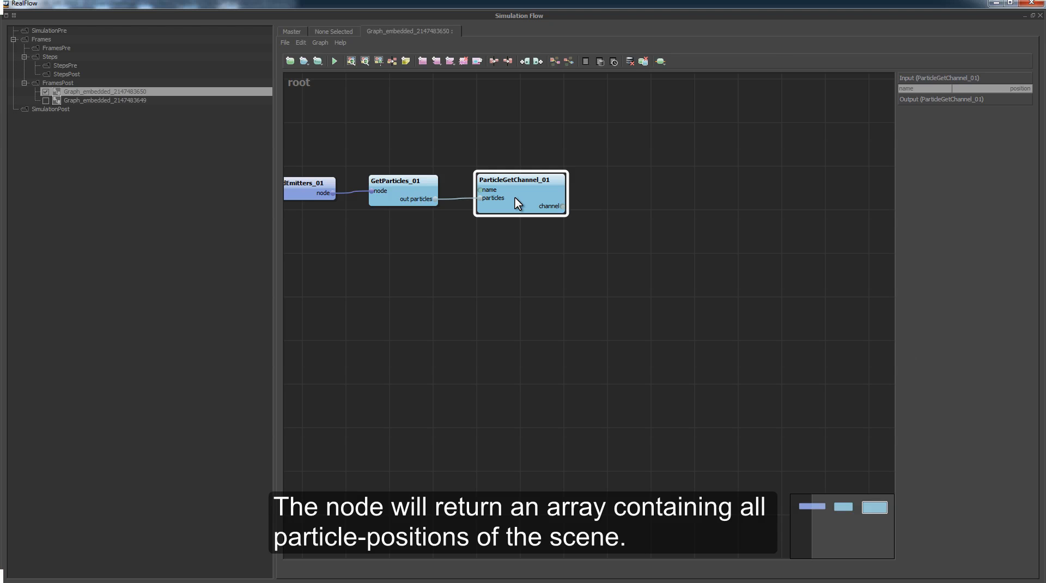
Add a ParticleSetChannel node after ParticleGetChannel and connect the channel output to its value input.
right_click(510, 313)
text(parti)
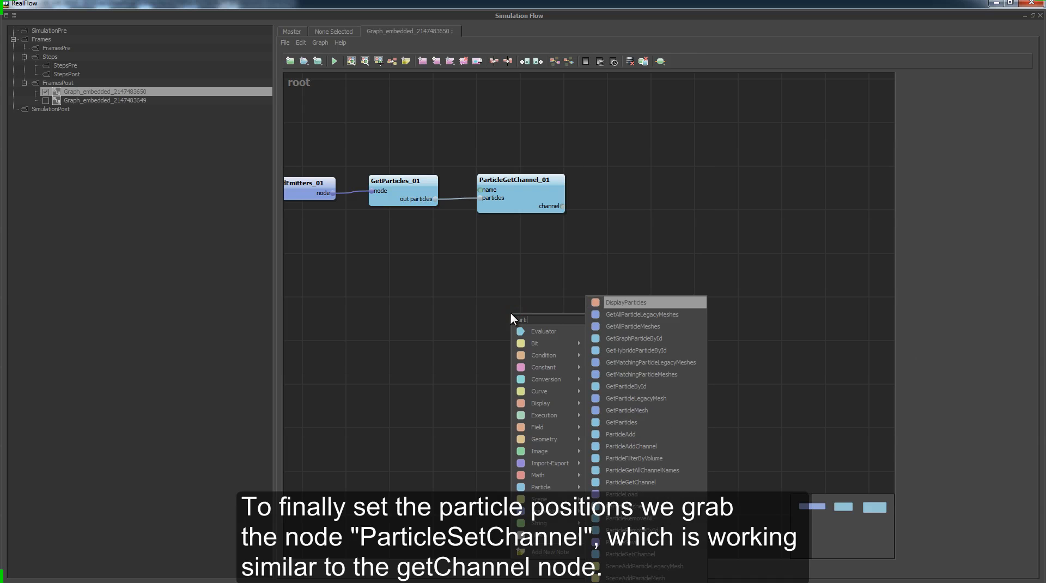
text(c set chann)
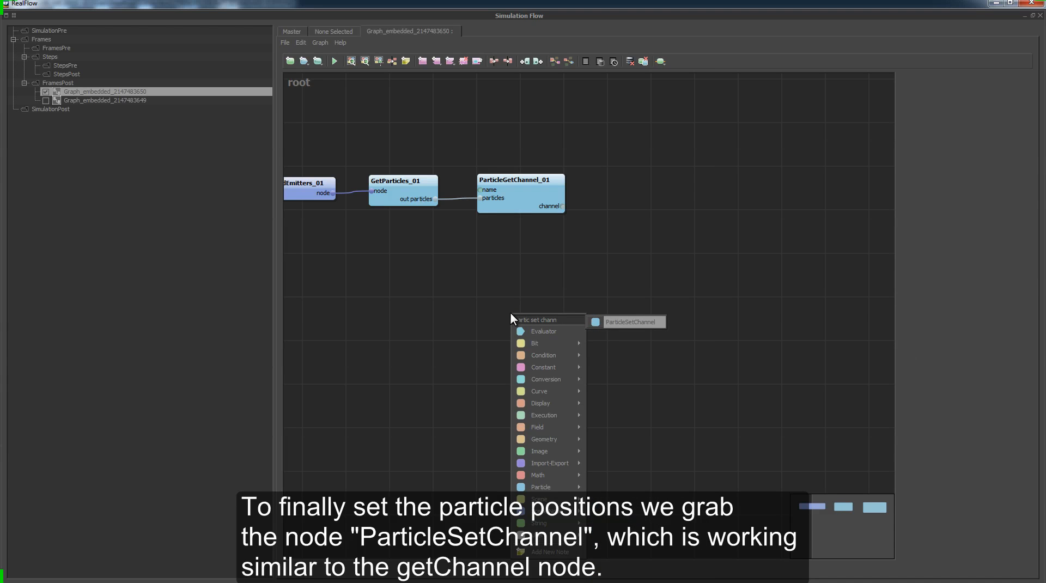
key(Return)
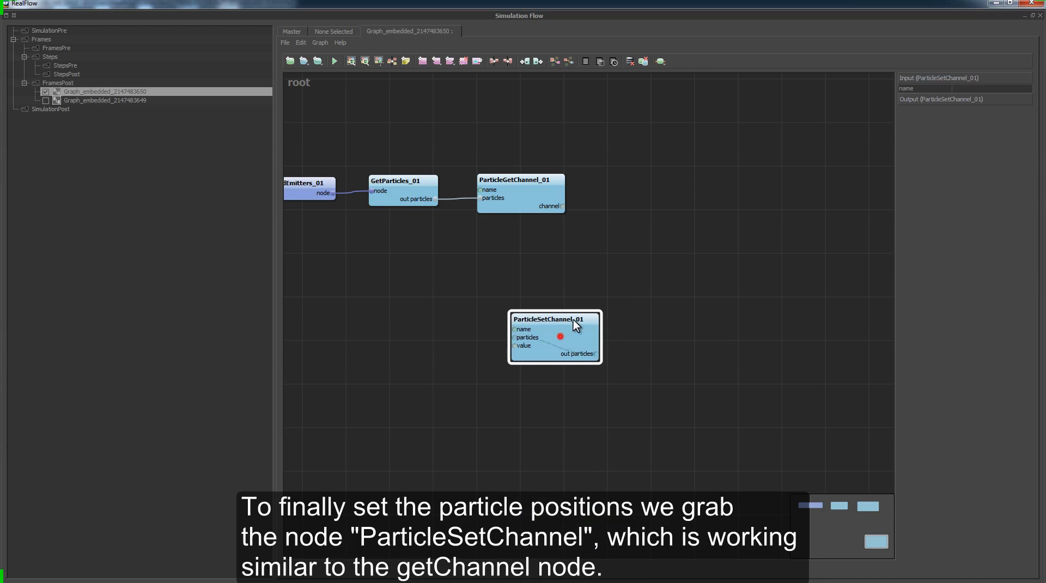
drag(550, 346, 650, 202)
drag(552, 205, 650, 195)
Feed the GetParticles output into the ParticleSetChannel node's particles input and move GetParticles and GetAllStandardEmitters above the channel nodes.
drag(427, 200, 436, 156)
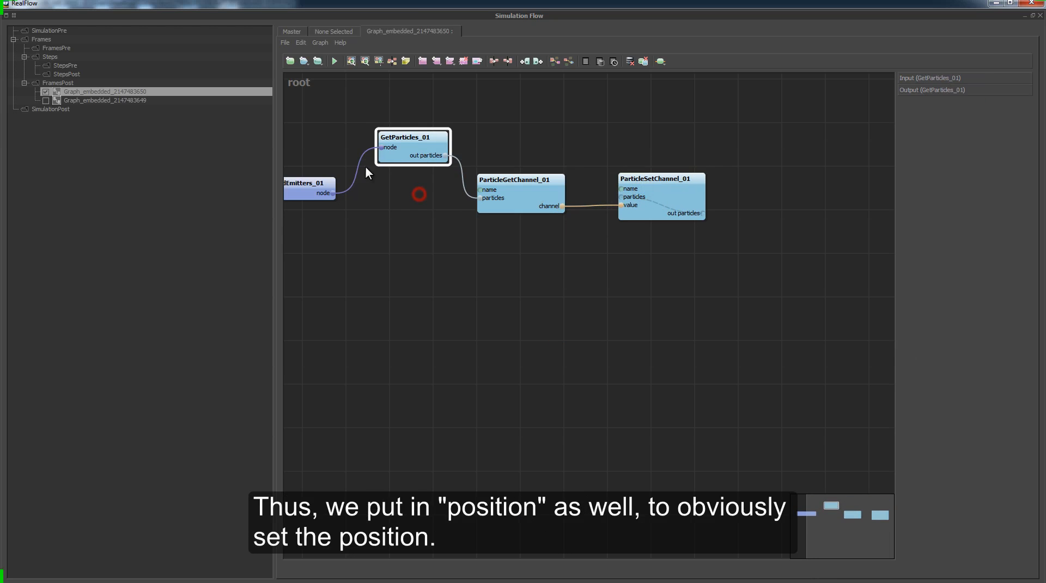
drag(315, 193, 325, 148)
drag(441, 154, 621, 196)
drag(418, 152, 418, 126)
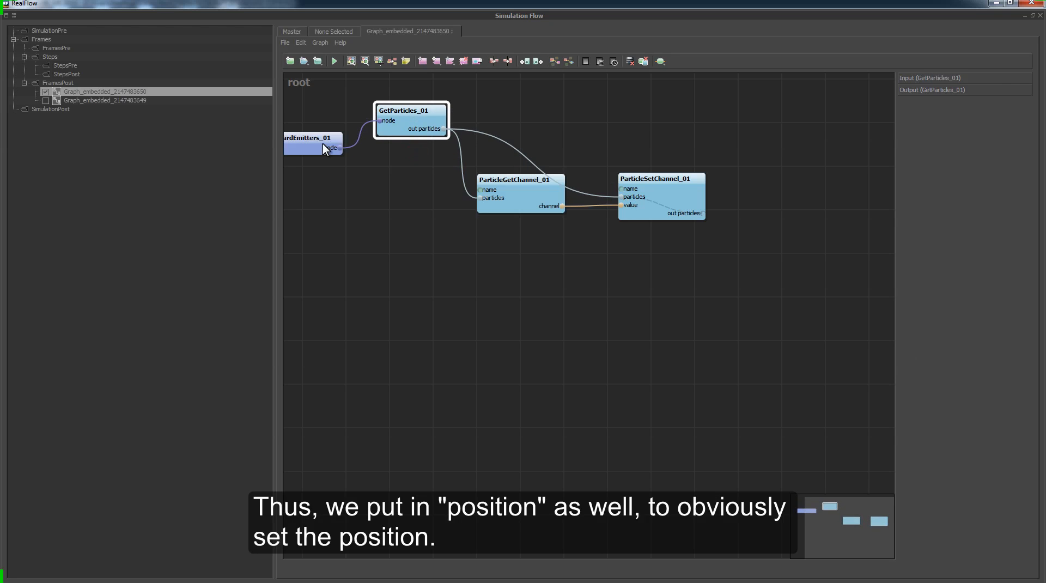
drag(322, 143, 328, 113)
Set the ParticleSetChannel node's channel name to position and attach an Evaluator to its out particles output.
click(649, 198)
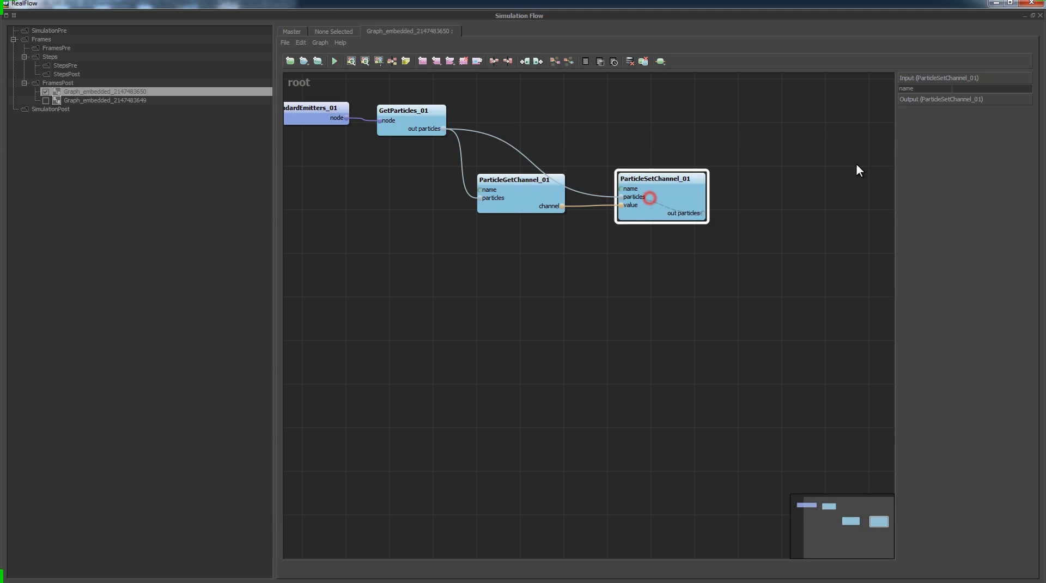
click(1002, 89)
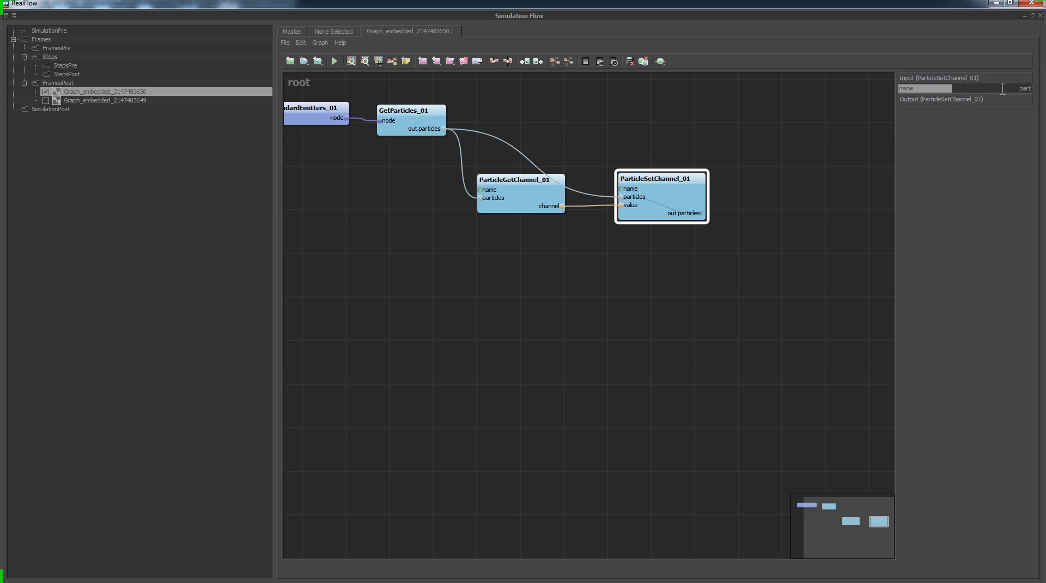
key(BackSpace)
key(BackSpace)
key(BackSpace)
key(BackSpace)
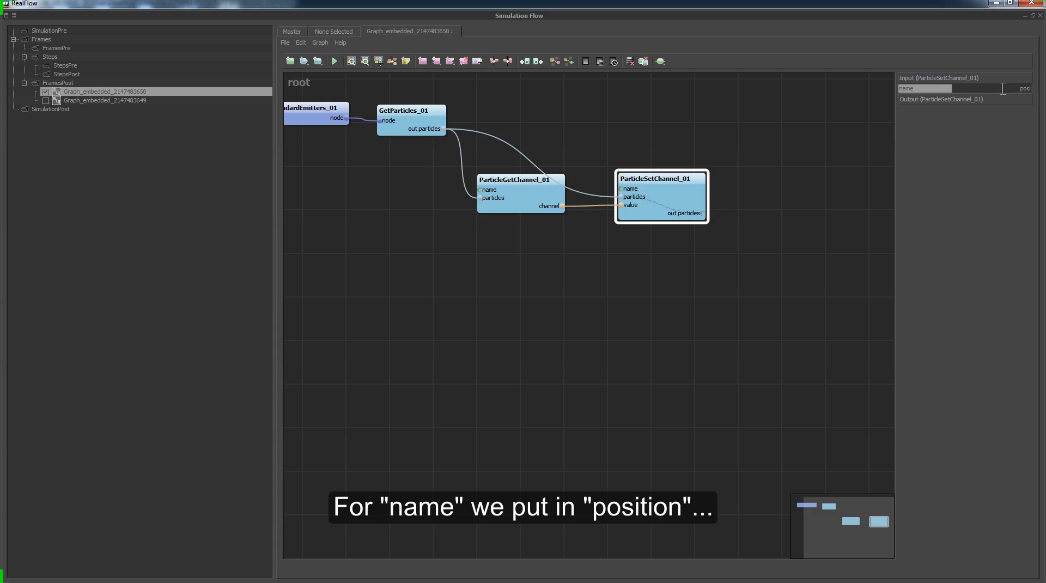
key(Return)
right_click(701, 199)
click(793, 359)
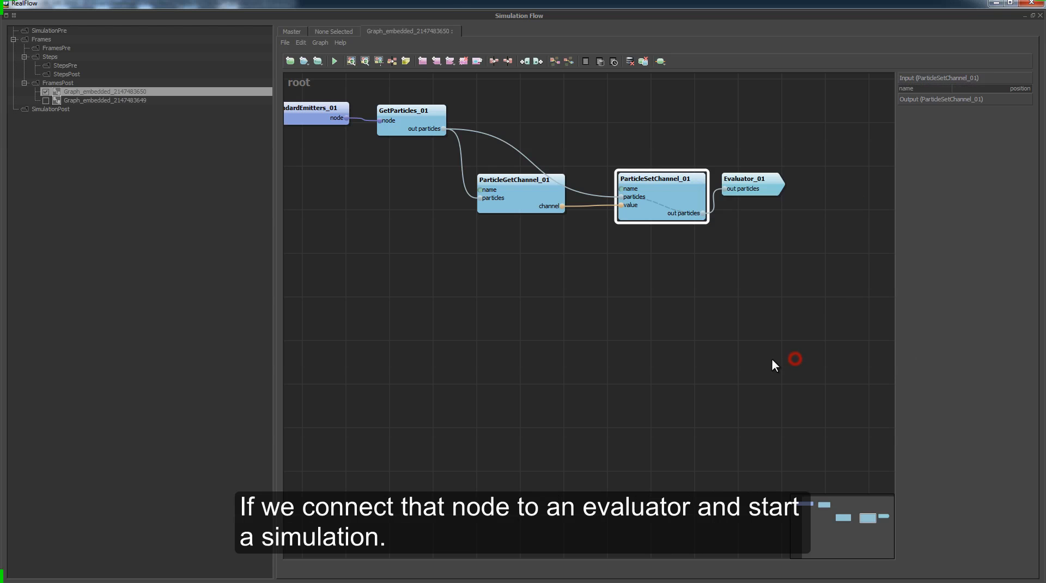
Shrink the Simulation Flow window to expose the scene, start a simulation with the data reset, and stop it around frame 13.
double_click(443, 6)
drag(443, 7, 709, 78)
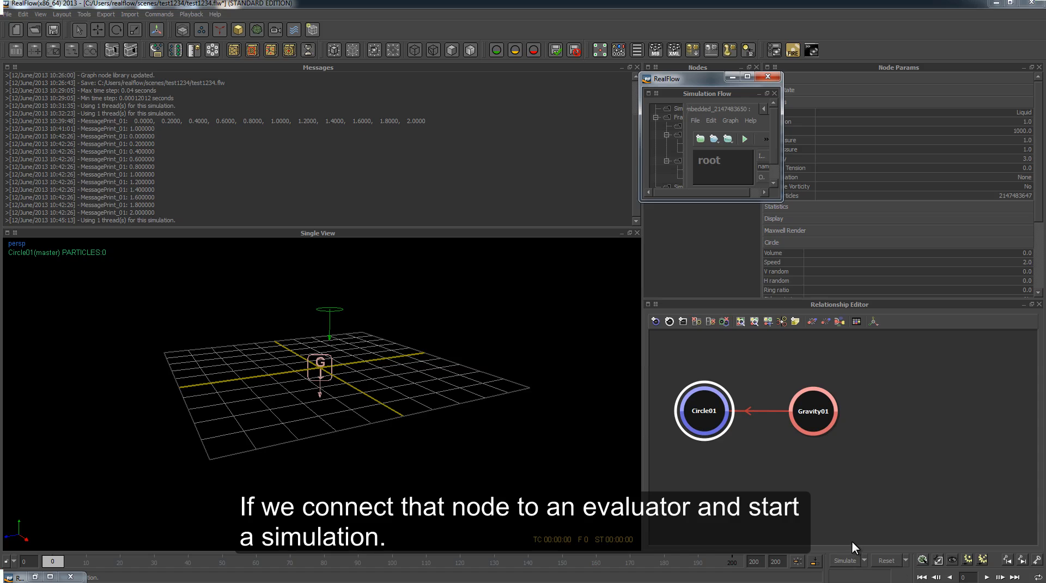
click(454, 387)
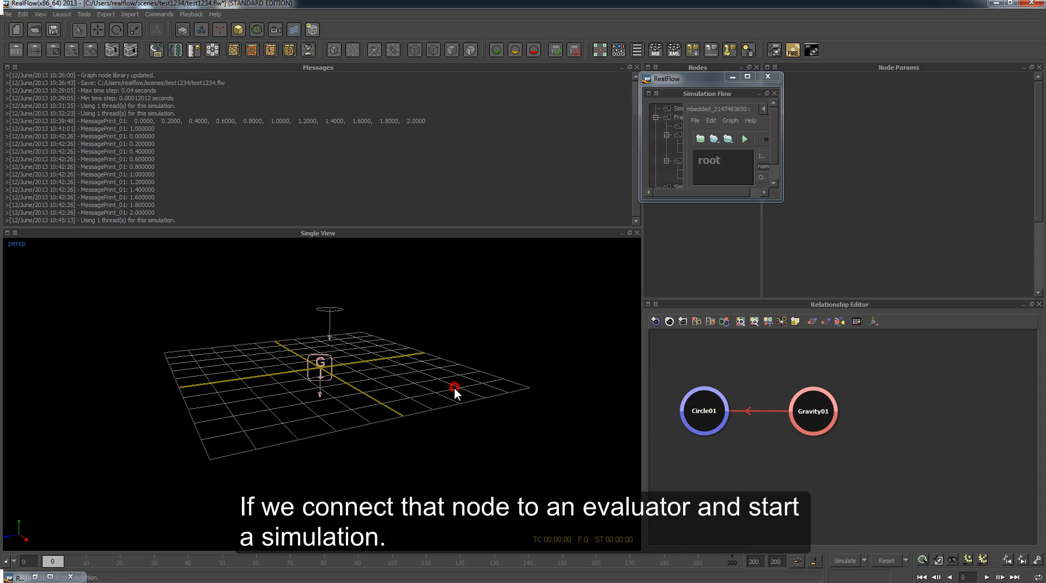
click(842, 560)
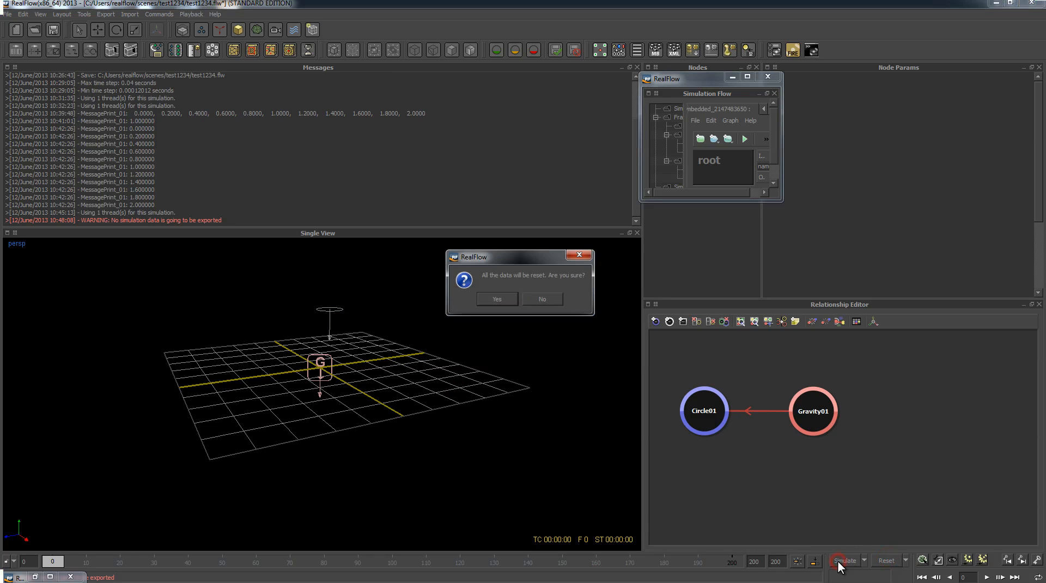
key(Return)
click(840, 560)
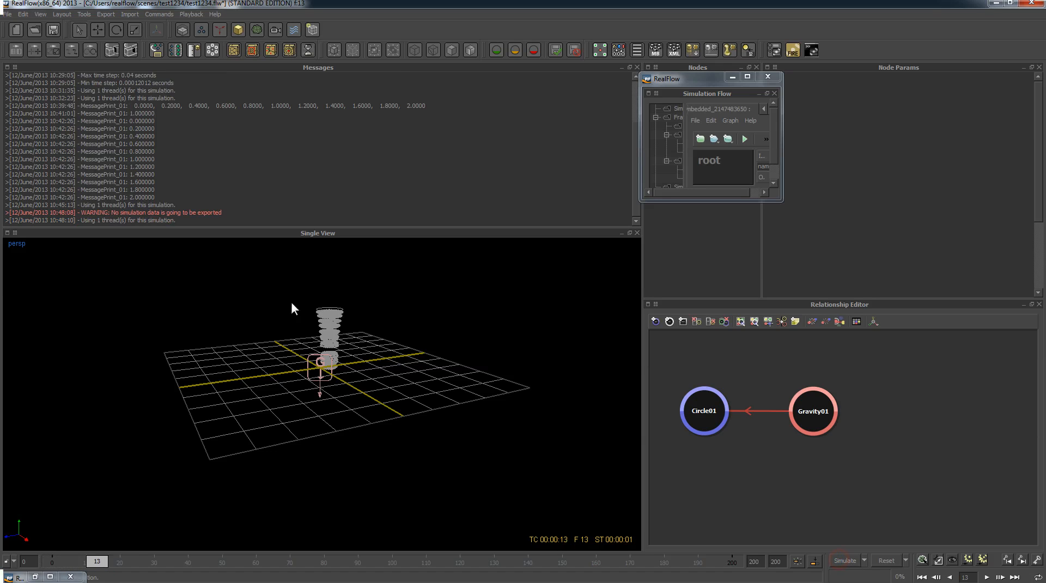
Select the Circle01 emitter and set its particle type to Dumb, with the Simulation Flow window moved and enlarged over the scene.
click(333, 327)
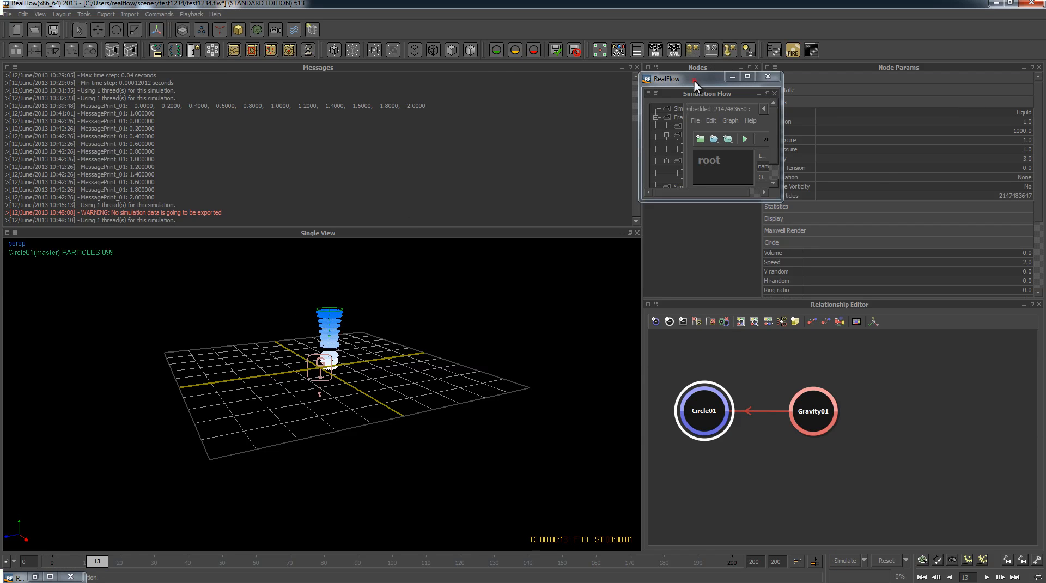
drag(694, 80, 538, 42)
drag(627, 161, 902, 357)
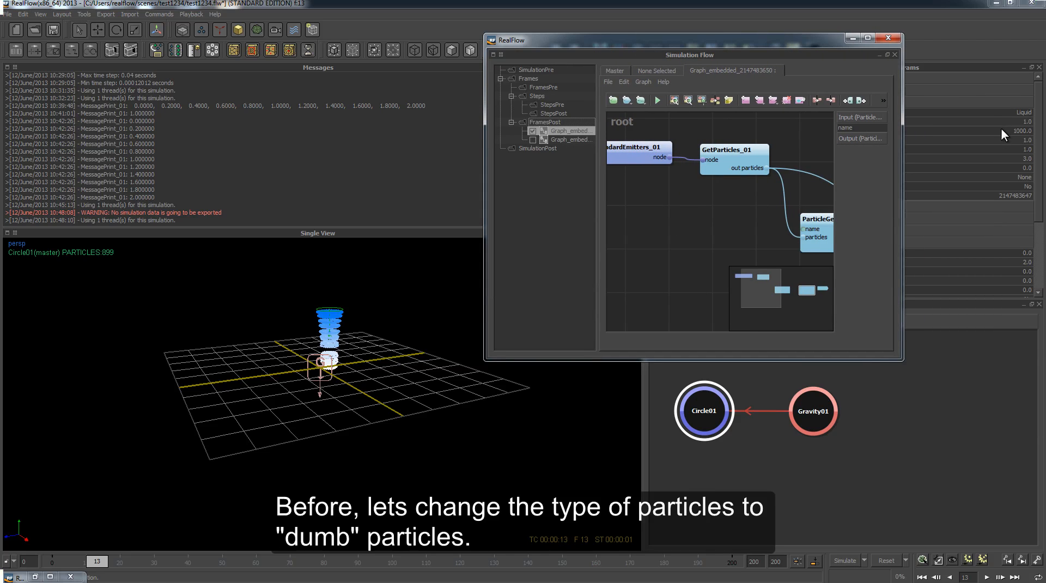
click(1003, 113)
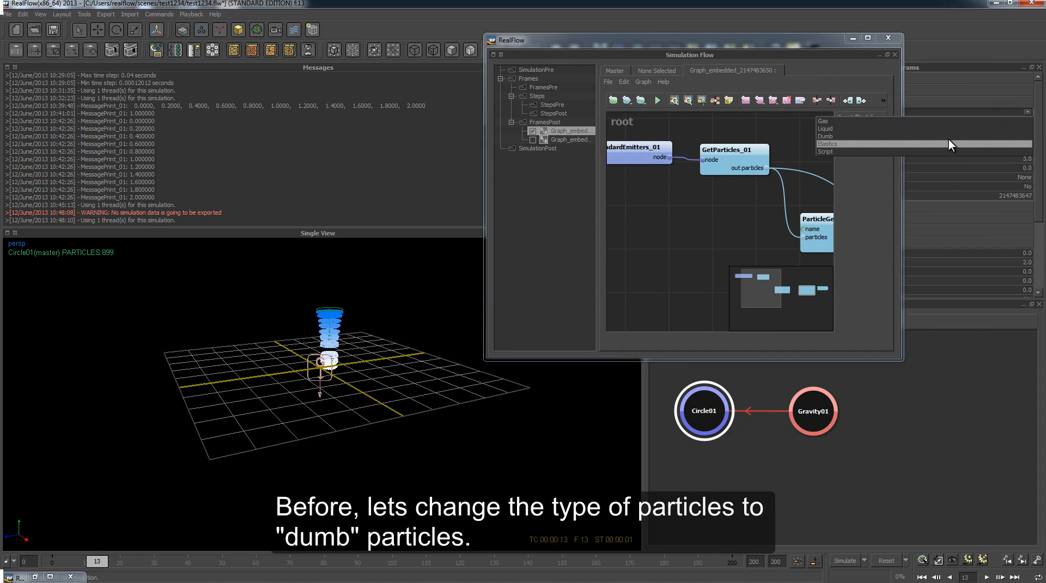
click(949, 139)
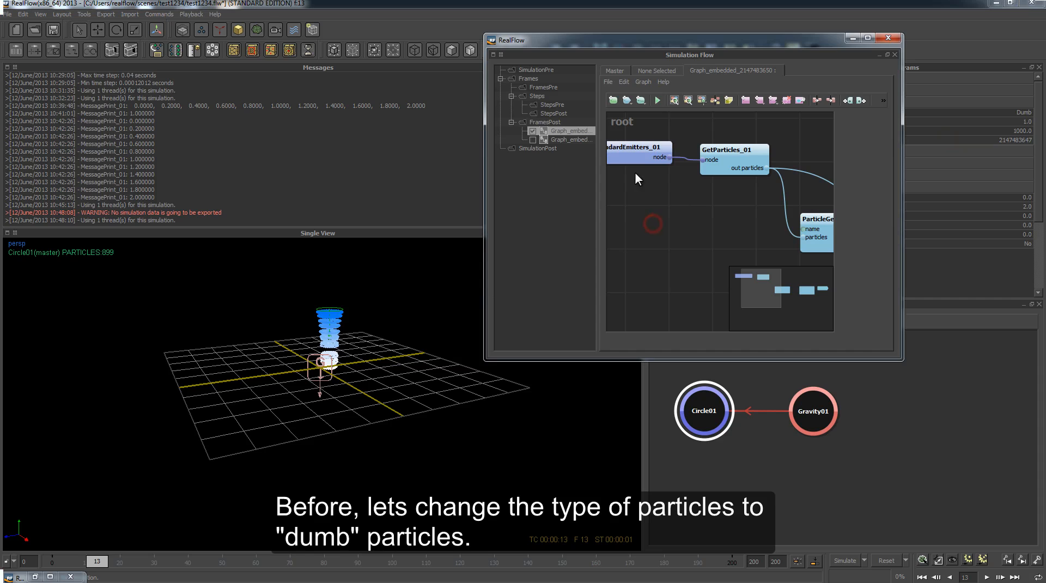
Execute the graph, then maximize Simulation Flow and move the ParticleGetChannel, ParticleSetChannel and Evaluator nodes lower and further apart.
click(657, 99)
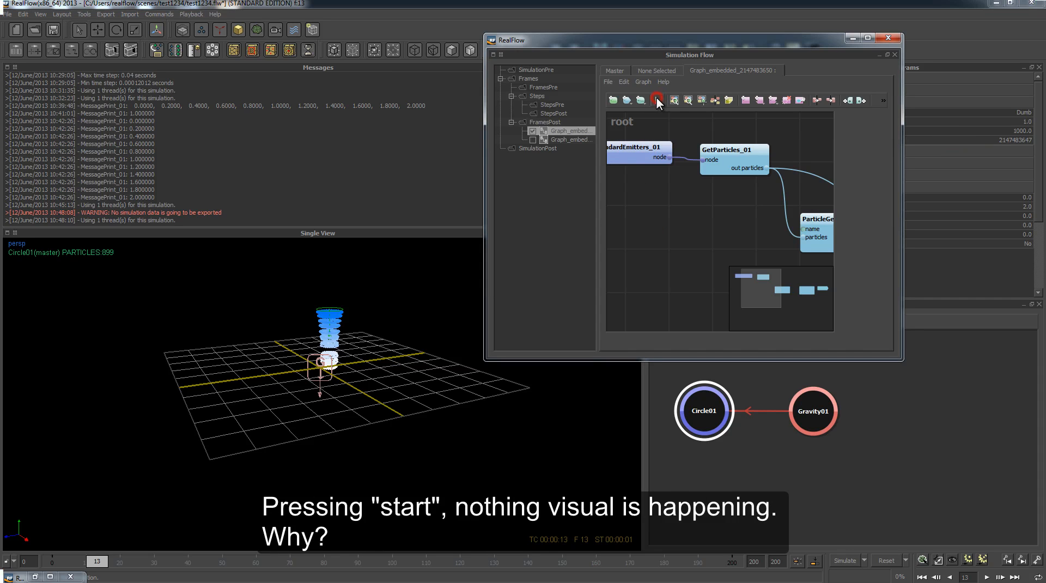
double_click(644, 39)
drag(498, 187, 481, 218)
drag(670, 203, 676, 223)
drag(743, 190, 775, 240)
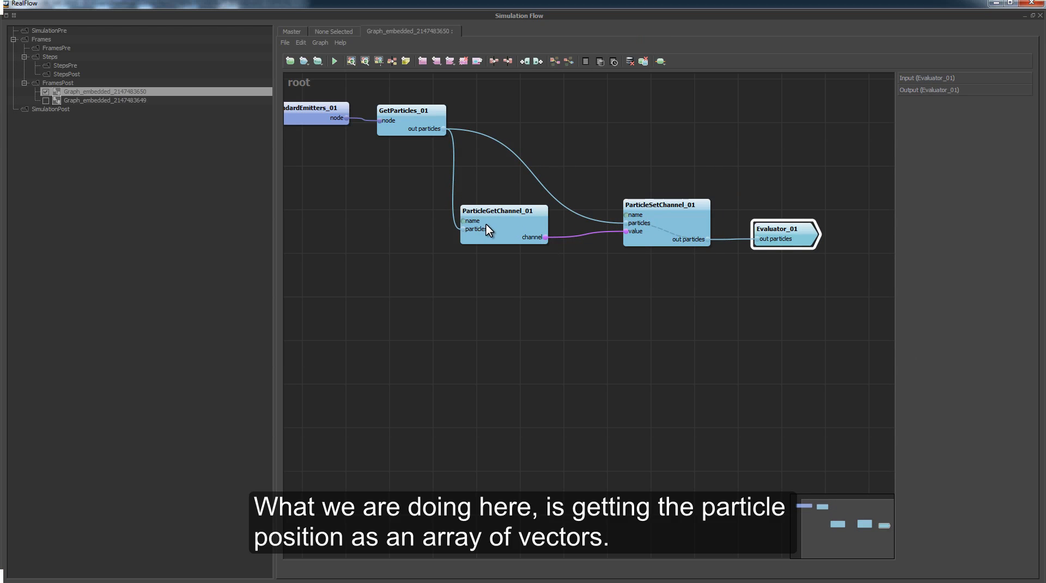
Check the type and array size of the ParticleGetChannel node's channel output against the emitter's particle count in the viewport.
right_click(544, 237)
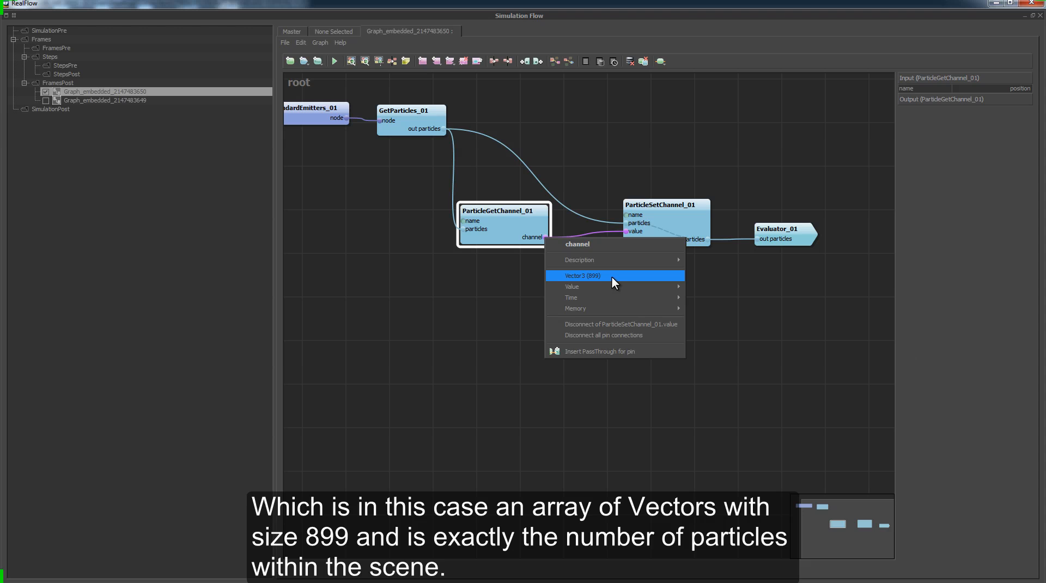
click(439, 4)
drag(451, 5, 635, 54)
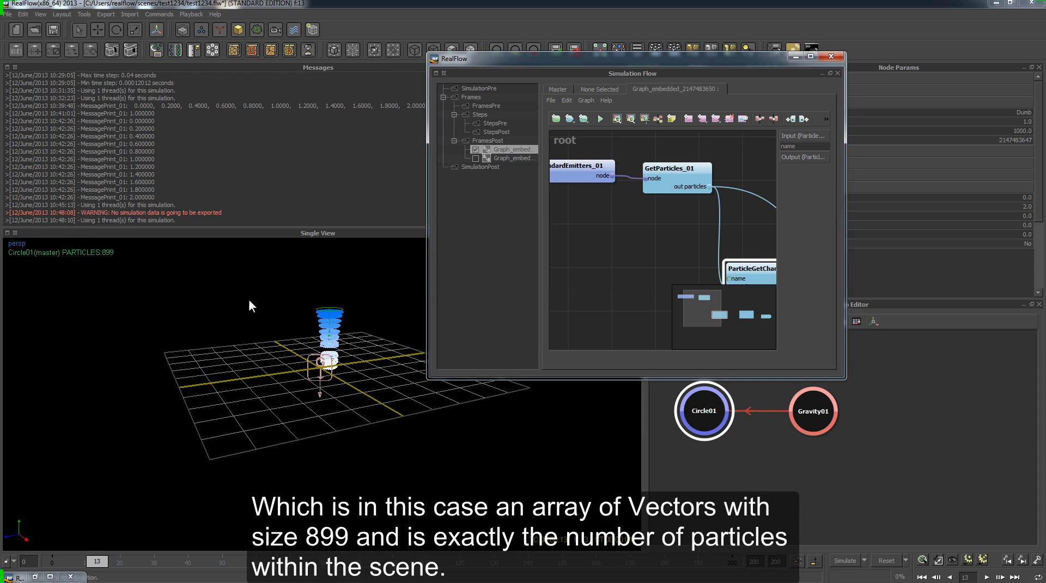
double_click(542, 57)
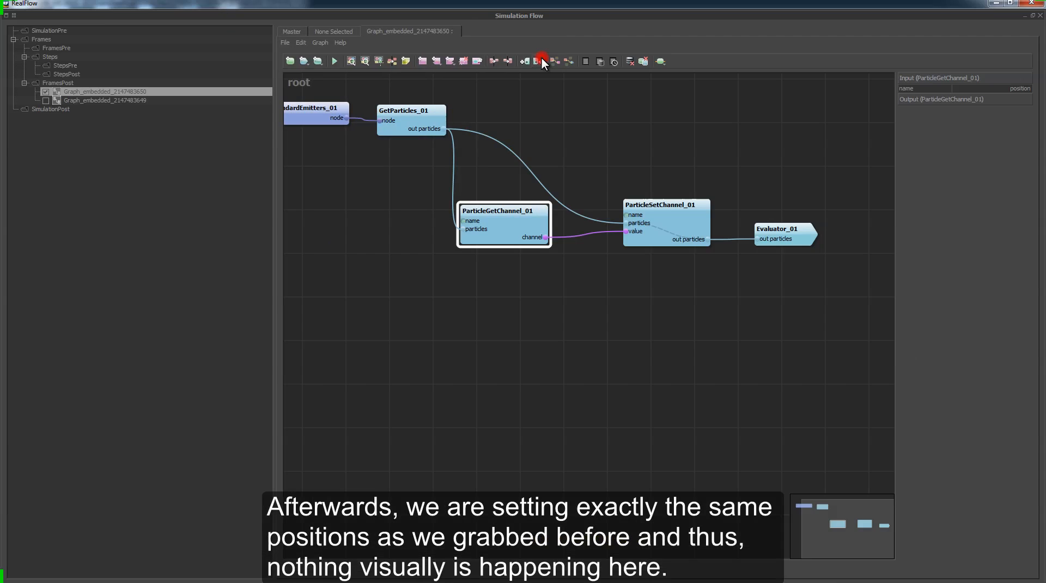
Nudge the ParticleGetChannel node up and shift ParticleSetChannel and the Evaluator away from it to leave more space.
click(678, 232)
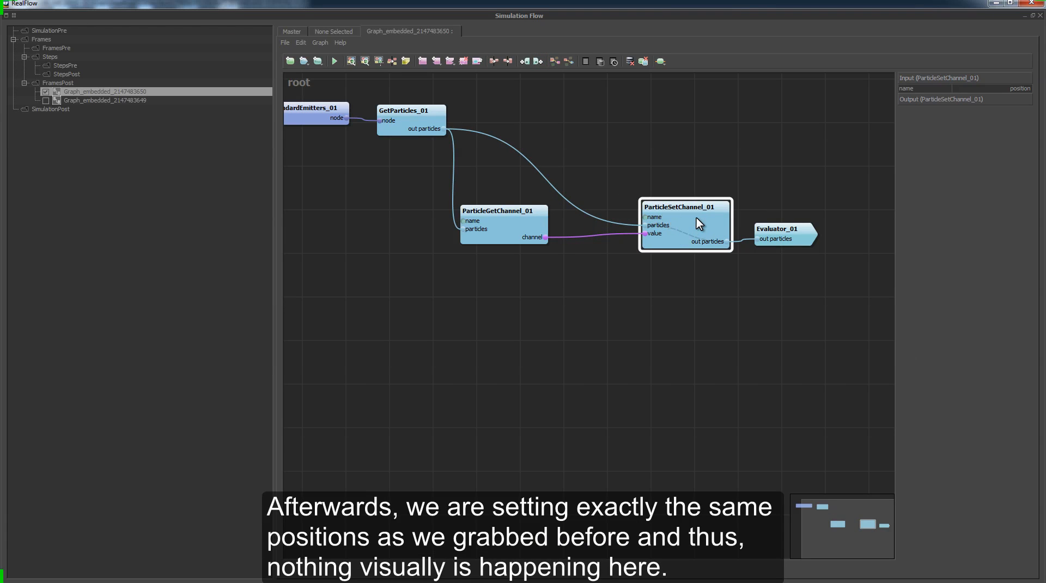
drag(514, 224, 513, 216)
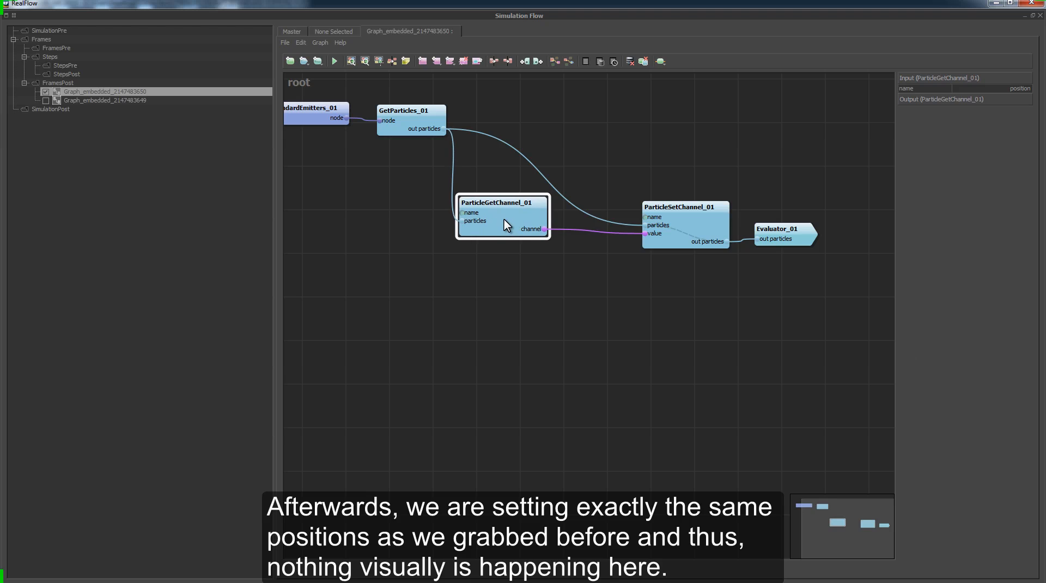
click(690, 219)
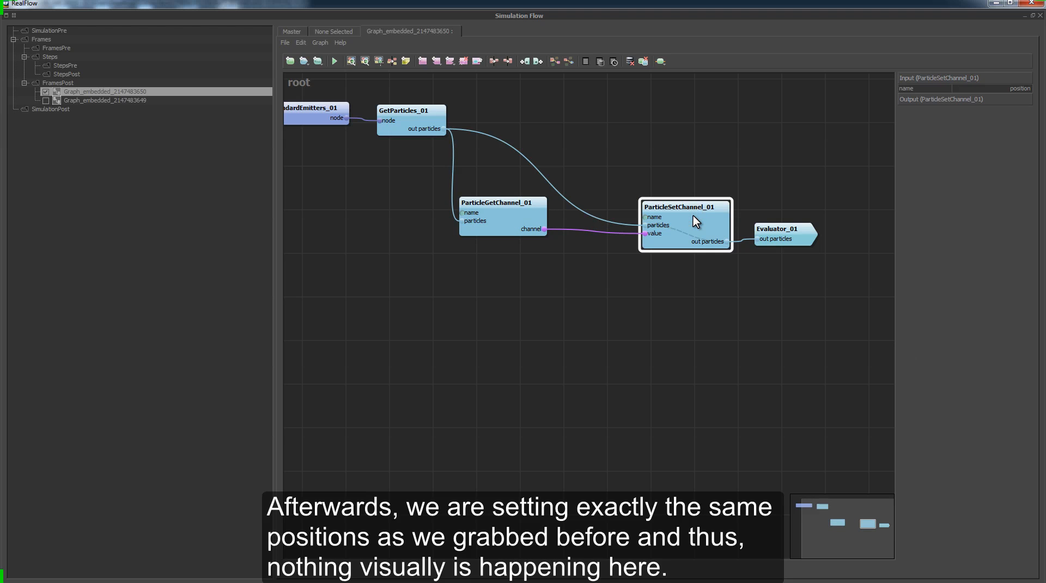
drag(773, 237, 782, 237)
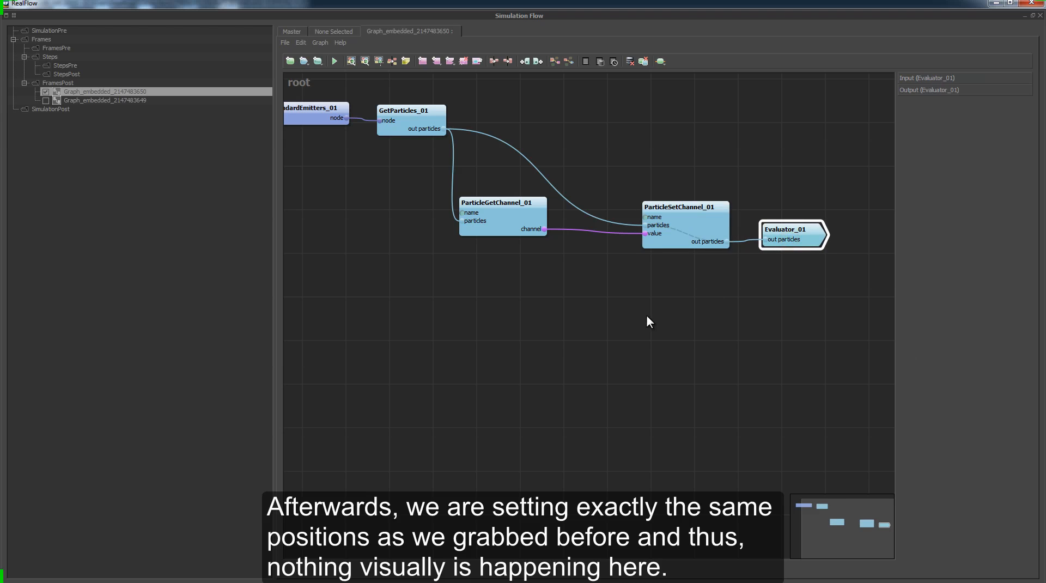
click(508, 322)
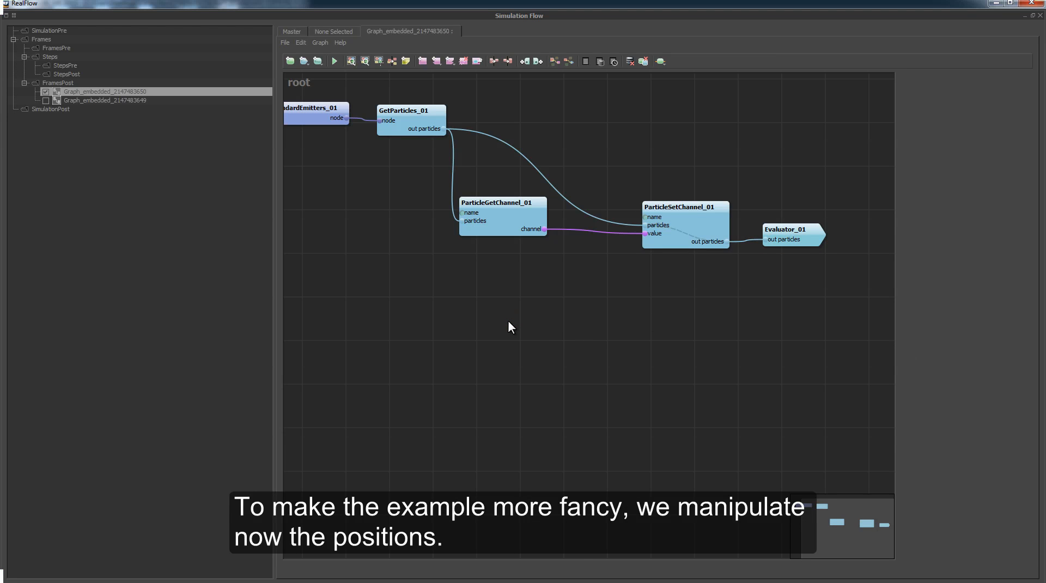
Add a Mul node in the empty area below the ParticleGetChannel node.
right_click(509, 322)
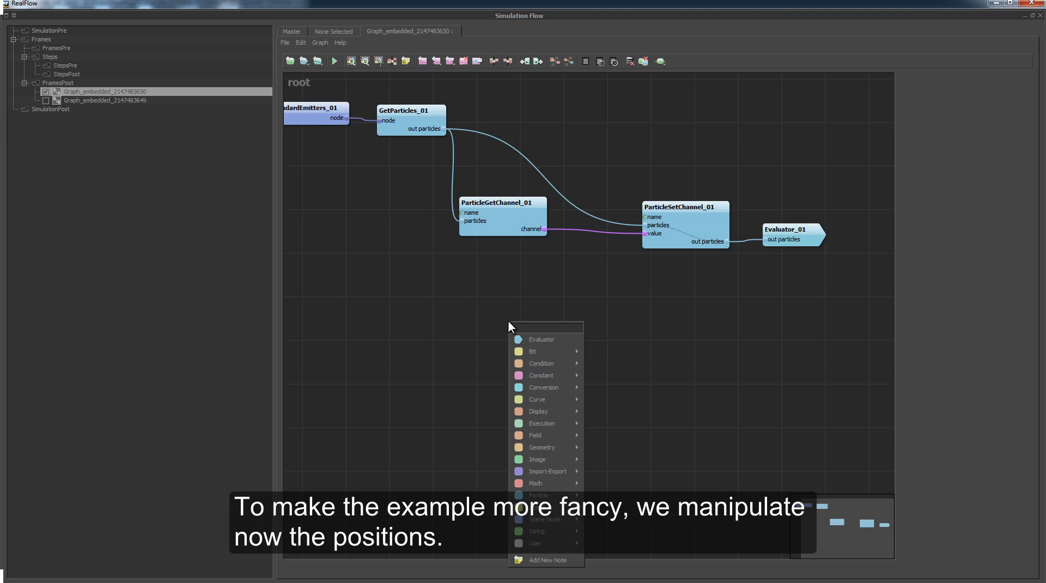
text(mul)
key(Return)
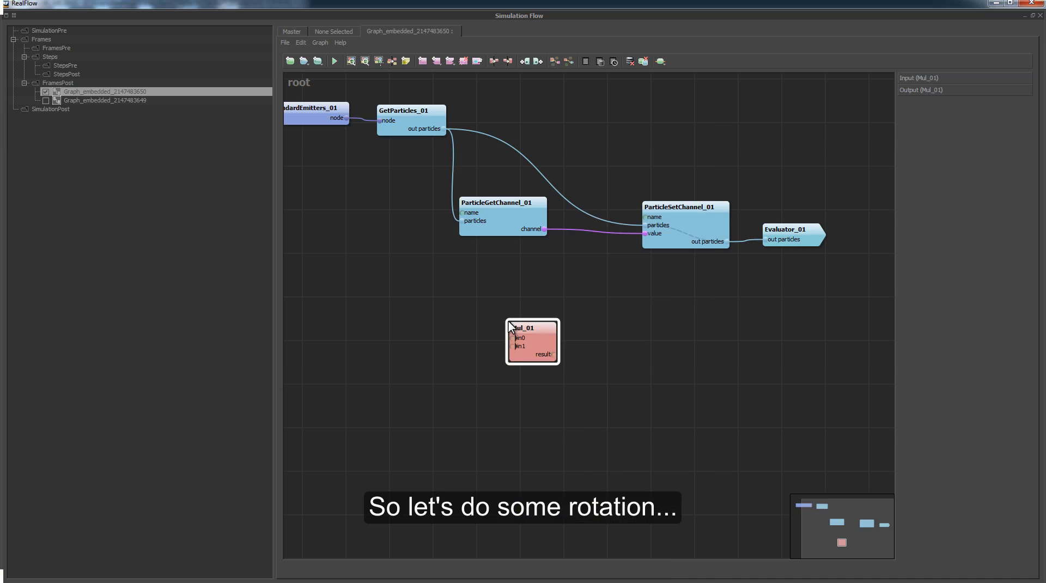
Add a Matrix4CreateRotation node to the graph at the Mul node's location.
right_click(508, 322)
text(rota)
key(Down)
key(Down)
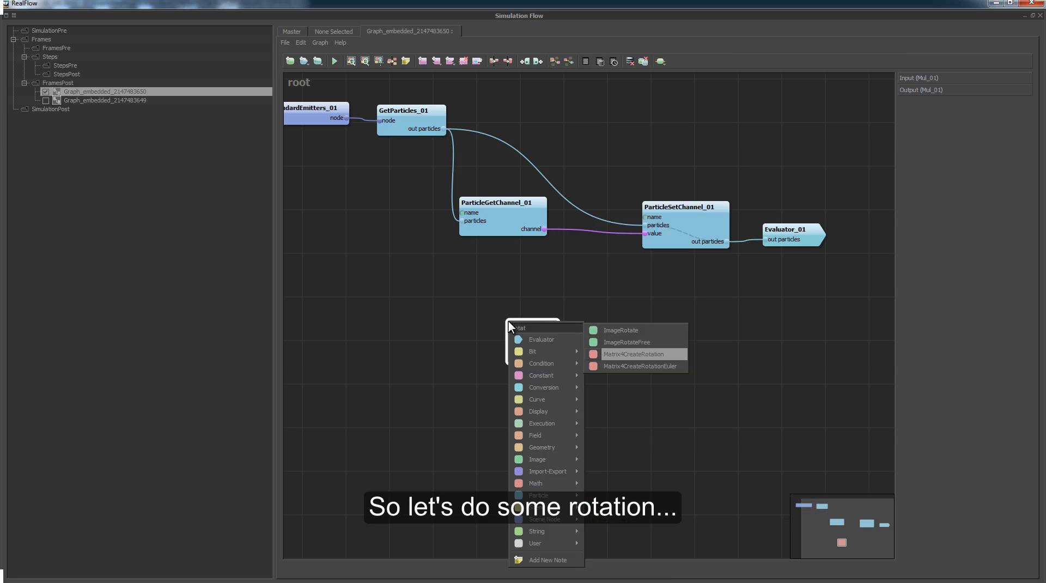
key(Return)
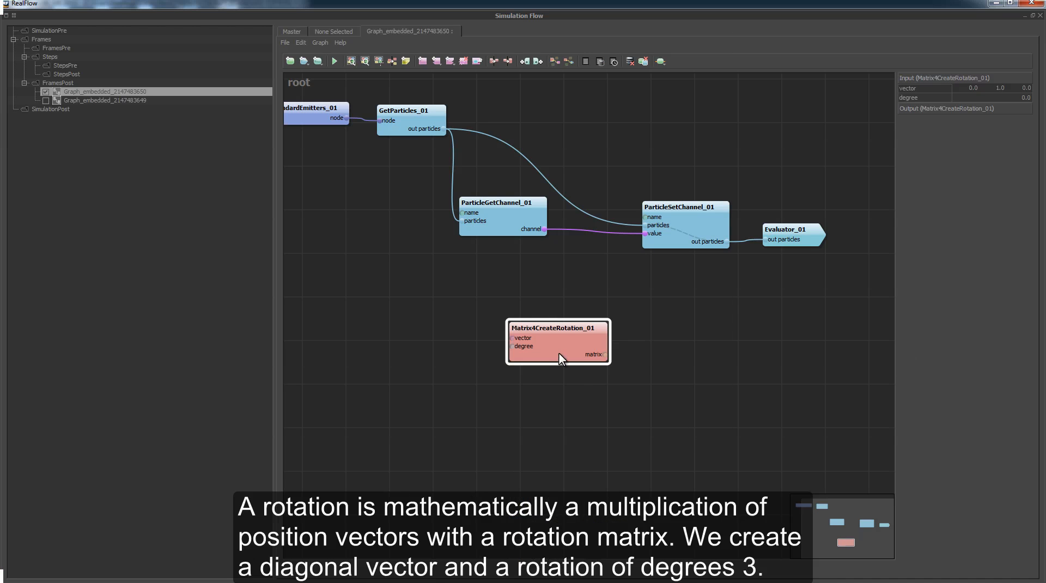
Place Mul beside the rotation node, connecting ParticleGetChannel's channel to its first input and the rotation matrix to its second.
drag(566, 338, 613, 286)
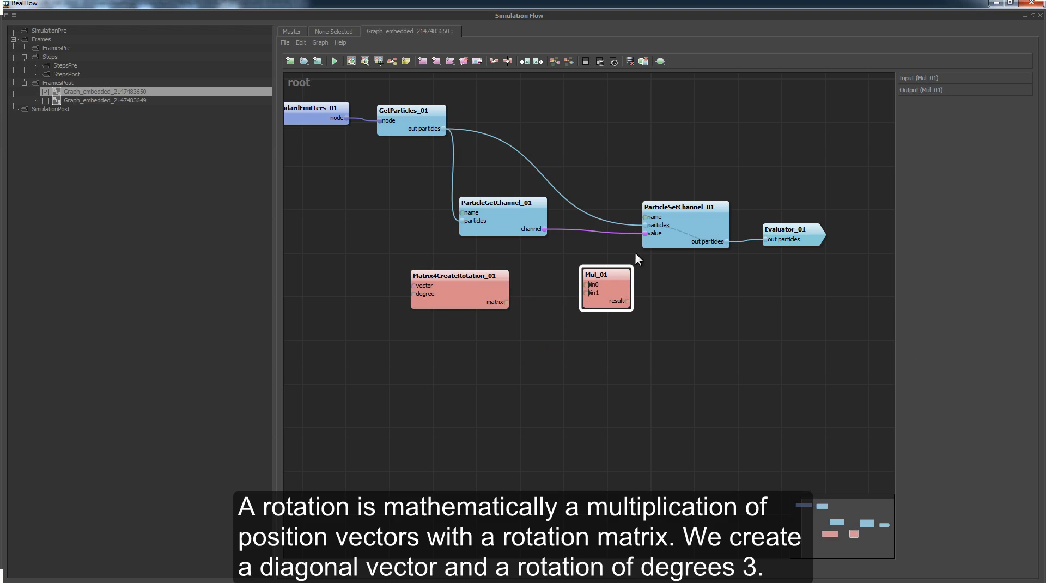
drag(543, 228, 587, 283)
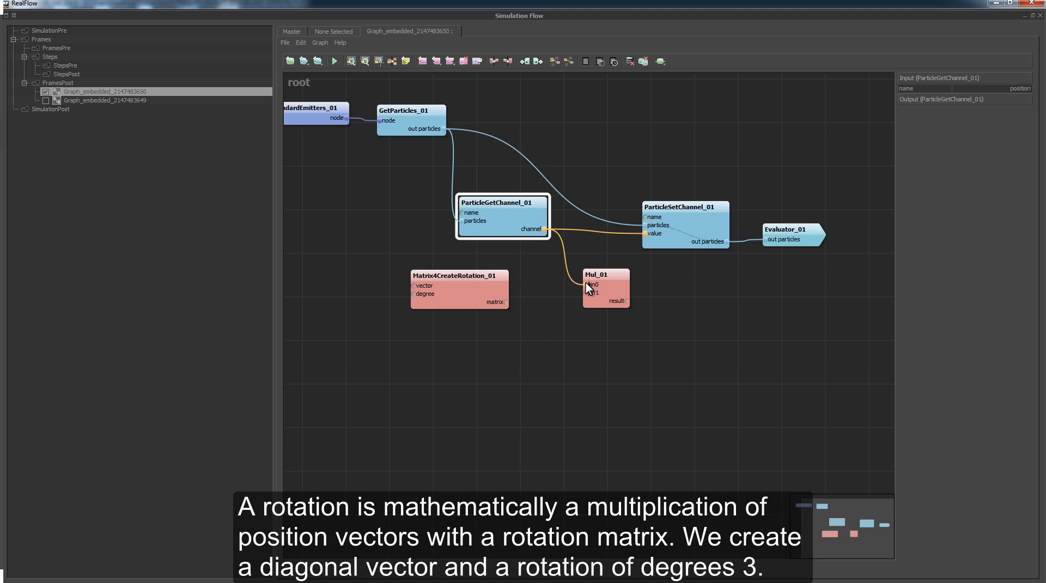
drag(502, 302, 589, 293)
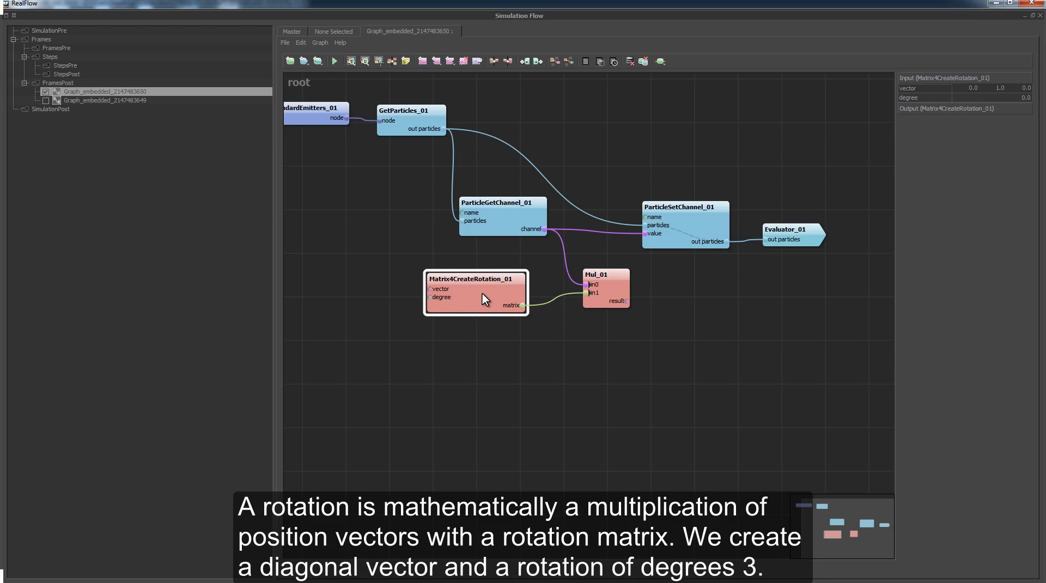
Set the Matrix4CreateRotation node's vector X and Z components to 1 and its degree to 3.
double_click(972, 87)
text(1)
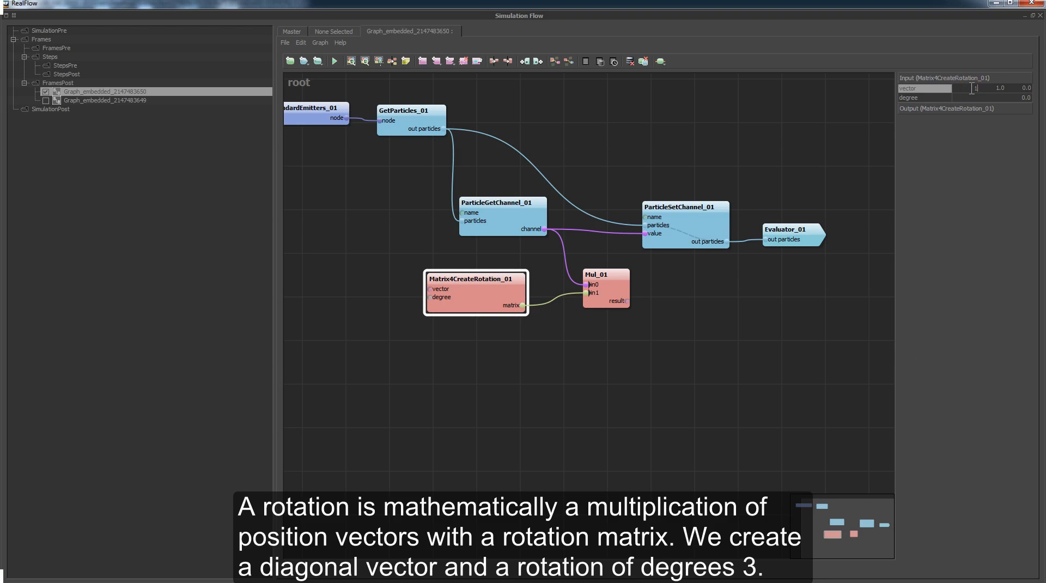
key(Tab)
key(Tab)
text(1)
key(Tab)
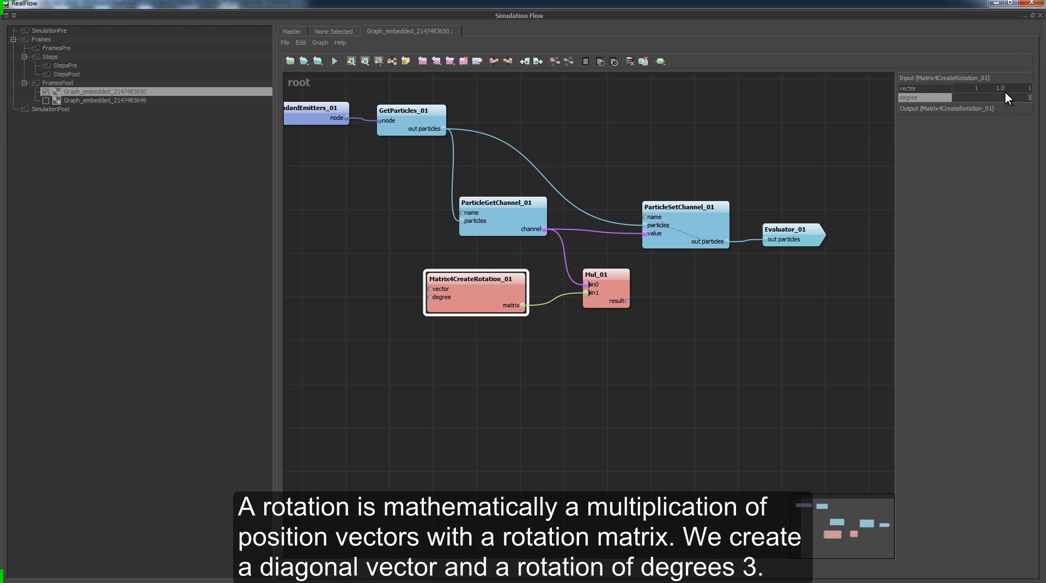
key(Return)
drag(66, 93, 64, 77)
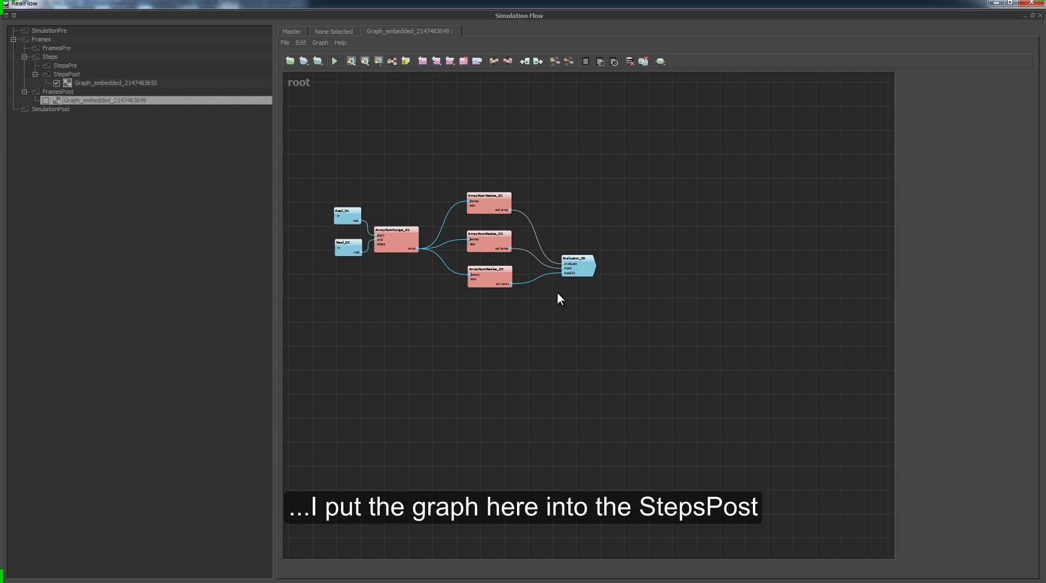
drag(73, 96, 75, 74)
click(56, 91)
click(98, 83)
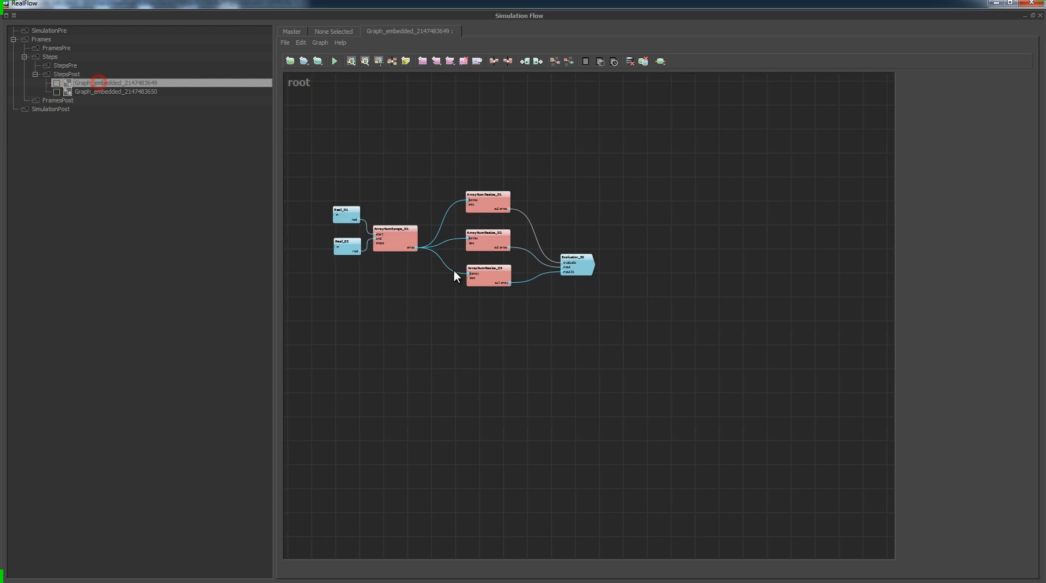
click(77, 92)
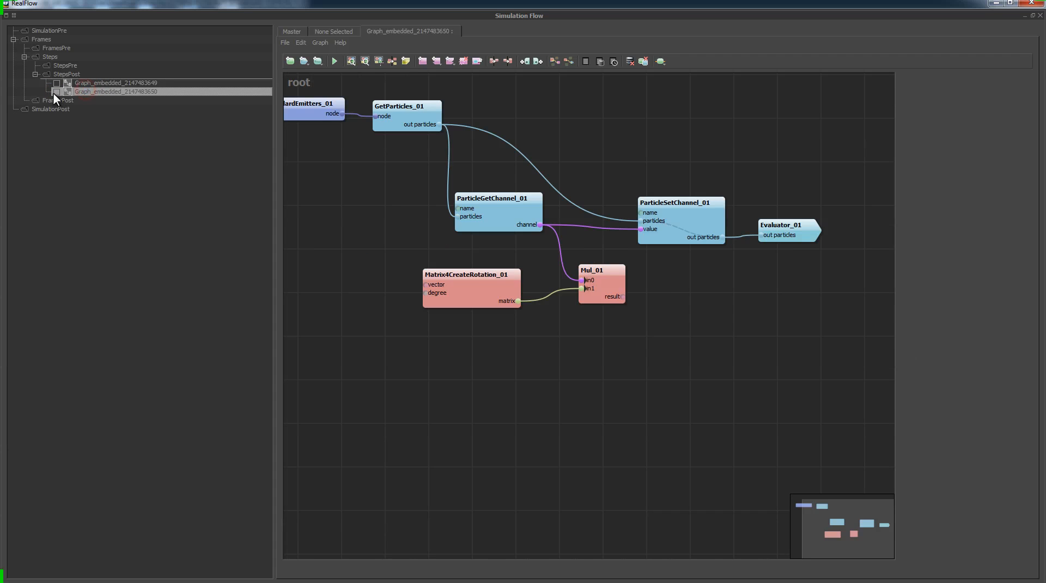
click(56, 92)
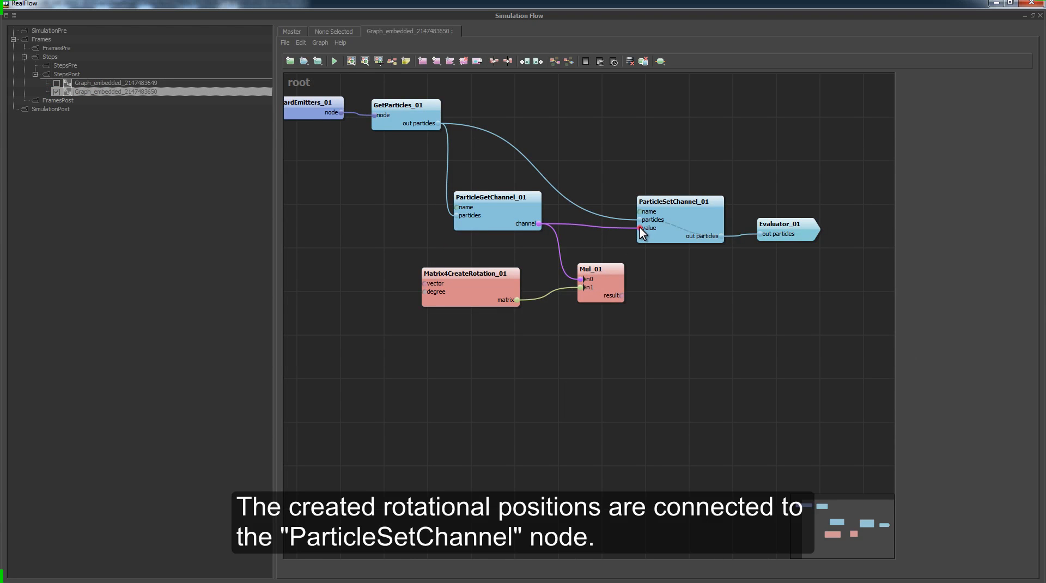
Replace the direct channel link into ParticleSetChannel's value with Mul's result, and execute the graph with the viewport in view.
drag(641, 229, 610, 247)
drag(612, 297, 640, 230)
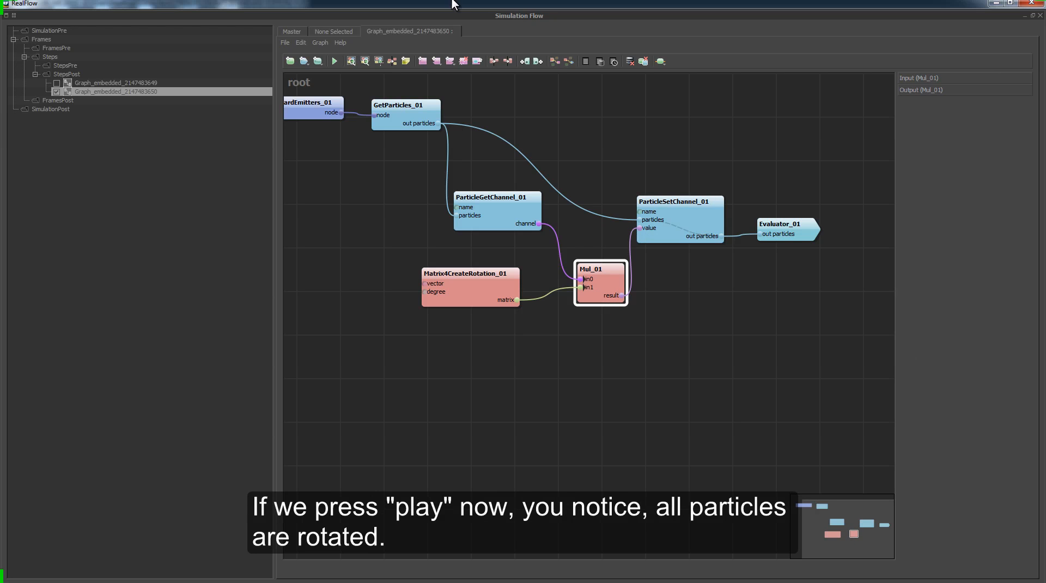
drag(452, 4, 741, 11)
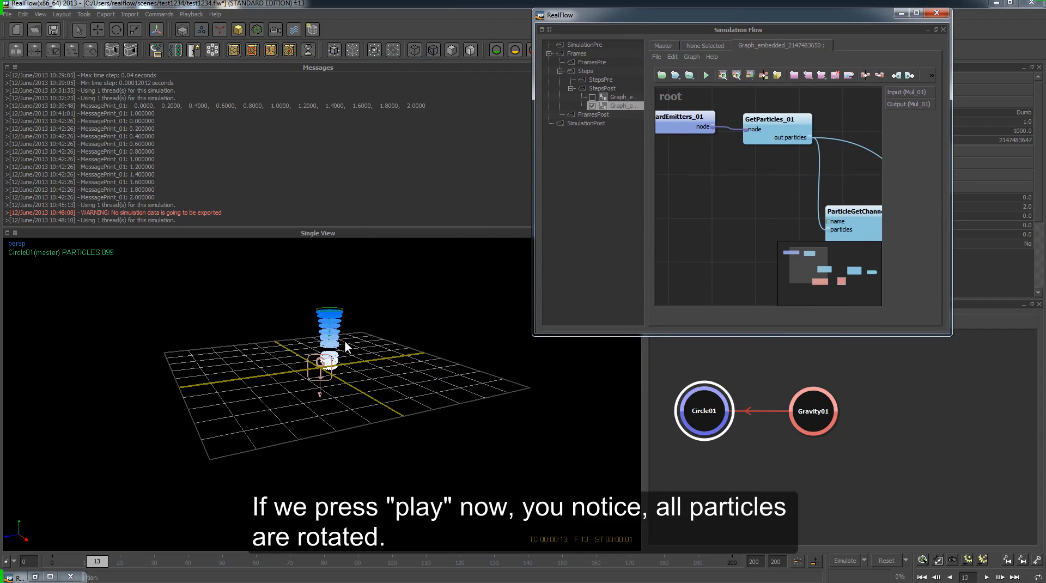
click(707, 74)
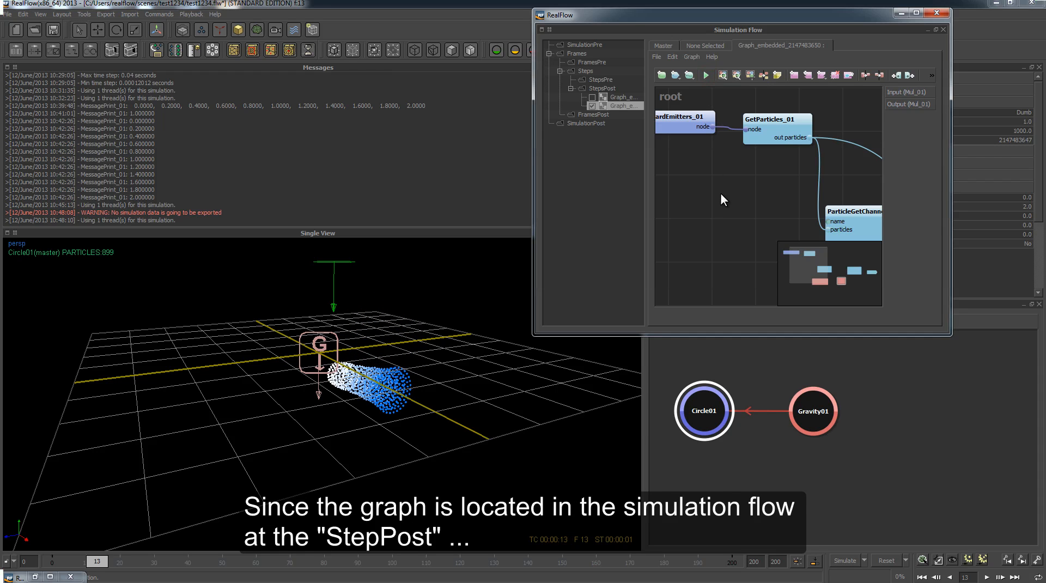
Reset the scene and simulate to about frame 66 with the rotation graph in StepsPost.
click(609, 89)
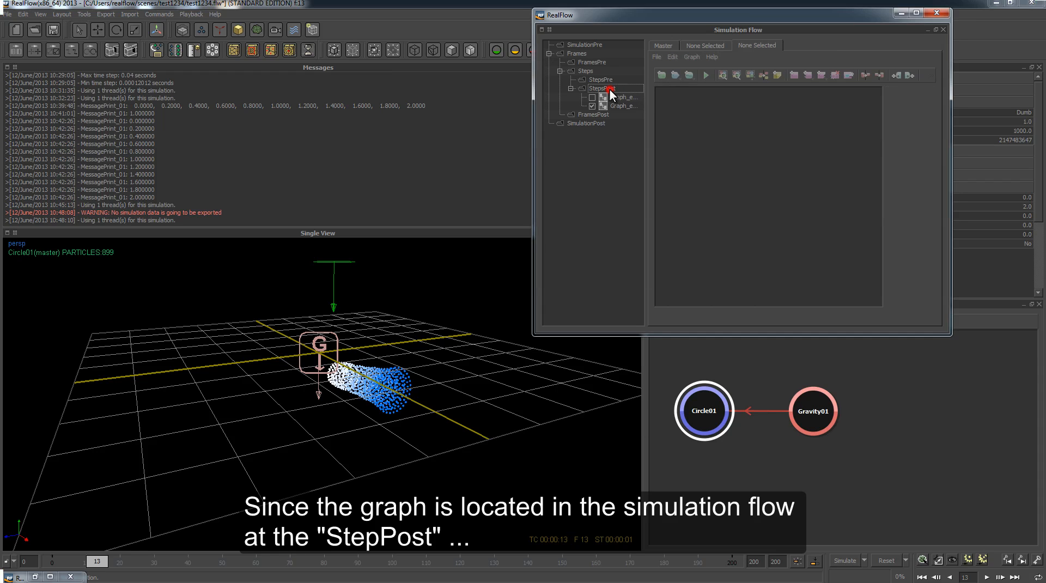
click(616, 105)
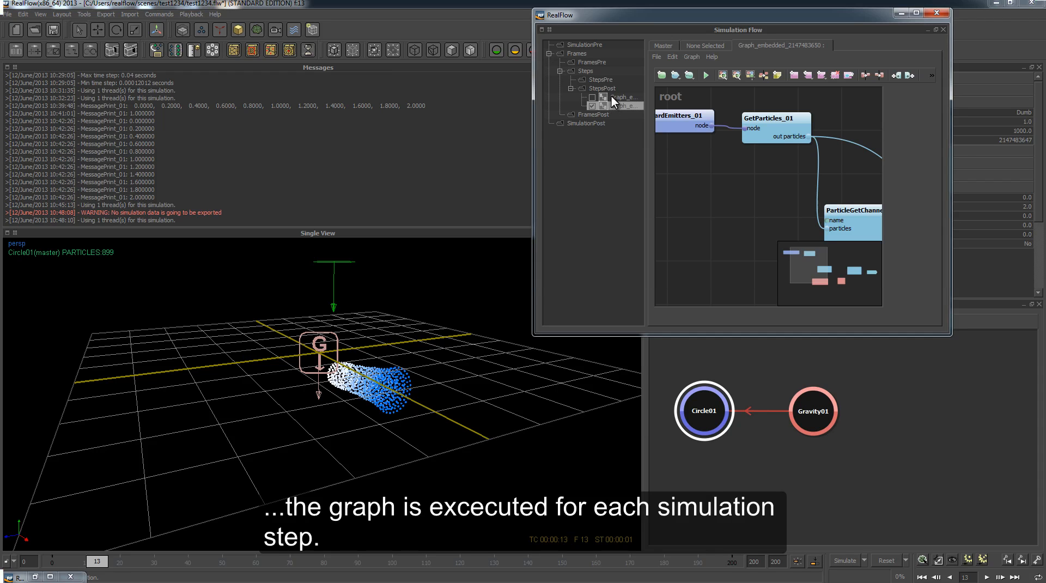
click(887, 560)
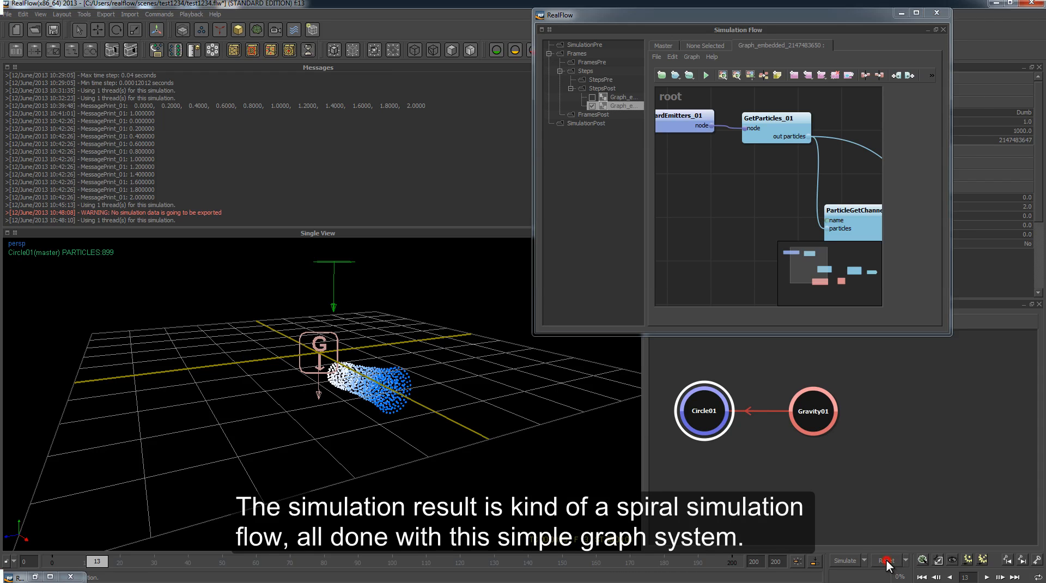
key(Return)
click(845, 561)
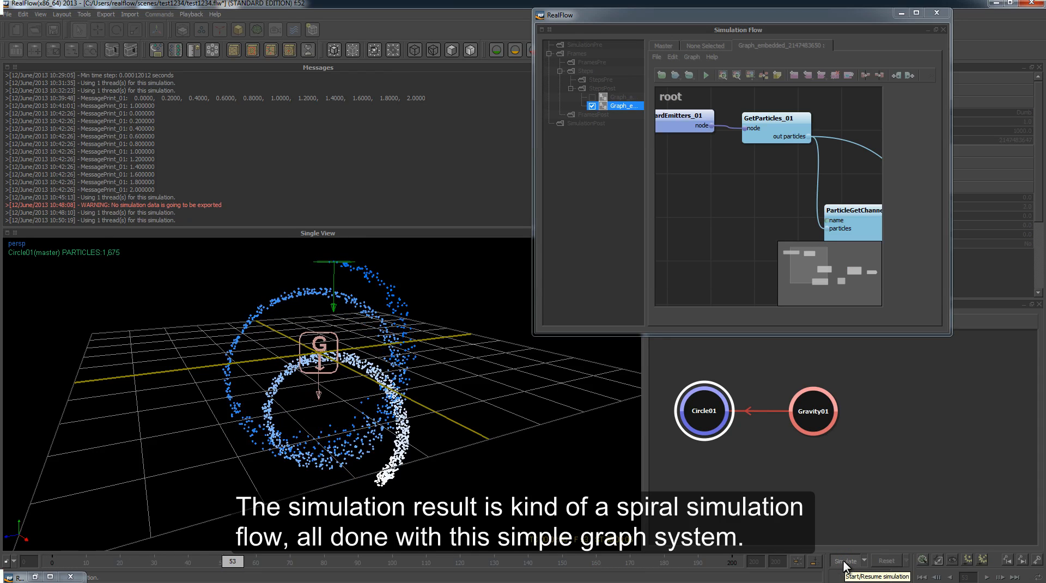
click(846, 562)
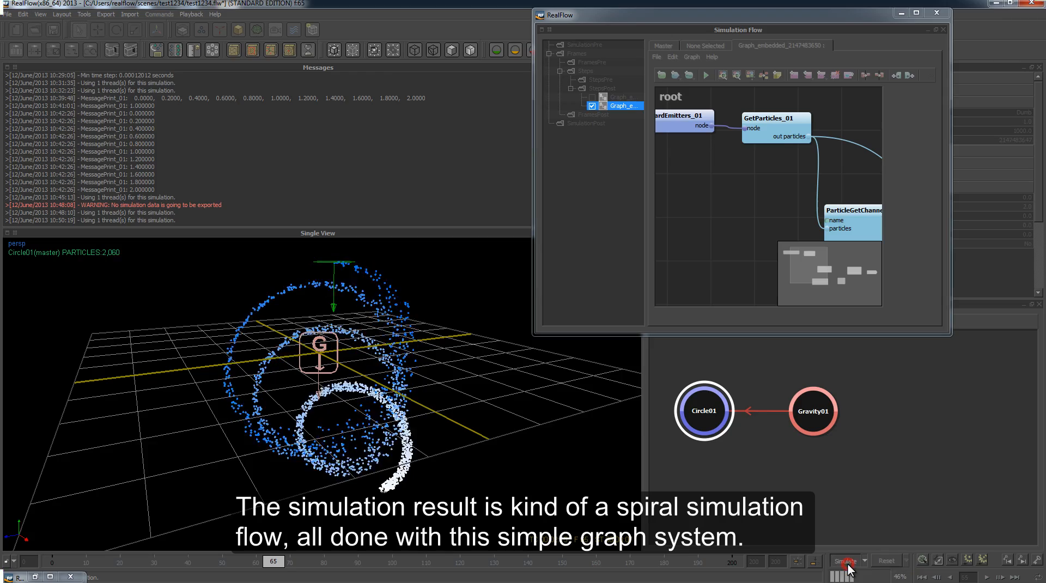
alt+drag(407, 410, 450, 394)
Maximize Simulation Flow and check the type and array size of the Mul node's result output.
drag(761, 15, 525, 81)
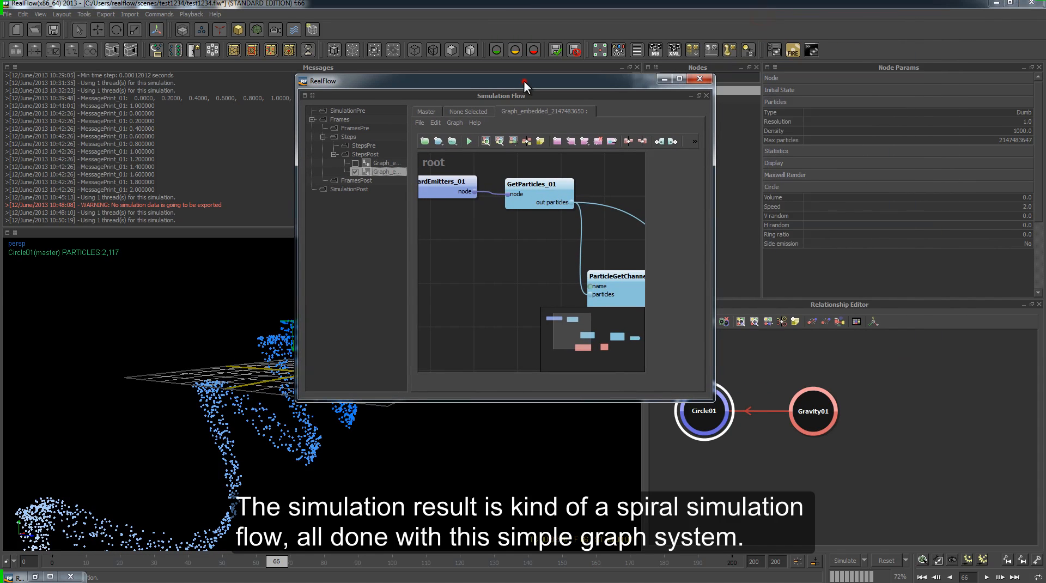
double_click(522, 81)
scroll(517, 172, up, 2)
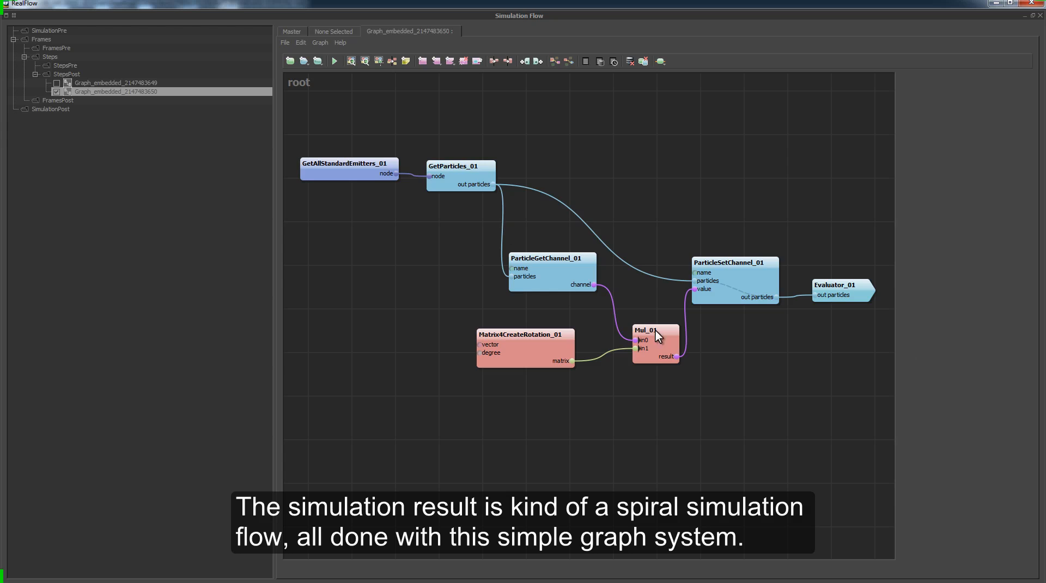
right_click(675, 356)
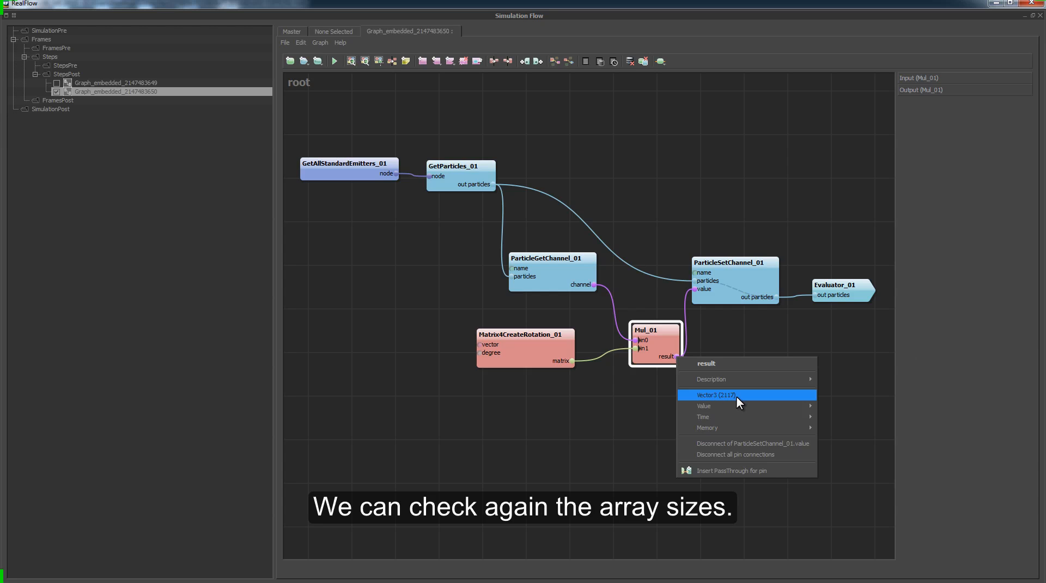
click(738, 294)
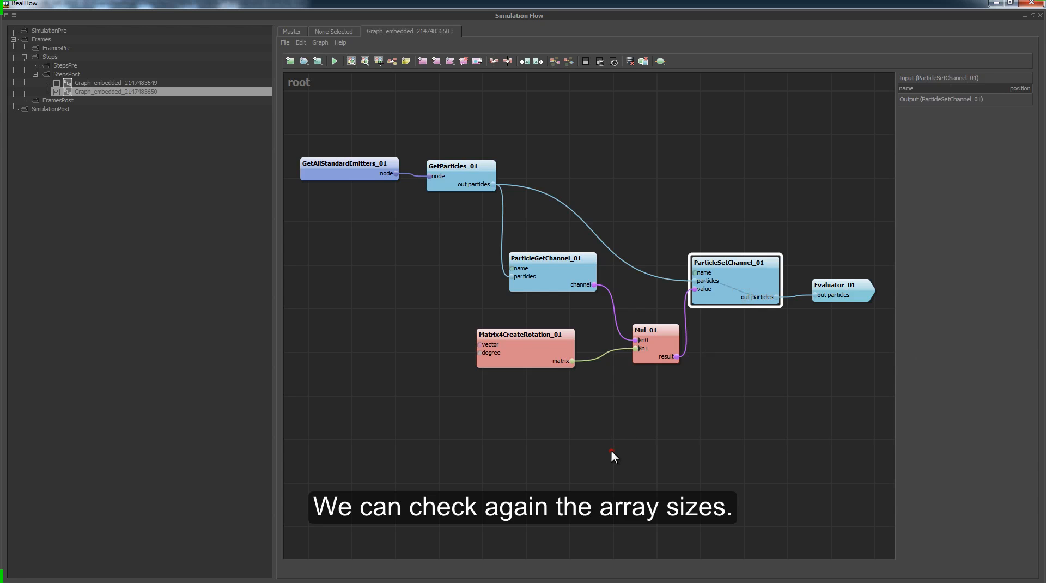
Restore the Simulation Flow window and minimize it to clear the main workspace.
middle_drag(611, 452, 585, 380)
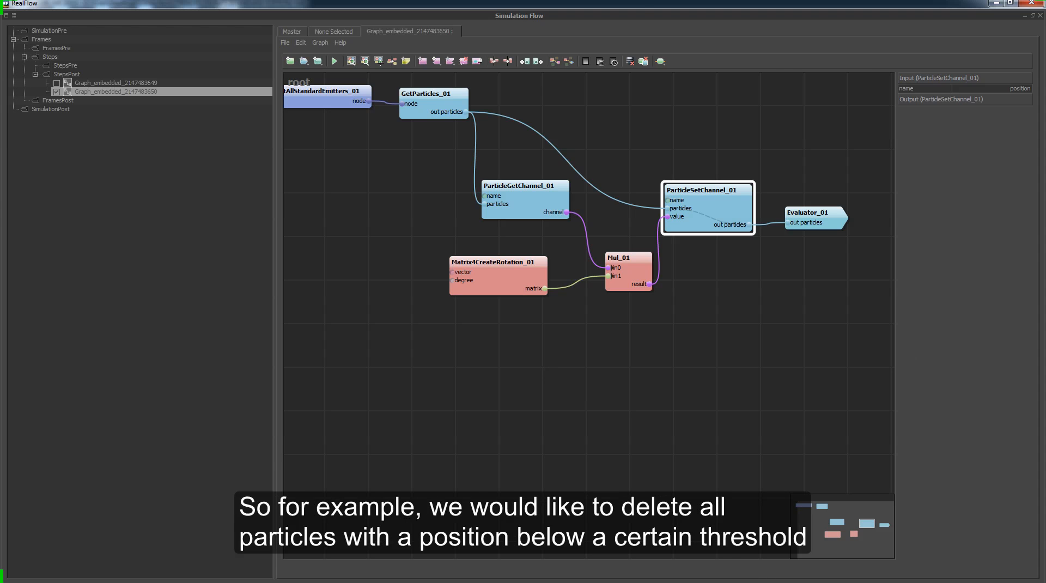
double_click(640, 4)
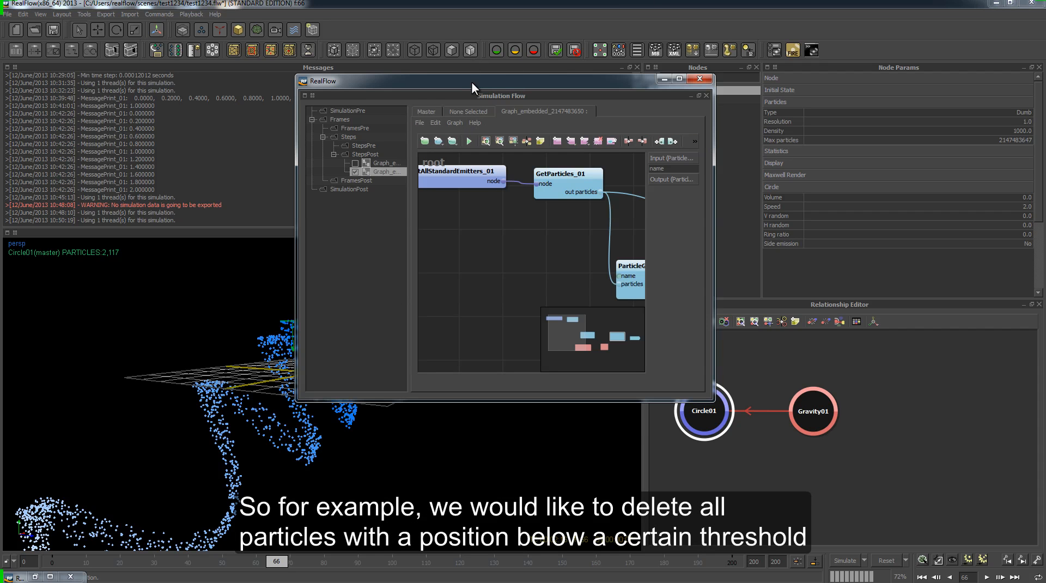
drag(471, 82, 714, 6)
alt+drag(329, 431, 320, 381)
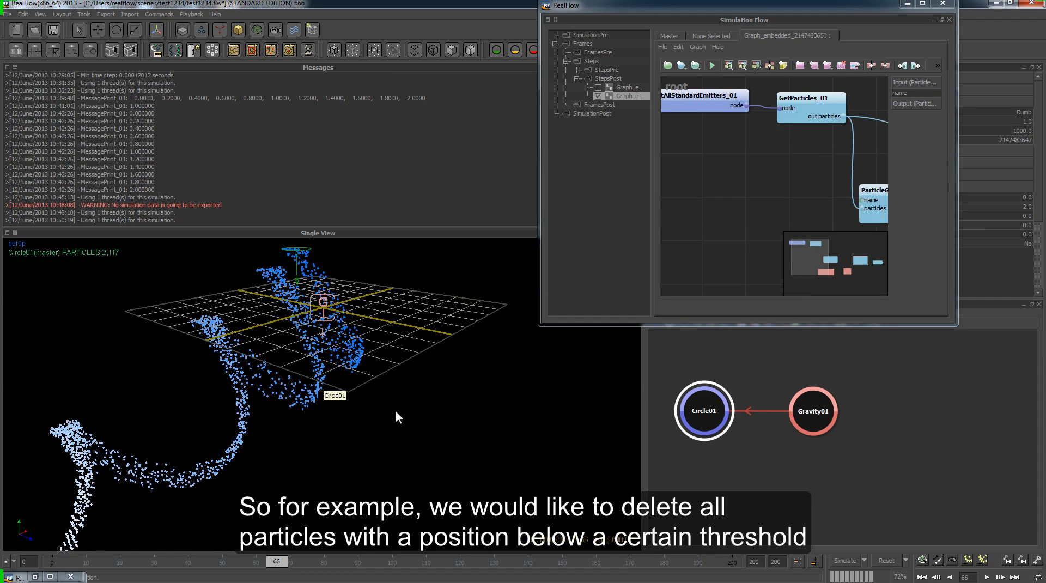
click(906, 4)
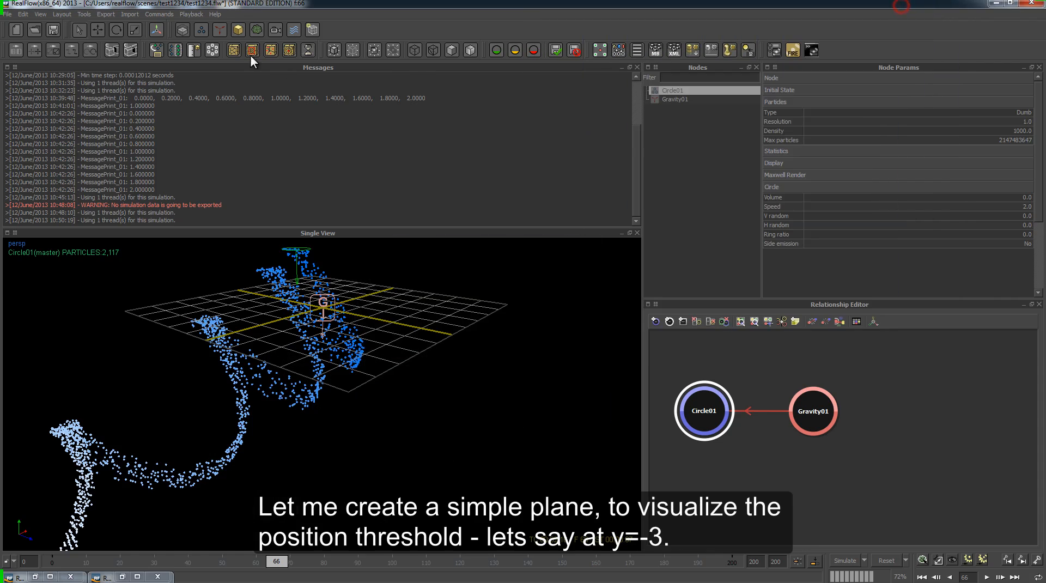
Create a plane object and set its Y position to -3.
click(239, 30)
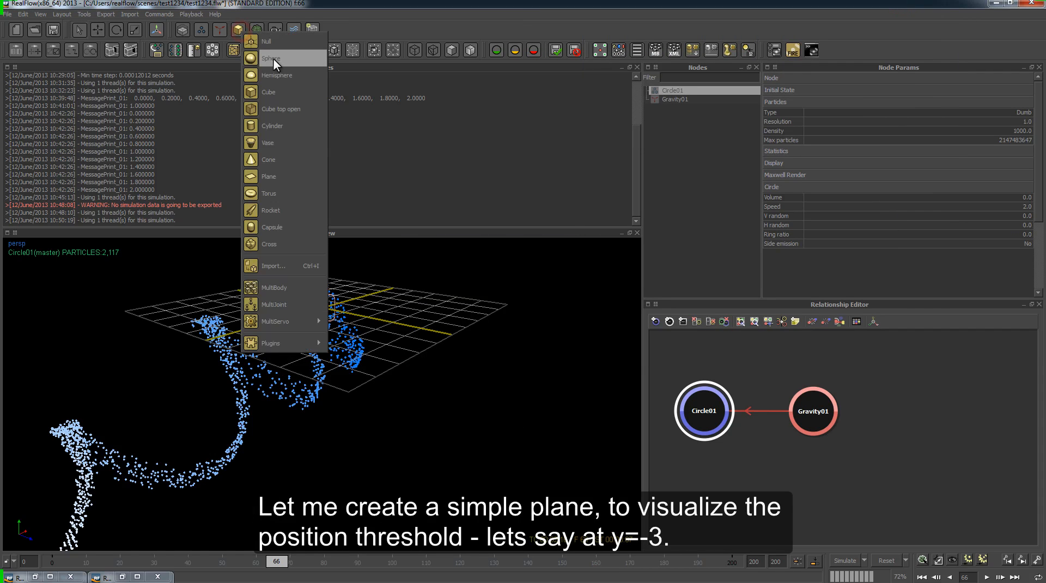
click(284, 175)
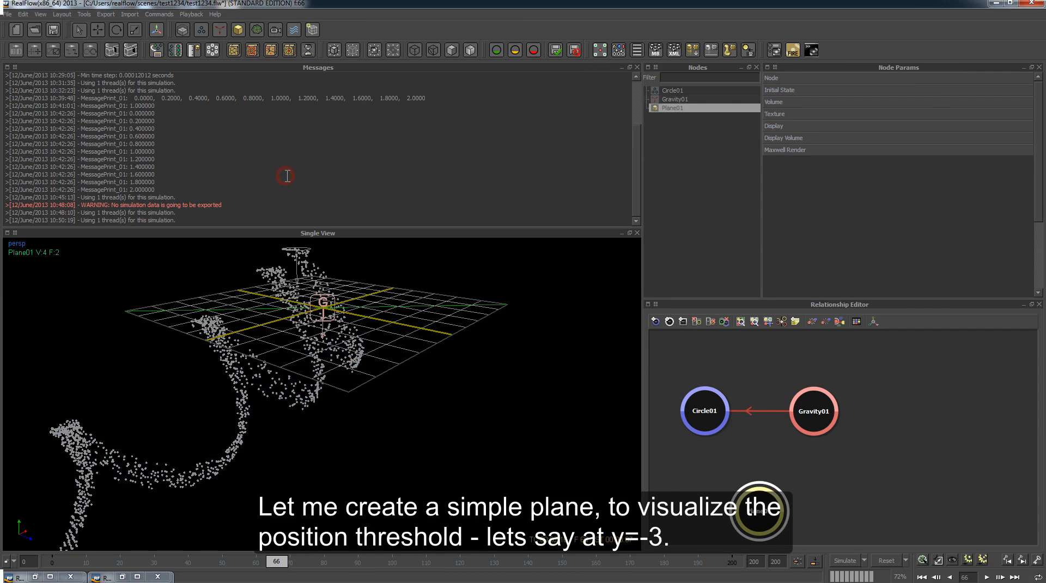
click(812, 74)
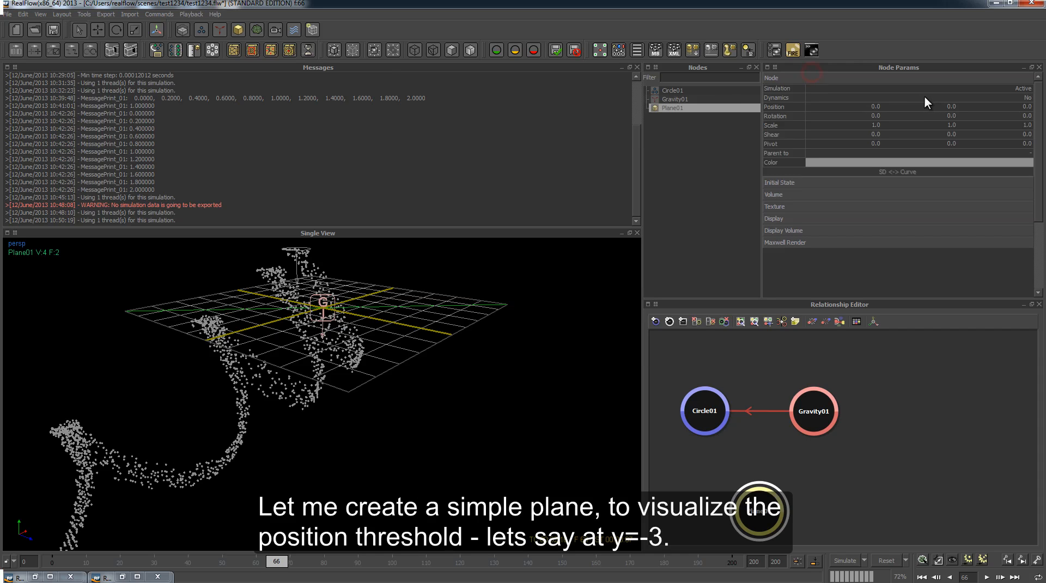
double_click(953, 108)
text(-3)
key(Return)
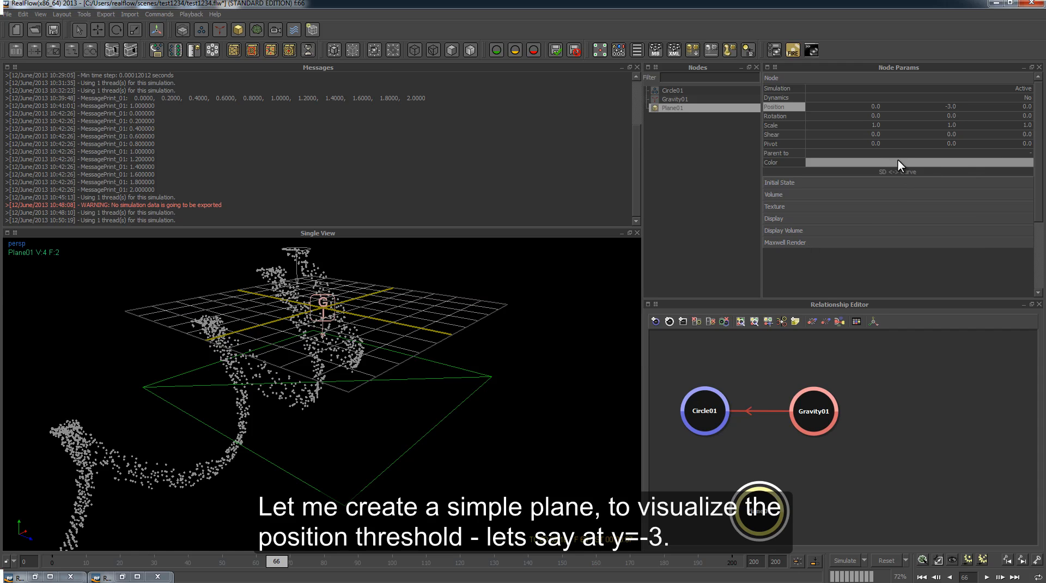
Switch the viewport to shaded display and color the plane brown with RGB 153, 114, 36.
click(449, 49)
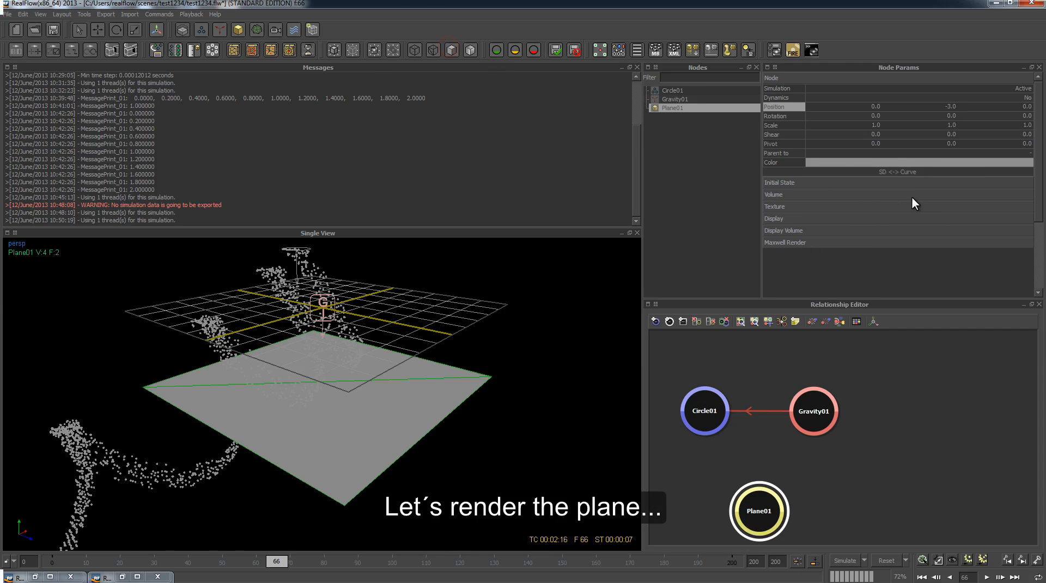
click(895, 162)
drag(621, 228, 625, 222)
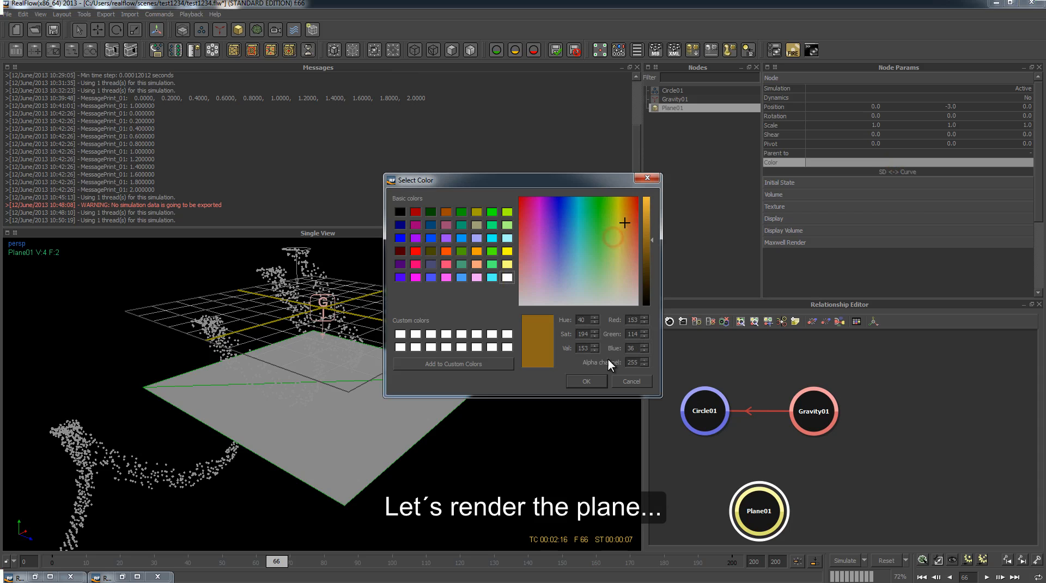
click(601, 378)
alt+drag(525, 451, 467, 418)
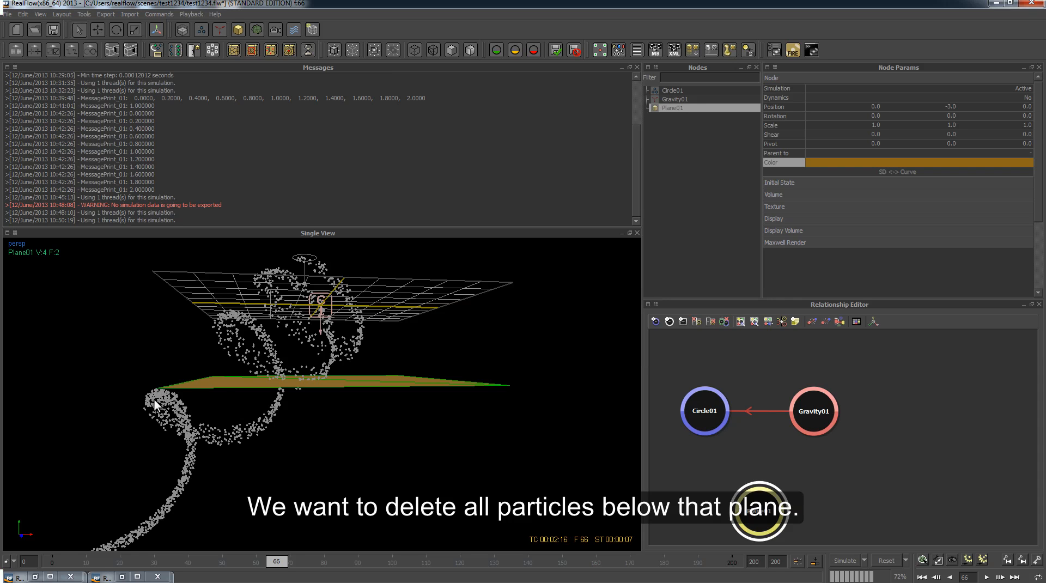
alt+drag(200, 395, 313, 434)
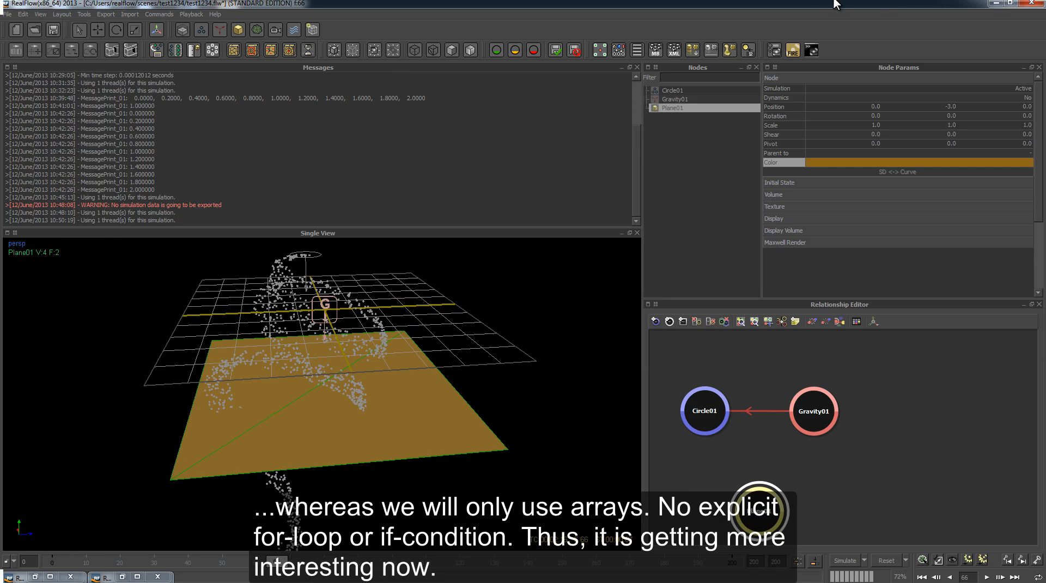
Maximize the Simulation Flow window and slightly adjust the spacing of the ParticleGetChannel, Matrix4CreateRotation and ParticleSetChannel nodes.
key(ctrl+F2)
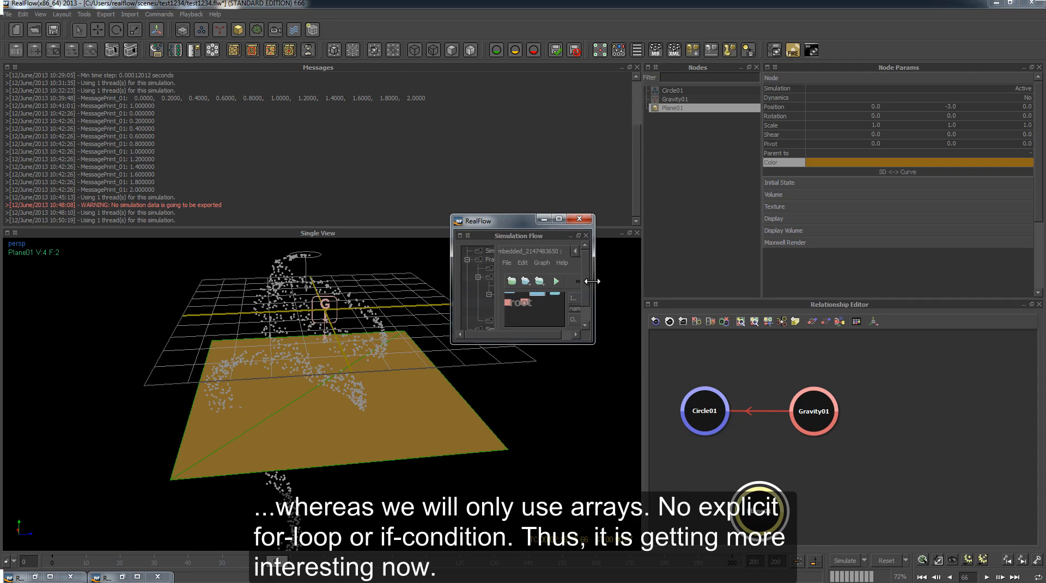
double_click(522, 222)
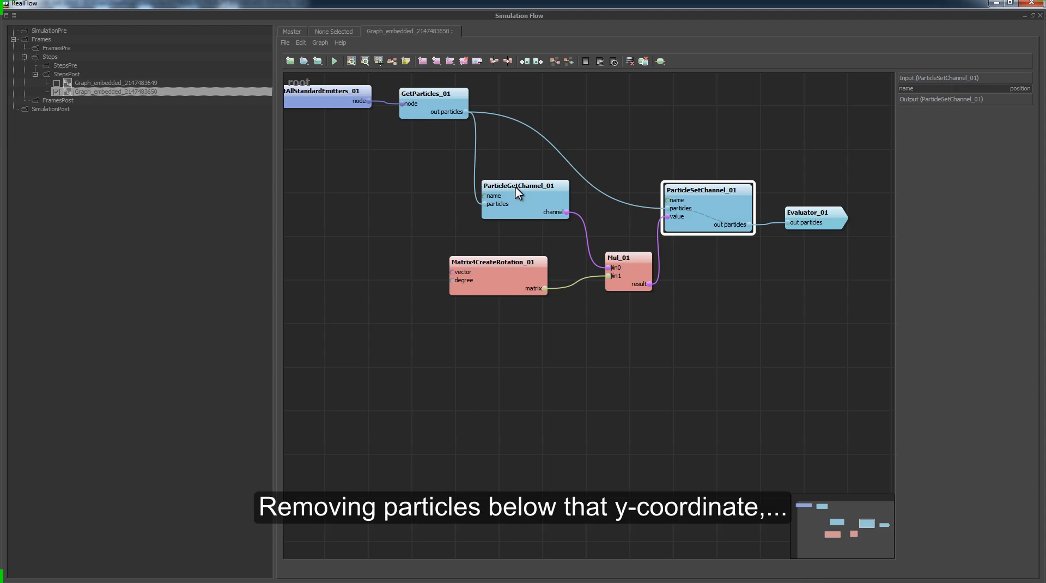
drag(516, 193, 499, 194)
drag(533, 279, 545, 284)
click(626, 276)
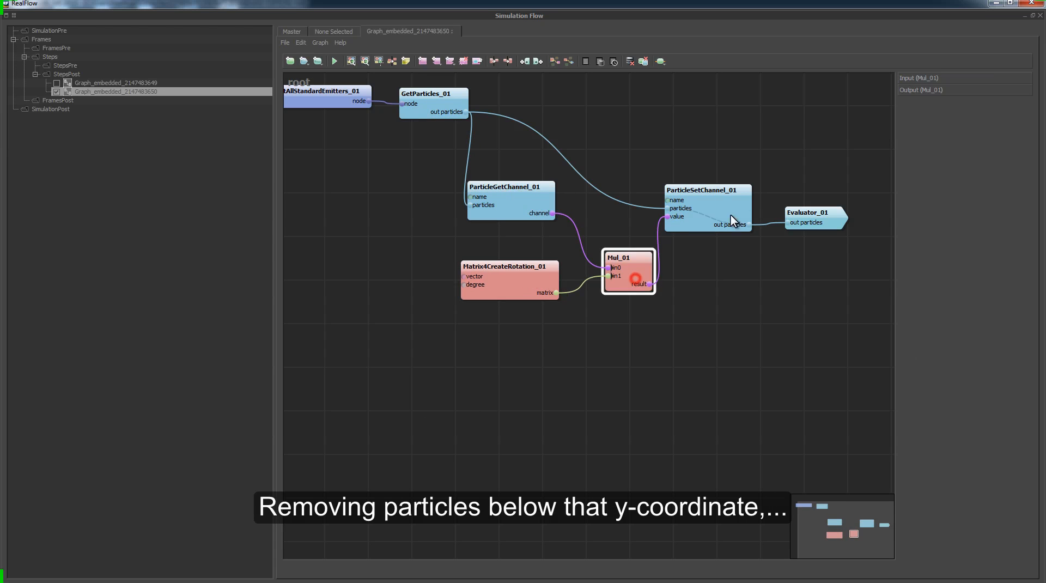
drag(715, 209, 732, 212)
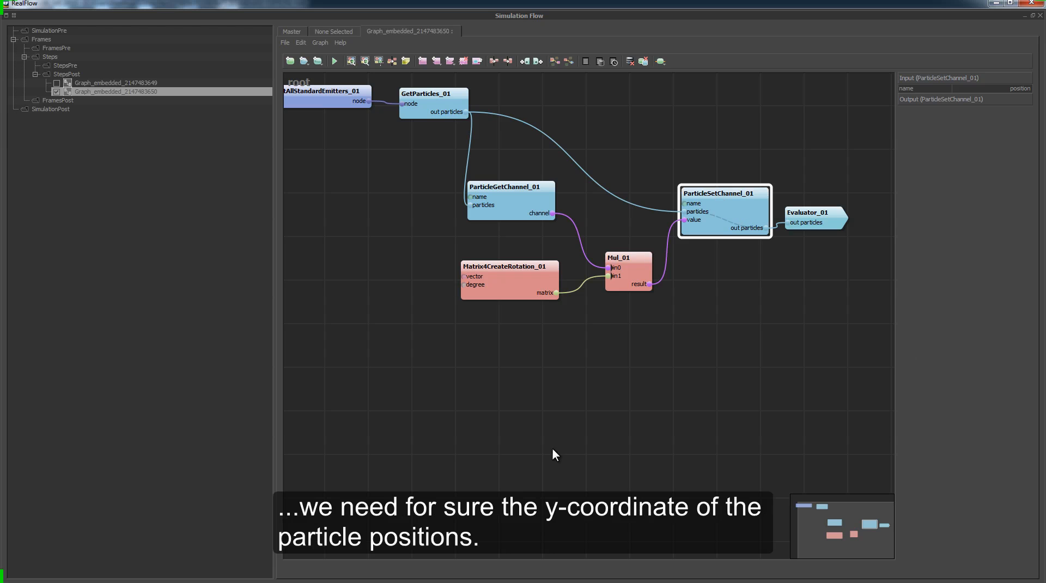
Add a Vector3ToComponents node and place it below the Matrix4CreateRotation node.
click(499, 434)
right_click(500, 434)
text(v)
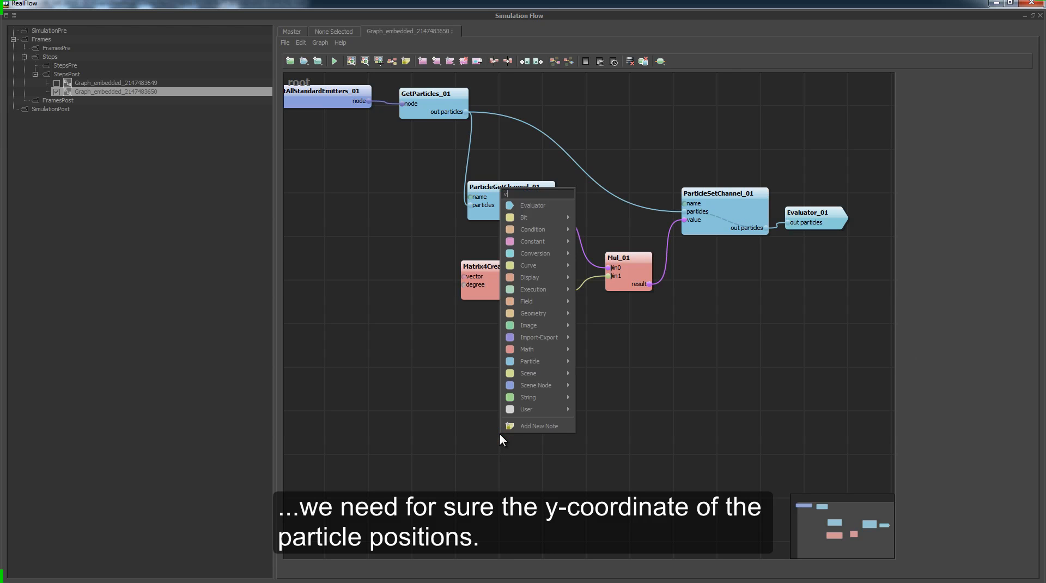
text(ector)
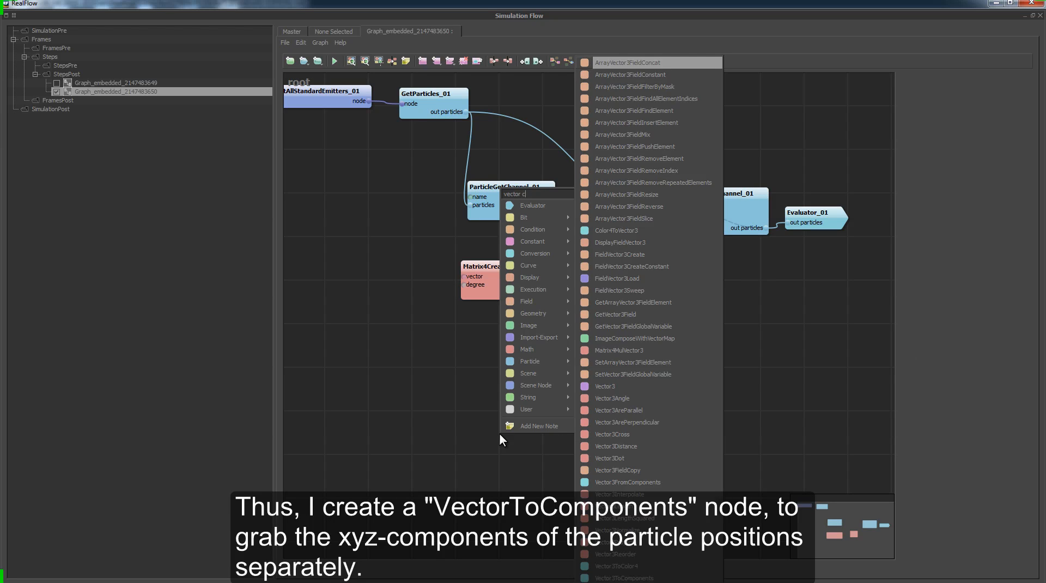
text(comp)
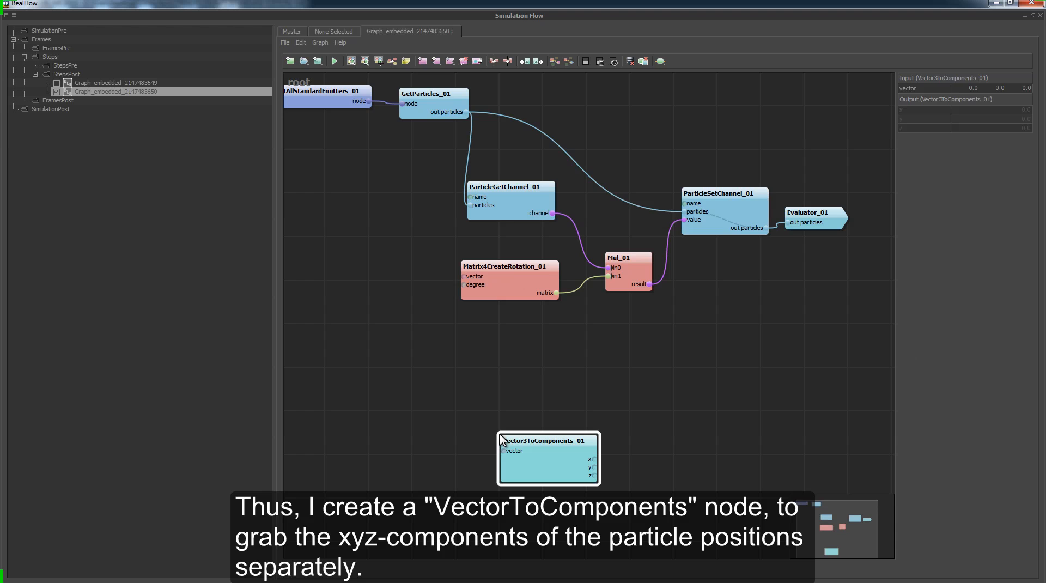
drag(545, 463, 540, 393)
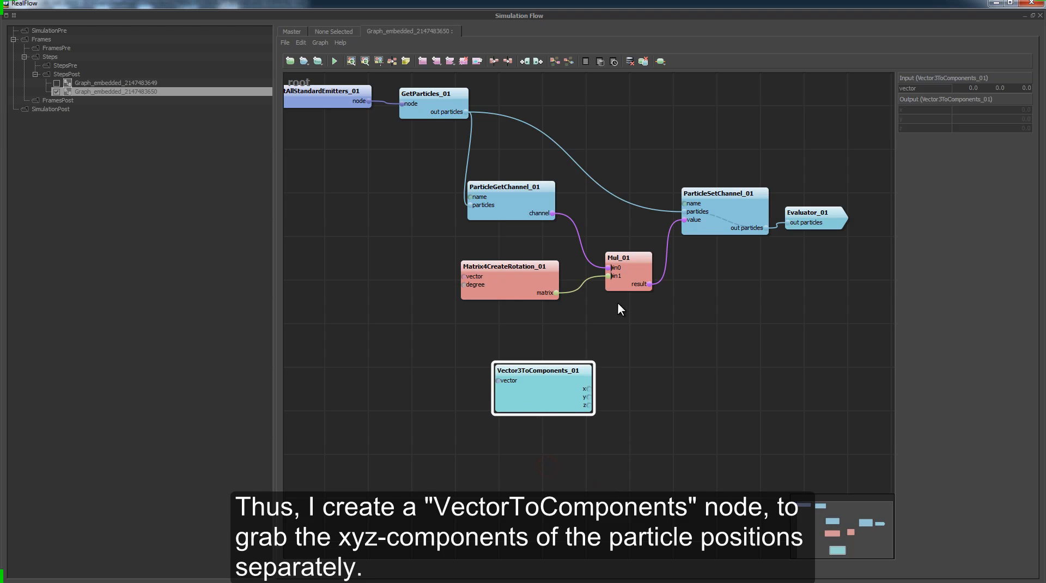
Shift the Mul, ParticleSetChannel and Matrix4CreateRotation nodes to the right to free space in the graph.
scroll(620, 310, down, 3)
drag(592, 205, 660, 324)
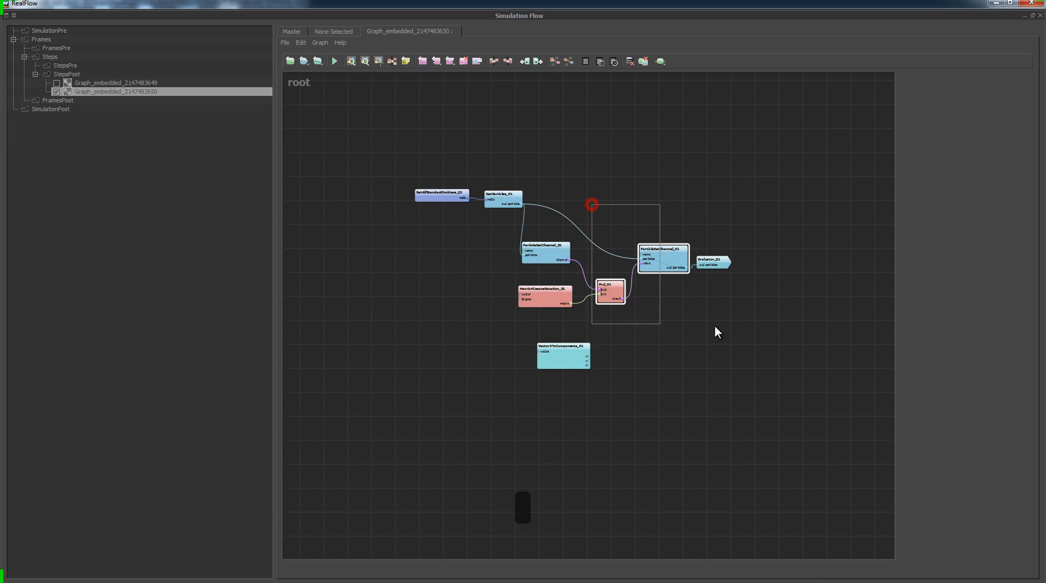
drag(611, 290, 725, 286)
drag(531, 295, 642, 288)
Connect the channel output of ParticleGetChannel to the vector input of Vector3ToComponents.
drag(567, 260, 565, 369)
scroll(565, 370, up, 3)
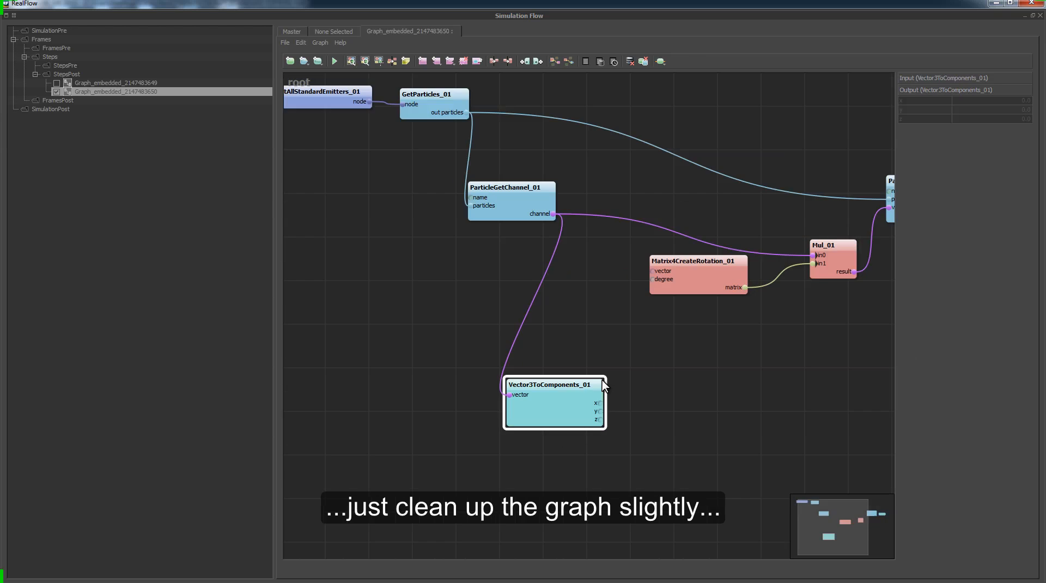
scroll(561, 352, up, 1)
drag(513, 327, 529, 338)
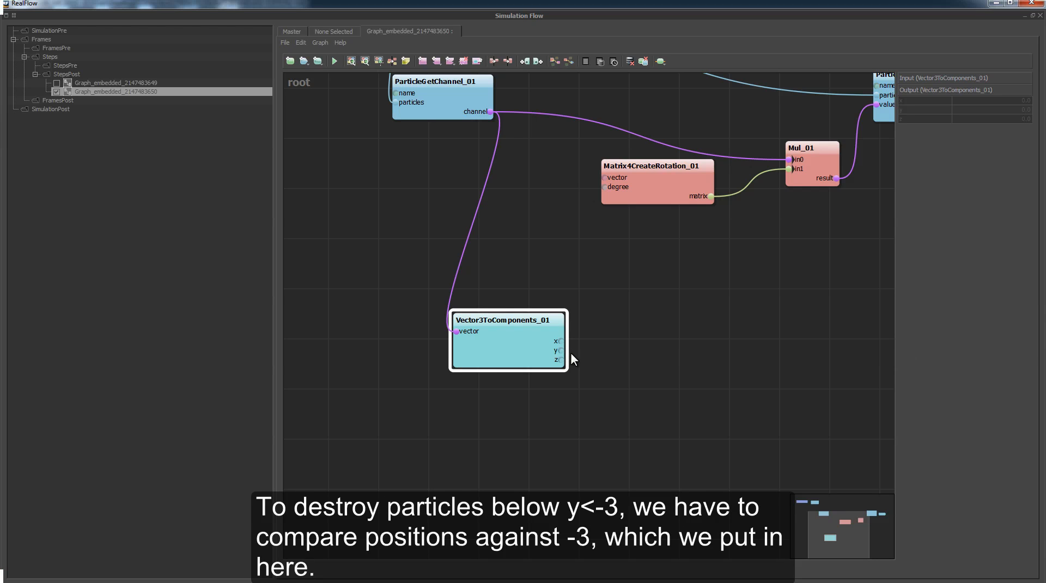
Add a Real node below Vector3ToComponents and set its input value to -3.
click(544, 401)
right_click(544, 401)
text(real)
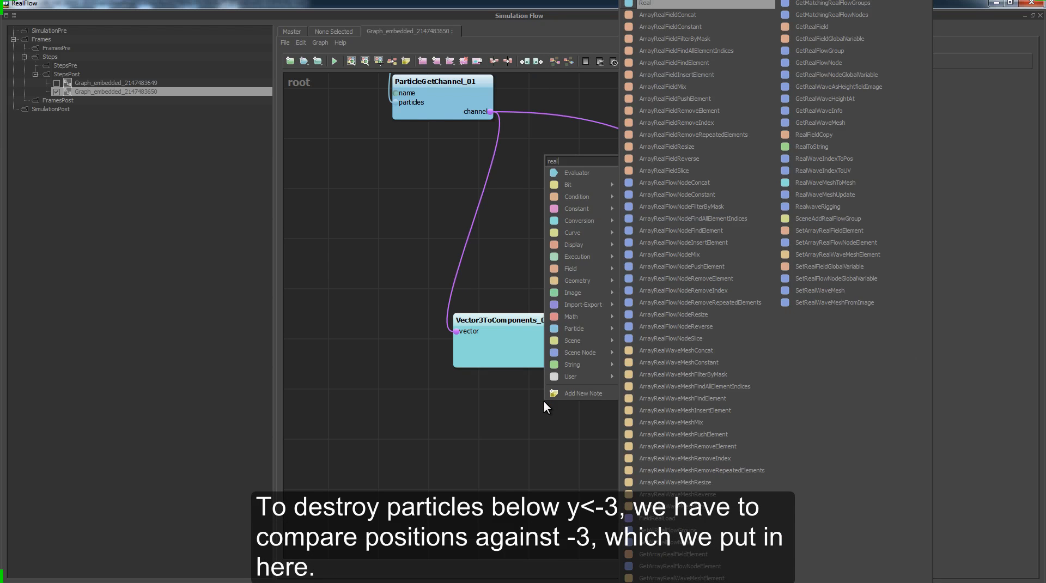
key(Return)
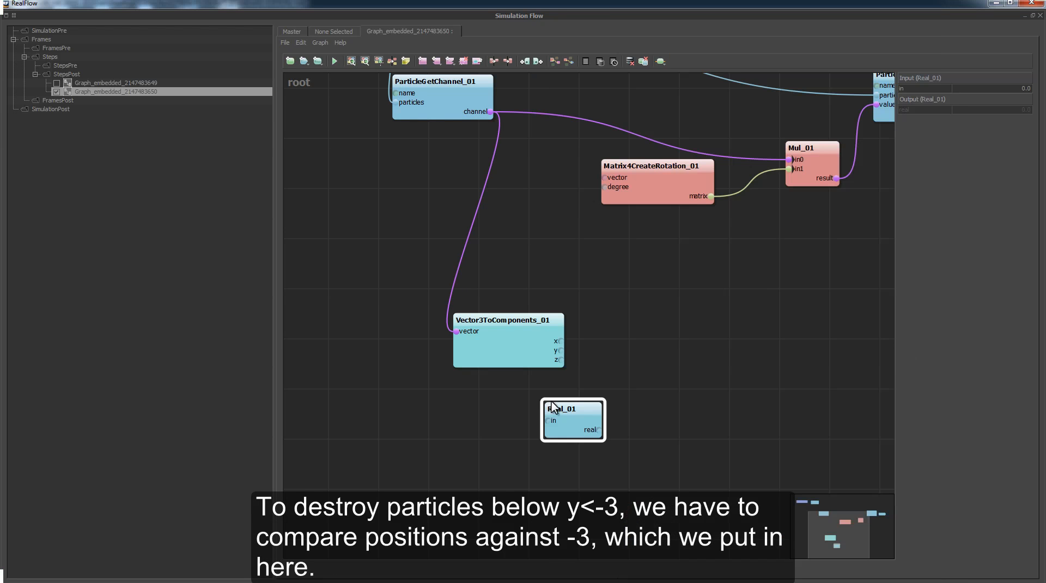
click(583, 416)
double_click(1022, 87)
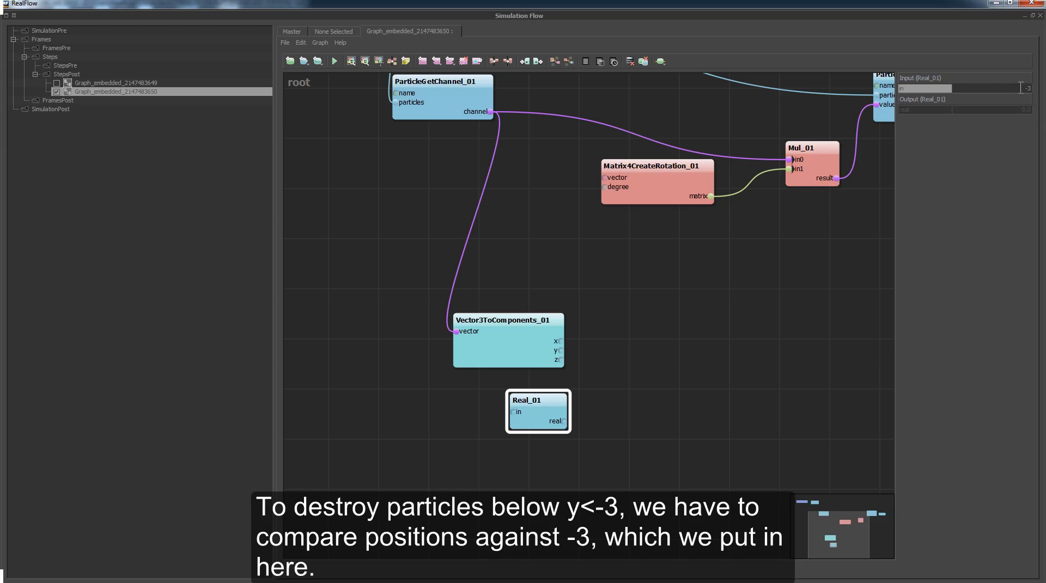
text(-3)
key(Return)
Add a ConditionFilterByLessThan node to the right of the Vector3ToComponents and Real nodes.
click(631, 358)
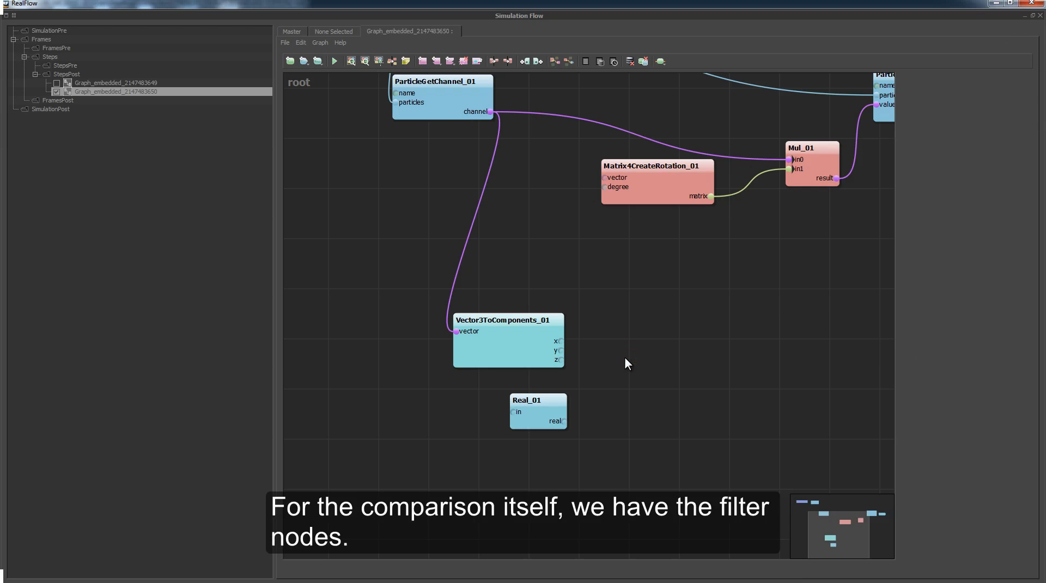
right_click(626, 358)
text(co)
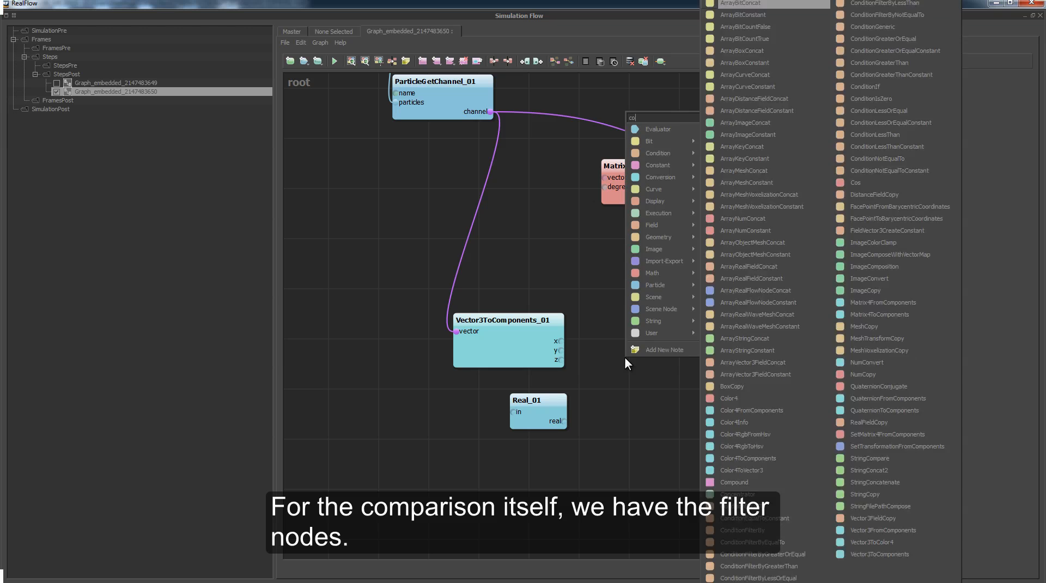
text(nd filt les)
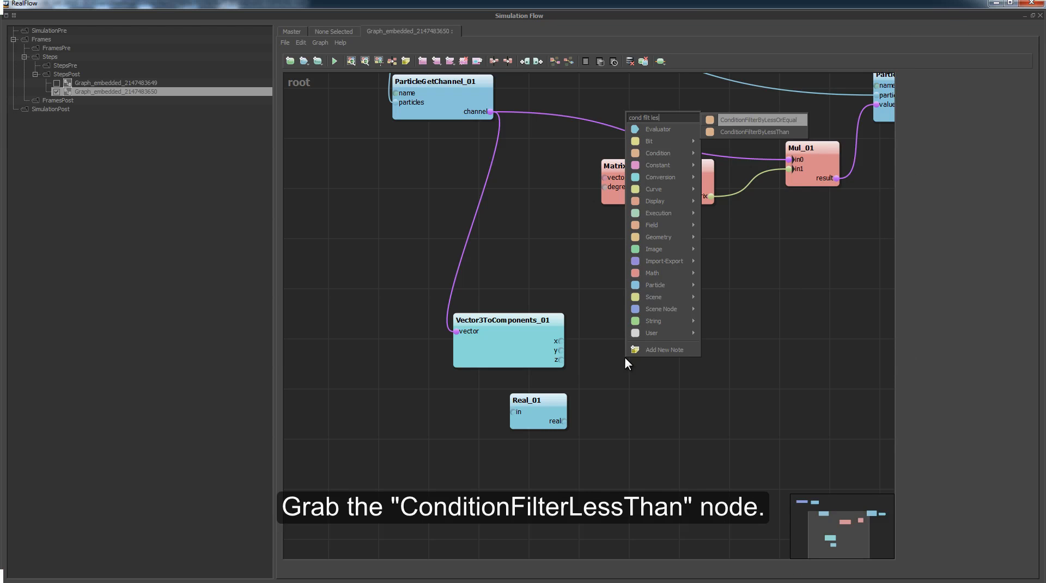
key(Down)
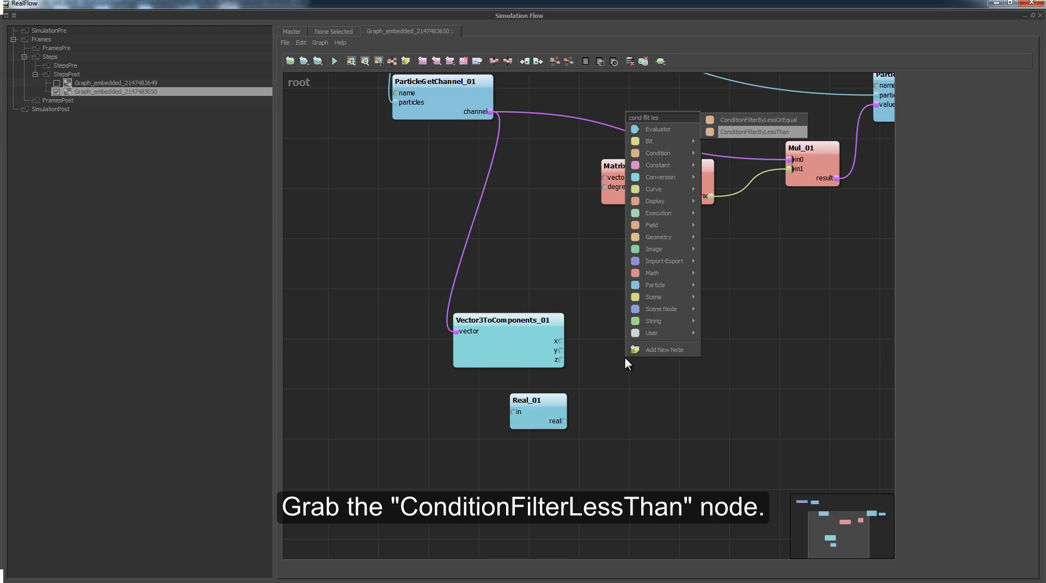
key(Return)
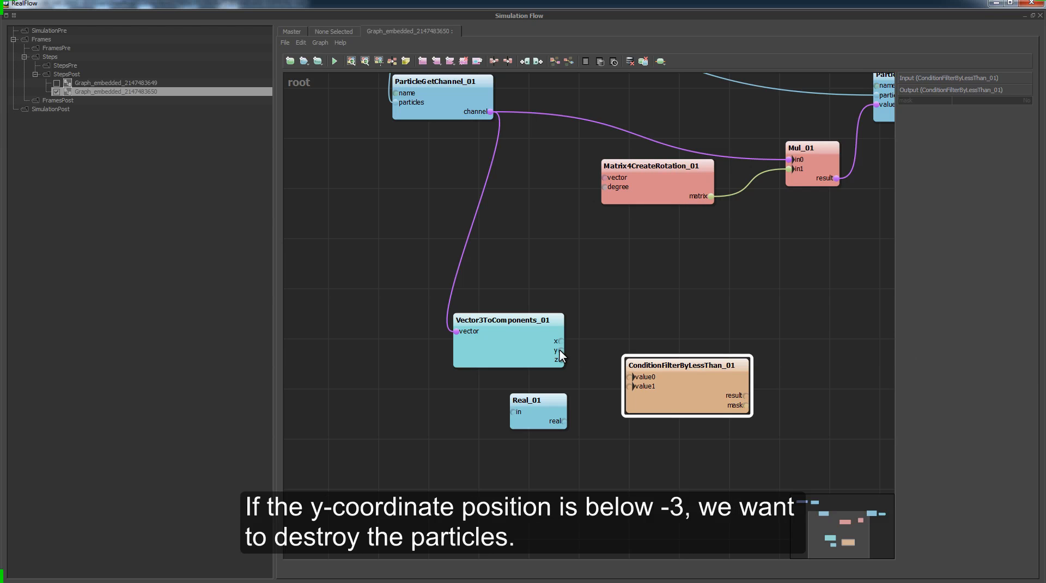
Connect the y output of Vector3ToComponents to value0 and the Real node's output to value1 of the ConditionFilterByLessThan node.
drag(560, 351, 581, 358)
drag(626, 385, 631, 378)
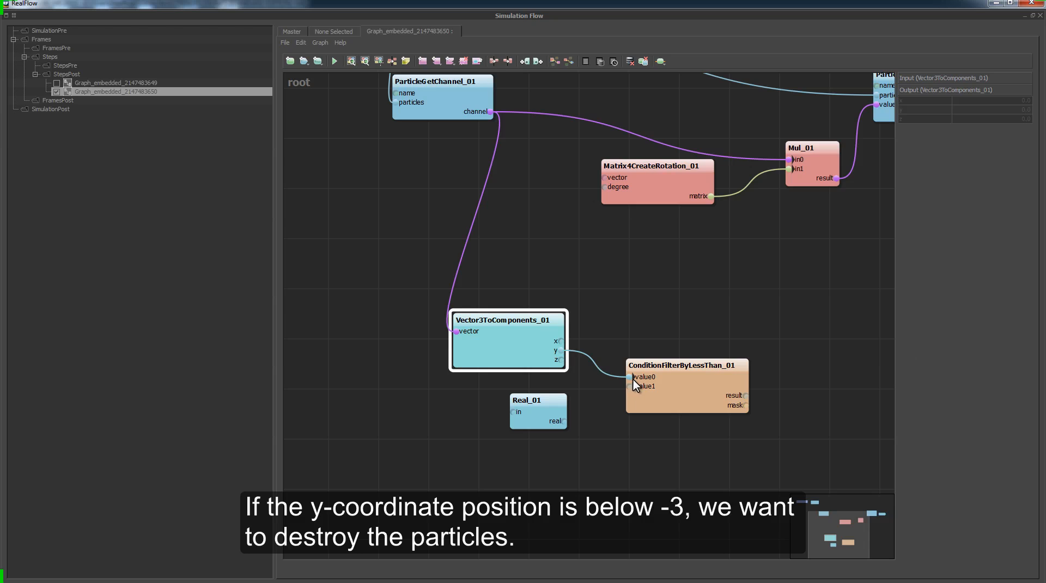
click(544, 419)
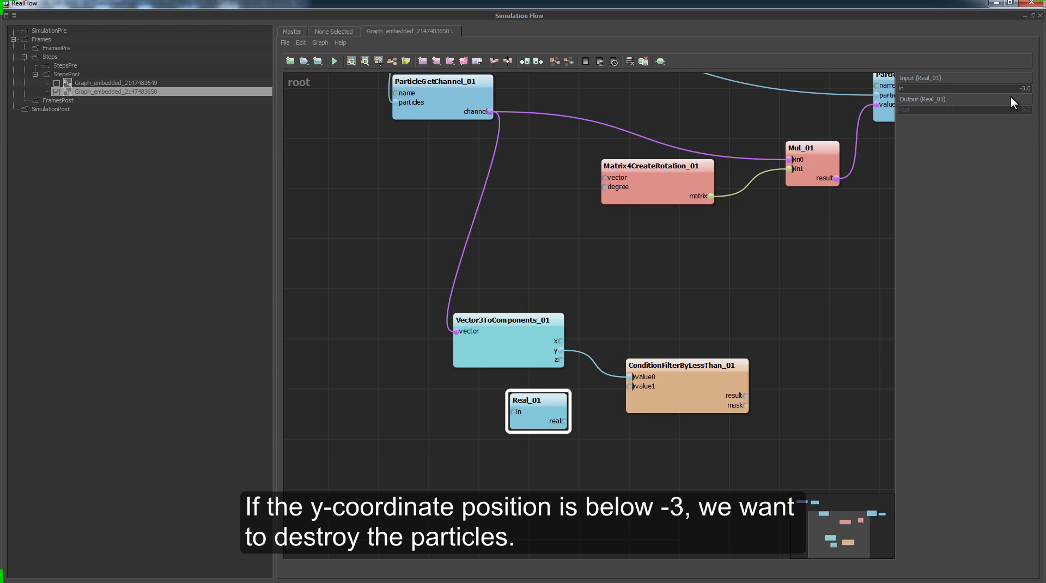
drag(556, 423, 631, 386)
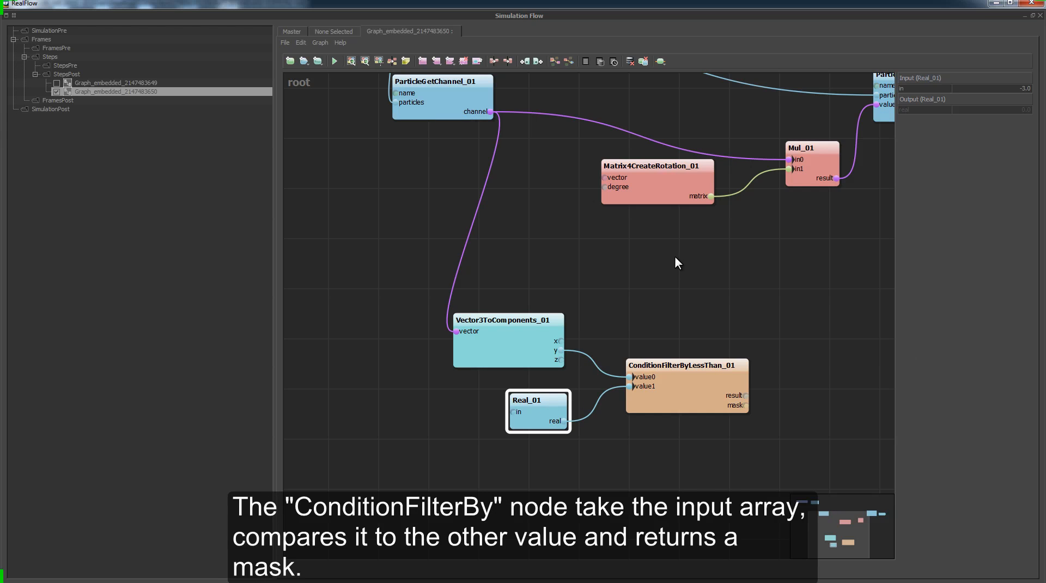
Examine the mask output of ConditionFilterByLessThan, and switch to the presentation slide about graph-node masks.
middle_drag(683, 321, 550, 263)
click(534, 327)
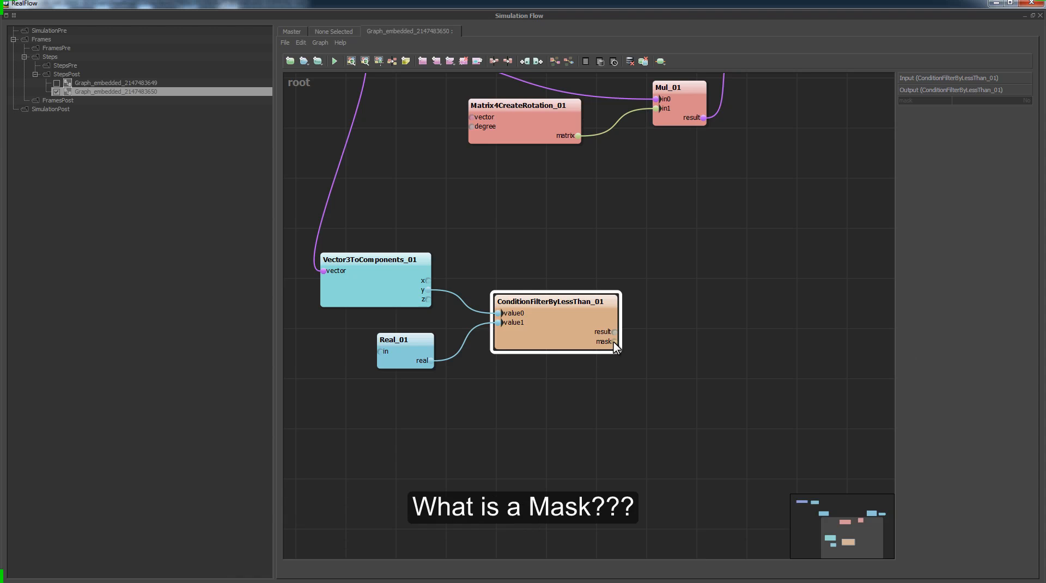
key(alt+Tab)
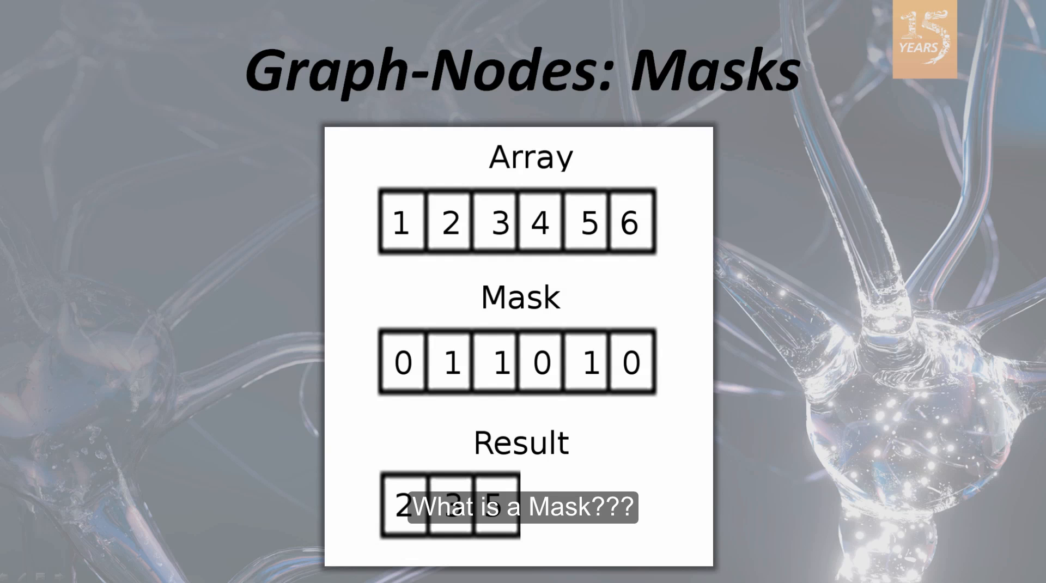
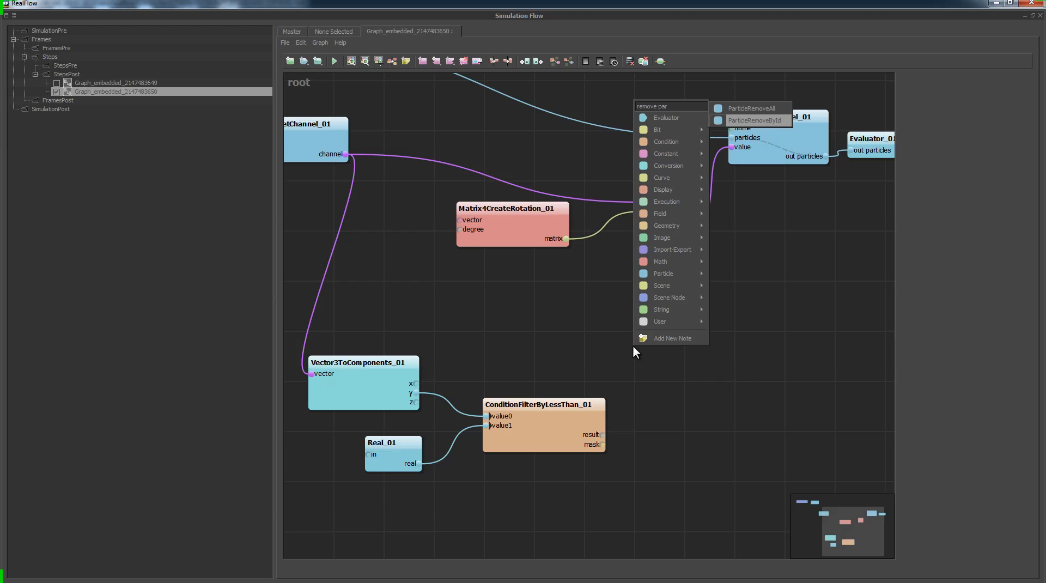
Add a ParticleRemoveById node and place it below the ParticleSetChannel node.
key(Return)
drag(690, 371, 754, 344)
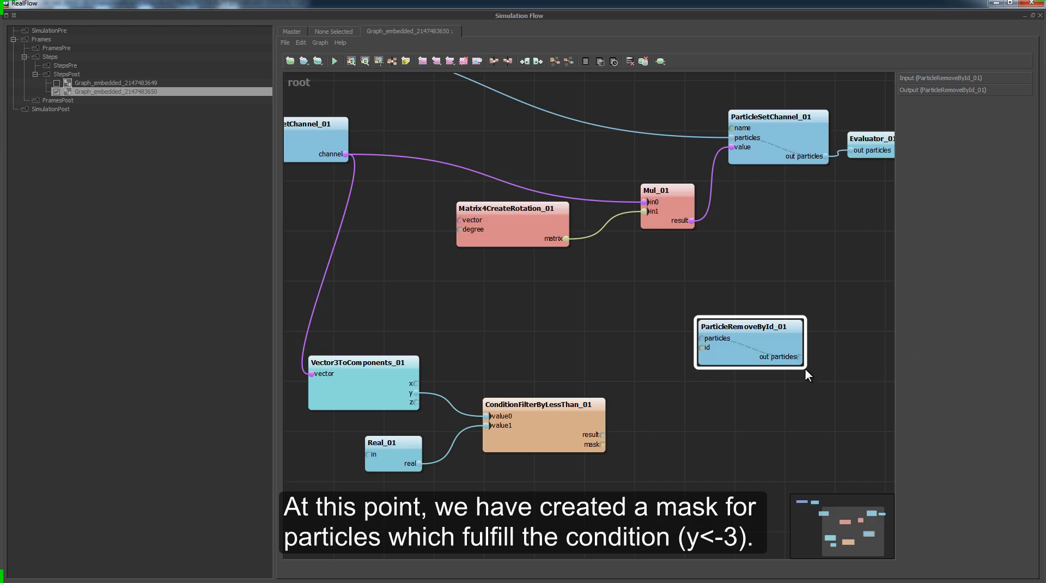
drag(774, 354, 786, 353)
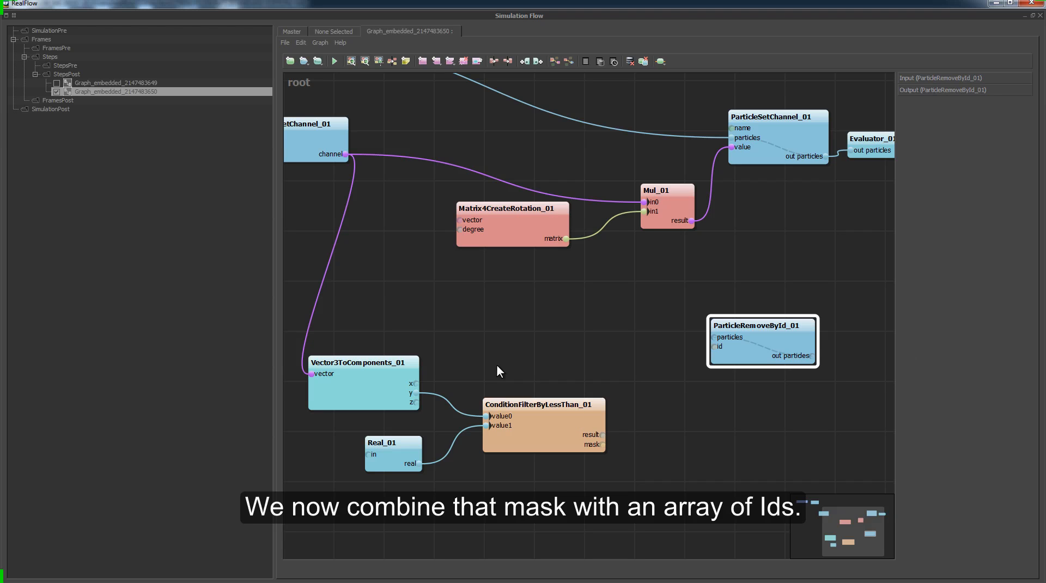
Add a second ParticleGetChannel node directly below the first one.
middle_drag(361, 234, 451, 266)
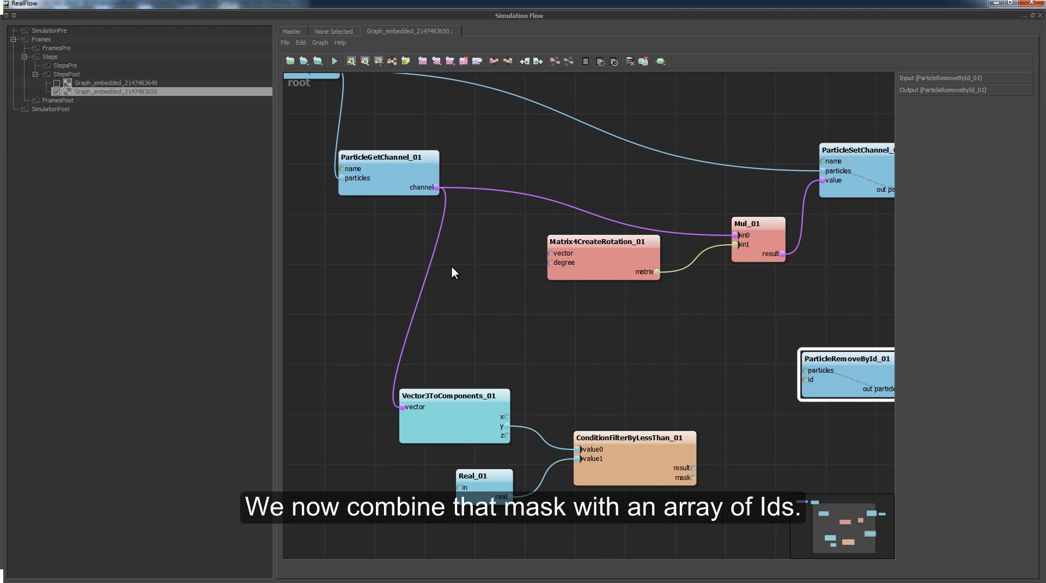
drag(360, 182, 368, 182)
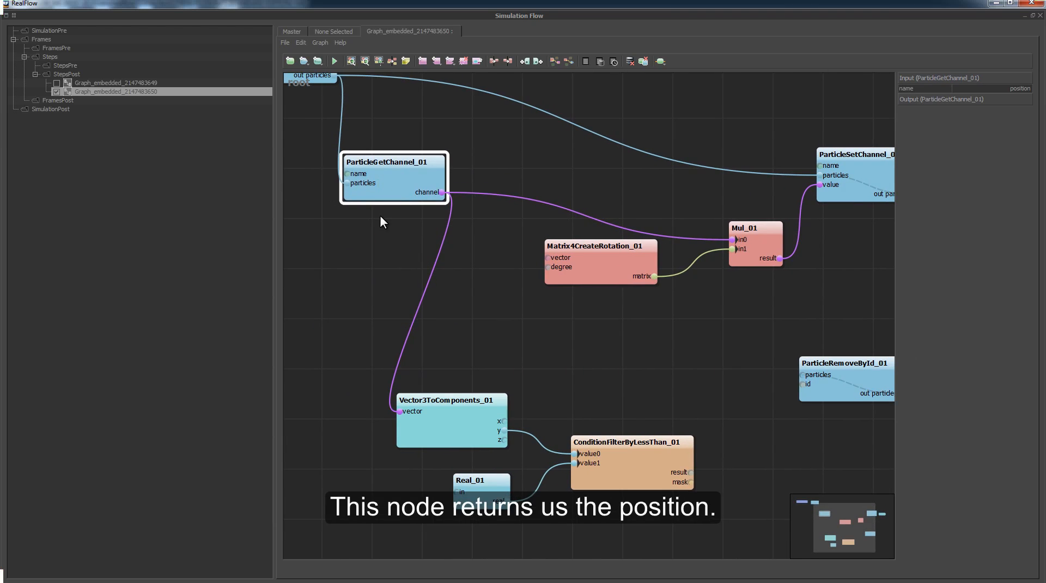
click(349, 270)
right_click(348, 270)
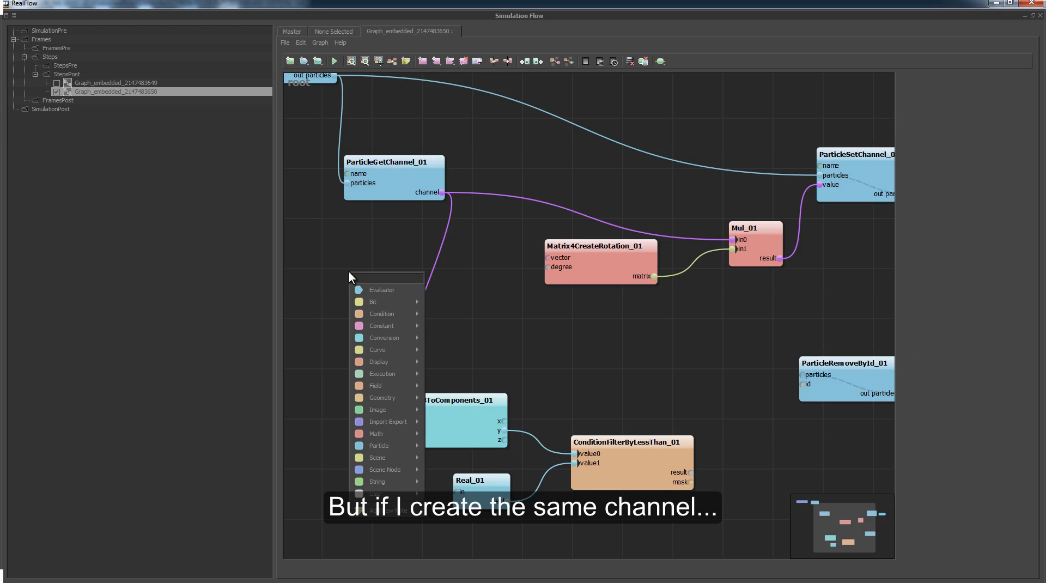
text(part channel)
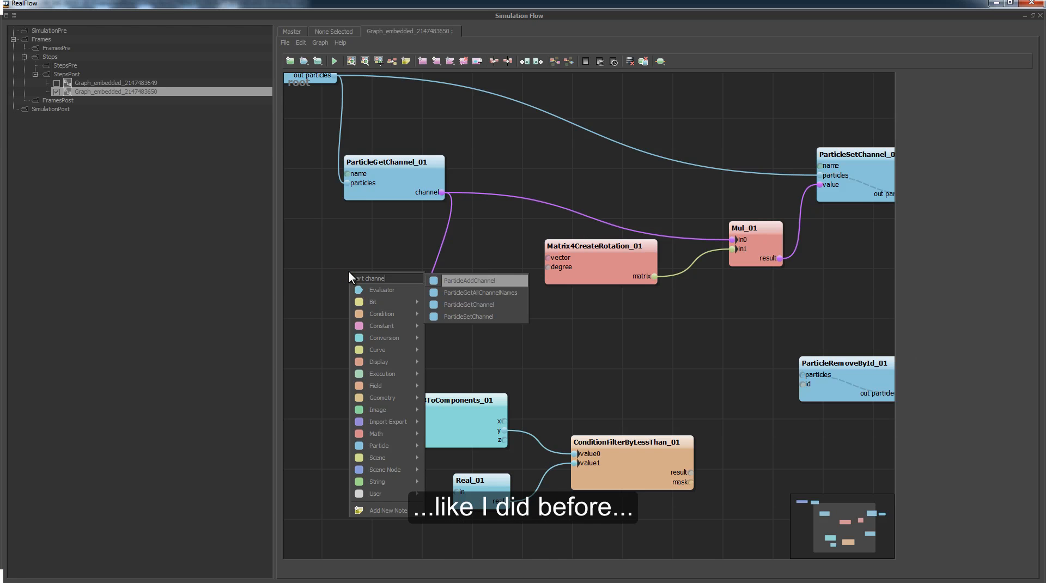
key(Down)
key(Down)
key(Up)
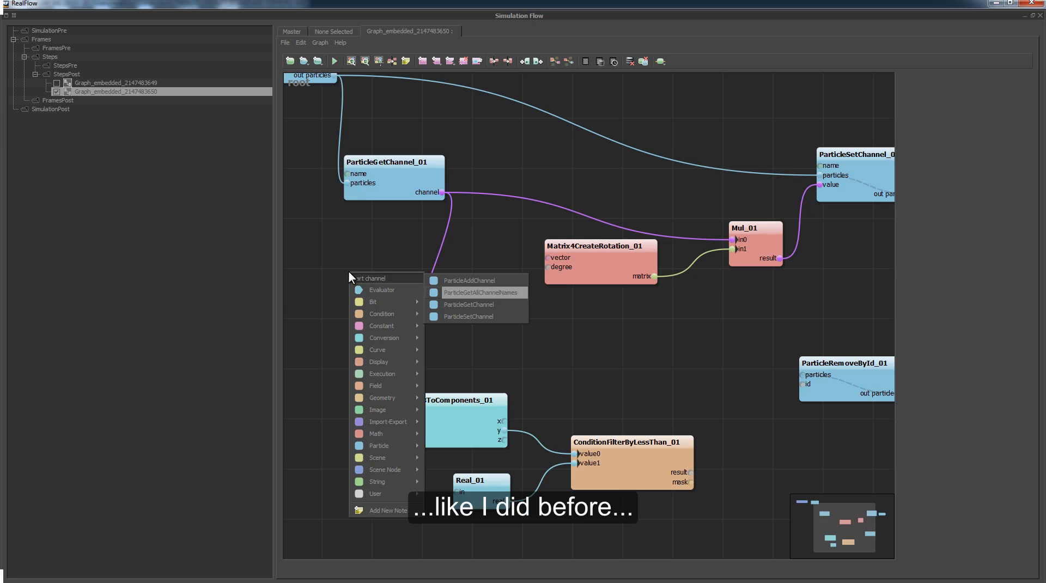
key(Down)
key(Return)
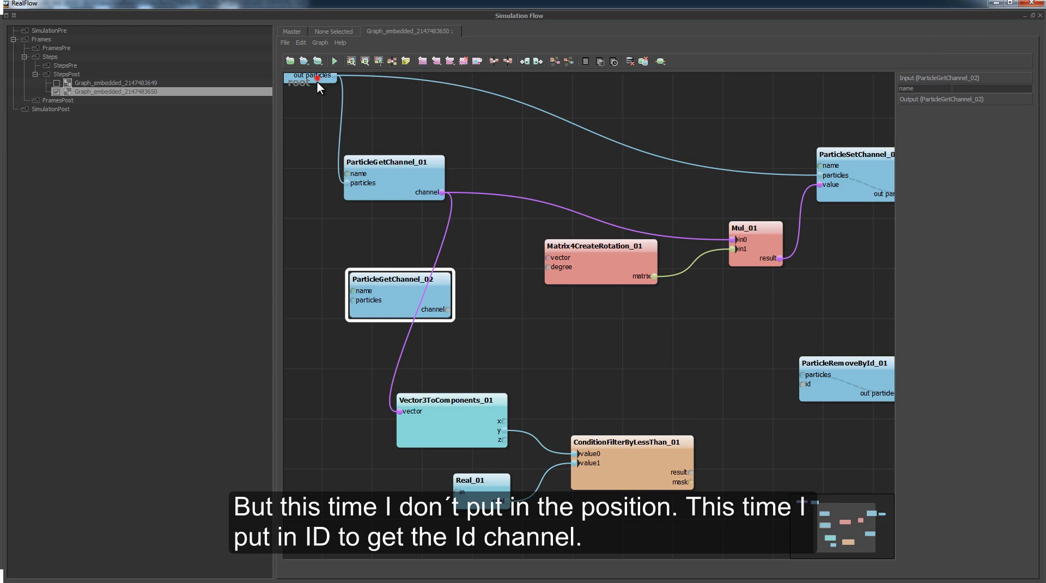
Connect GetParticles' out particles to the second ParticleGetChannel node, set its channel name to id, and move it just above Vector3ToComponents.
drag(317, 78, 353, 300)
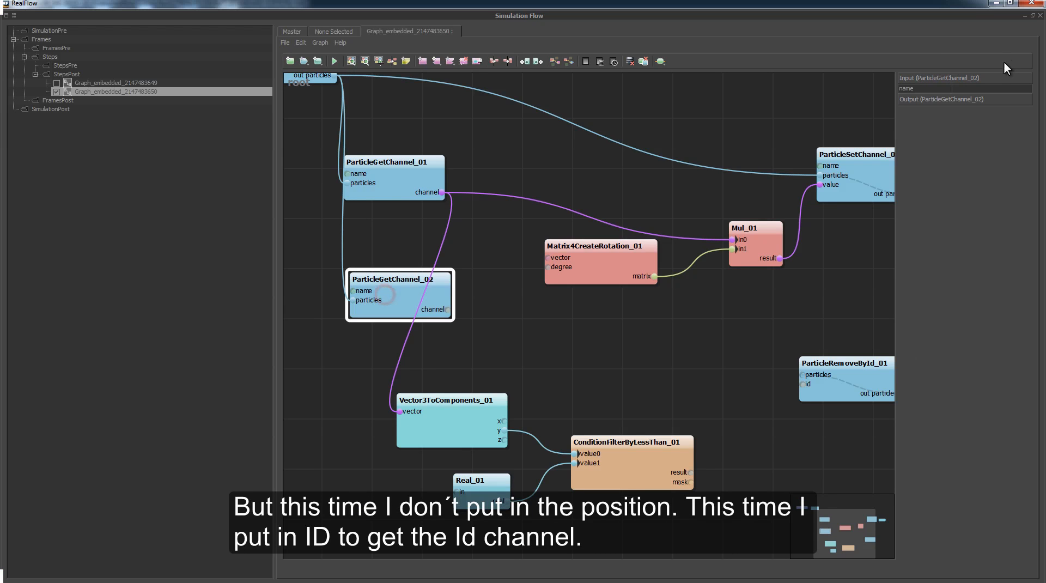
click(1010, 88)
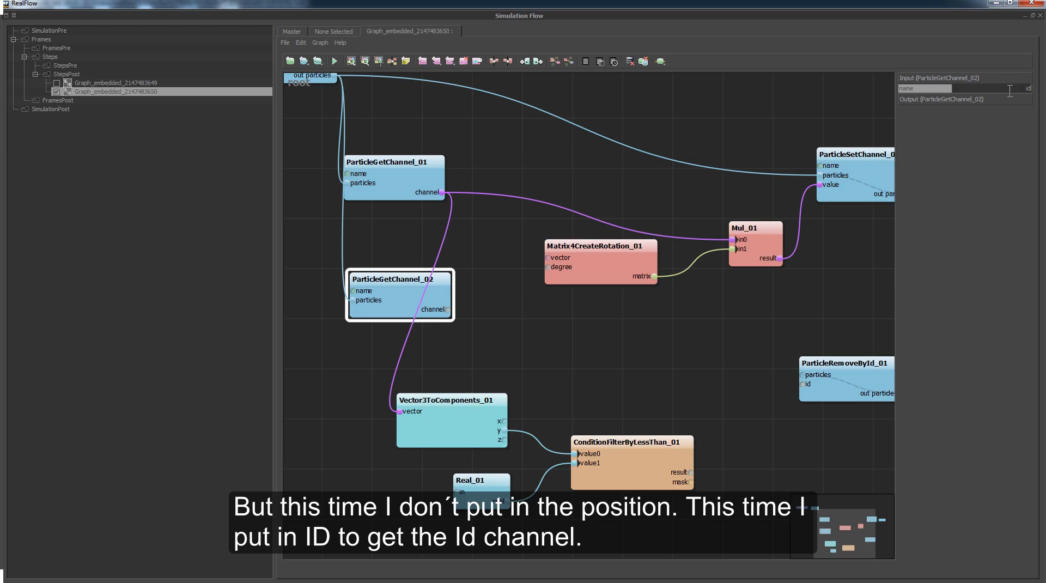
key(Return)
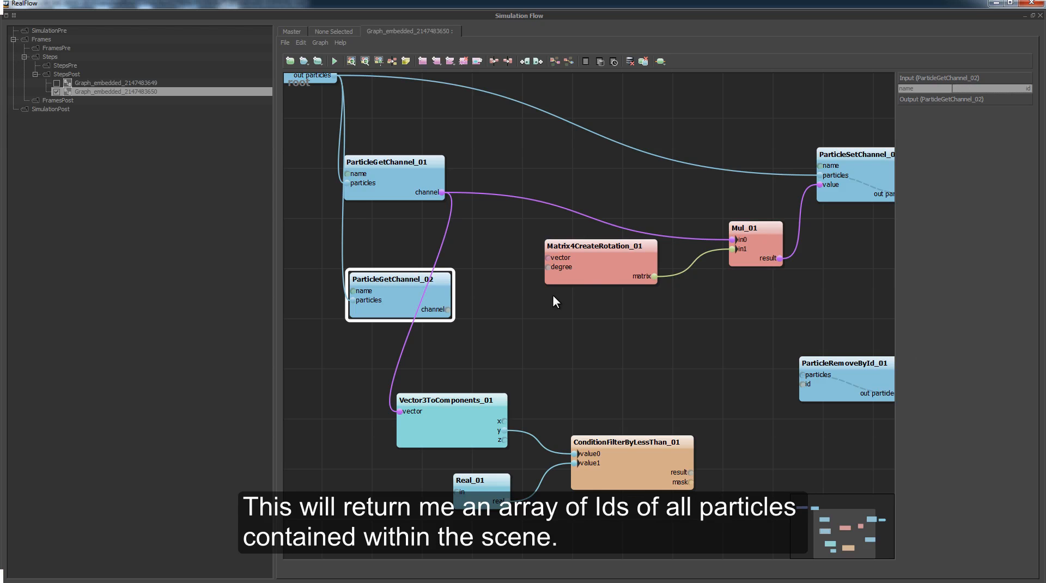
drag(436, 302, 512, 350)
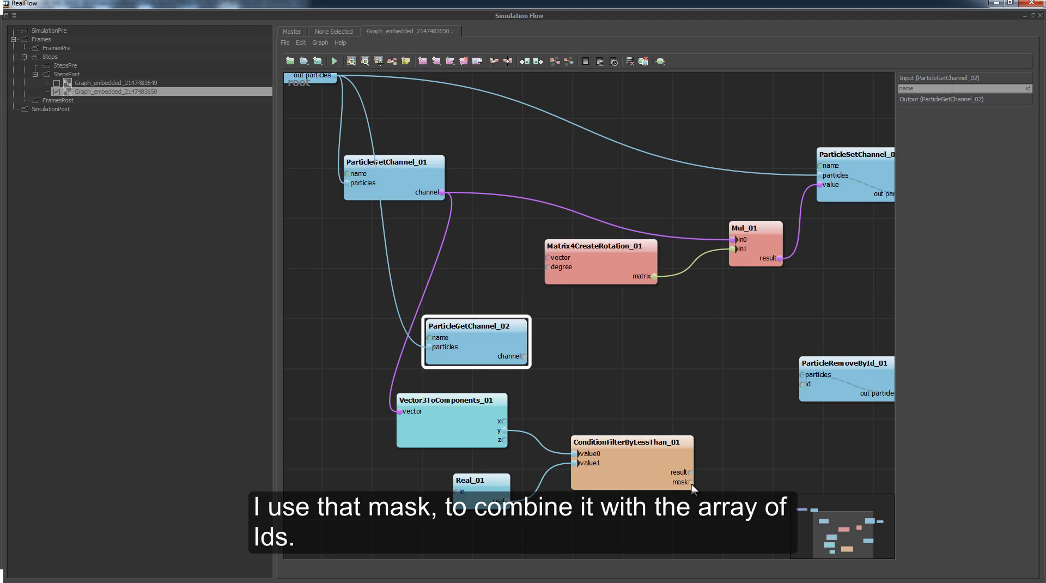
Add an ArrayNumFilterByMask node and place it between the ConditionFilterByLessThan and ParticleRemoveById nodes.
right_click(500, 338)
text(num)
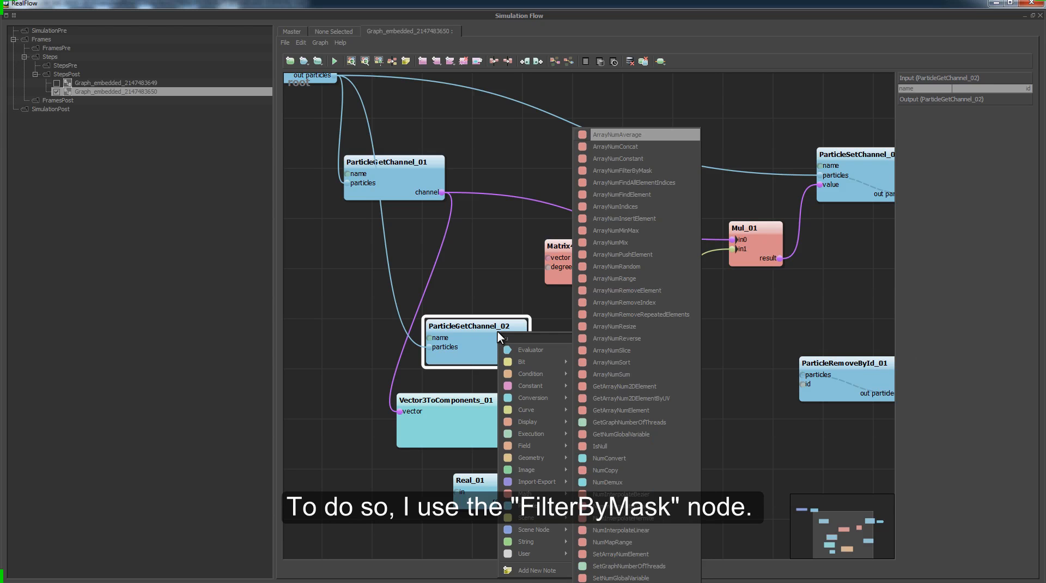
text( filter mask)
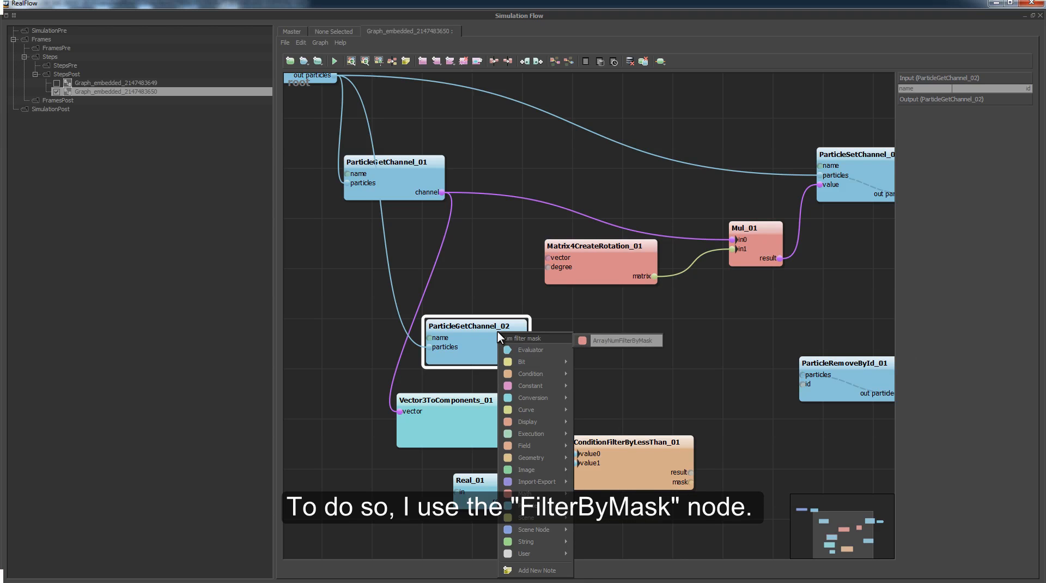
key(Return)
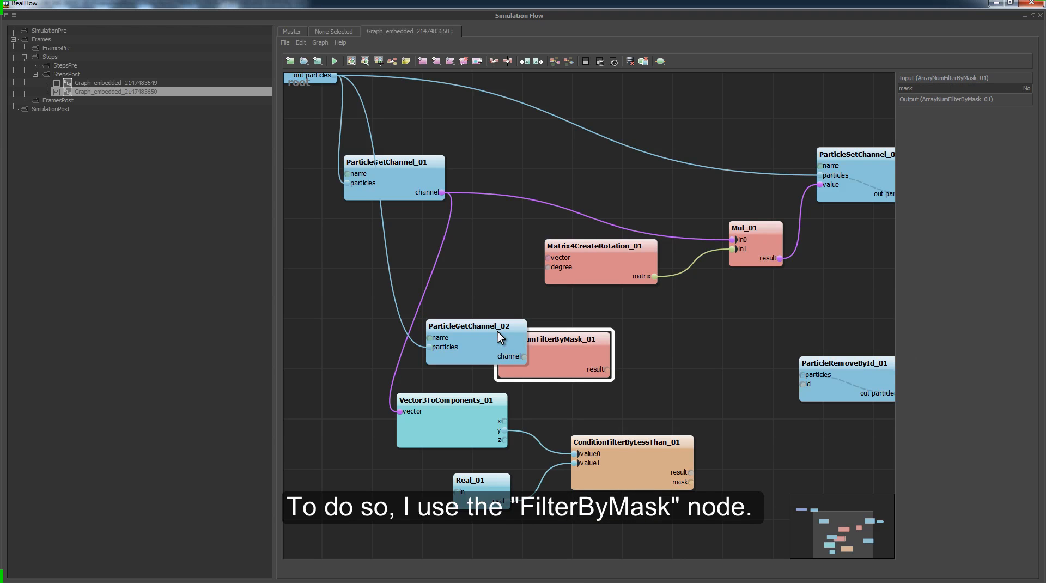
drag(560, 355, 729, 404)
middle_drag(774, 463, 678, 420)
drag(778, 346, 810, 327)
drag(653, 372, 695, 376)
Connect ConditionFilterByLessThan's mask output and the id channel from the second ParticleGetChannel to ArrayNumFilterByMask's mask and array inputs.
drag(604, 443, 625, 370)
drag(560, 416, 548, 415)
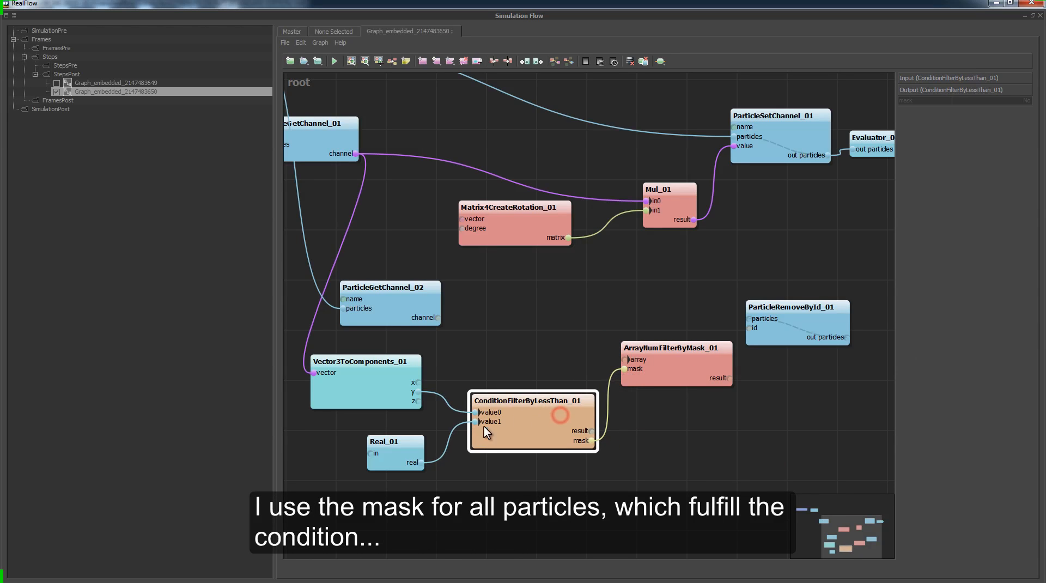
drag(433, 315, 616, 366)
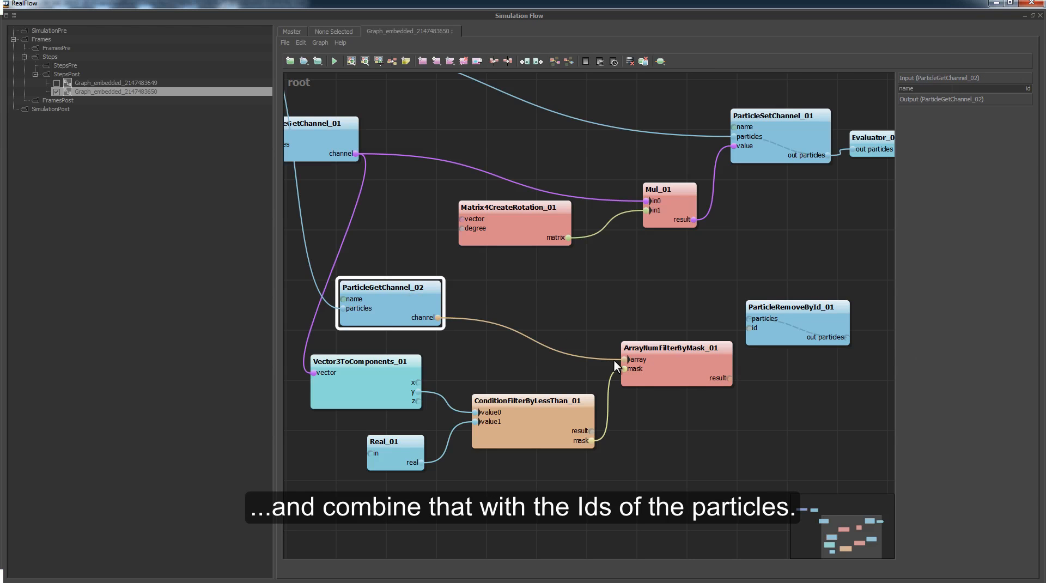
click(417, 306)
click(1016, 96)
Connect ArrayNumFilterByMask's result to ParticleRemoveById's id input, and GetParticles' out particles to its particles input.
drag(804, 327, 811, 324)
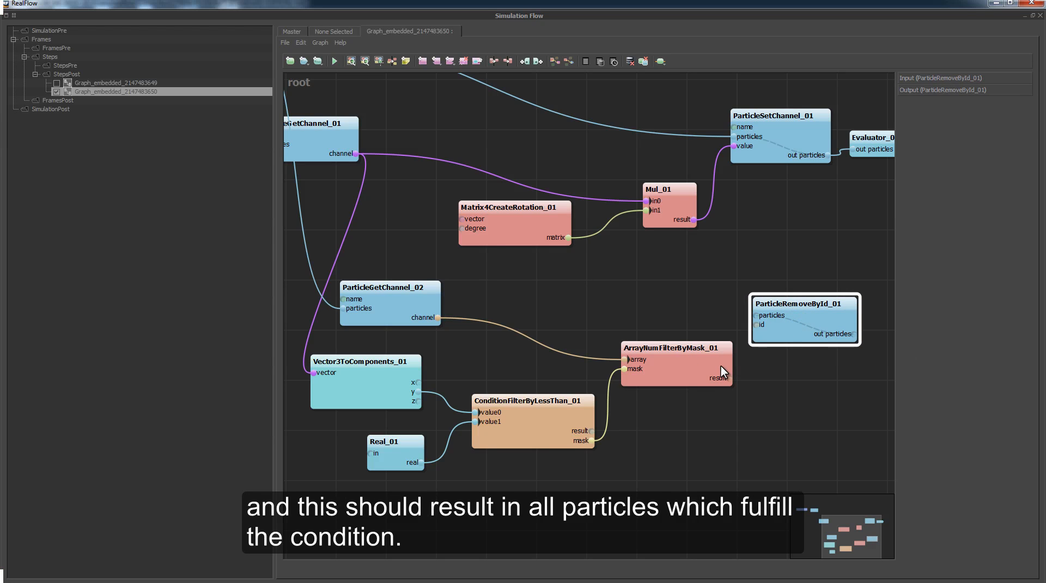
drag(714, 376, 758, 325)
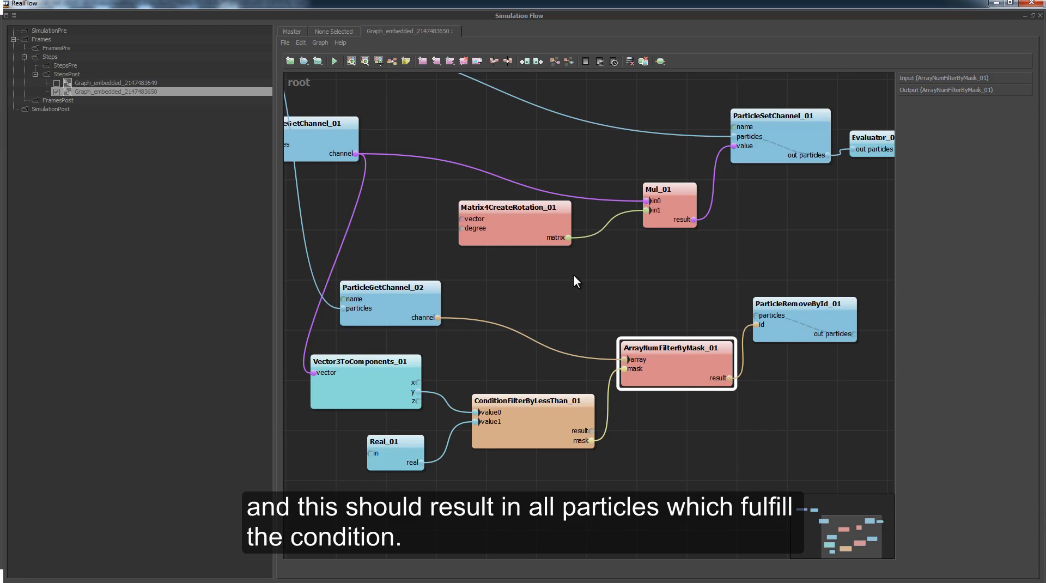
scroll(573, 275, down, 3)
drag(420, 210, 373, 266)
drag(366, 143, 696, 320)
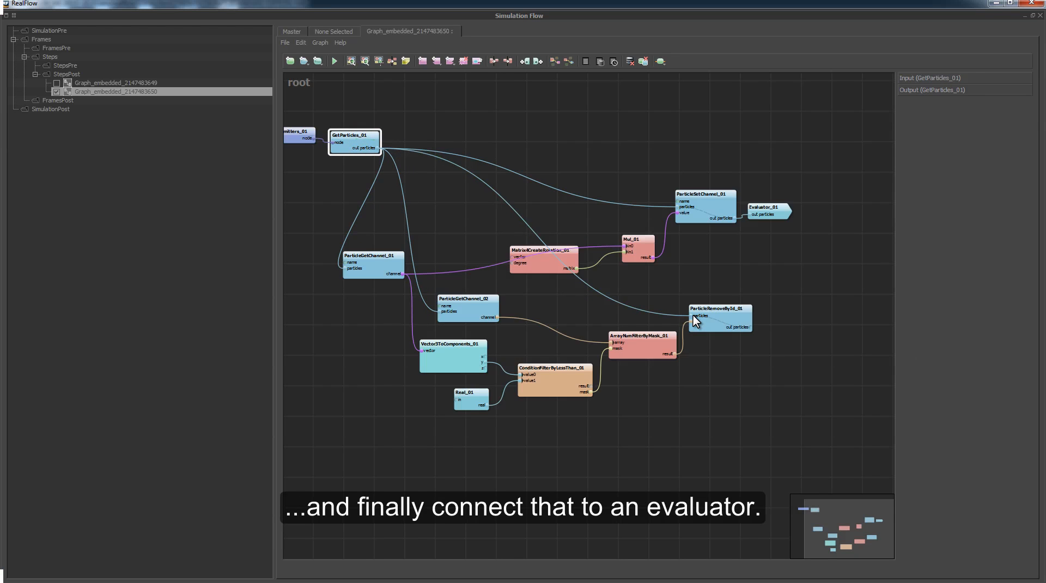
Connect the free output of ParticleRemoveById to a new Evaluator and place that evaluator beside it.
right_click(729, 321)
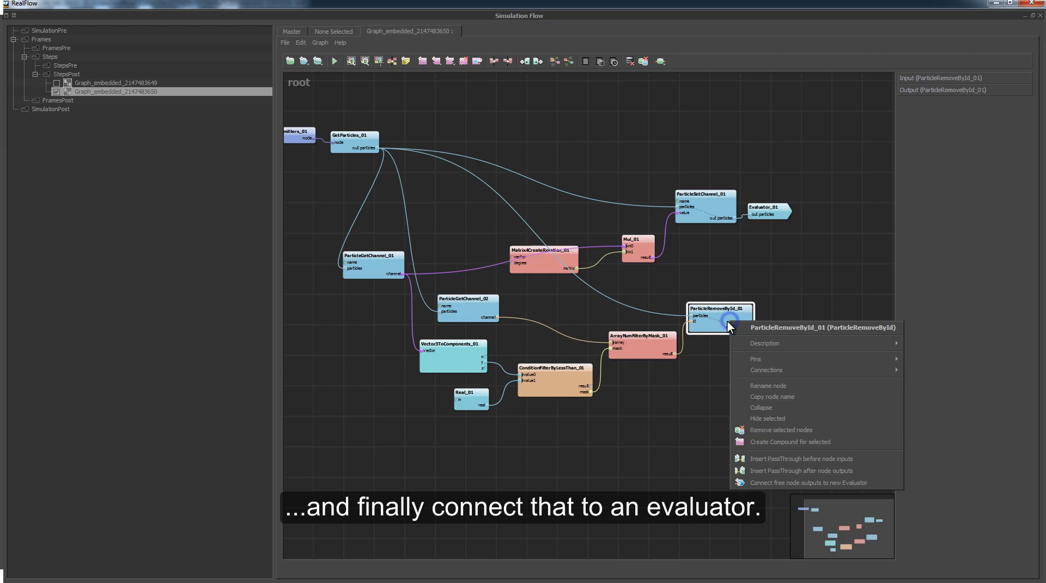
click(789, 482)
click(787, 314)
drag(787, 319, 797, 324)
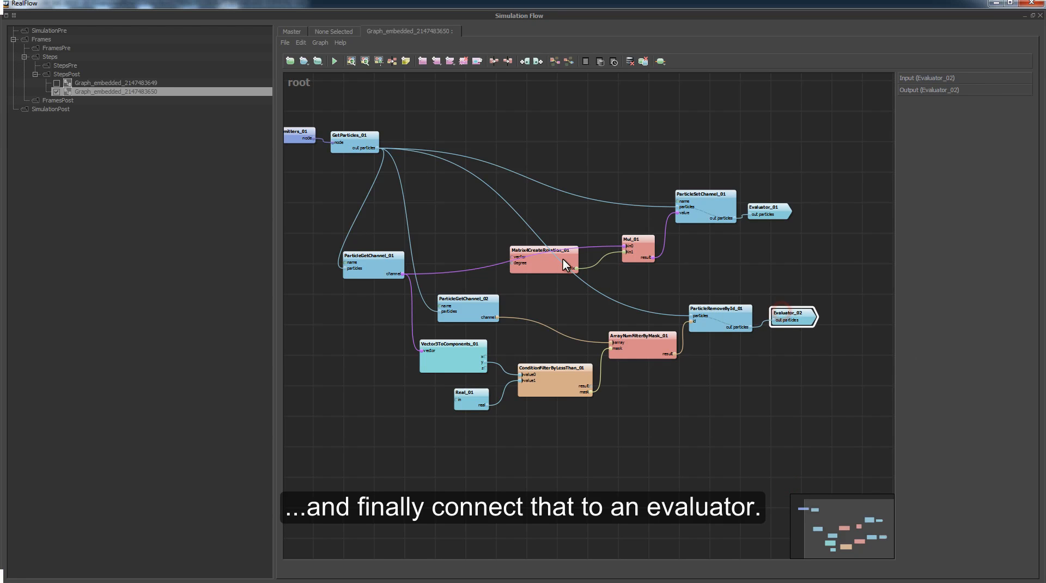
Move ParticleSetChannel with its evaluator, the Mul node and Matrix4CreateRotation up and away from the removal branch.
drag(677, 153, 772, 240)
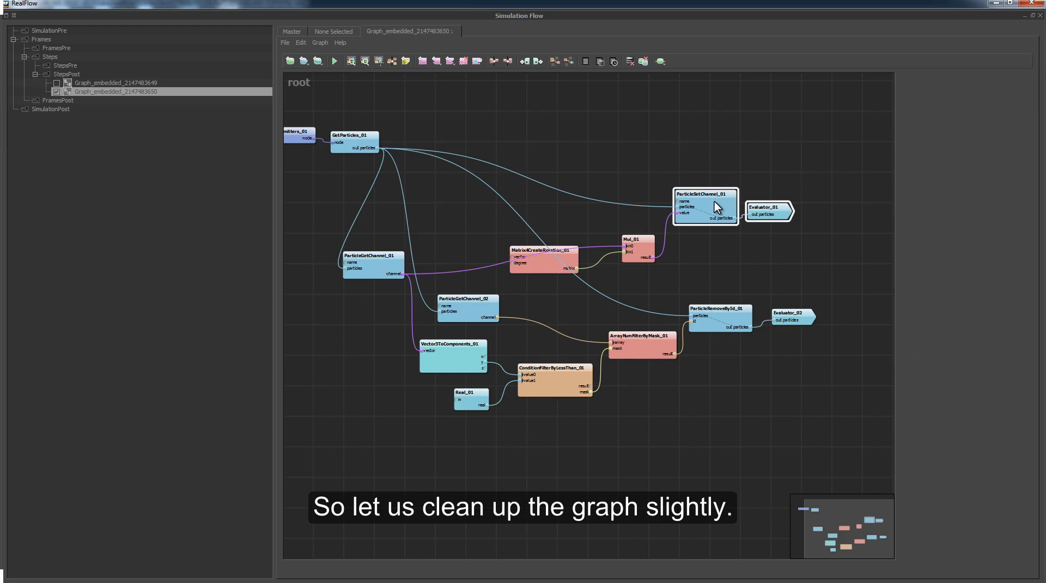
drag(715, 203, 779, 143)
drag(632, 249, 690, 183)
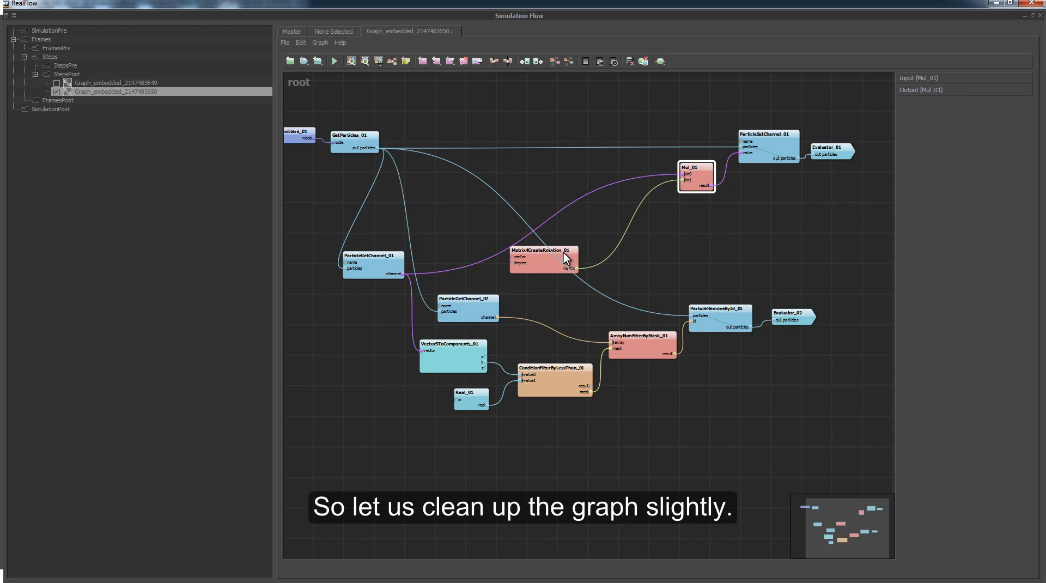
drag(573, 256, 659, 206)
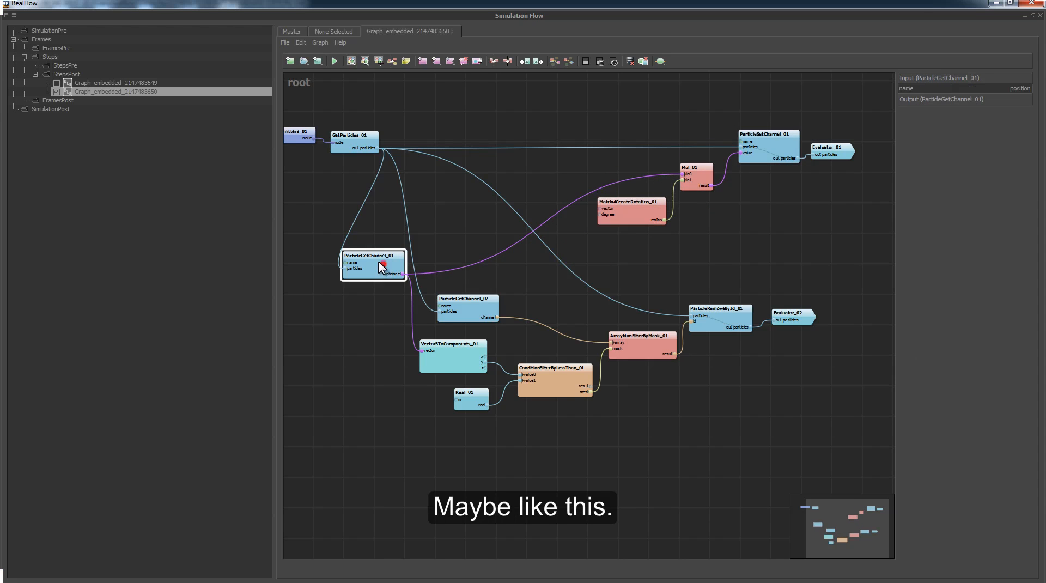
Shift GetParticles and both ParticleGetChannel nodes into a tidier arrangement to the left of Vector3ToComponents.
drag(401, 262, 392, 244)
drag(360, 113, 291, 131)
drag(471, 308, 362, 306)
drag(442, 357, 444, 361)
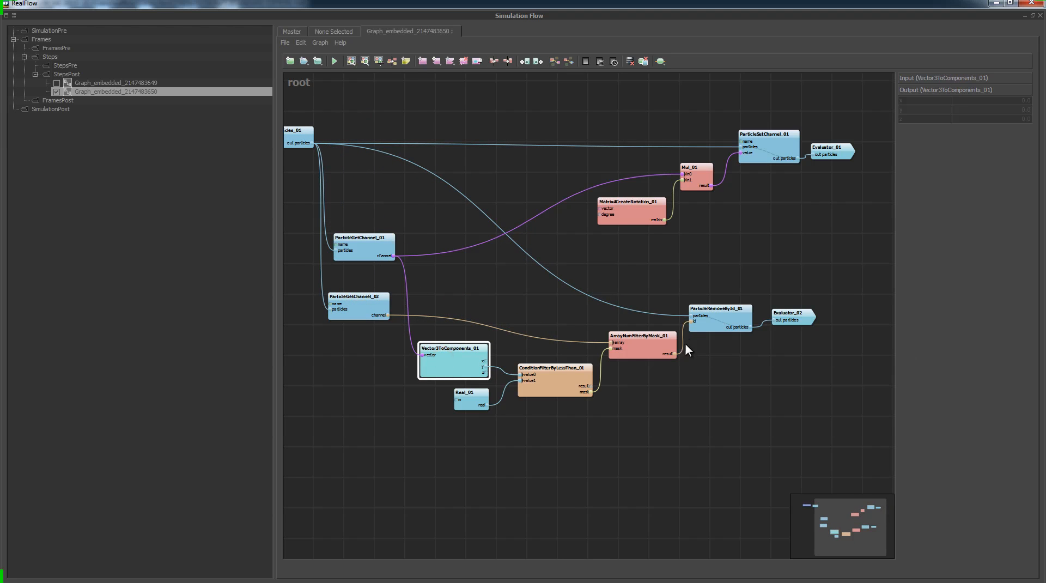
Add a note sized as a backdrop around the rotation nodes, from Matrix4CreateRotation to the evaluator of ParticleSetChannel.
middle_drag(686, 448, 700, 450)
right_click(492, 104)
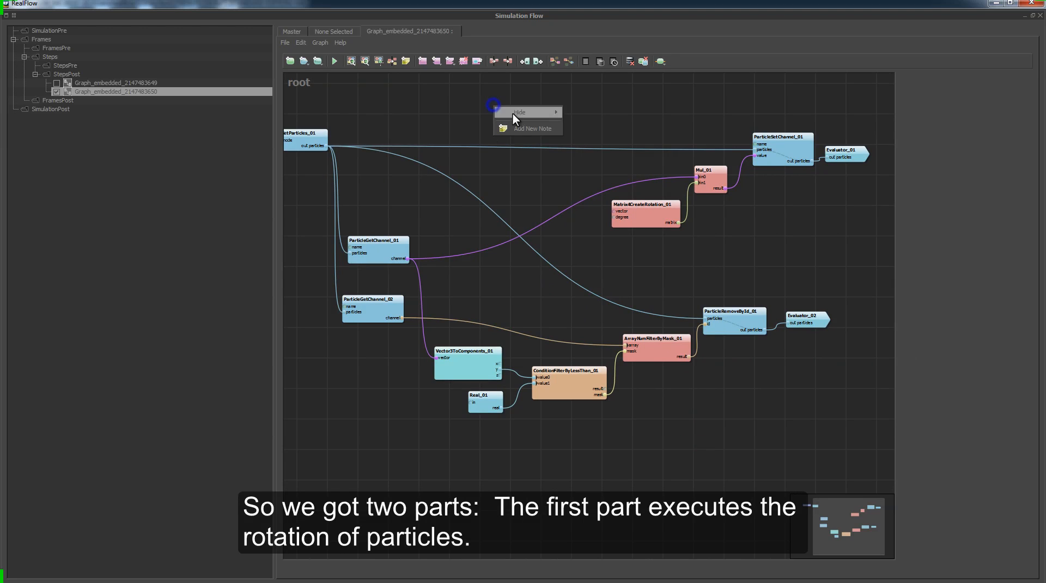
click(516, 131)
drag(528, 122, 871, 271)
drag(674, 111, 678, 113)
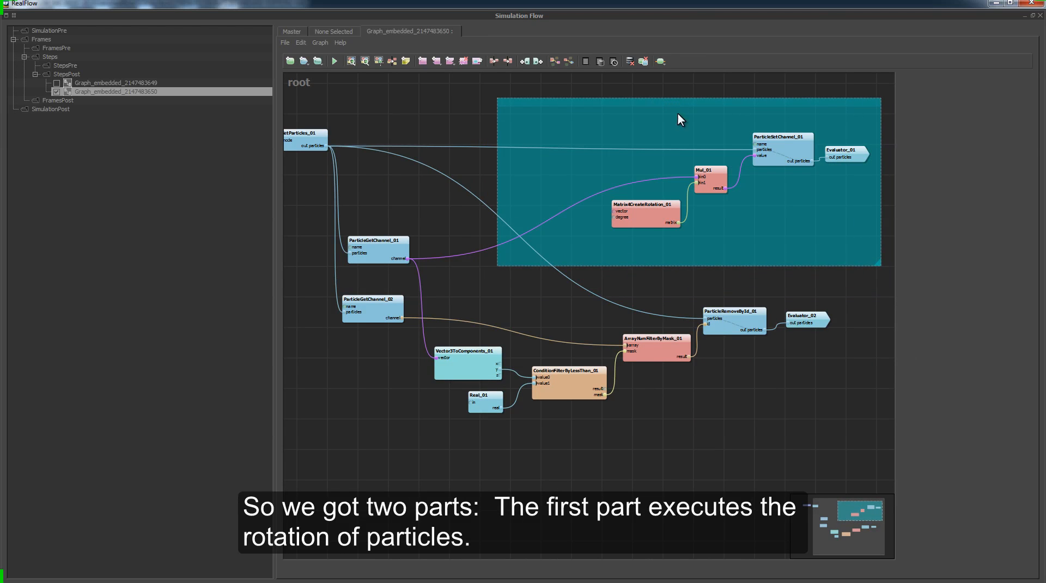
click(649, 220)
drag(649, 226, 646, 224)
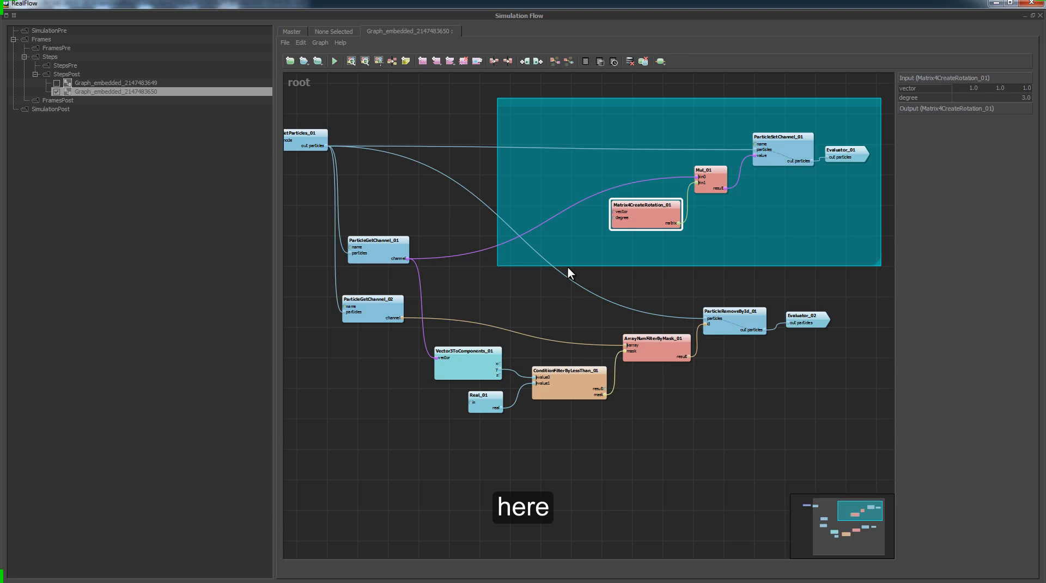
Duplicate the rotation backdrop note and fit the copy around the particle-removal nodes, including ParticleRemoveById and its evaluator.
click(592, 105)
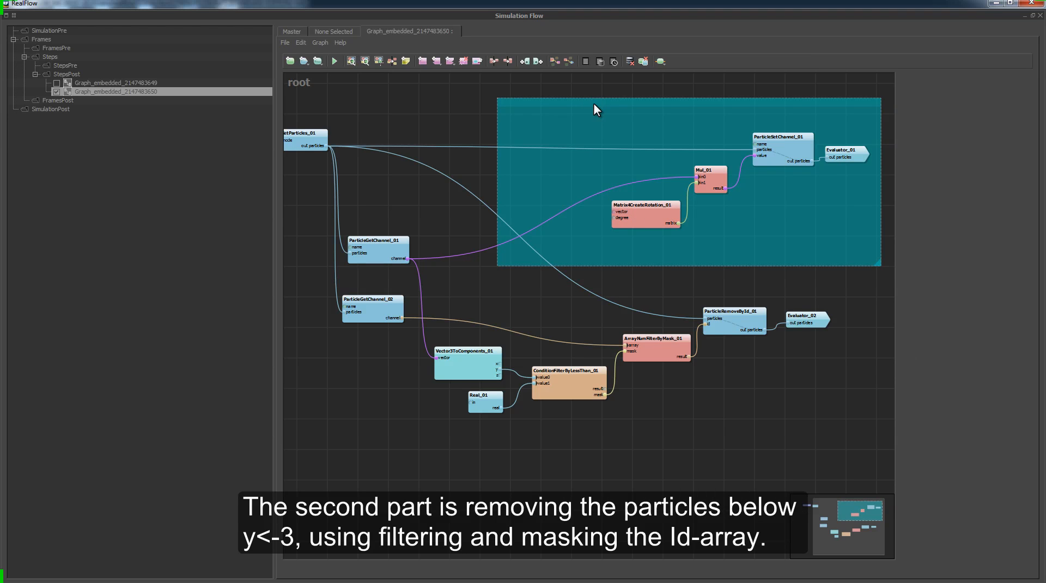
key(ctrl+v)
drag(599, 111, 416, 282)
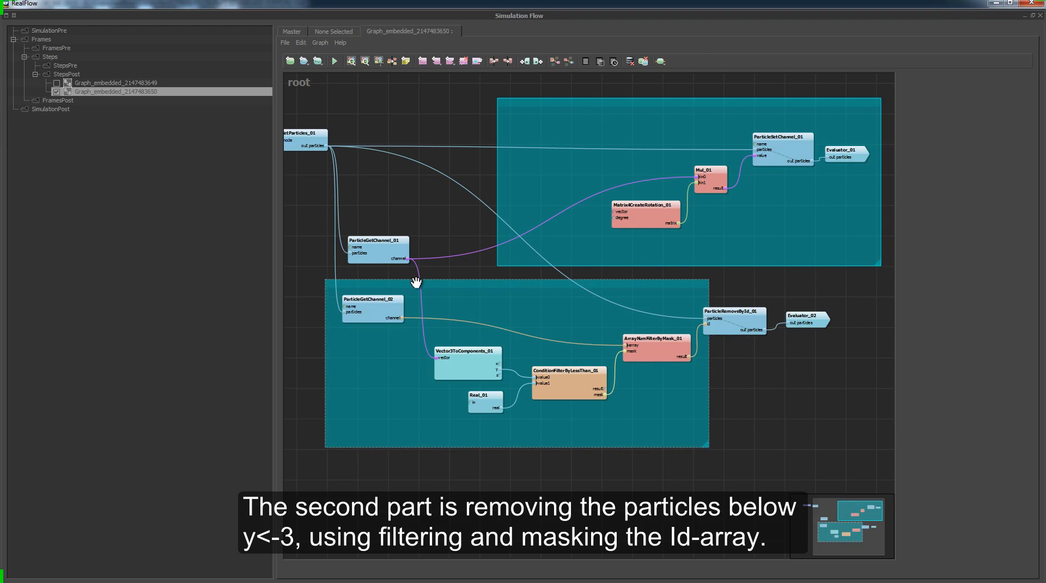
drag(708, 442, 846, 430)
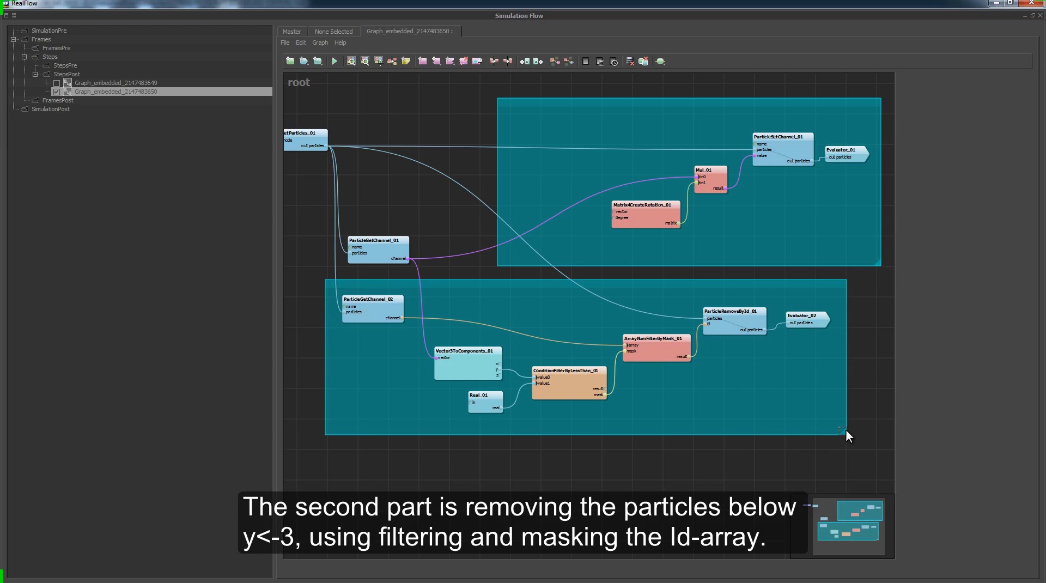
Examine the removal branch node by node, from the Real threshold and less-than filter to the id channel, ParticleRemoveById and its evaluator.
click(482, 402)
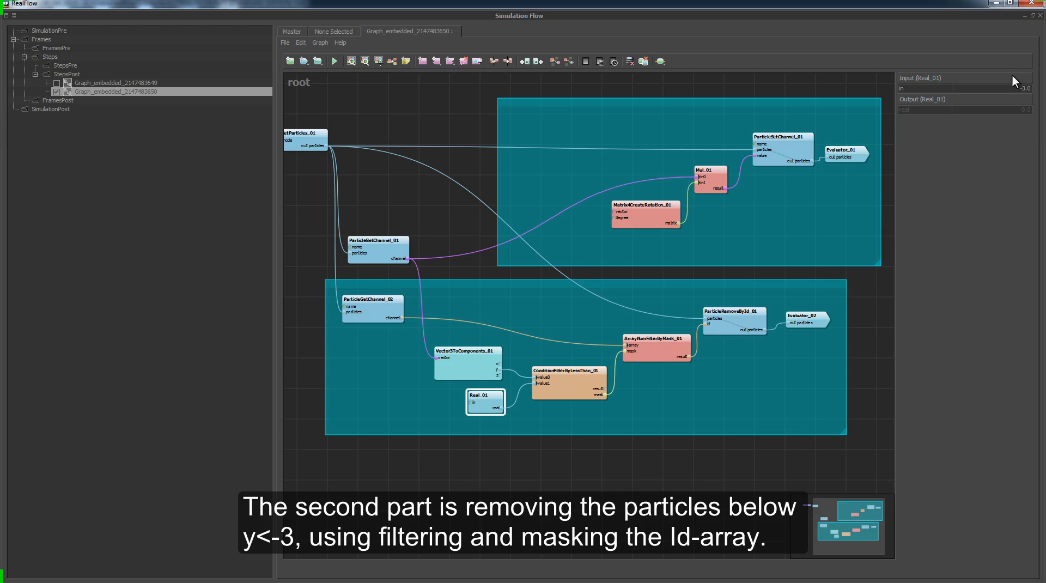
click(487, 368)
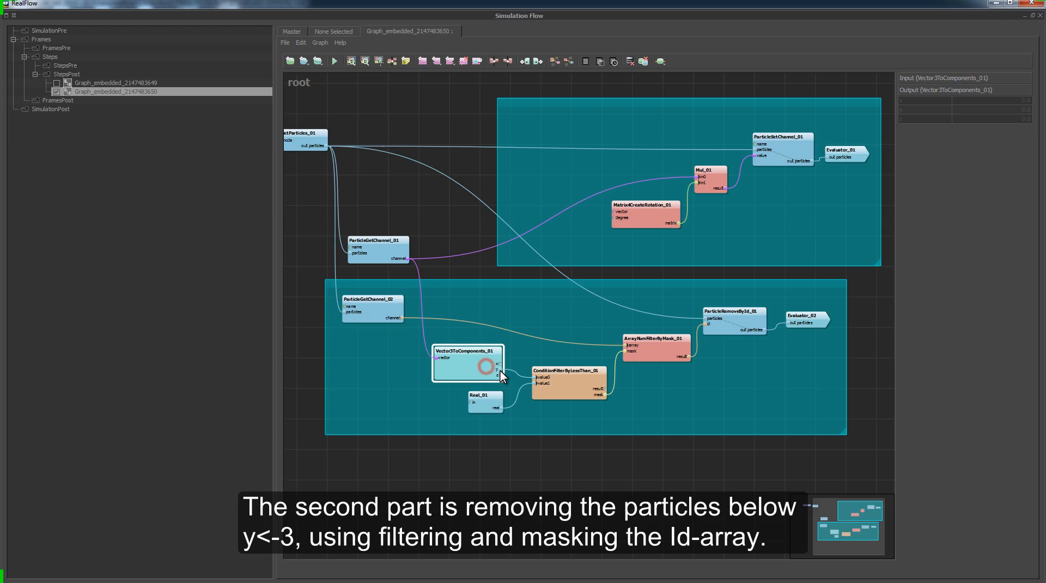
click(497, 403)
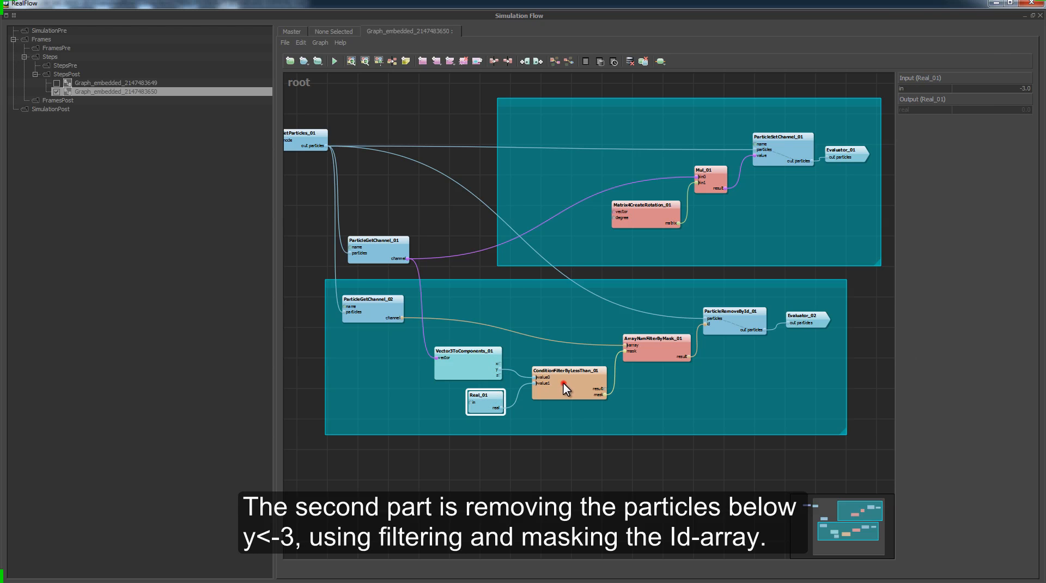
click(564, 383)
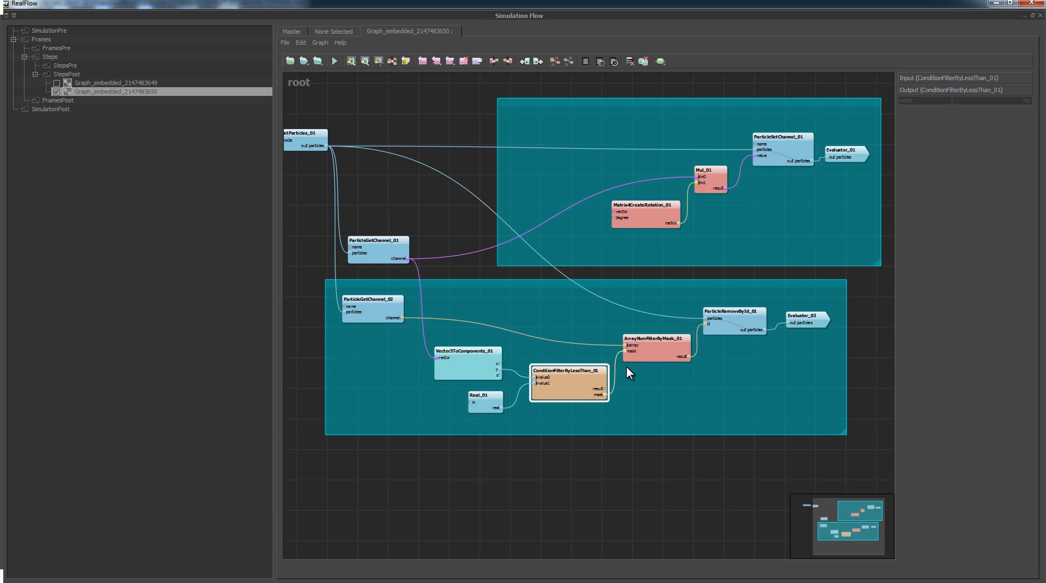
drag(378, 310, 382, 310)
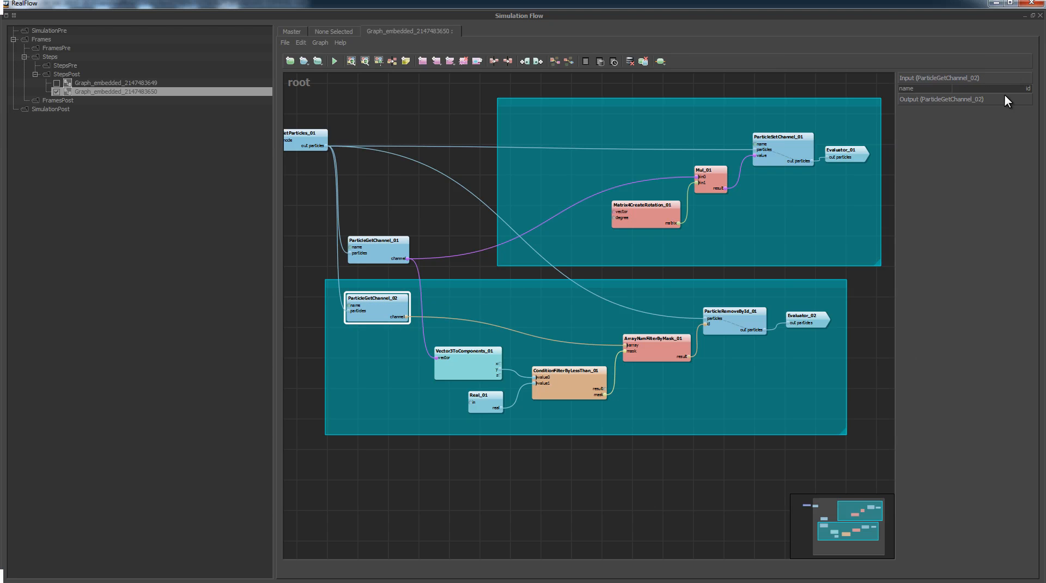
drag(735, 327, 737, 327)
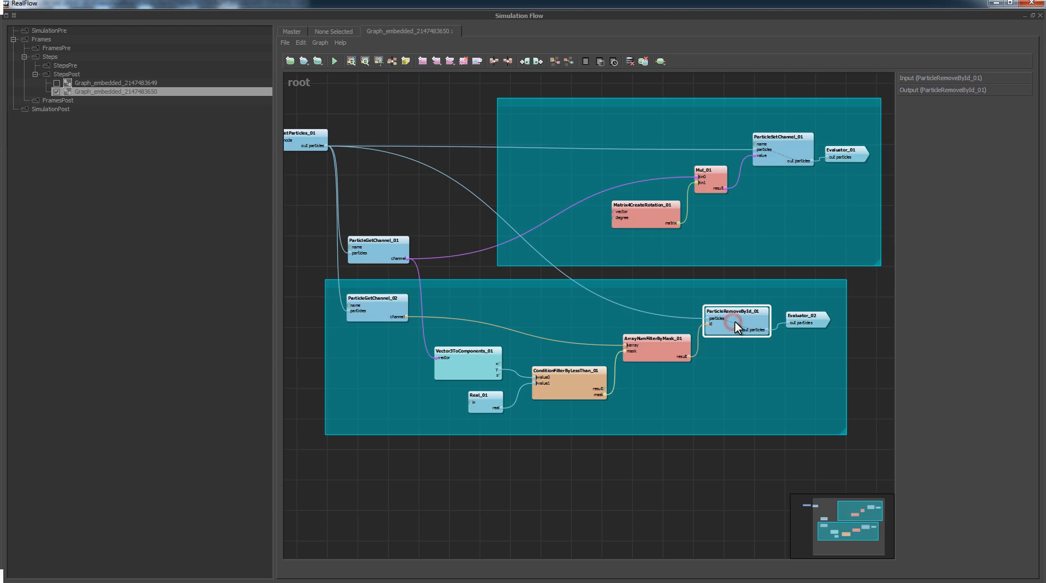
click(804, 317)
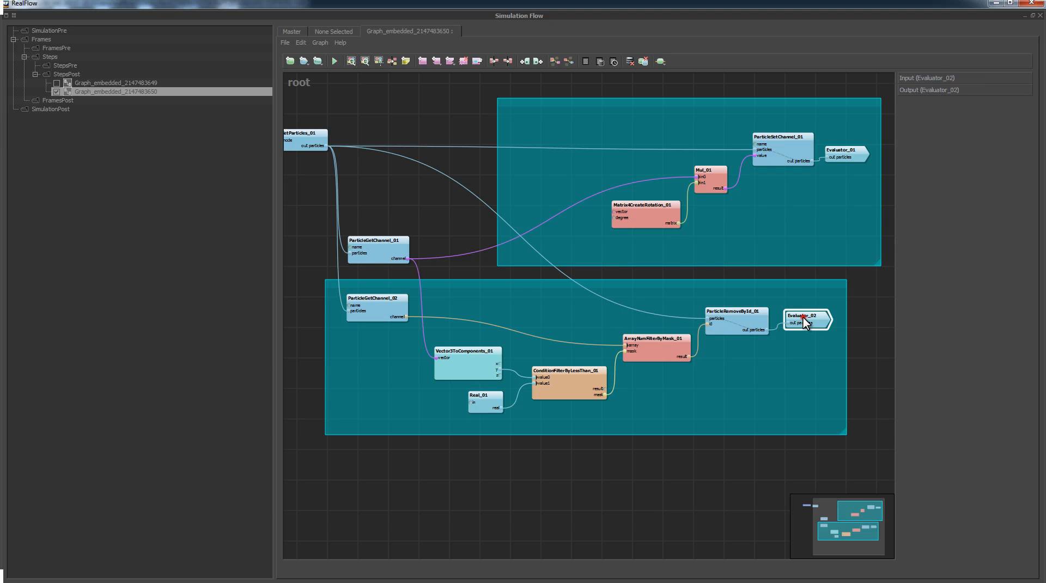
Shrink the Simulation Flow window to uncover the viewport, and reset the simulation data.
double_click(354, 1)
drag(367, 16, 693, 73)
click(885, 560)
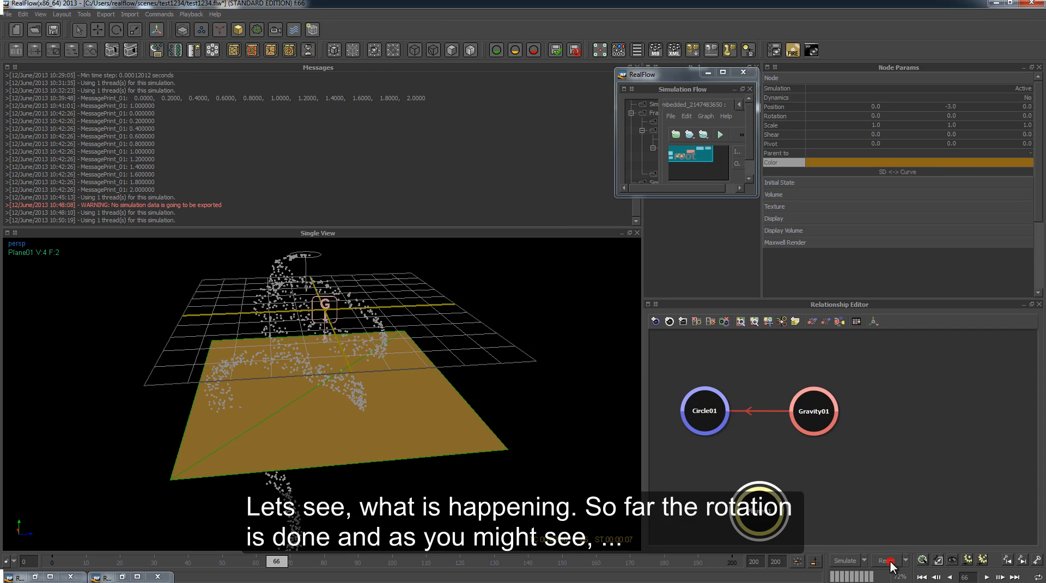
click(511, 302)
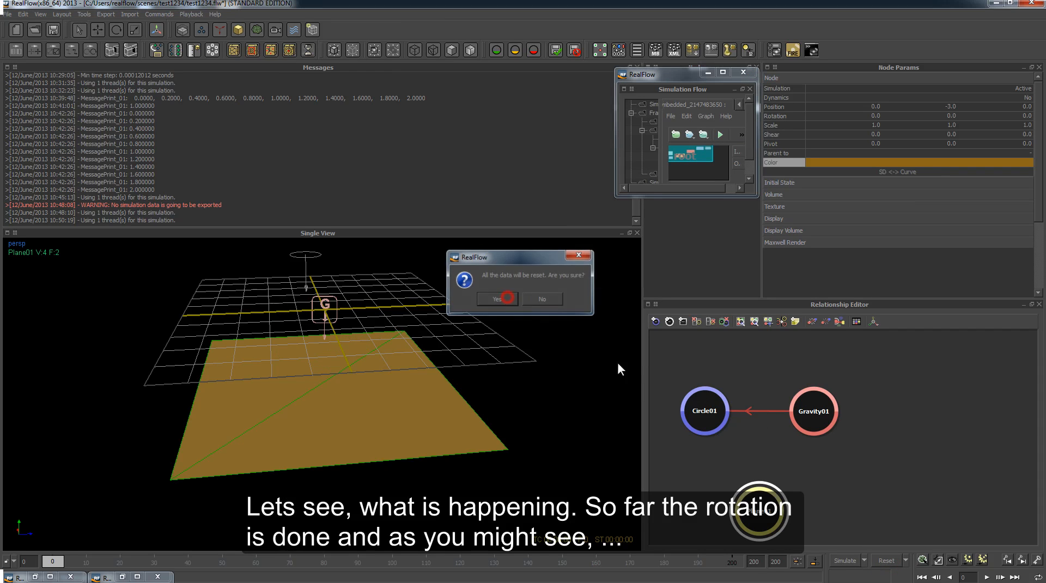
Run the simulation, select the Circle01 emitter in the viewport, and view the plane nearly edge-on to check for particles beneath it.
click(844, 564)
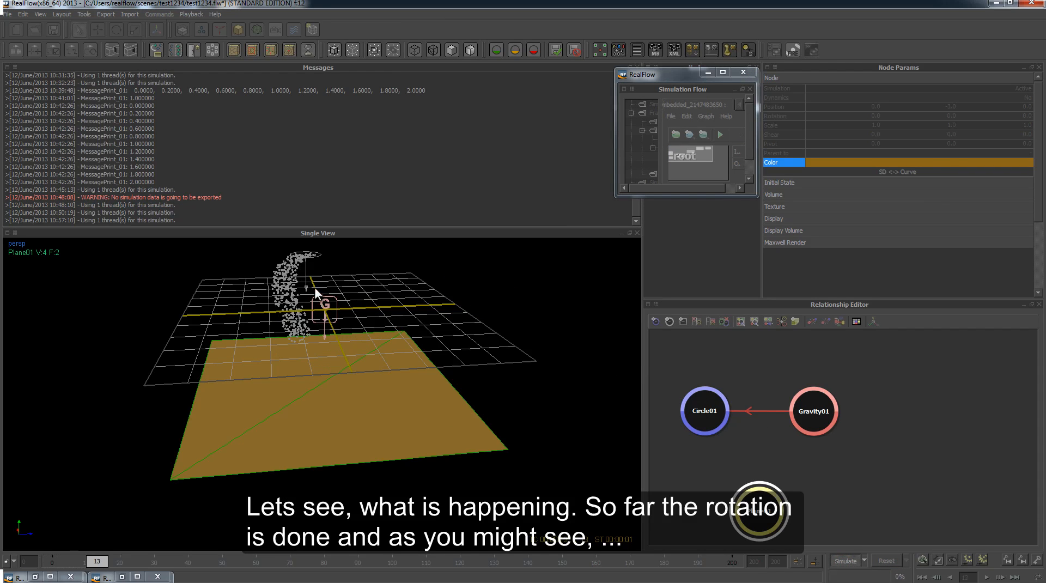
click(285, 278)
alt+drag(433, 467, 430, 433)
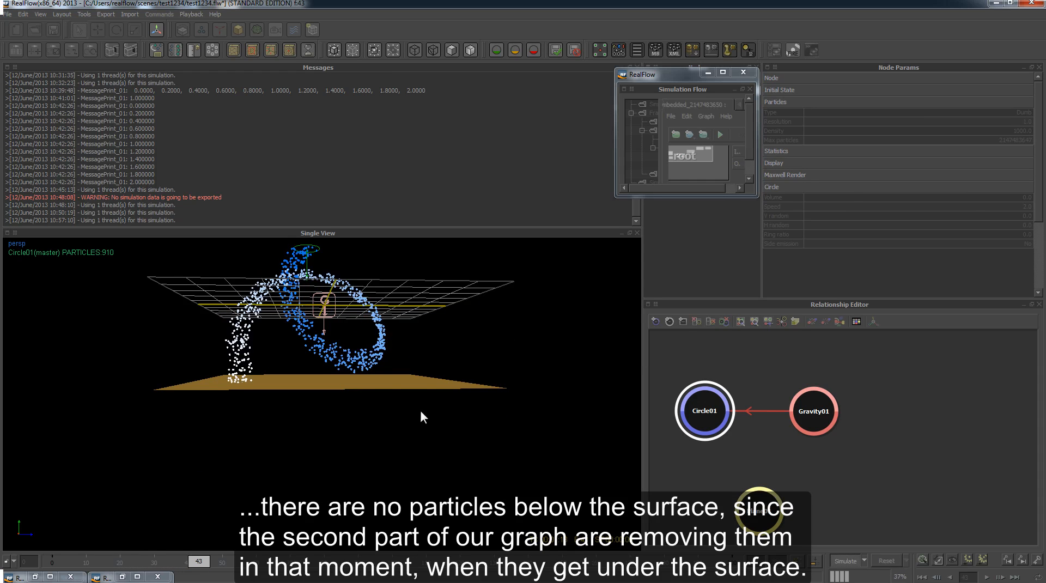
View the plane edge-on during the simulation, stop the run, and maximize the Simulation Flow window.
alt+drag(406, 422, 407, 421)
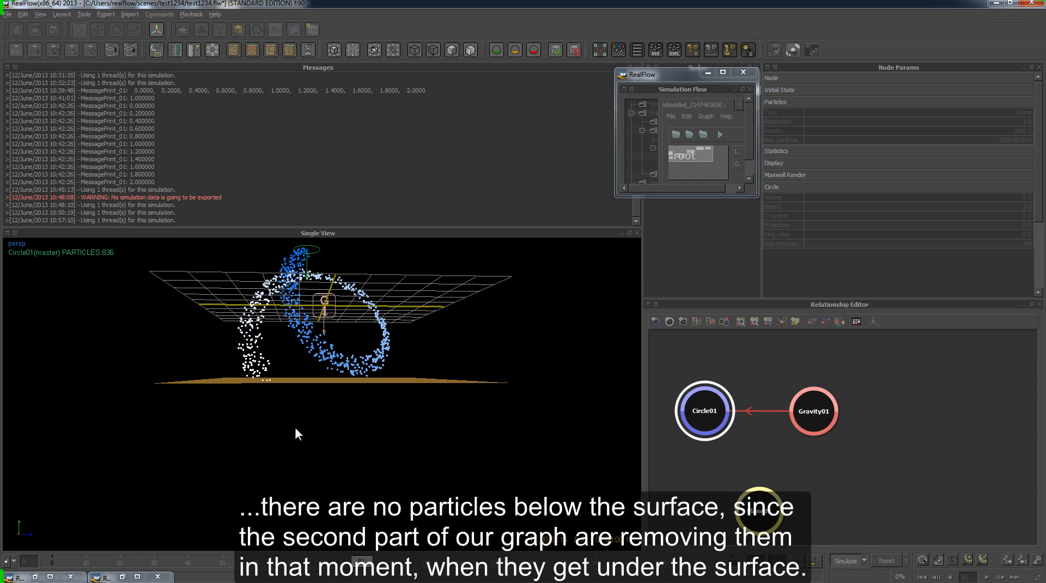
click(846, 562)
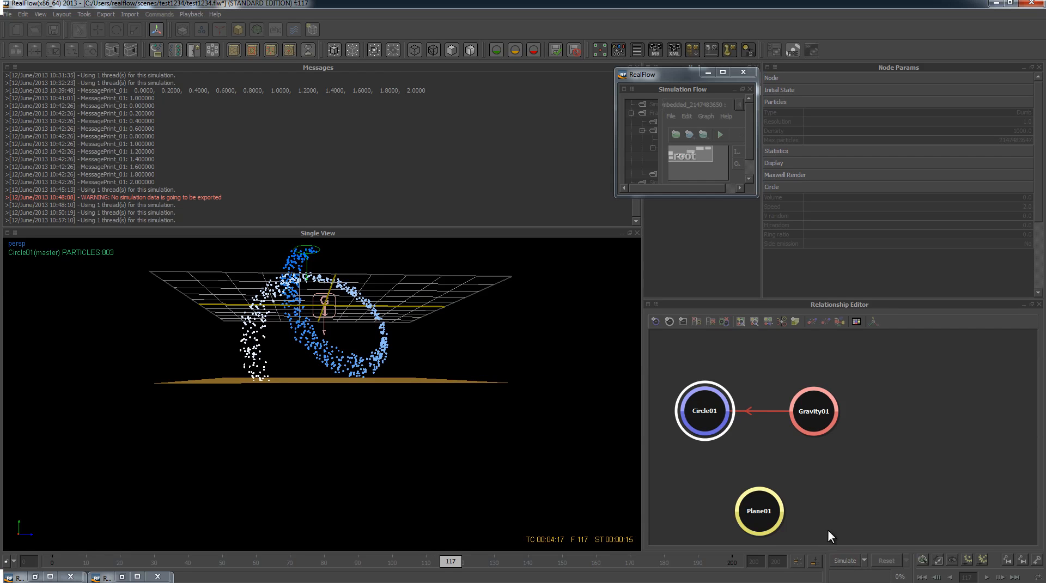
double_click(682, 79)
Inspect the channel outputs of ParticleGetChannel_02 and ParticleGetChannel_01 for their data type and array size.
scroll(536, 312, down, 3)
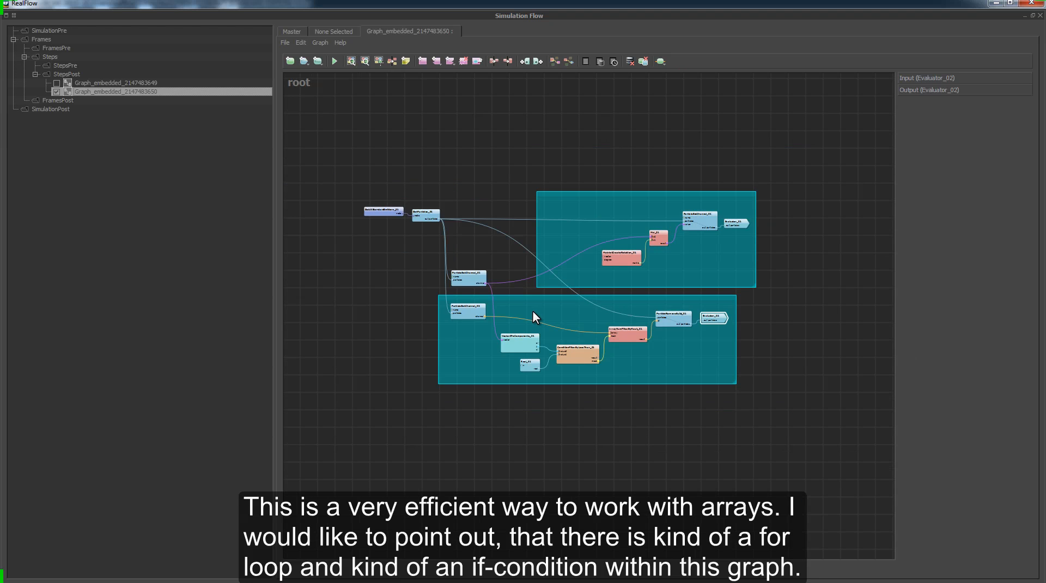
scroll(538, 325, up, 3)
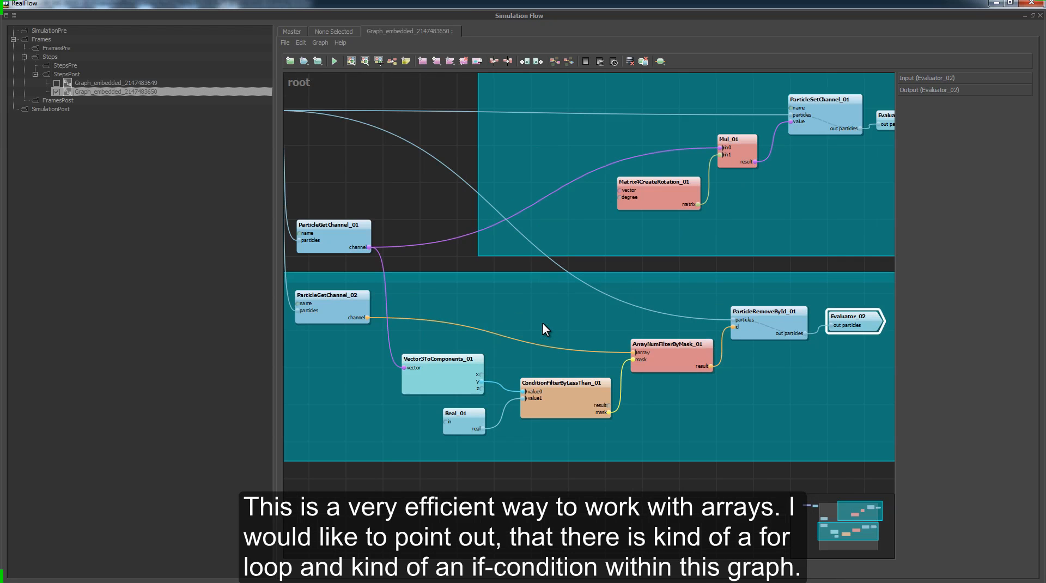
middle_drag(587, 347, 558, 332)
scroll(560, 331, down, 2)
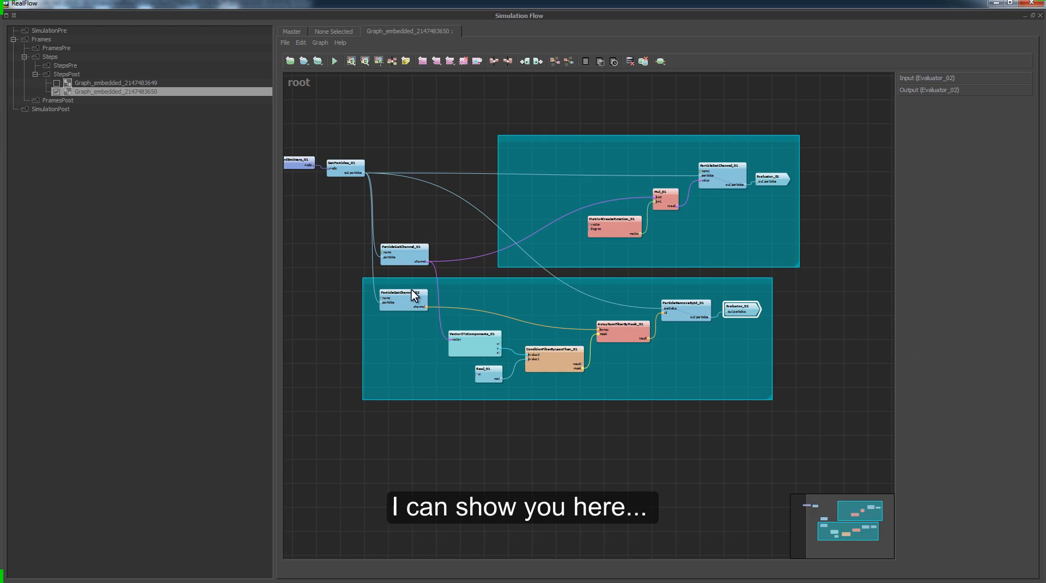
right_click(426, 307)
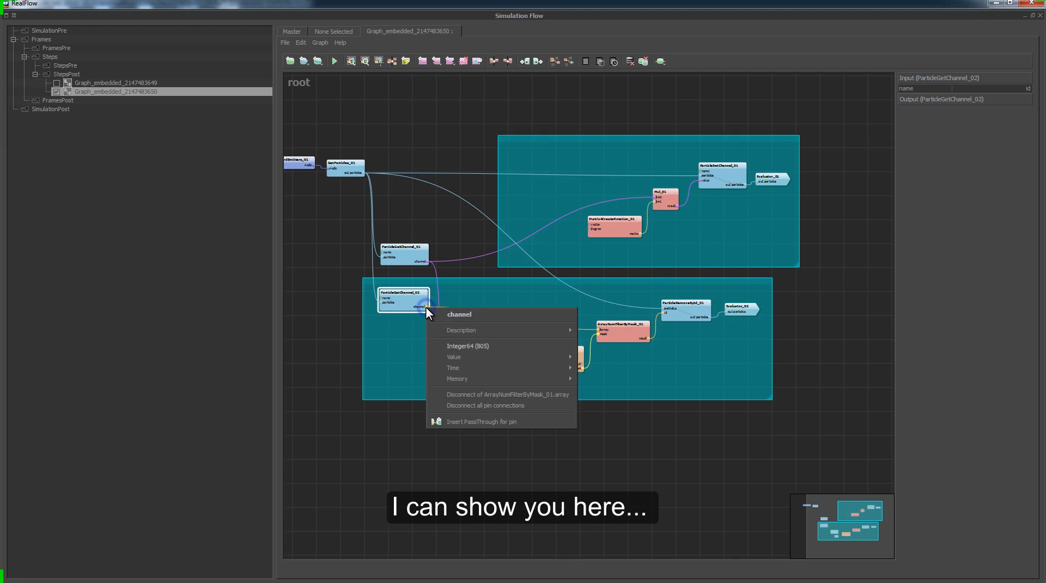
click(329, 349)
scroll(329, 350, up, 5)
middle_drag(321, 296, 378, 298)
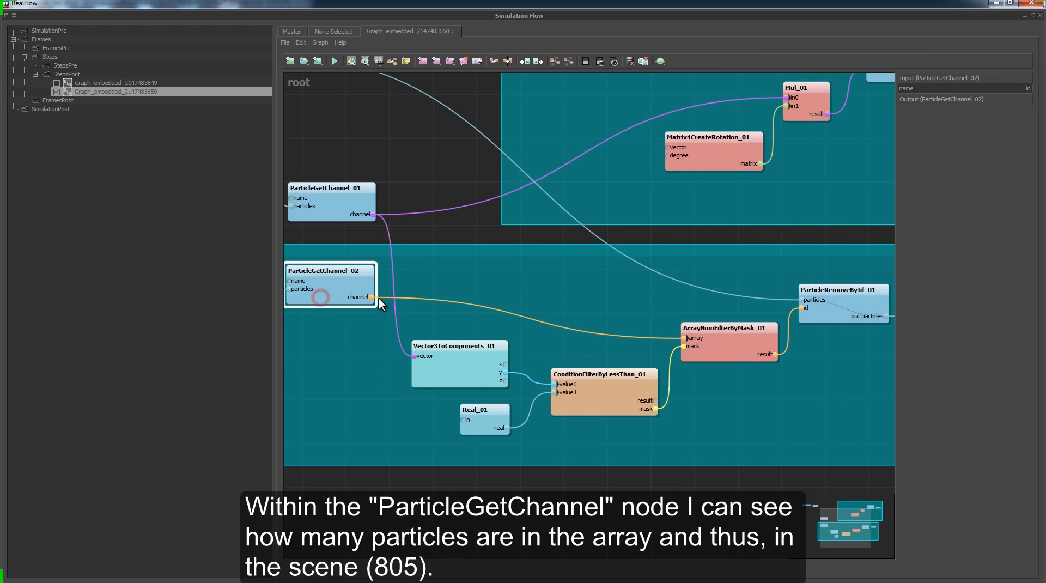
right_click(372, 297)
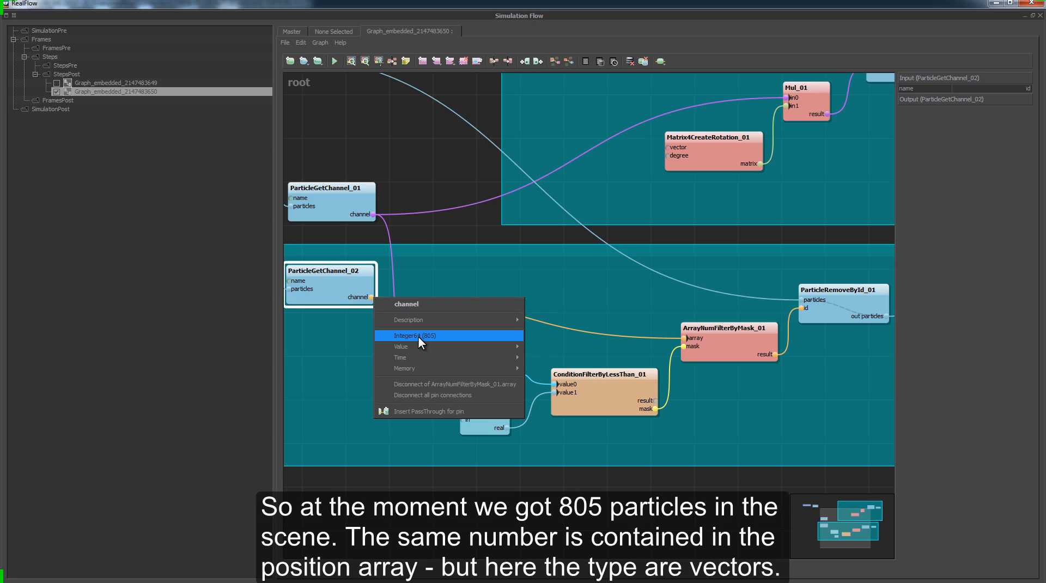
click(373, 214)
right_click(373, 214)
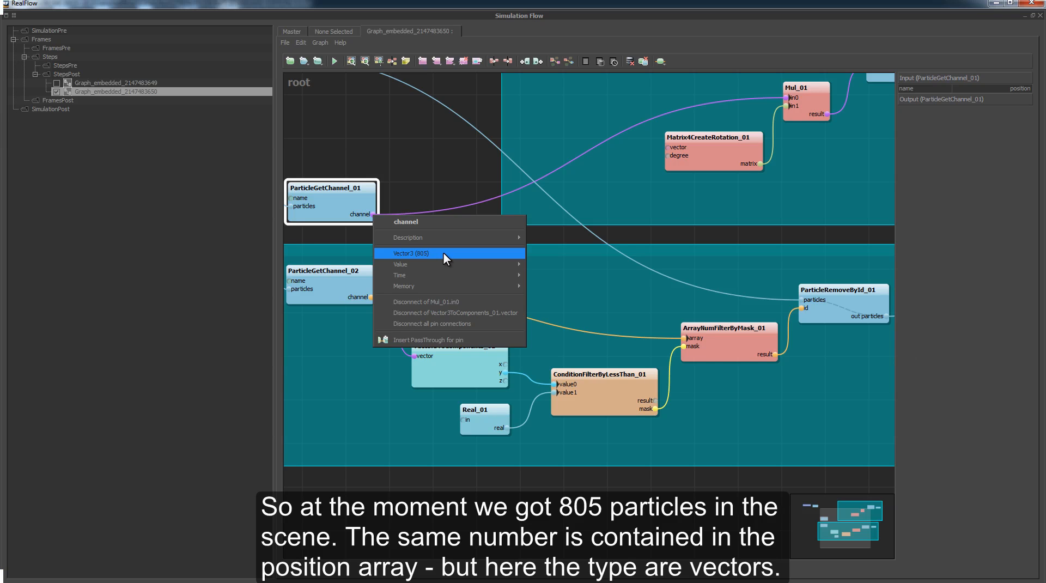
Trace the if-condition part of the removal branch through Vector3ToComponents_01, Real_01, ConditionFilterByLessThan_01 and ArrayNumFilterByMask_01.
click(467, 372)
drag(603, 396, 602, 396)
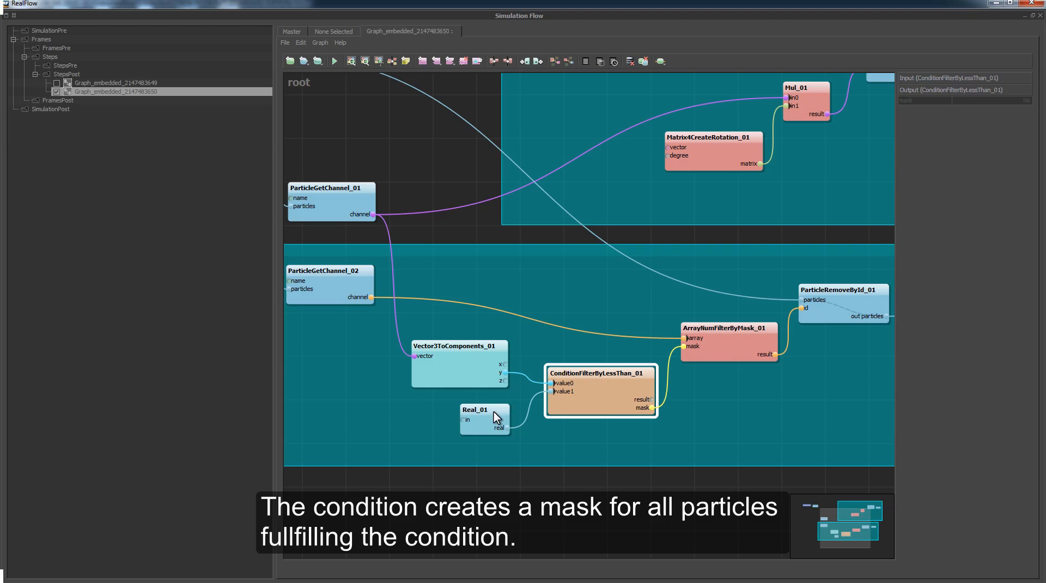
drag(494, 415, 491, 415)
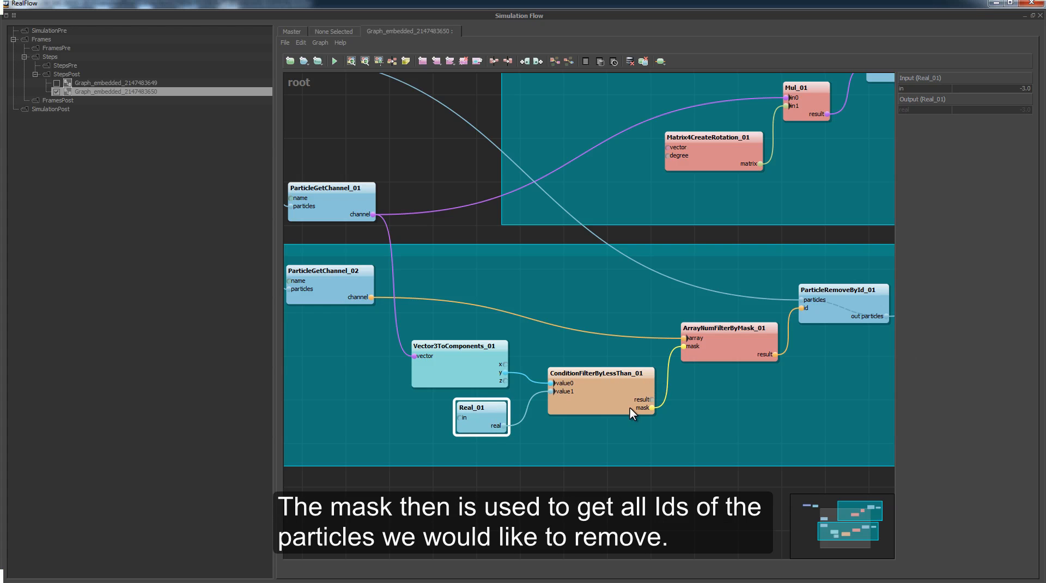
click(719, 339)
drag(720, 338, 718, 336)
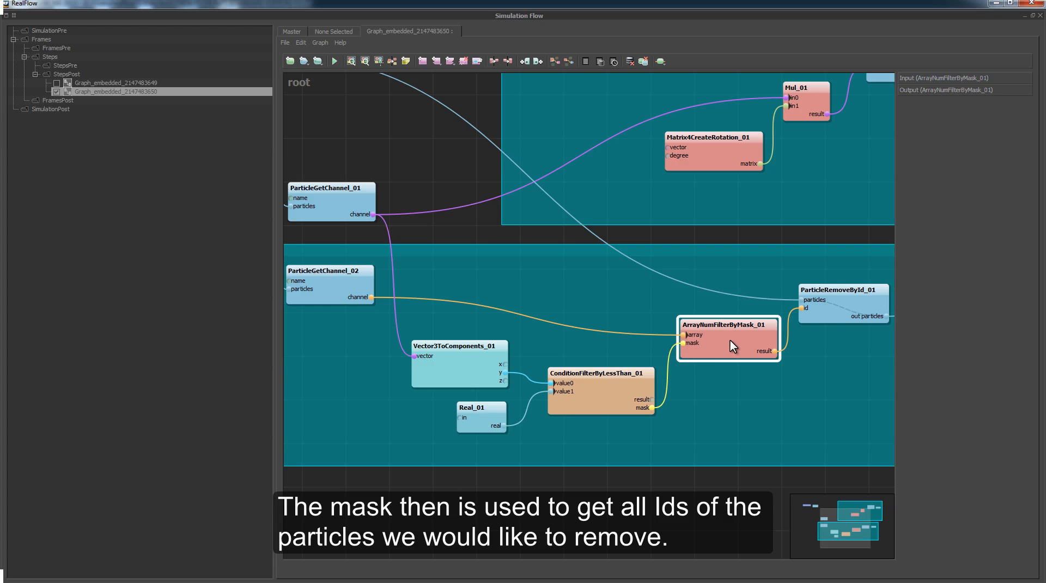
middle_drag(839, 317, 841, 310)
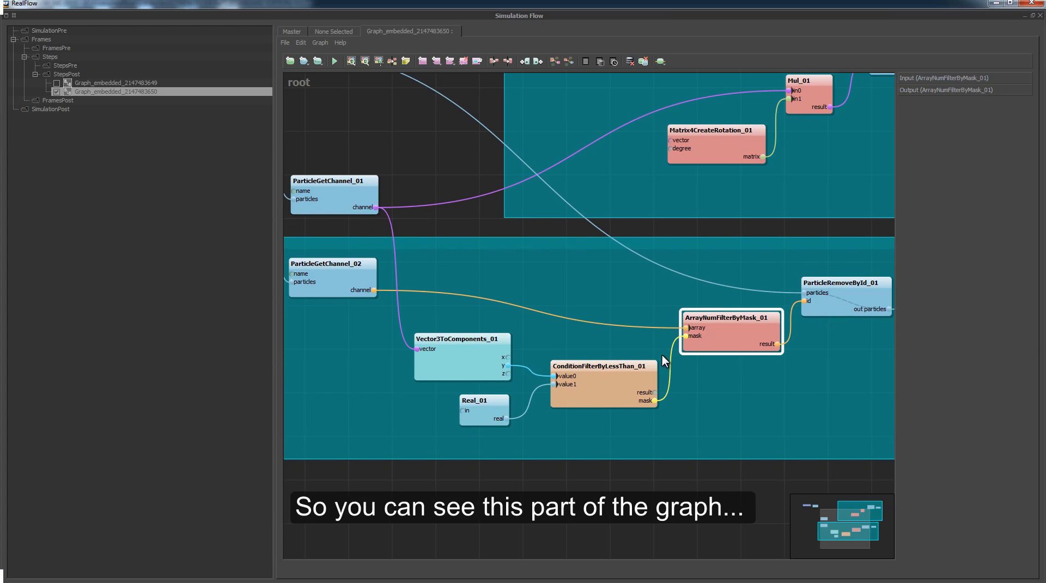
click(635, 387)
ctrl+click(735, 331)
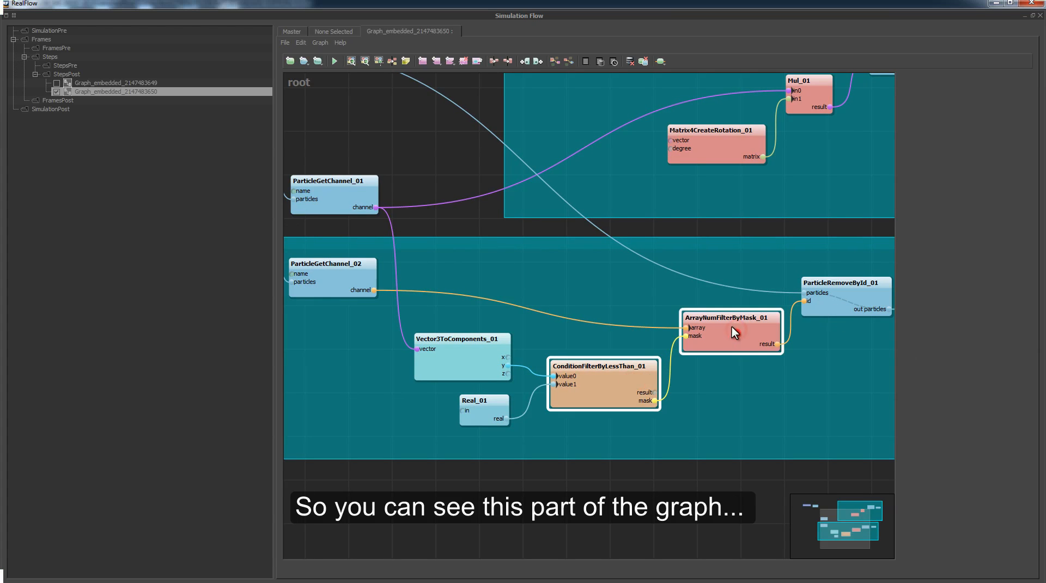
mouse_move(729, 342)
mouse_down()
mouse_move(740, 329)
mouse_move(723, 330)
mouse_up()
mouse_move(427, 352)
mouse_down()
mouse_move(490, 368)
mouse_move(438, 348)
mouse_up()
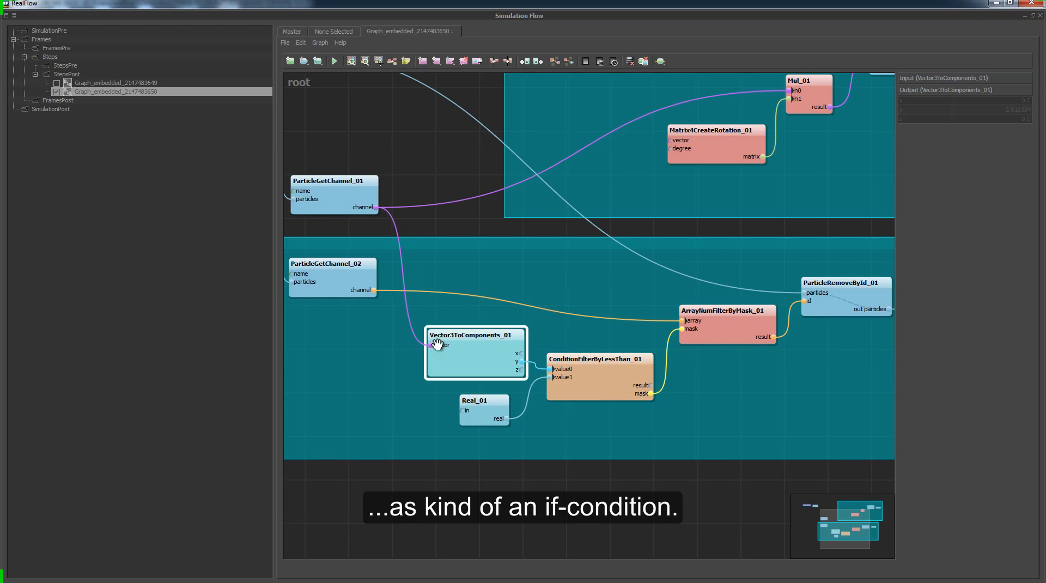
Recheck the array type and size on the id channel output of ParticleGetChannel_02, and review the whole graph.
right_click(374, 290)
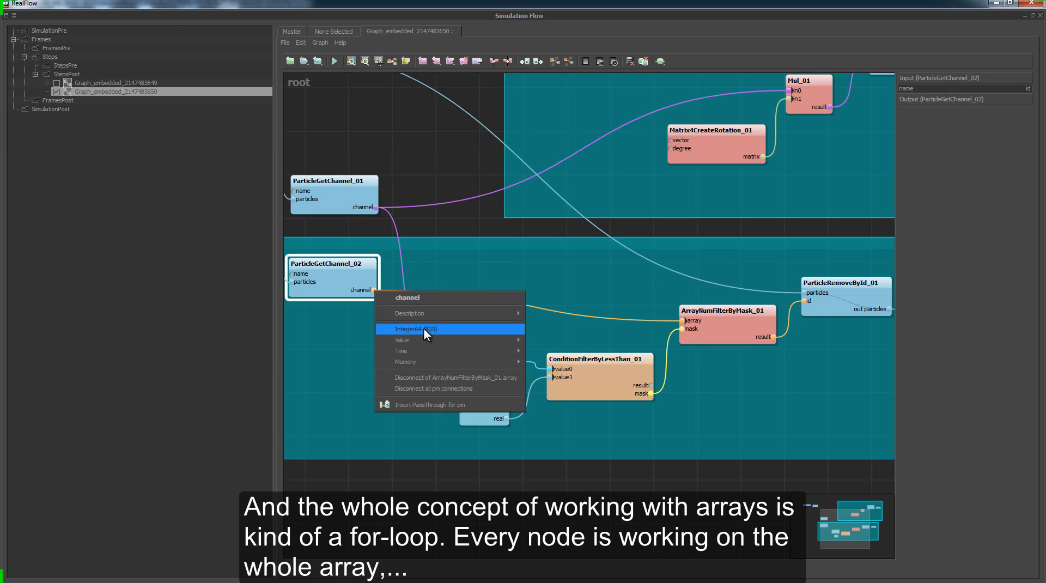
click(334, 277)
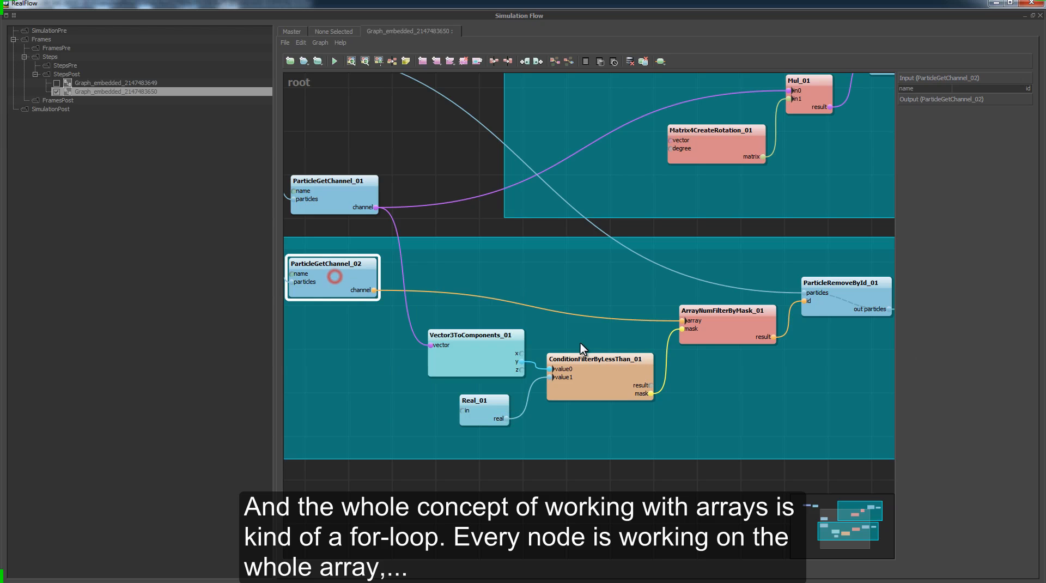
right_click(372, 290)
click(361, 288)
scroll(402, 279, down, 3)
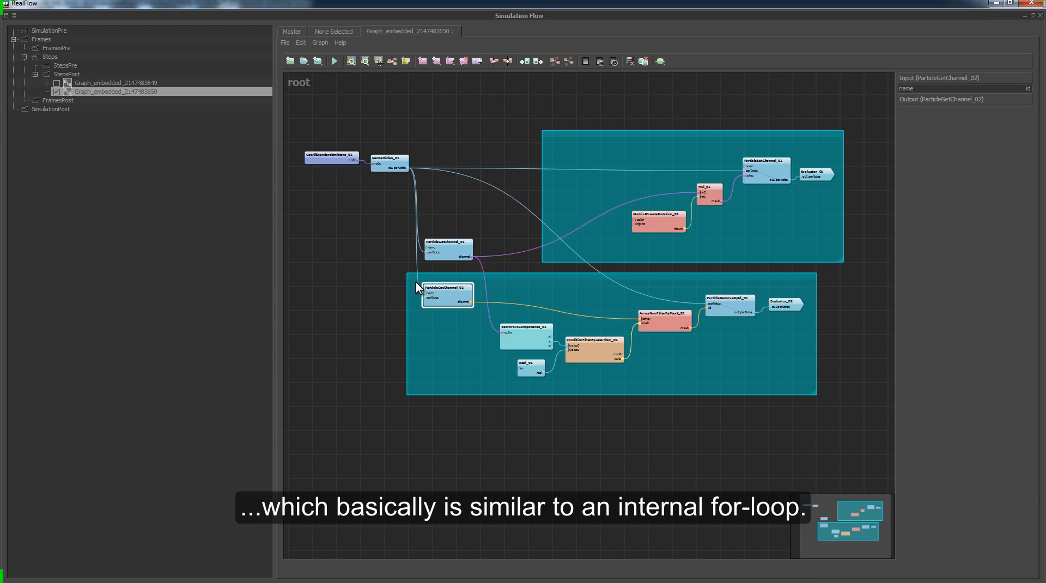
Disable the particle rotation and removal graph, and add a new empty graph under StepsPost.
click(57, 90)
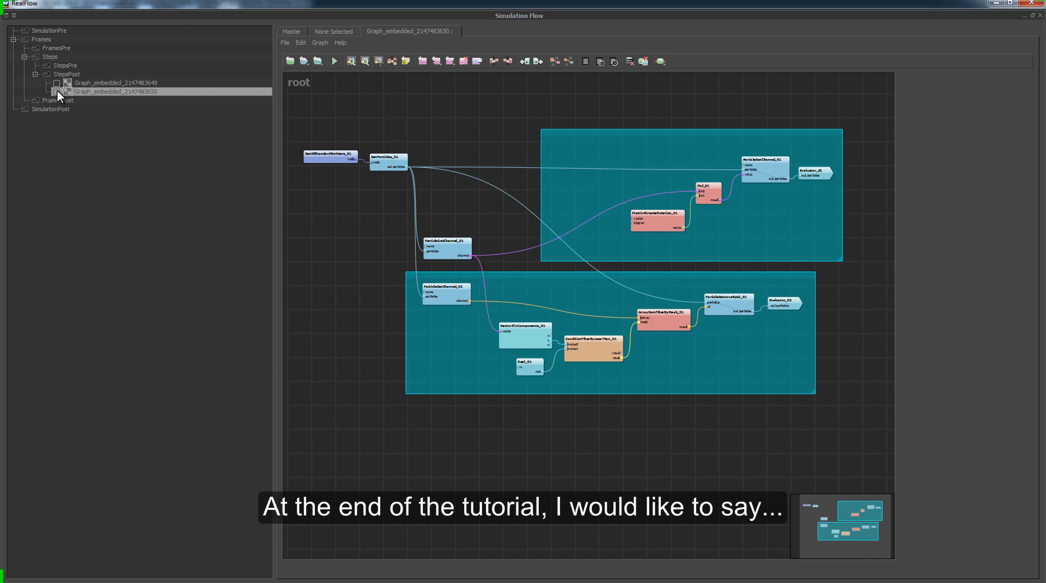
click(64, 73)
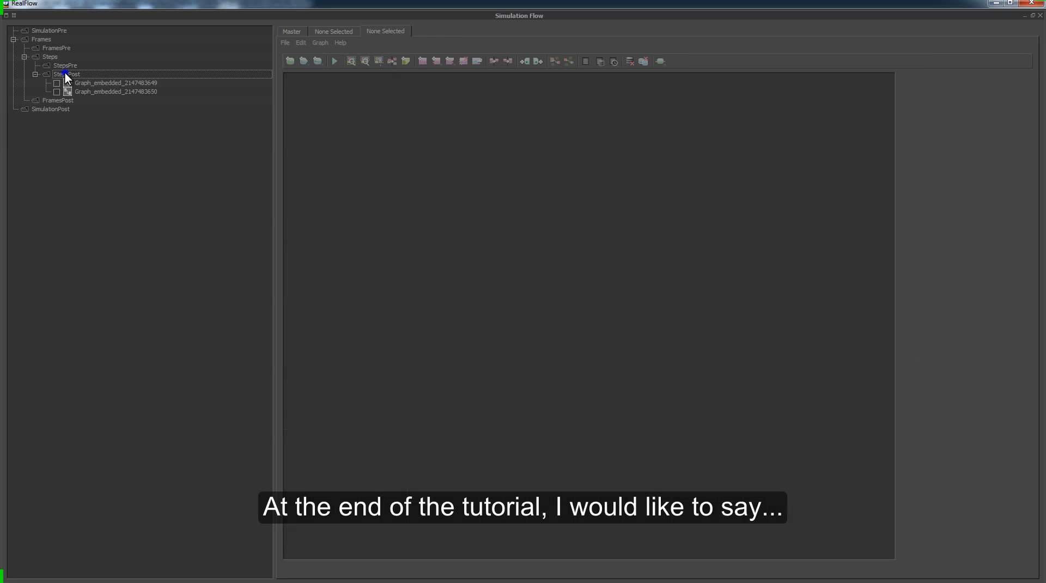
right_click(65, 73)
click(95, 80)
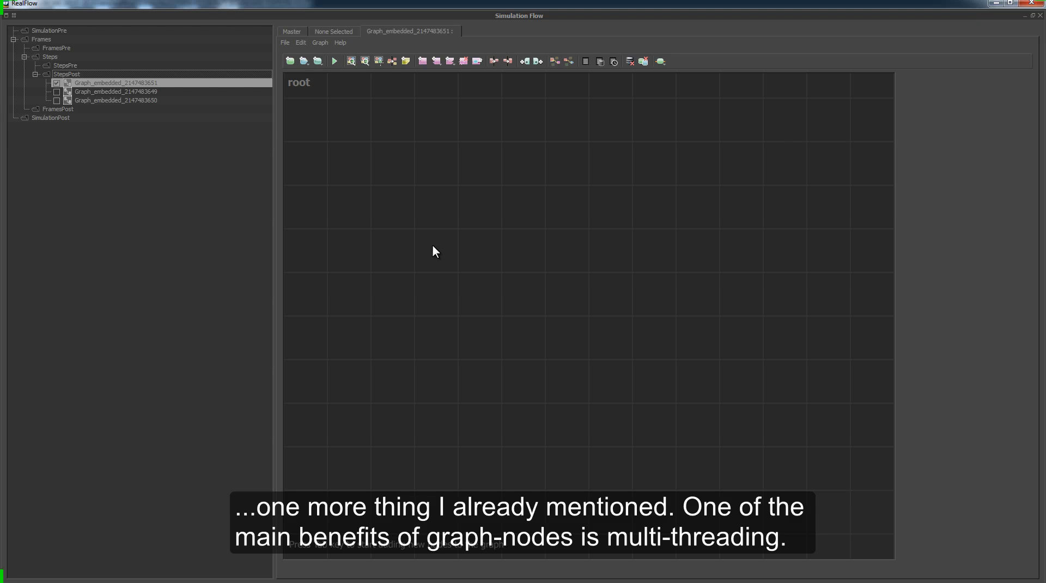
Add a Vector3 node to the new graph and place it in the left part of the canvas.
right_click(366, 227)
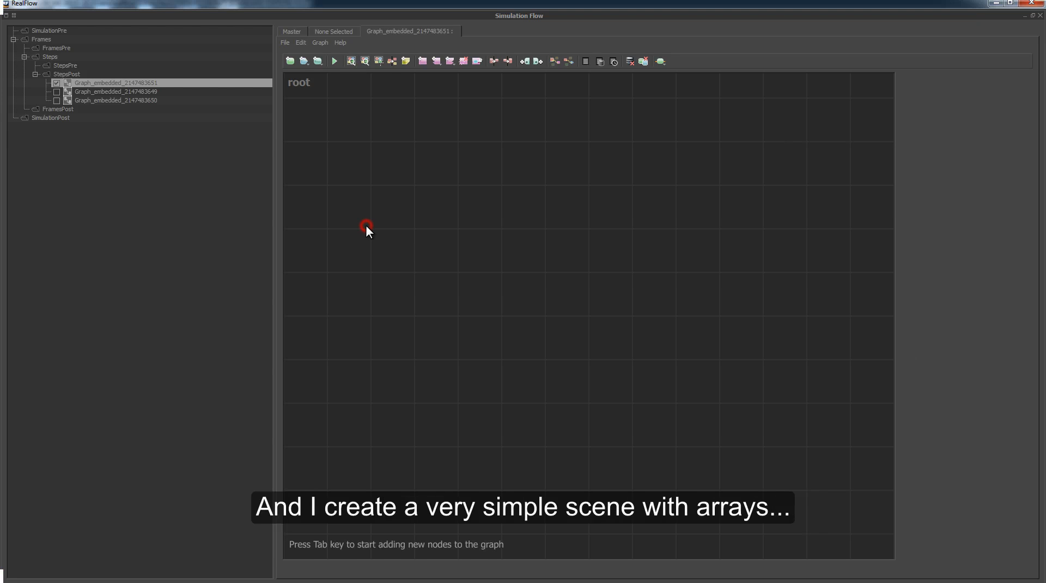
text(vector3)
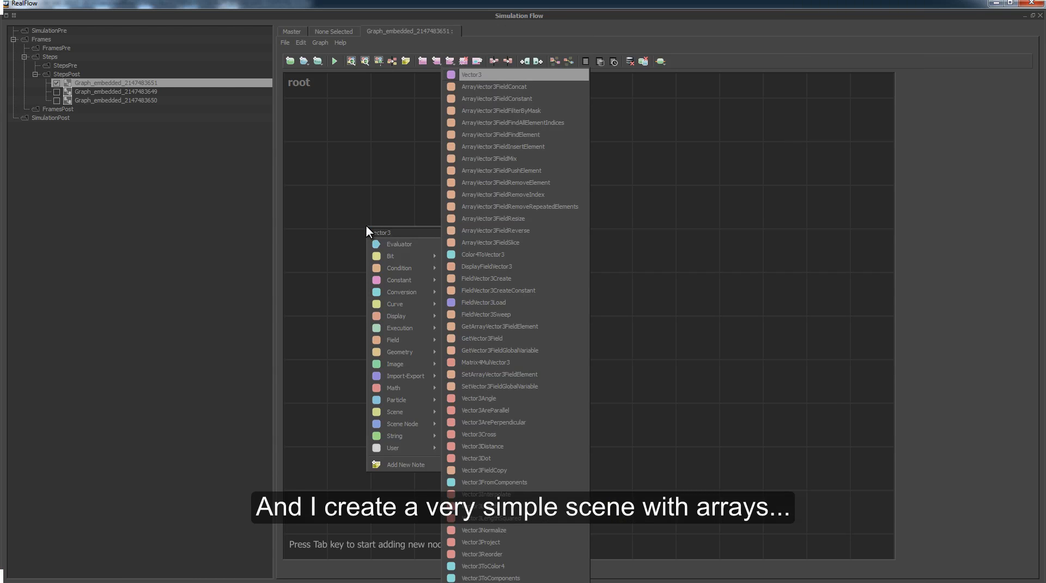
key(Return)
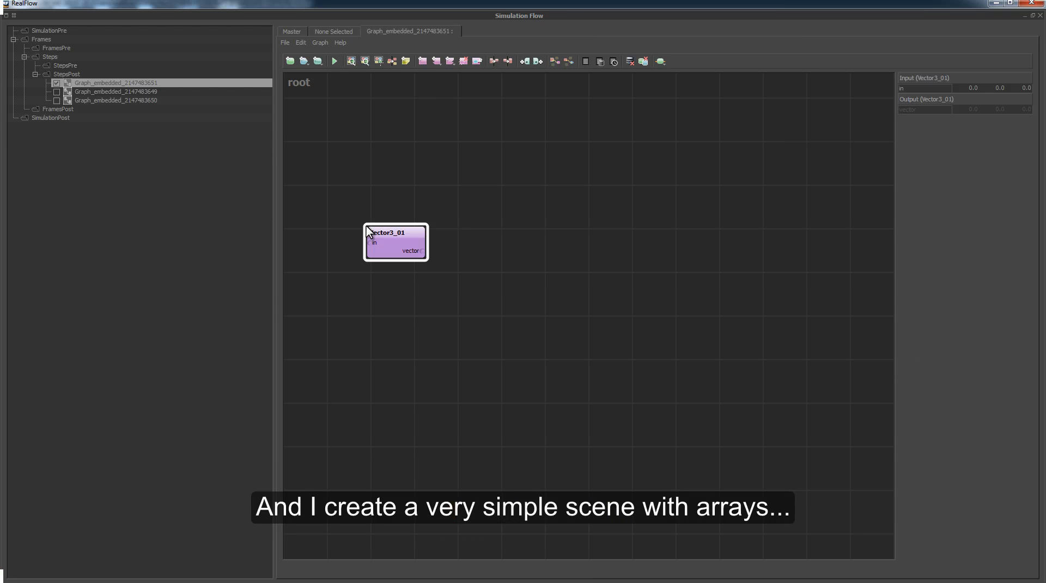
drag(399, 243, 382, 252)
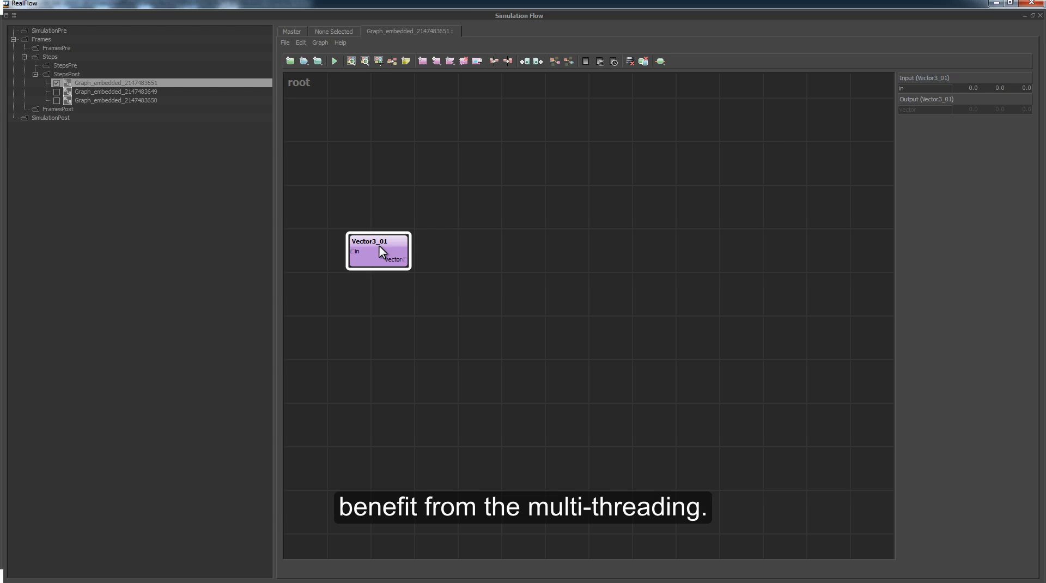
Add an ArrayNumConstant node to the right of the Vector3 node.
right_click(469, 236)
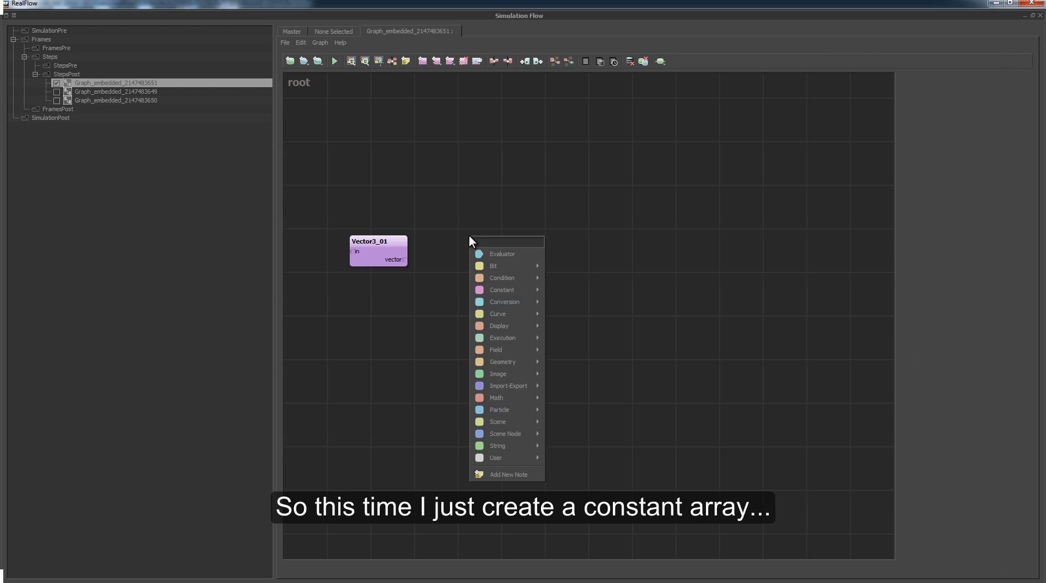
text(array consta)
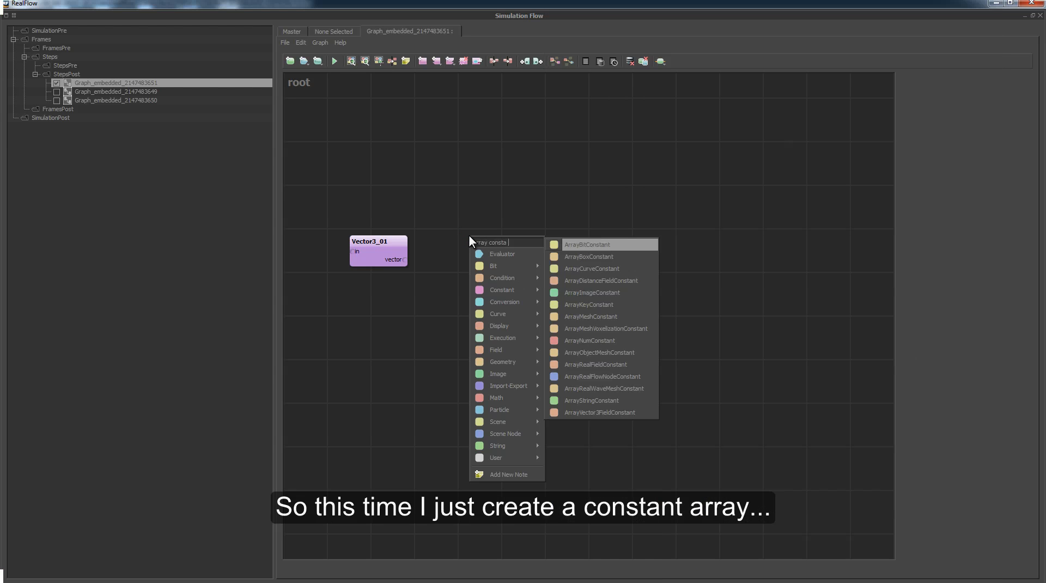
text( arra)
key(Up)
key(Up)
key(Up)
key(Up)
key(Up)
key(Up)
key(Up)
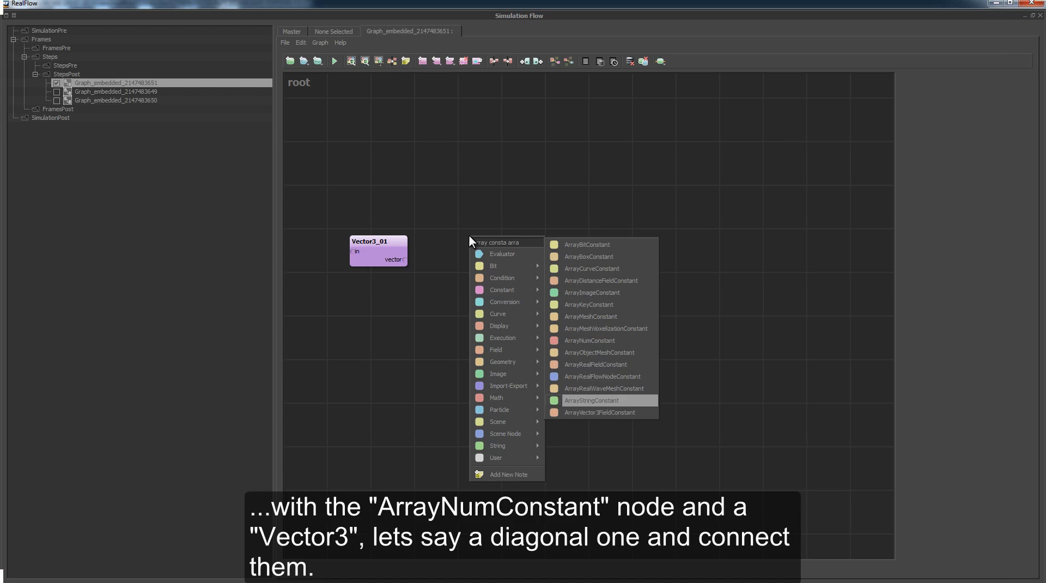
key(Return)
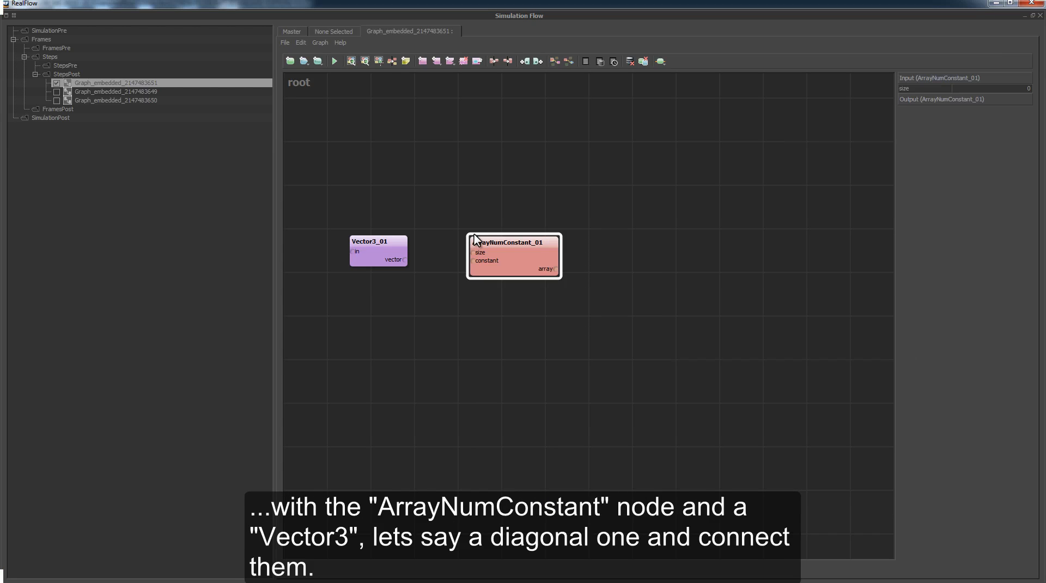
Set the Vector3 node's input to 1, 1, 1.
drag(376, 250, 380, 246)
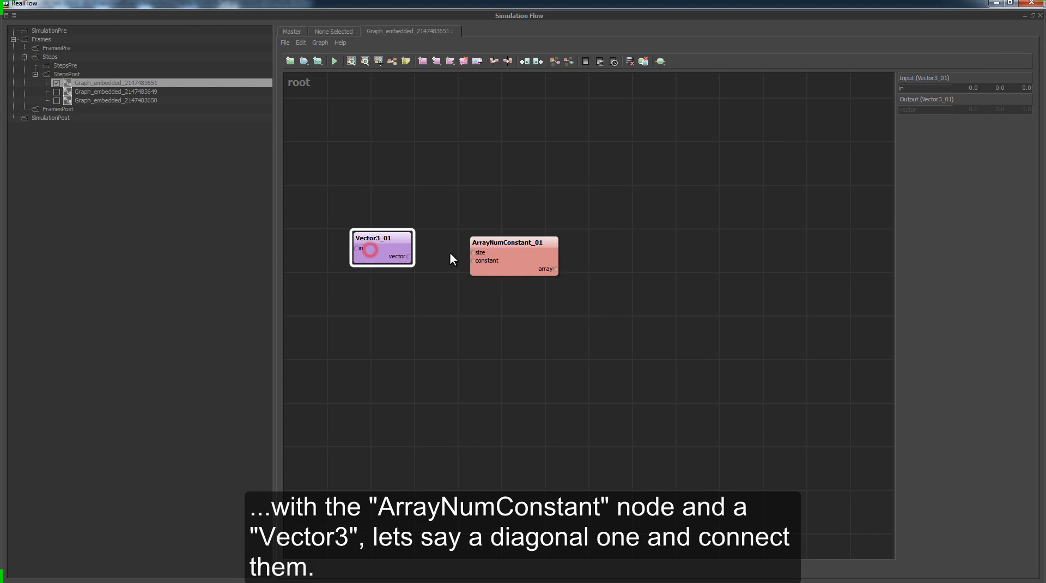
double_click(973, 86)
text(1)
key(Tab)
text(1)
key(Tab)
text(1)
key(Tab)
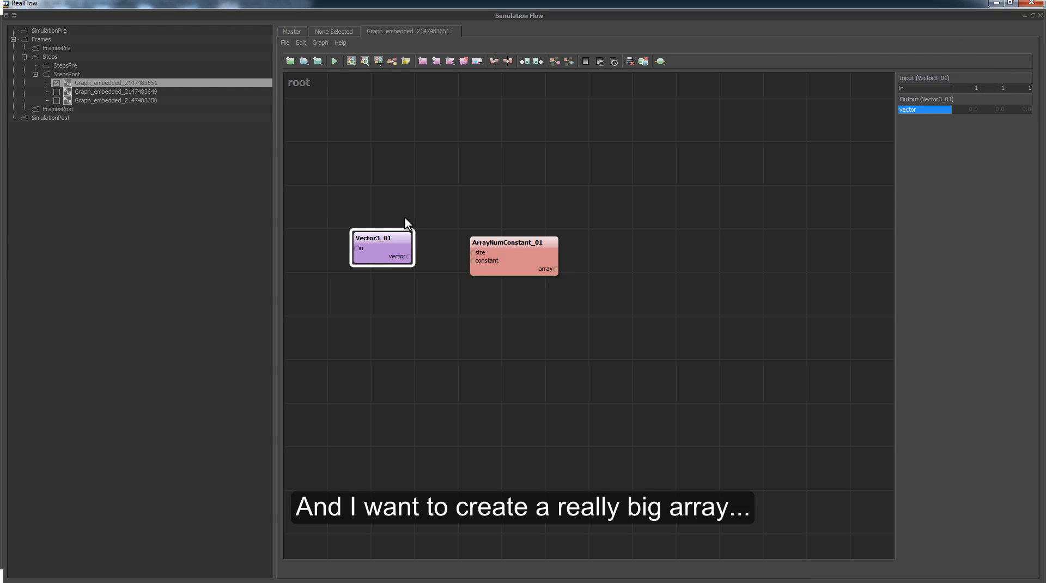
Connect the Vector3 output to the constant input of ArrayNumConstant_01 and set the array size to 99999999.
drag(409, 257, 474, 261)
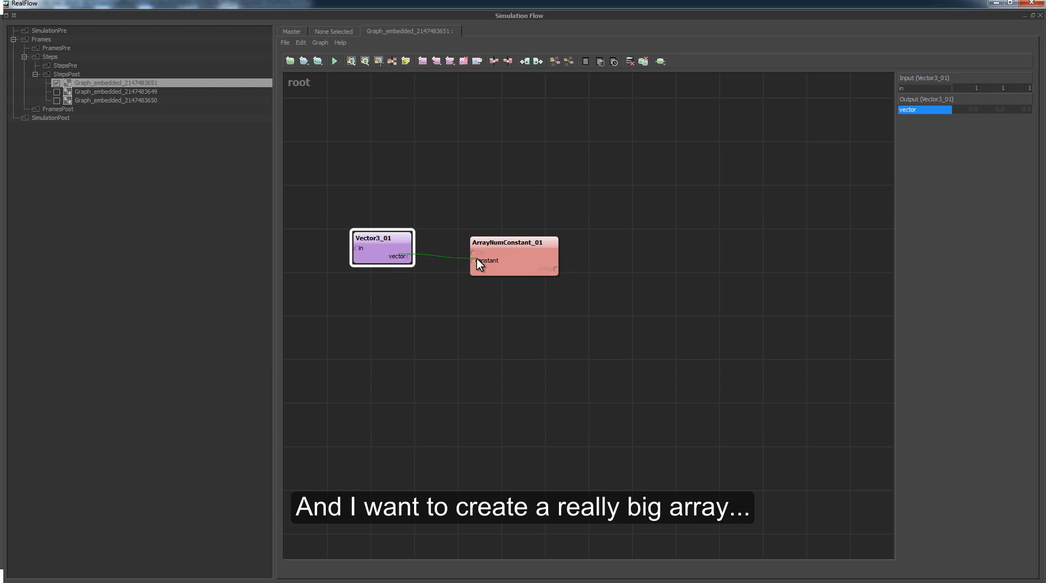
click(512, 262)
click(1013, 90)
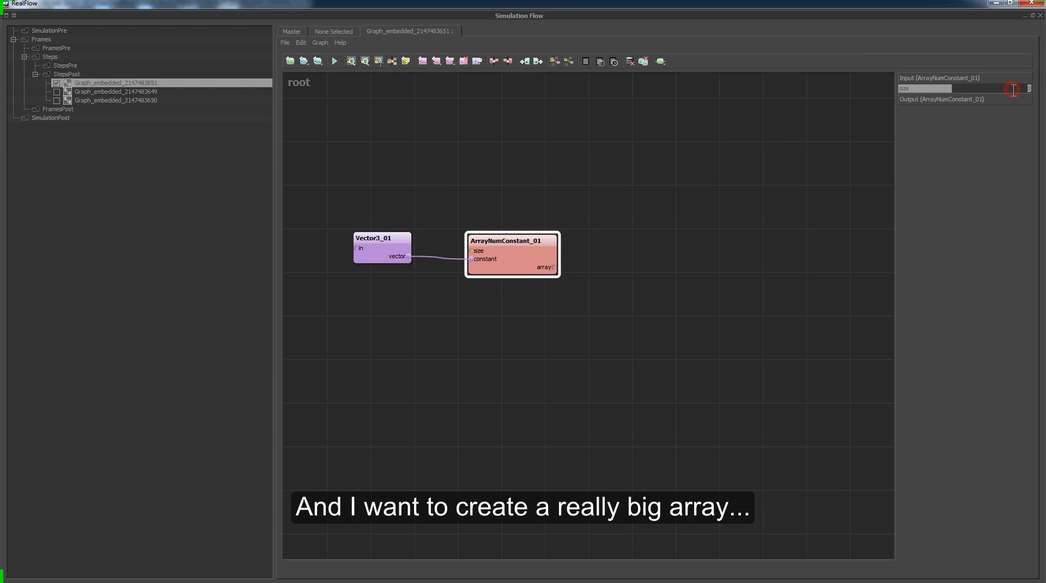
text(99999999)
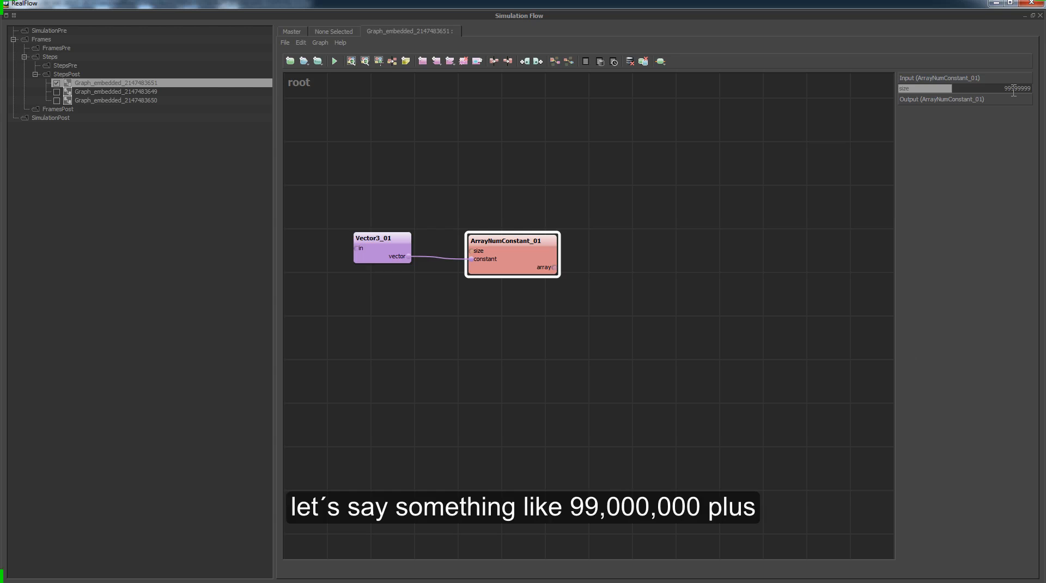
key(Return)
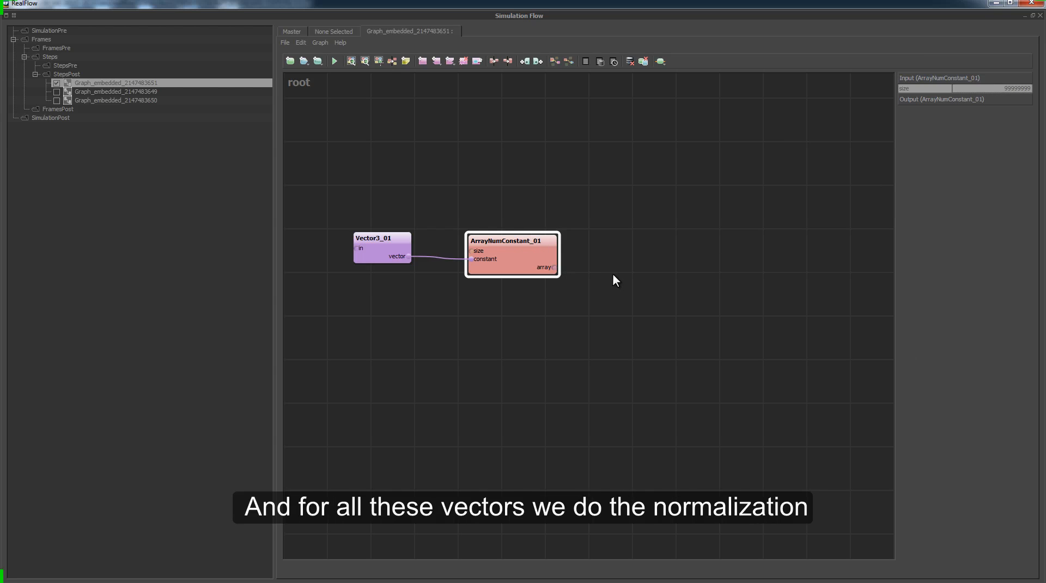
Add a Vector3Normalize node to the right of ArrayNumConstant_01 and connect the array output to its vector input.
drag(393, 254, 388, 257)
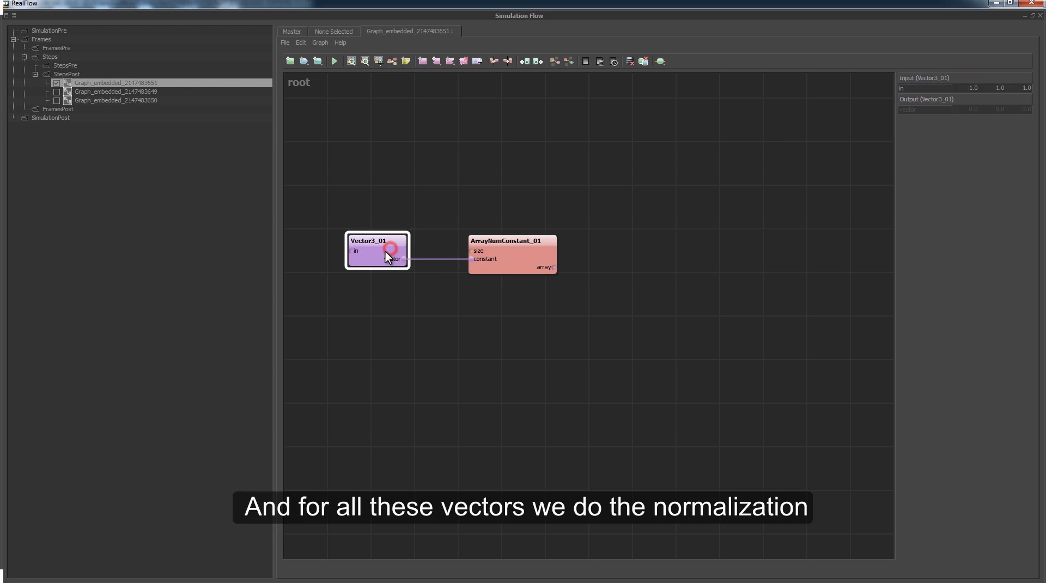
click(650, 272)
right_click(650, 272)
text(normal)
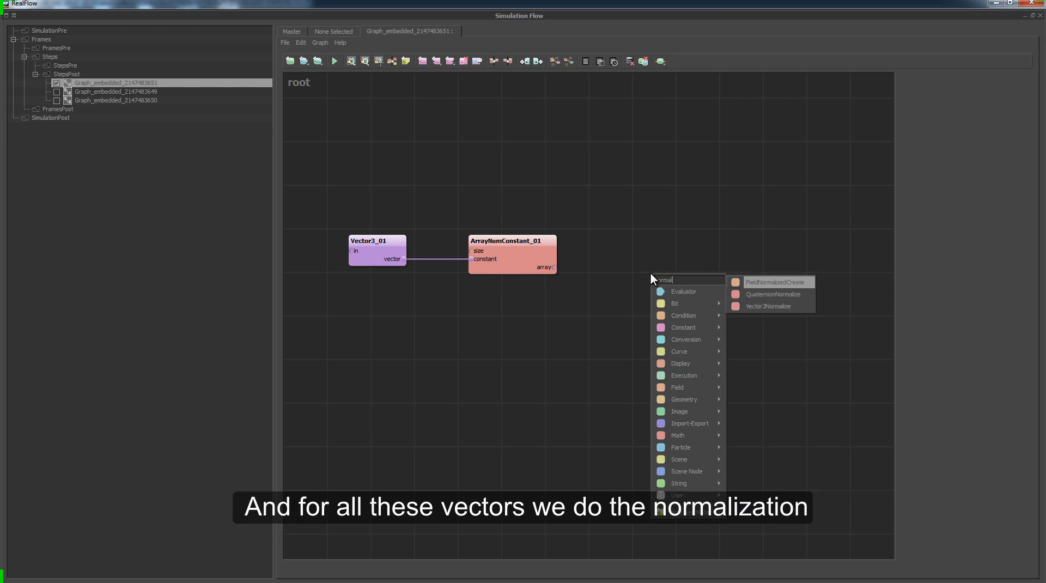
key(Down)
key(Down)
key(Return)
drag(554, 267, 655, 280)
Connect the free output of Vector3Normalize_01 to a new Evaluator node and align the normalize node in the chain.
right_click(652, 275)
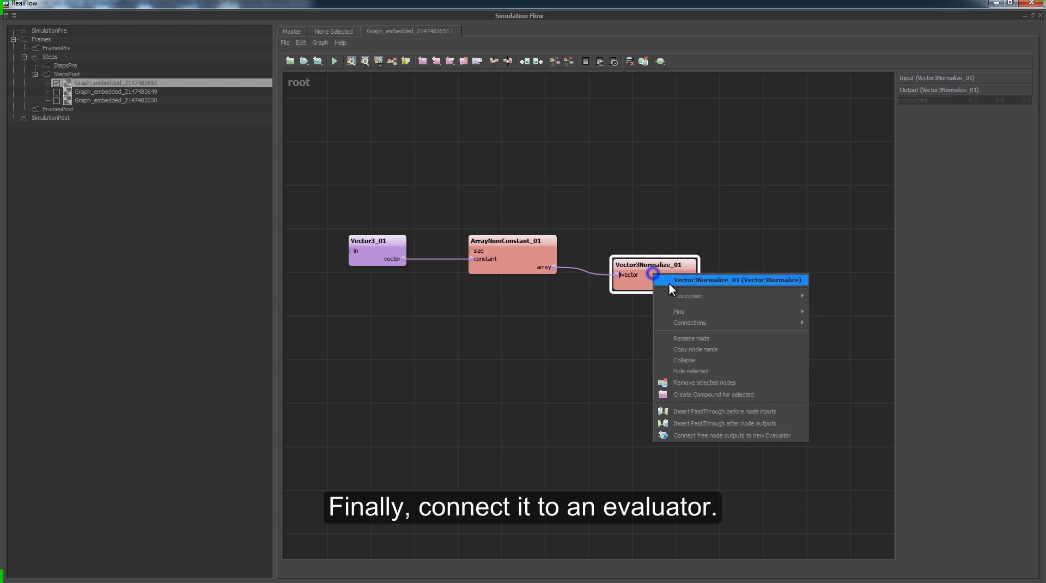
click(728, 433)
drag(652, 274, 643, 270)
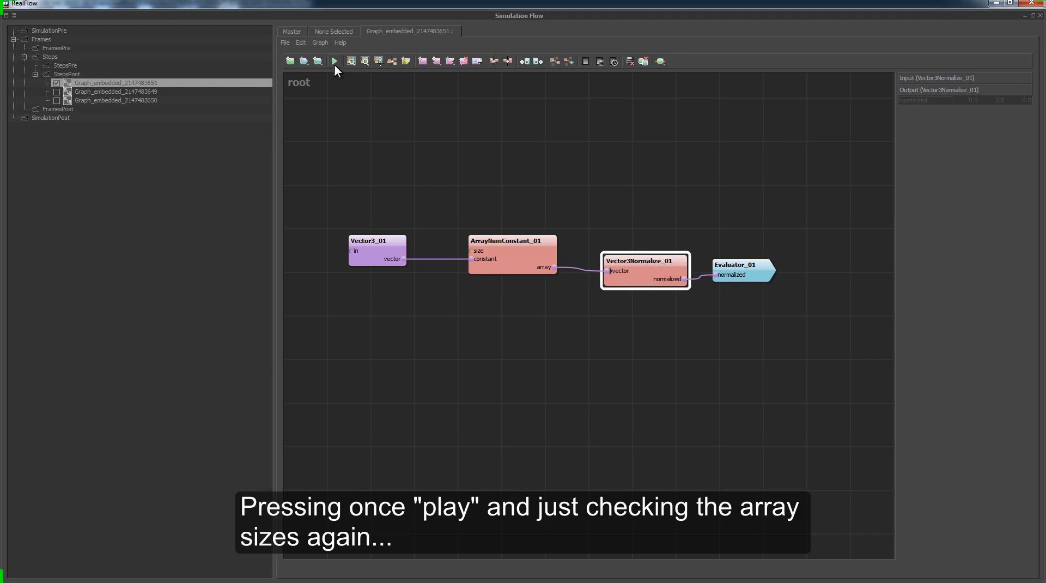
Check the array sizes at the outputs of Vector3_01, ArrayNumConstant_01 and Vector3Normalize_01.
right_click(404, 259)
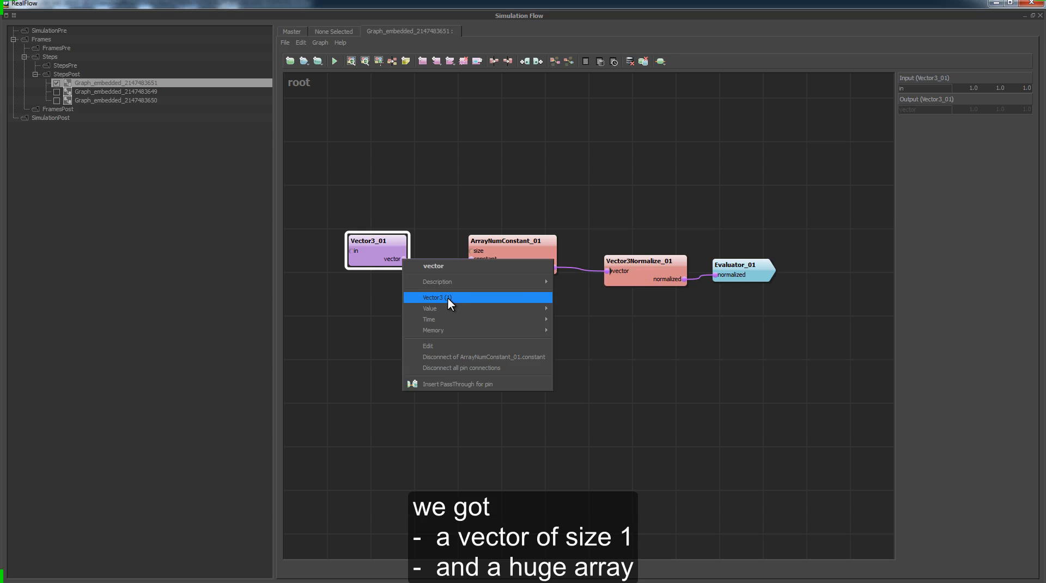
click(532, 203)
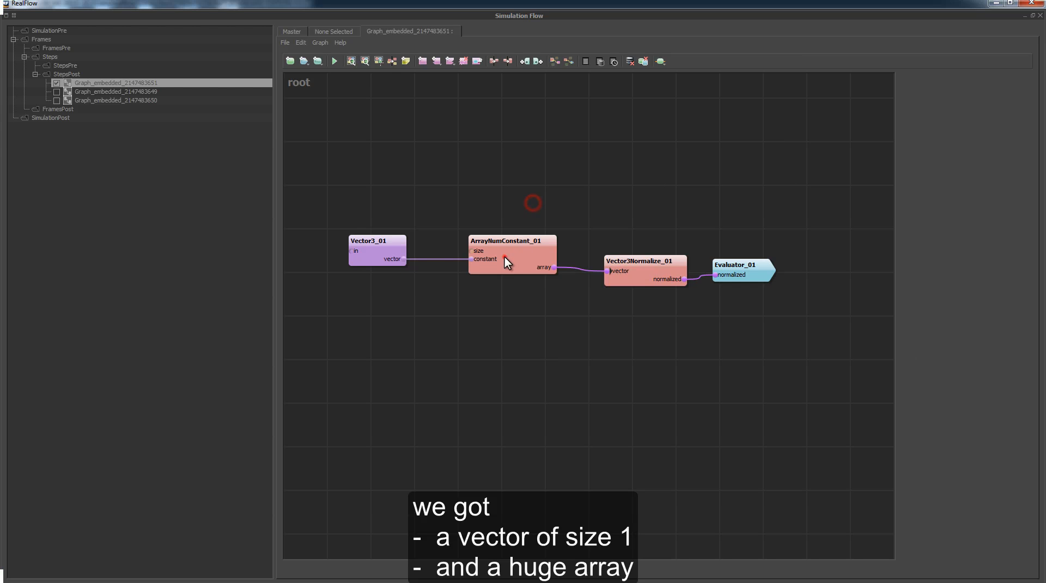
drag(504, 257, 496, 258)
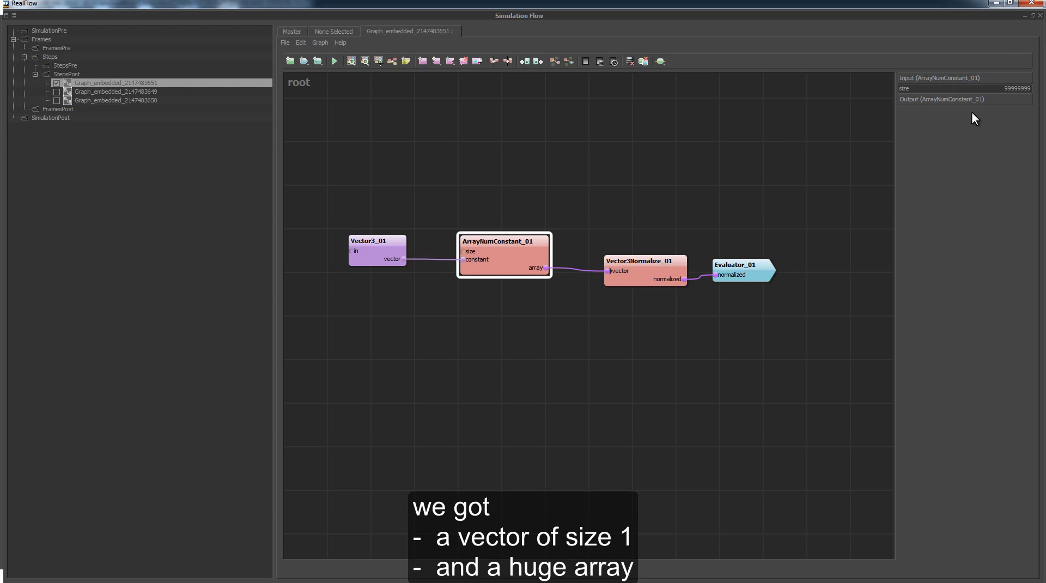
key(ctrl)
right_click(546, 268)
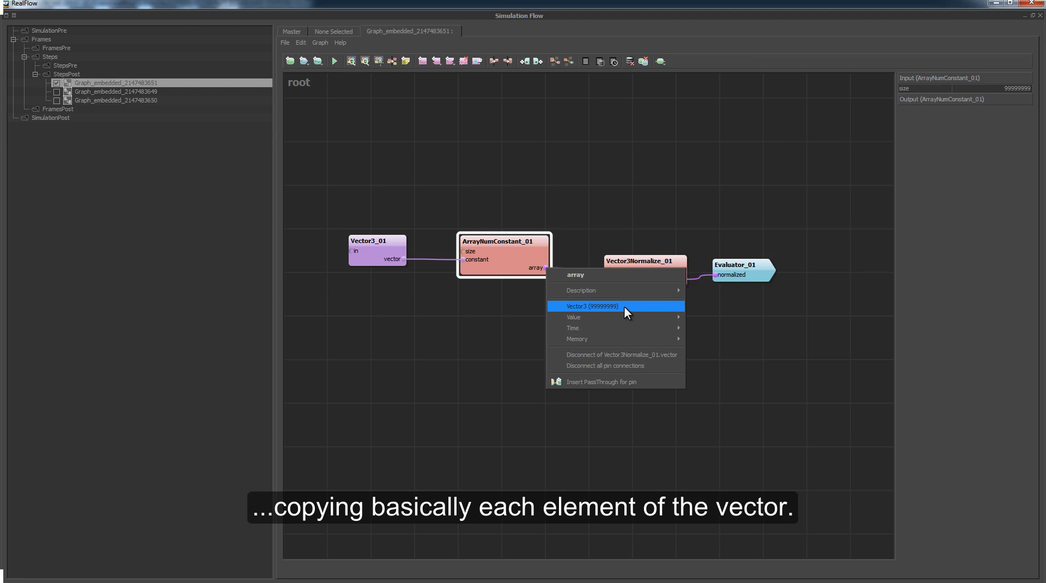
click(587, 305)
key(ctrl)
click(629, 278)
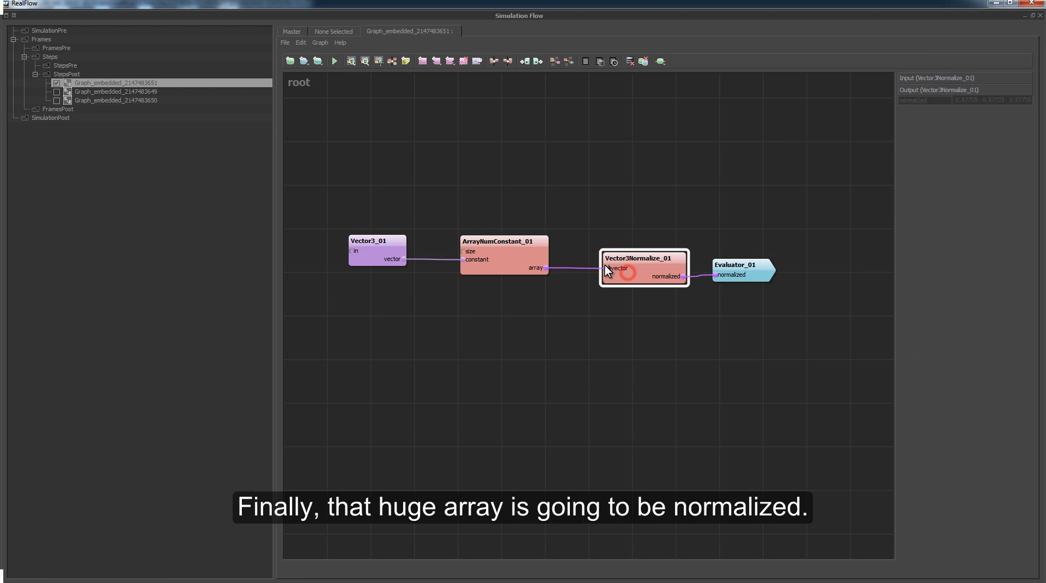
right_click(684, 276)
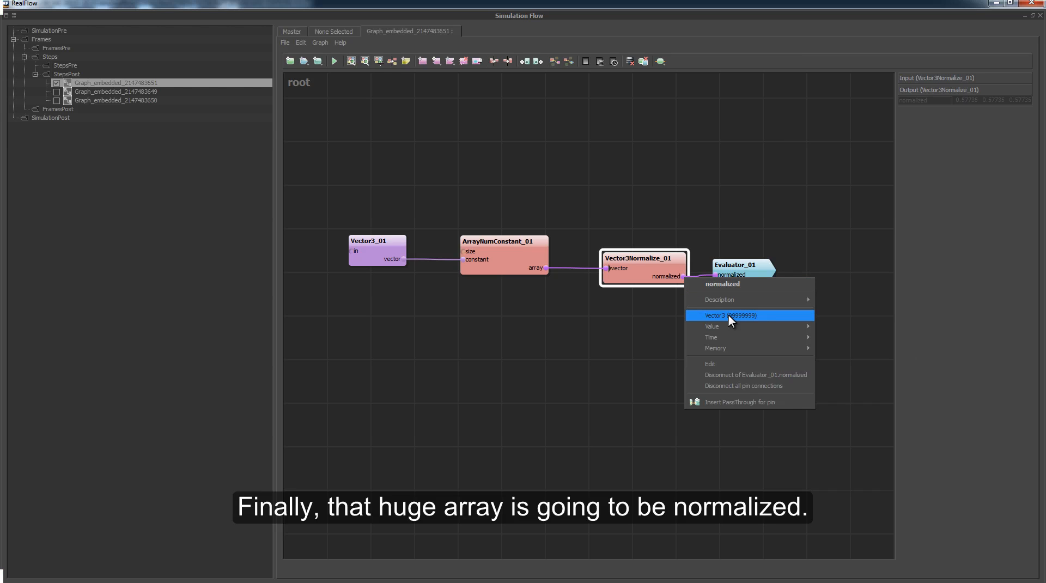
click(666, 187)
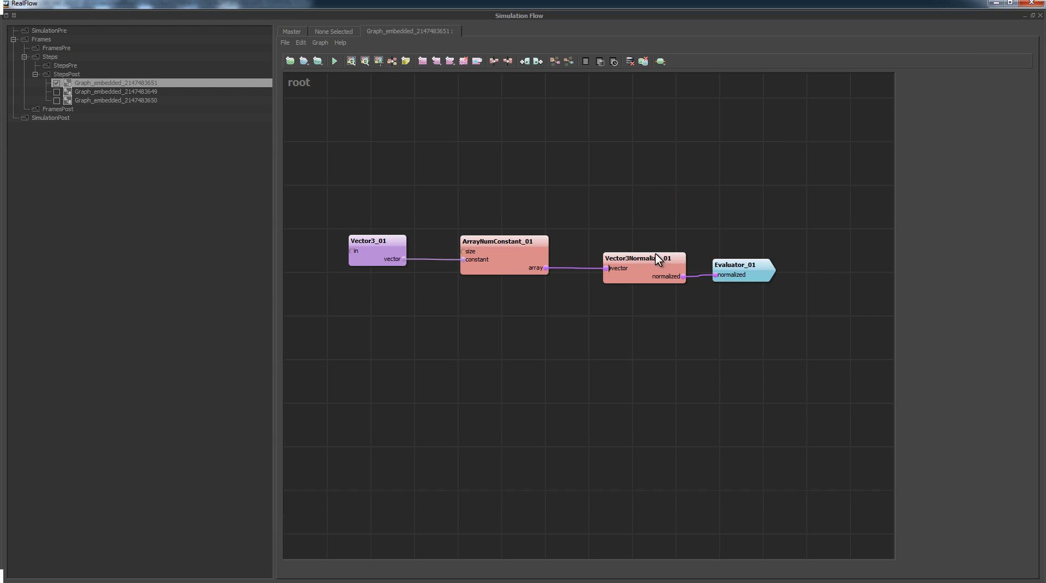
Resize the Simulation Flow window to uncover the simulation controls, and enable the use of max. threads in the simulation options.
drag(778, 5, 71, 42)
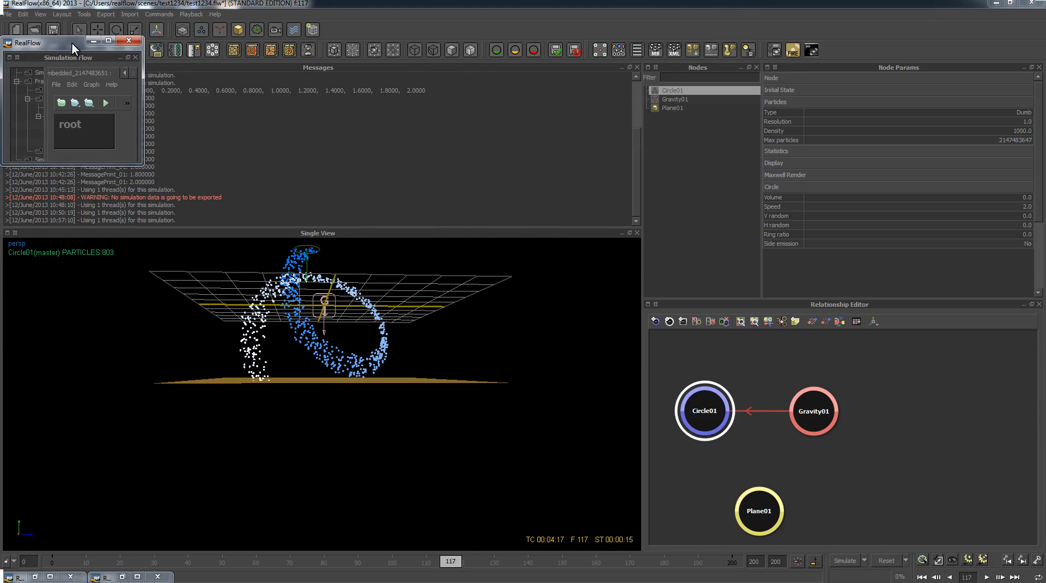
drag(143, 164, 676, 550)
click(863, 560)
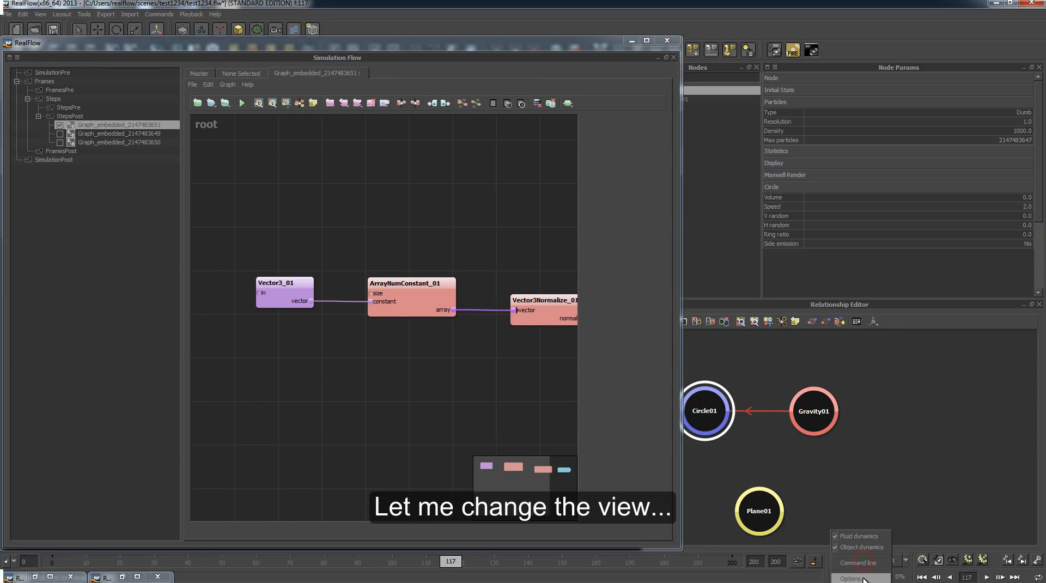
click(863, 579)
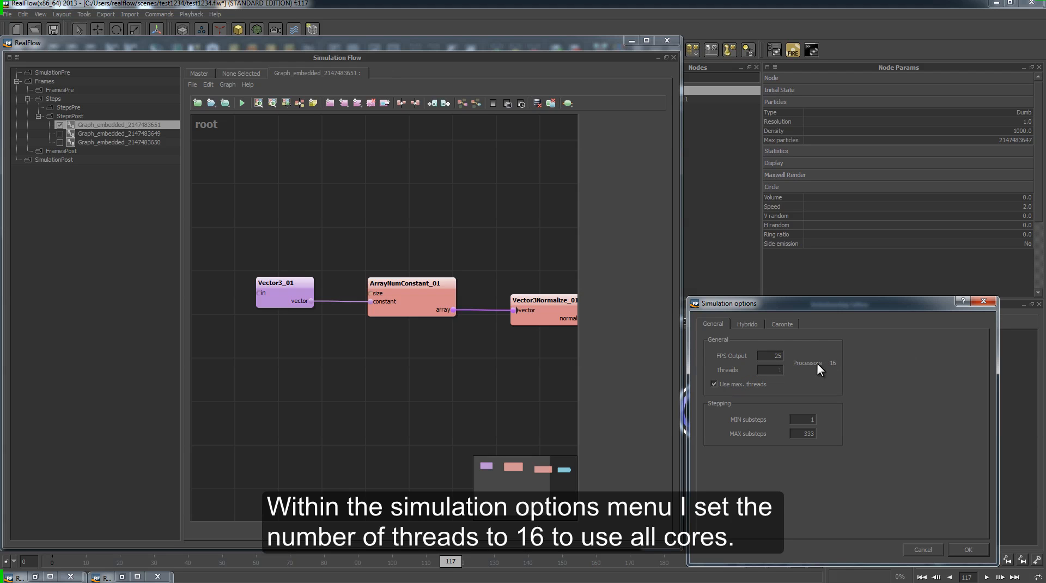
click(969, 550)
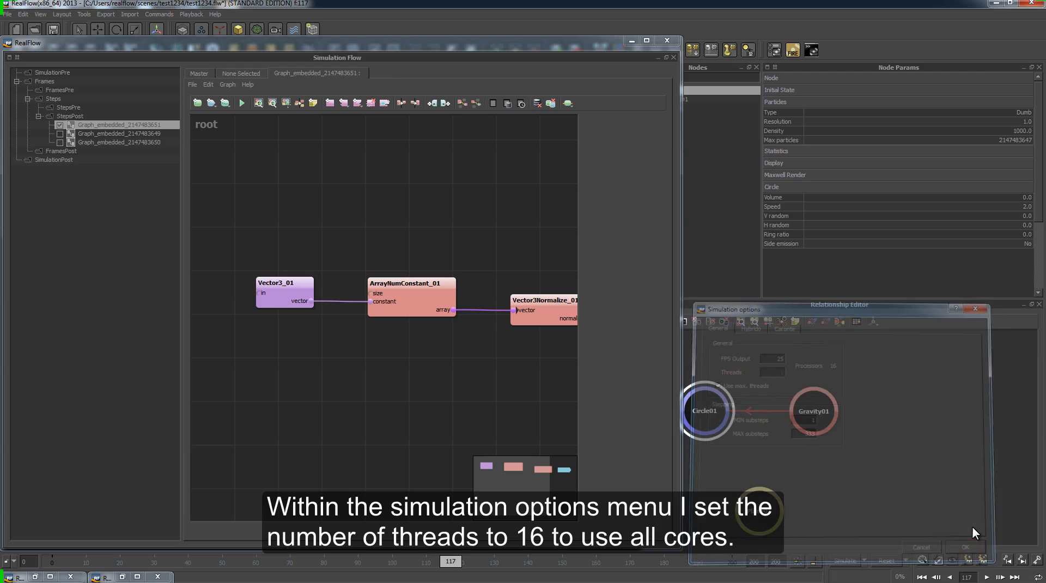
Set the last simulation frame to 10, then reset and run the simulation.
drag(454, 39, 493, 18)
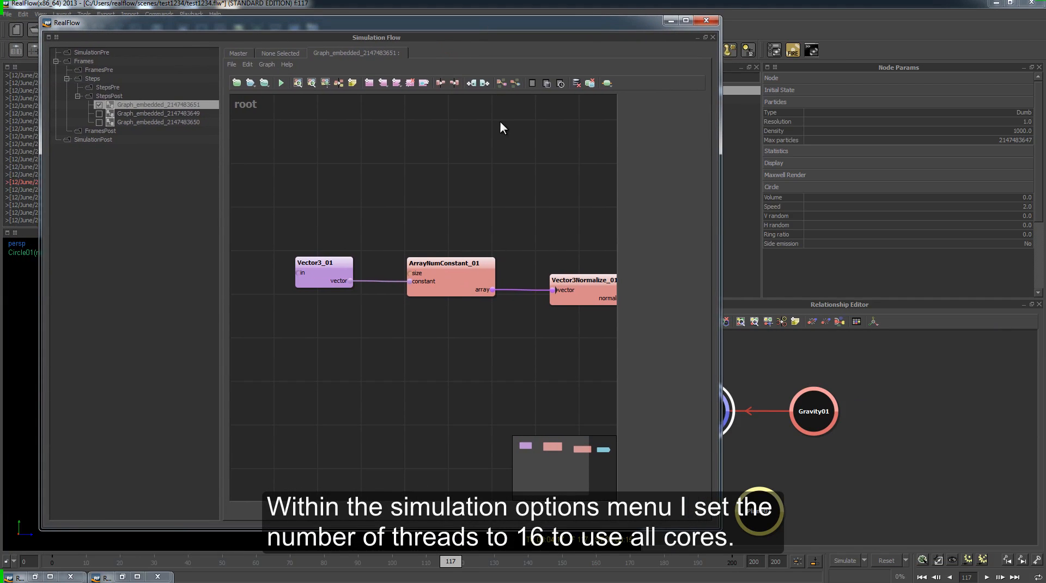
scroll(533, 313, down, 2)
scroll(490, 294, down, 1)
middle_drag(506, 331, 490, 296)
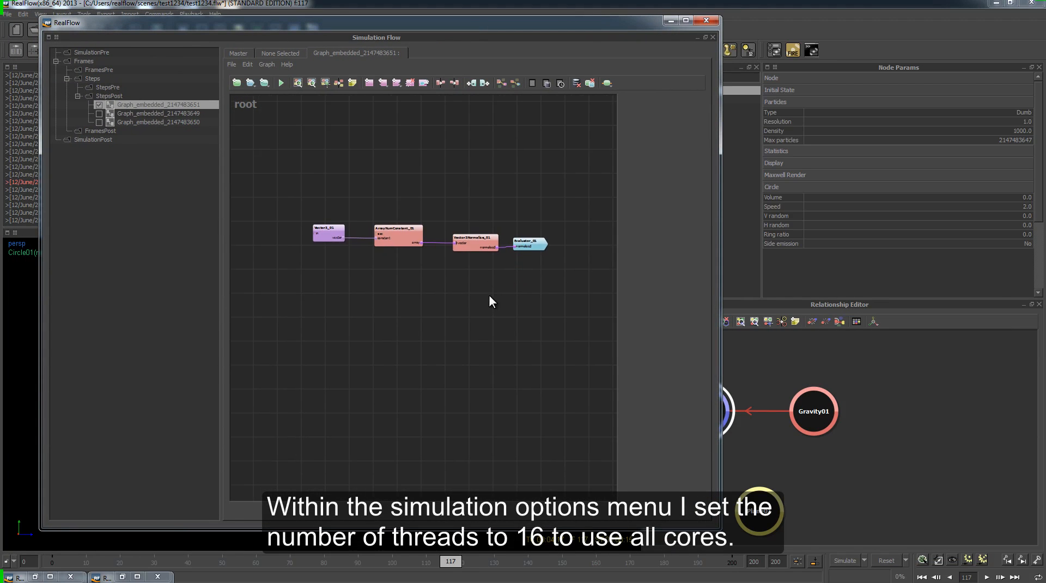
scroll(490, 301, up, 2)
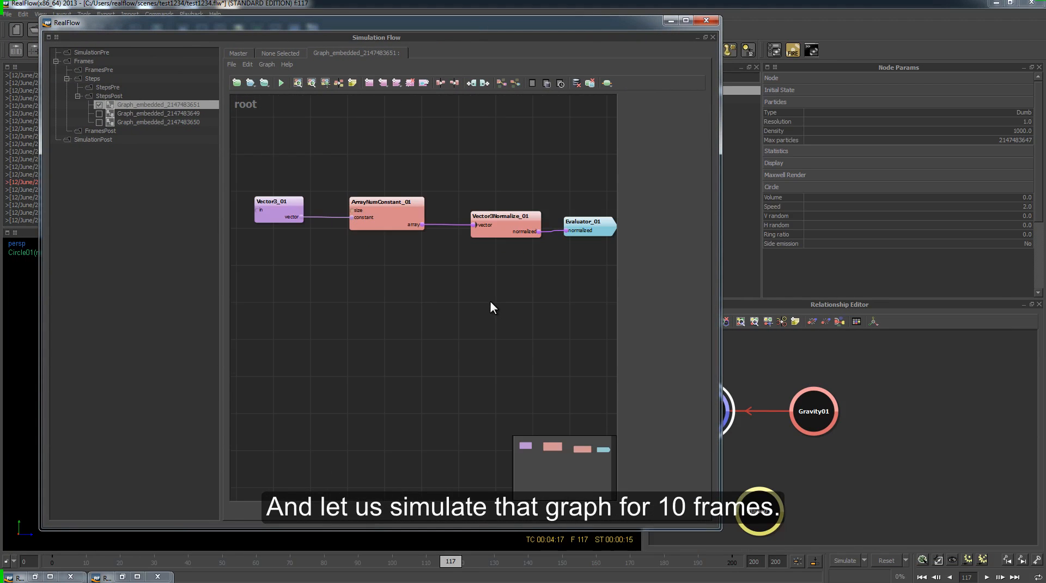
click(777, 562)
text(10)
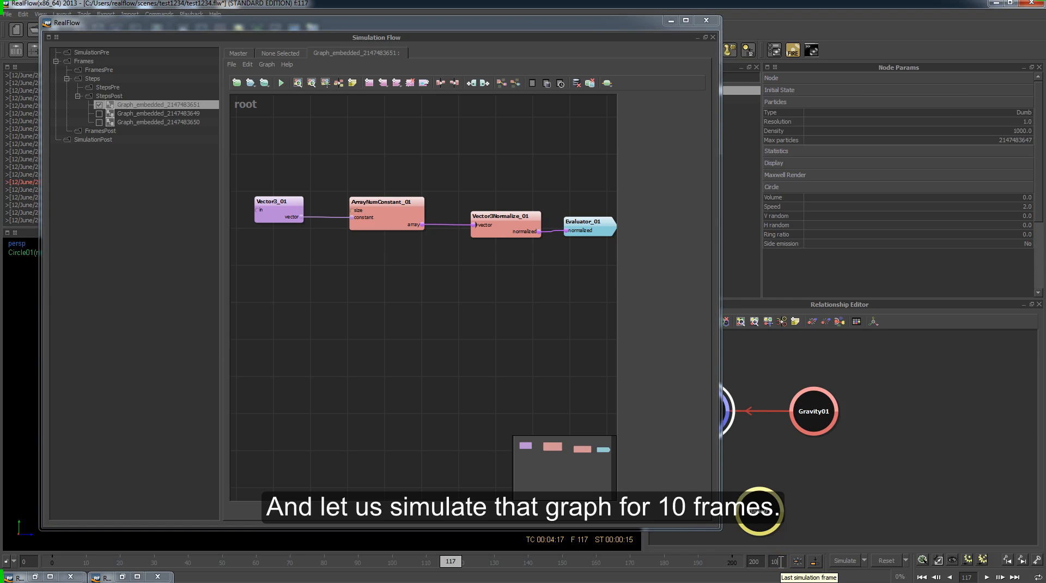
key(Return)
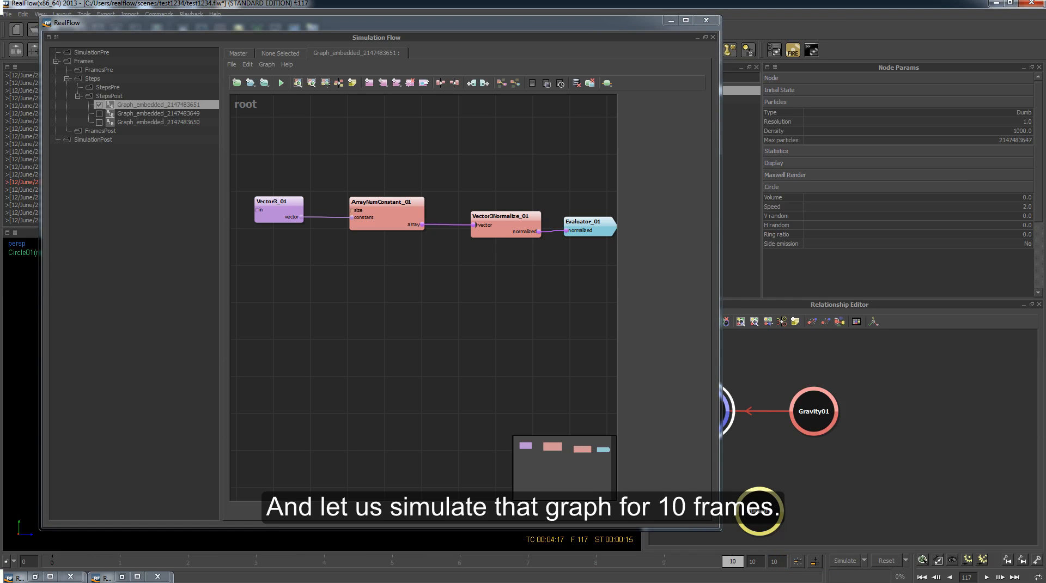
click(886, 561)
click(845, 560)
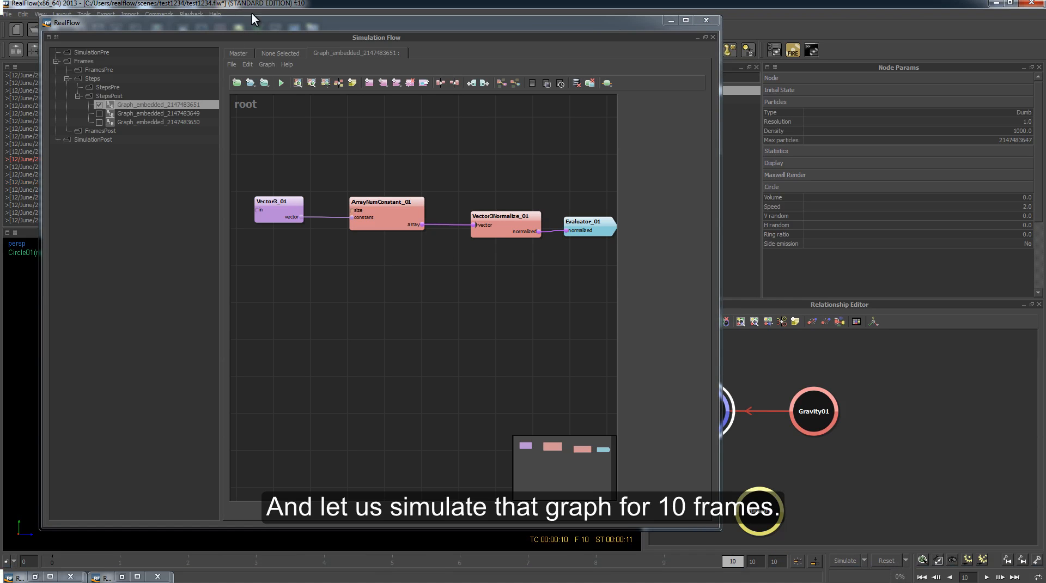
Deactivate the Circle01 emitter so its particles are not simulated, moving the Simulation Flow window out of the way and back.
drag(258, 22, 468, 392)
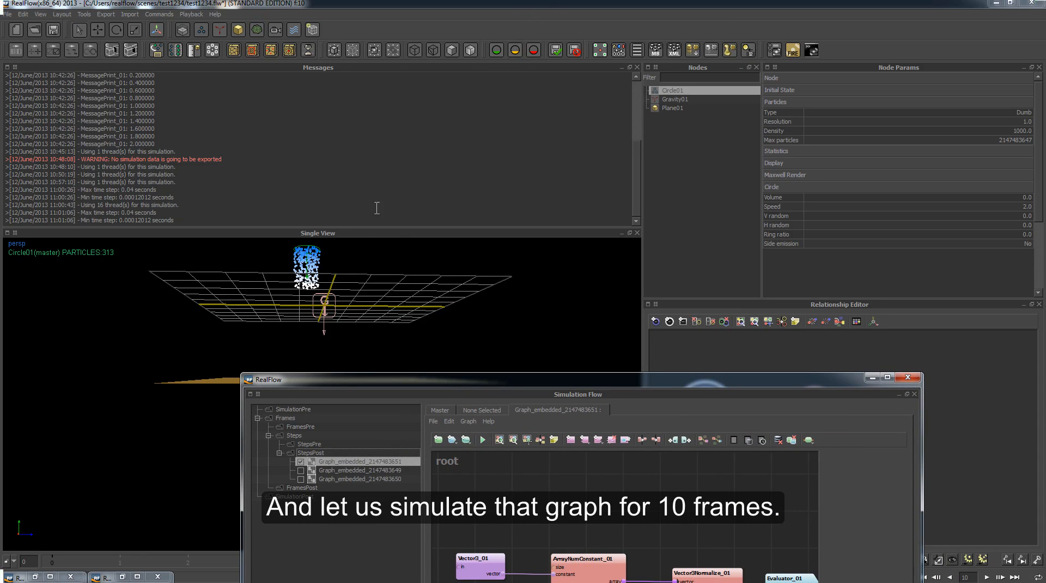
click(534, 50)
click(543, 390)
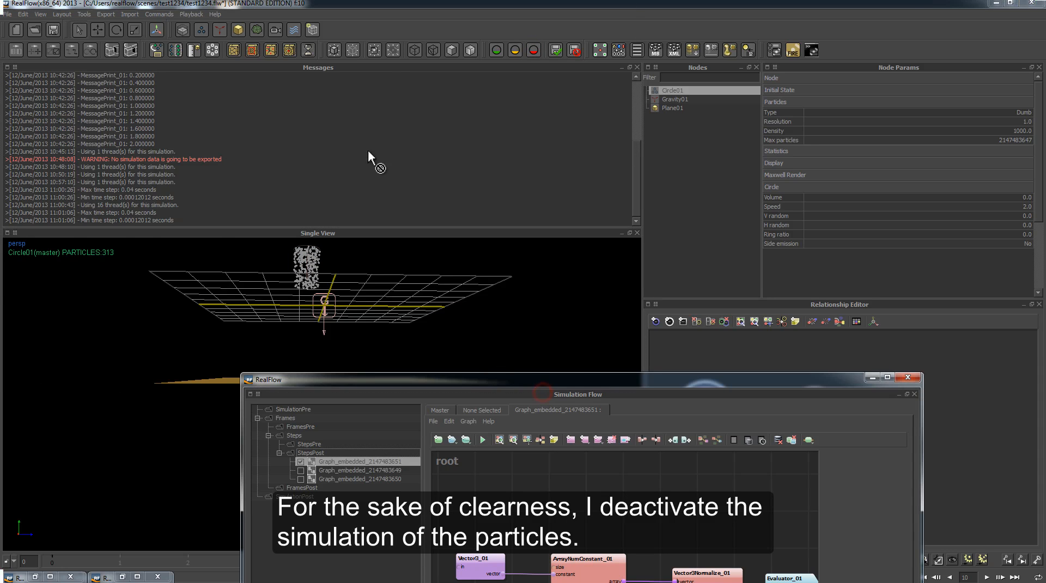
drag(498, 380, 294, 24)
middle_drag(484, 312, 478, 310)
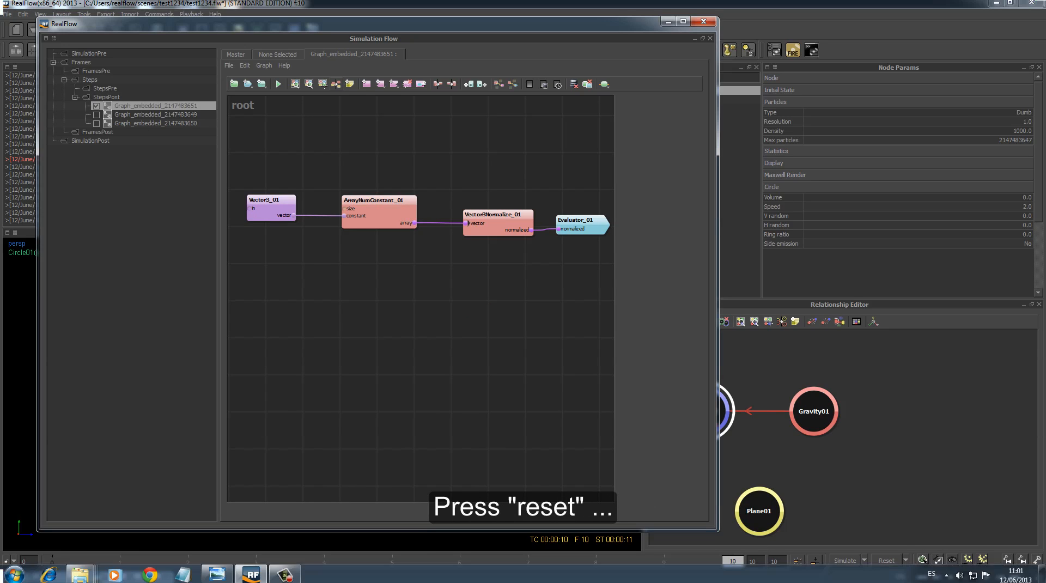
Reset the scene and simulate the 10 frames with all threads and the particle emitter inactive.
click(886, 560)
key(Return)
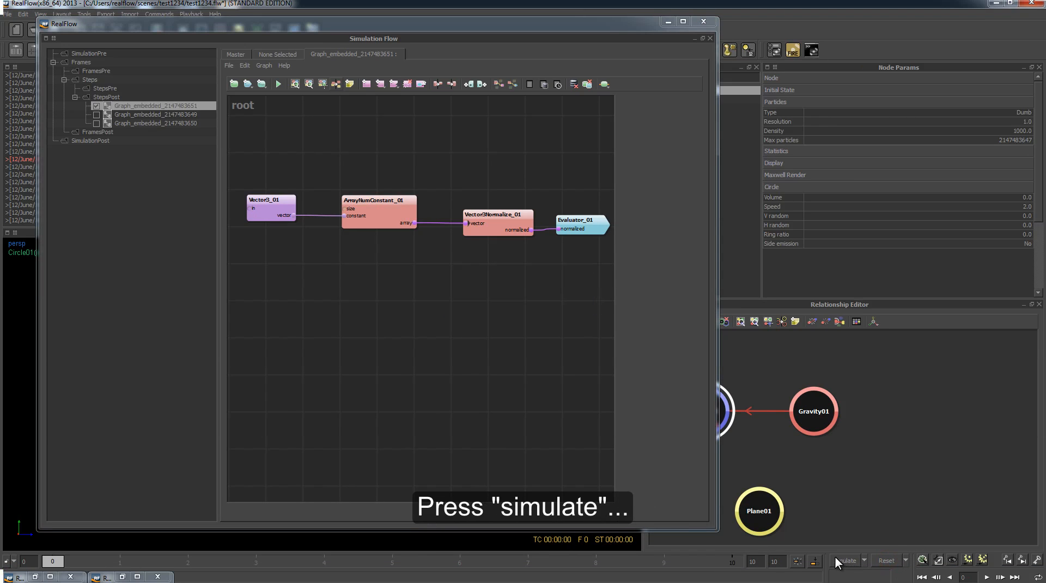
click(844, 561)
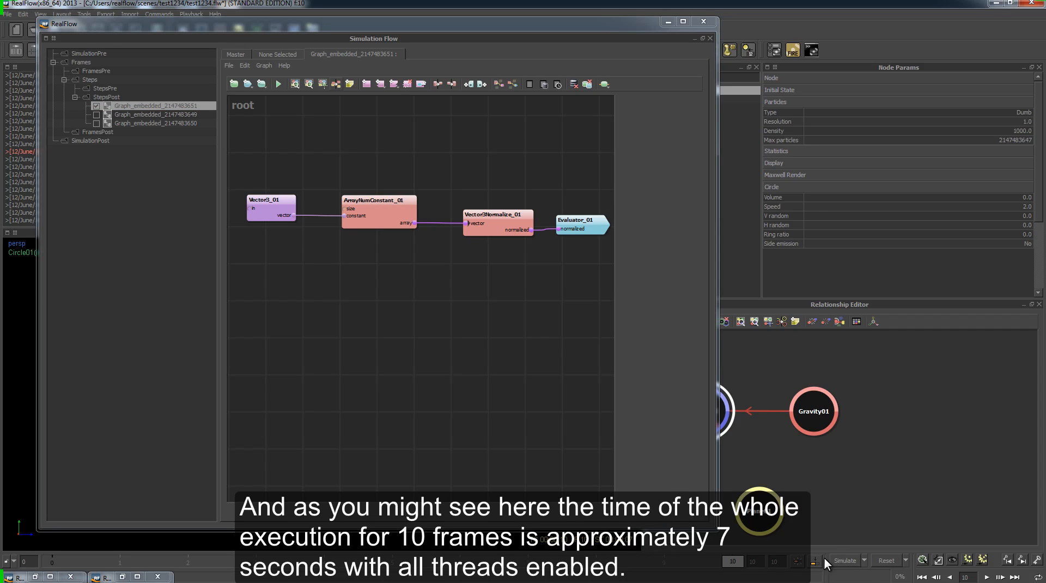
Turn off the use of max. threads in the simulation options and set the number of threads to 1.
click(864, 561)
click(866, 578)
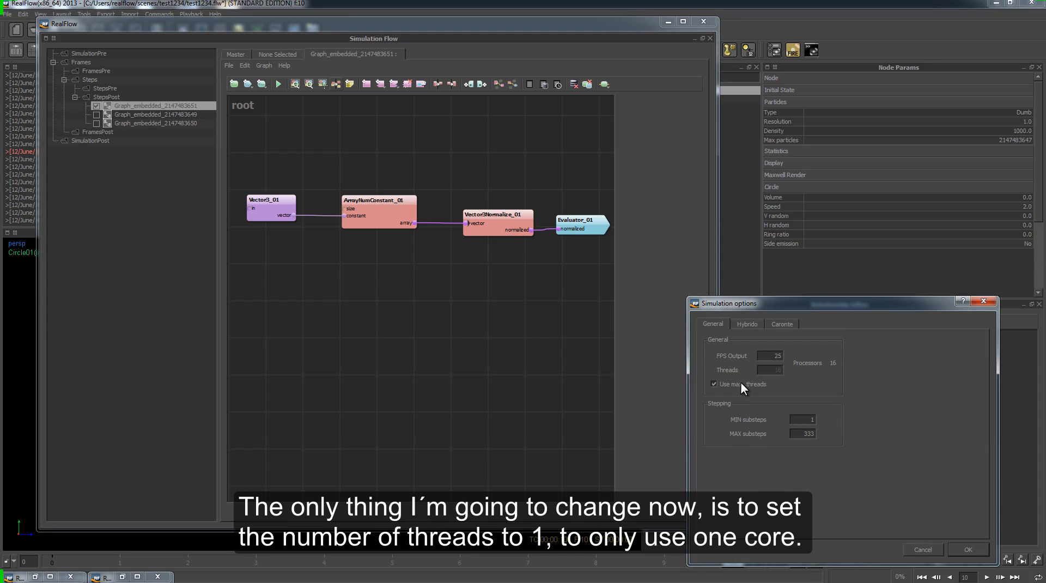
click(741, 385)
click(769, 370)
click(962, 547)
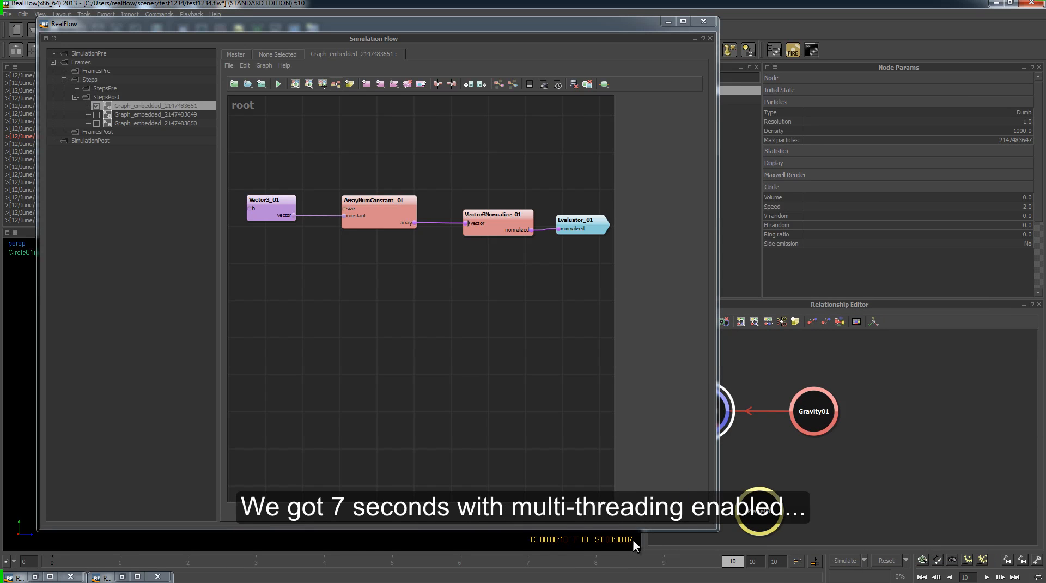
Reset the scene, simulate the 10 frames on a single thread and check the simulation time.
click(884, 561)
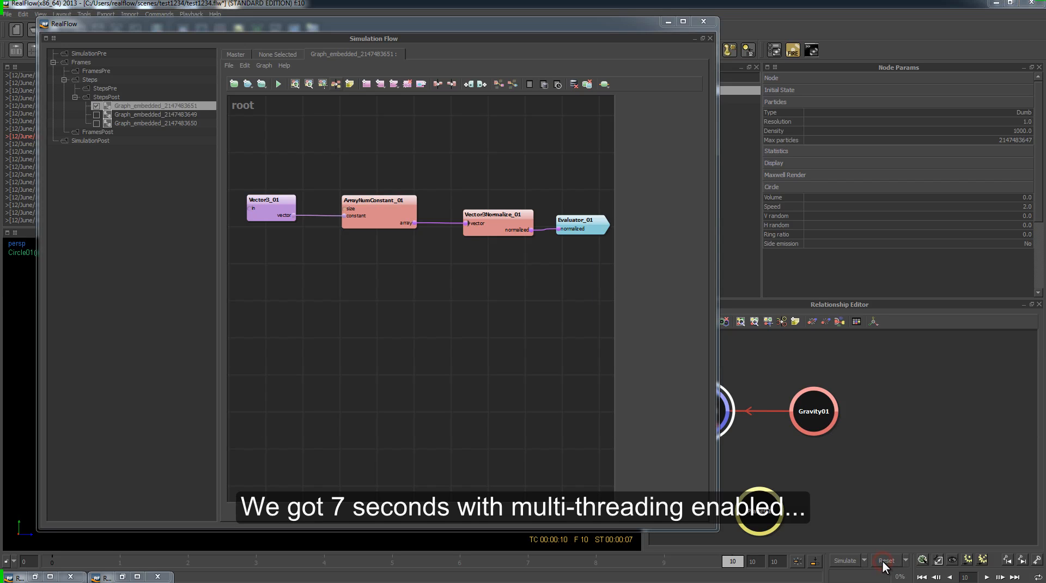
key(Return)
click(845, 561)
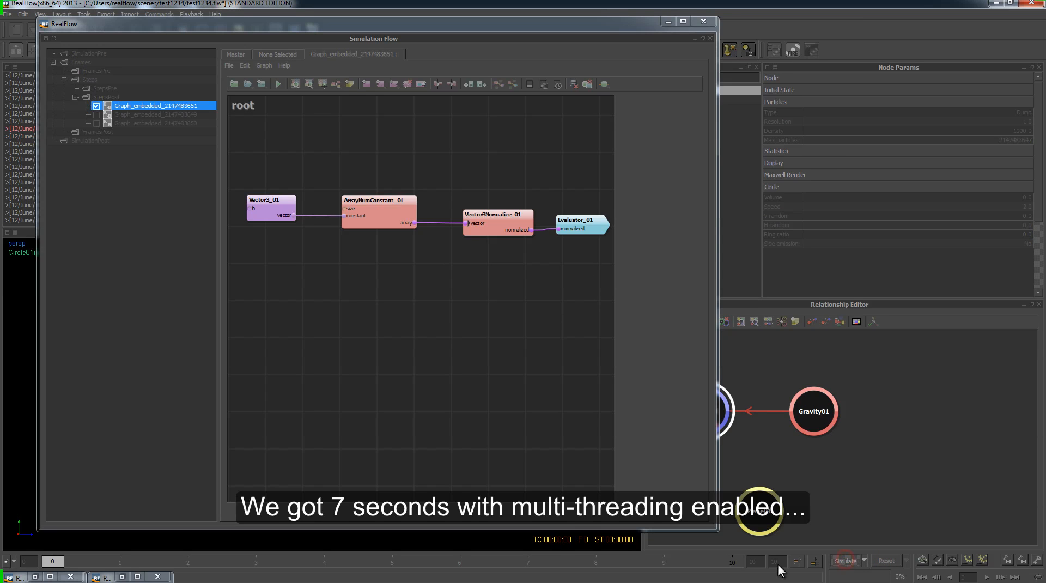
click(629, 540)
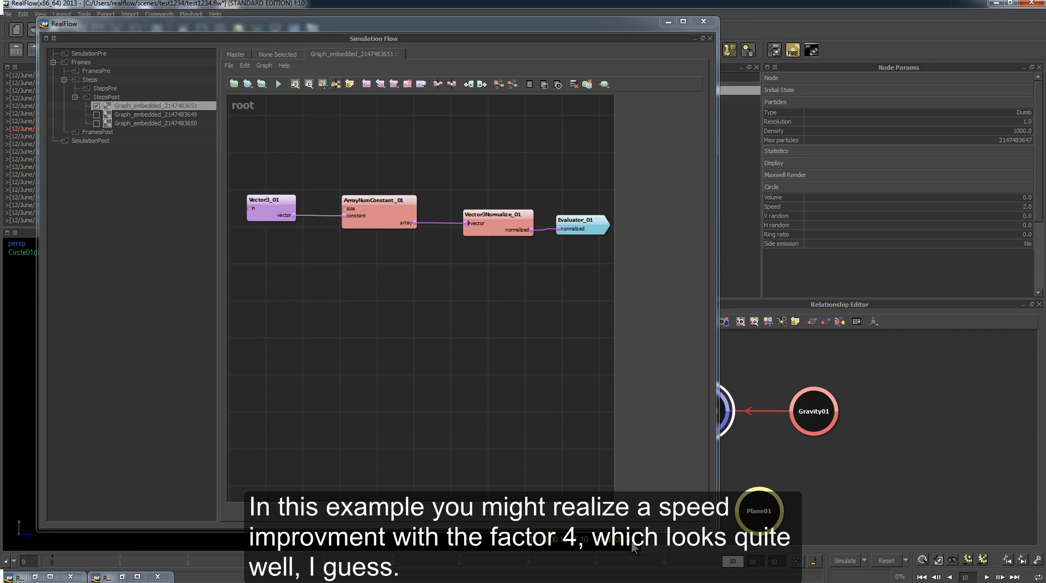
key(ctrl)
key(ctrl)
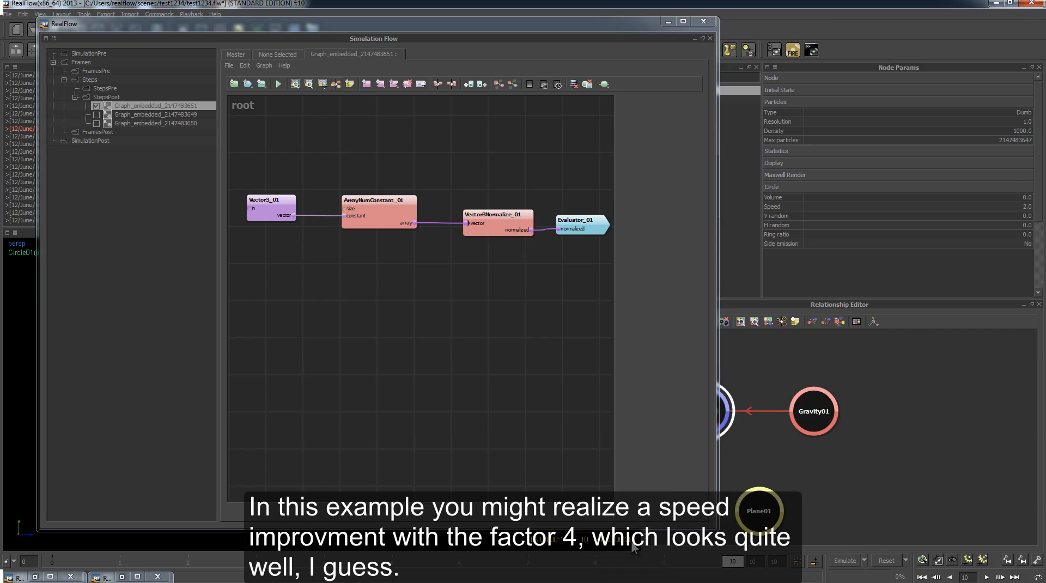